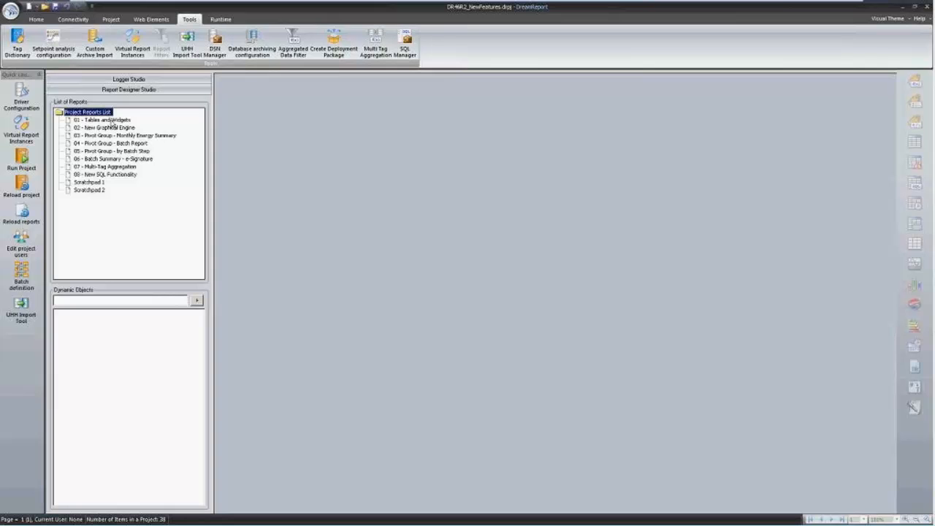
# Open 01 - Tables and Widgets and review the Temperature & Energy Summary table's appearance, unchanged.
pyautogui.doubleClick(110, 119)
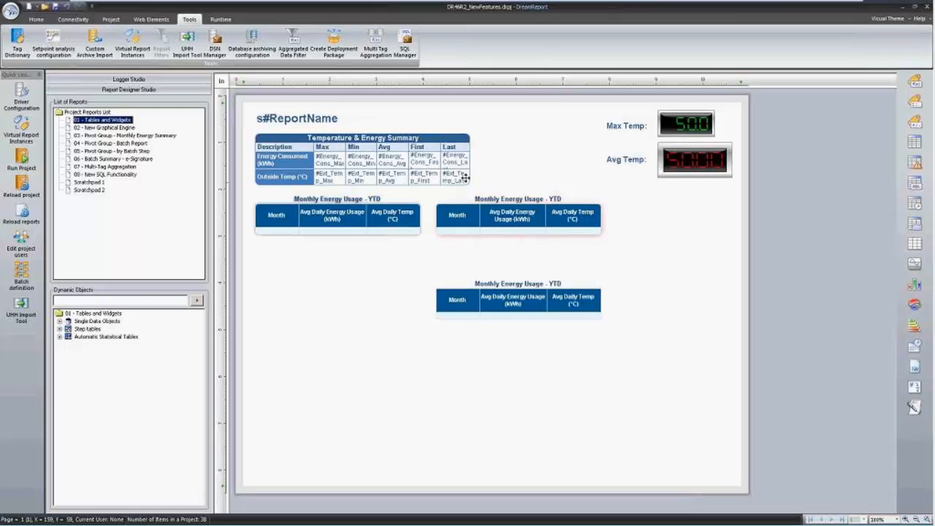
pyautogui.click(366, 146)
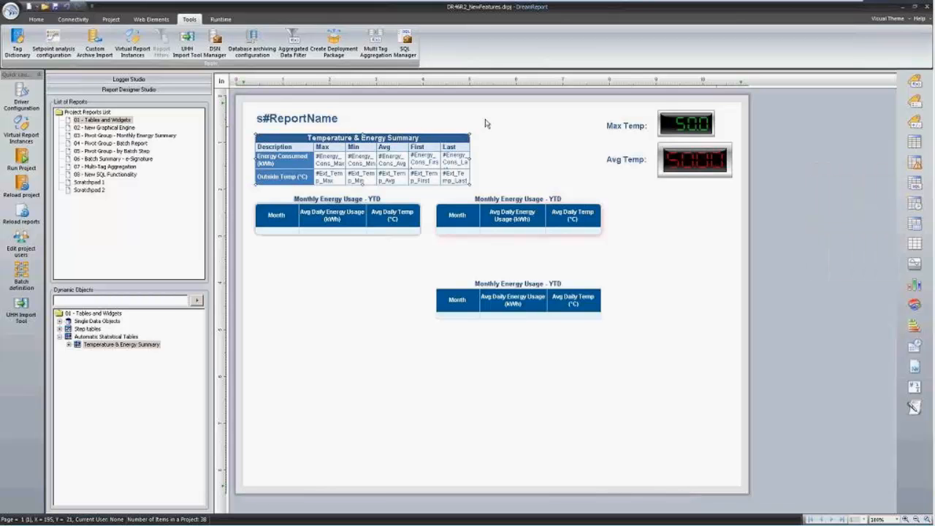
pyautogui.doubleClick(430, 138)
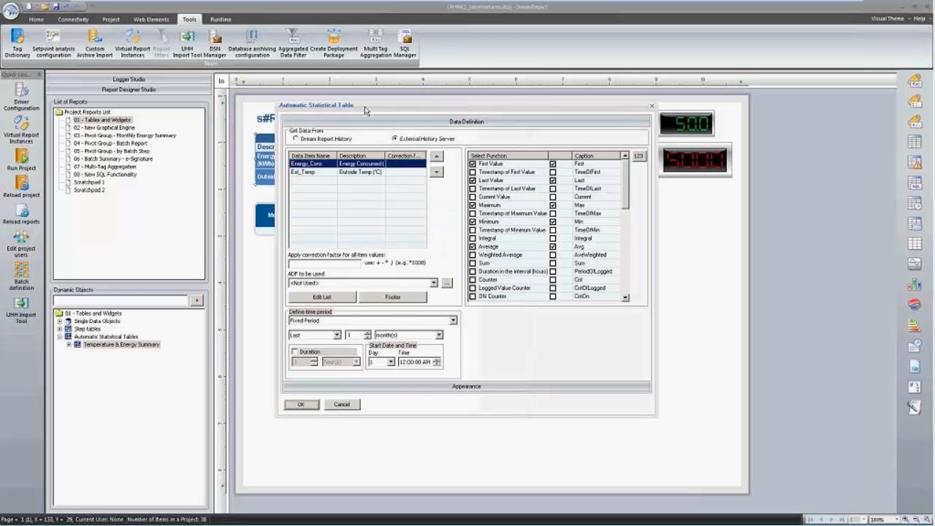
pyautogui.moveTo(365, 108)
pyautogui.mouseDown()
pyautogui.moveTo(345, 124)
pyautogui.moveTo(370, 116)
pyautogui.mouseUp()
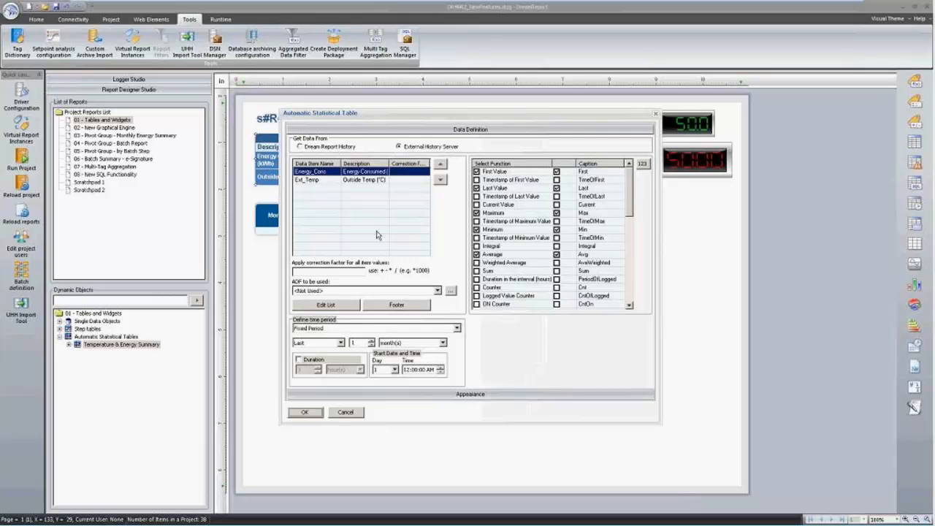
pyautogui.click(385, 394)
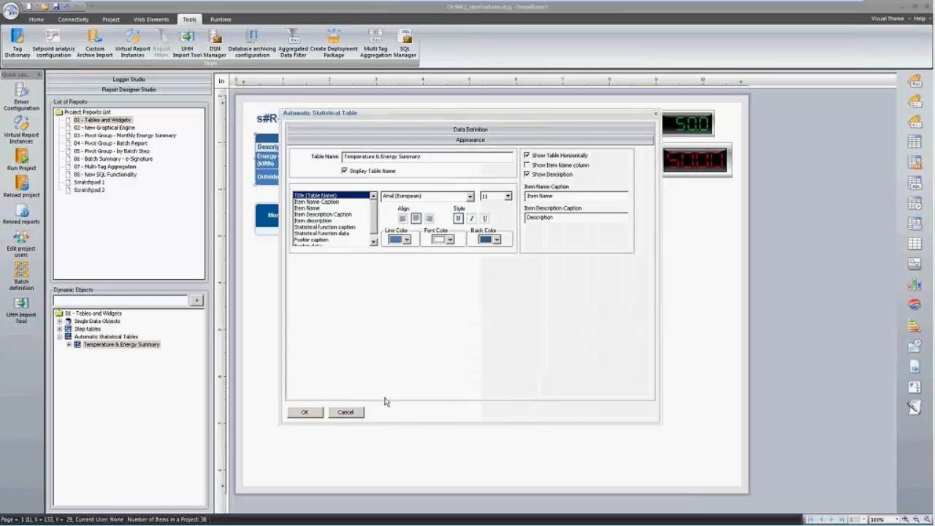
pyautogui.click(344, 413)
# Review the middle Monthly Energy Usage - YTD table's appearance settings unchanged, then select the left table.
pyautogui.click(497, 215)
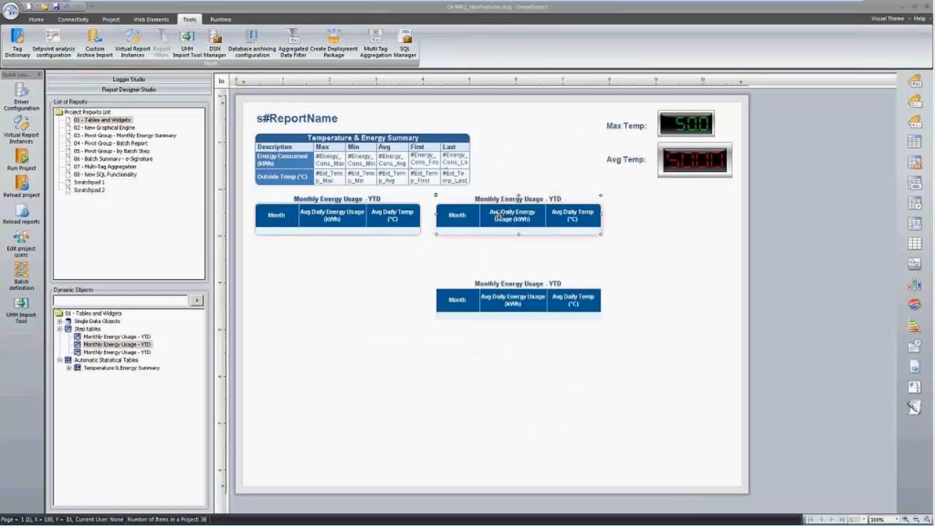
pyautogui.doubleClick(497, 215)
pyautogui.click(453, 400)
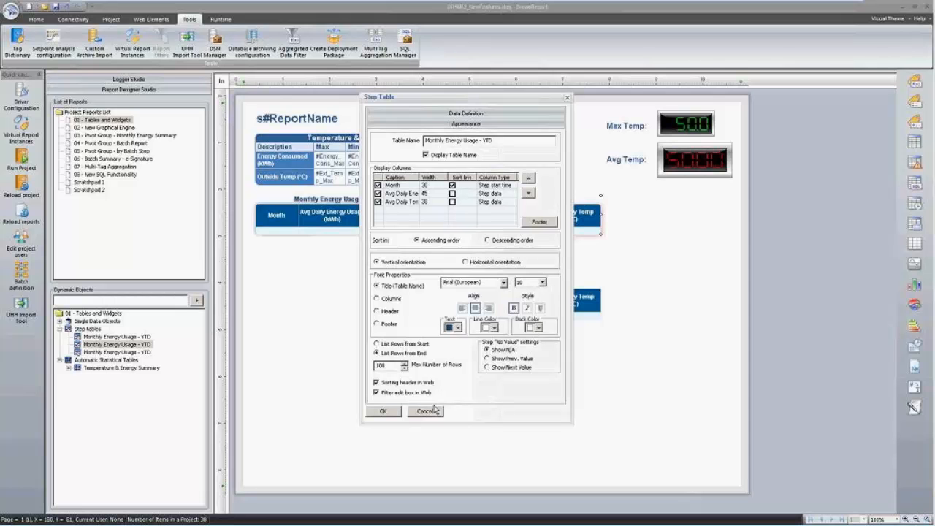
pyautogui.click(431, 411)
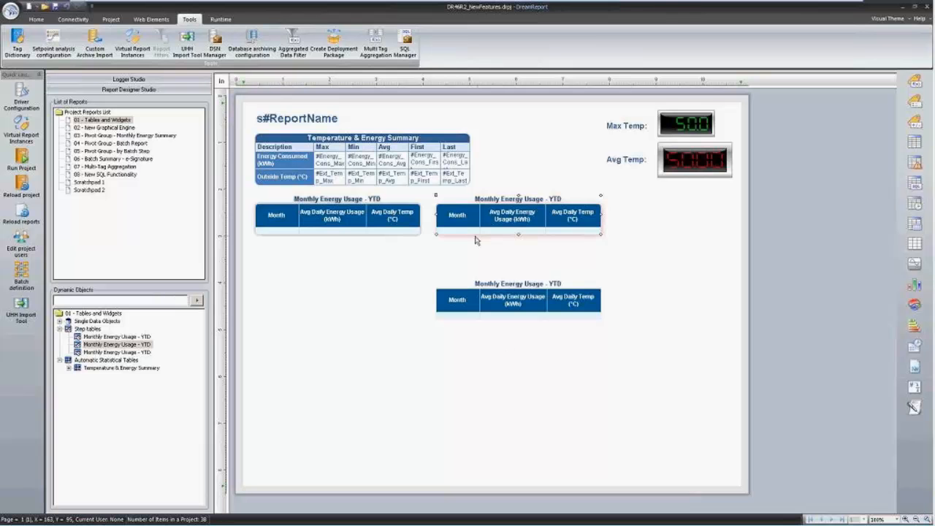
pyautogui.click(353, 216)
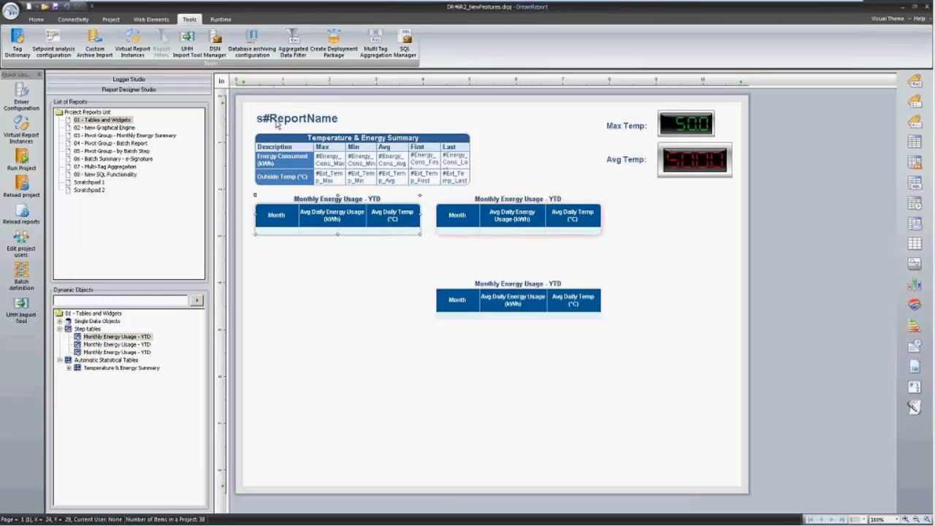
# Round the corners of the left Monthly Energy Usage - YTD table.
pyautogui.click(33, 21)
pyautogui.click(331, 50)
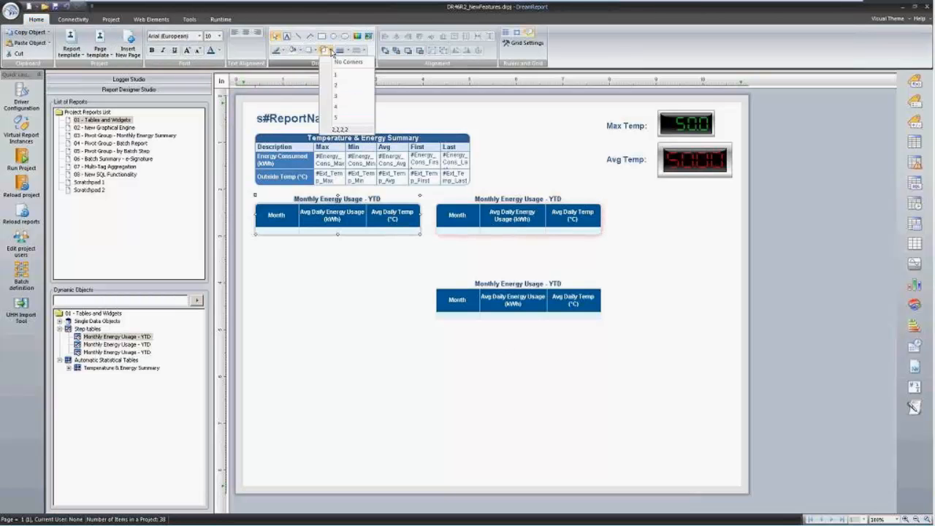
pyautogui.click(362, 273)
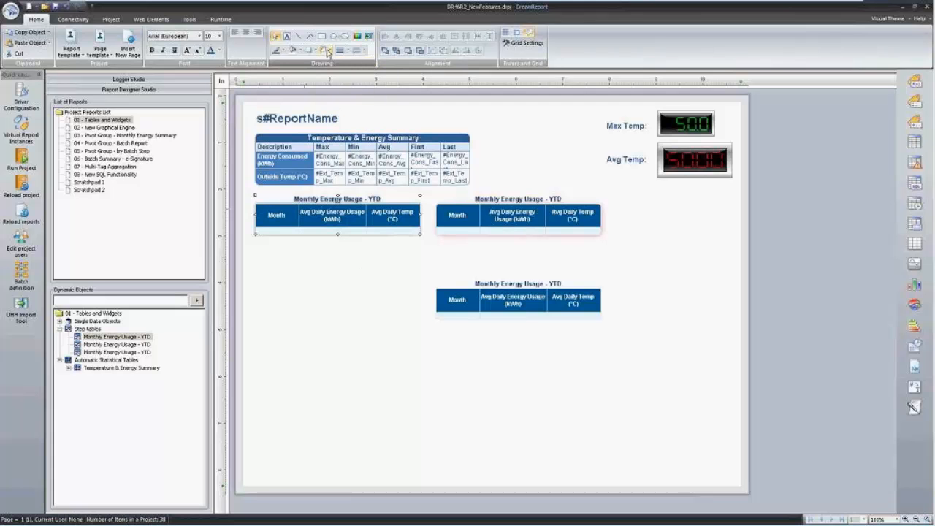
pyautogui.click(328, 51)
pyautogui.click(339, 108)
# Give the middle Monthly Energy Usage - YTD table a drop shadow preset.
pyautogui.click(312, 51)
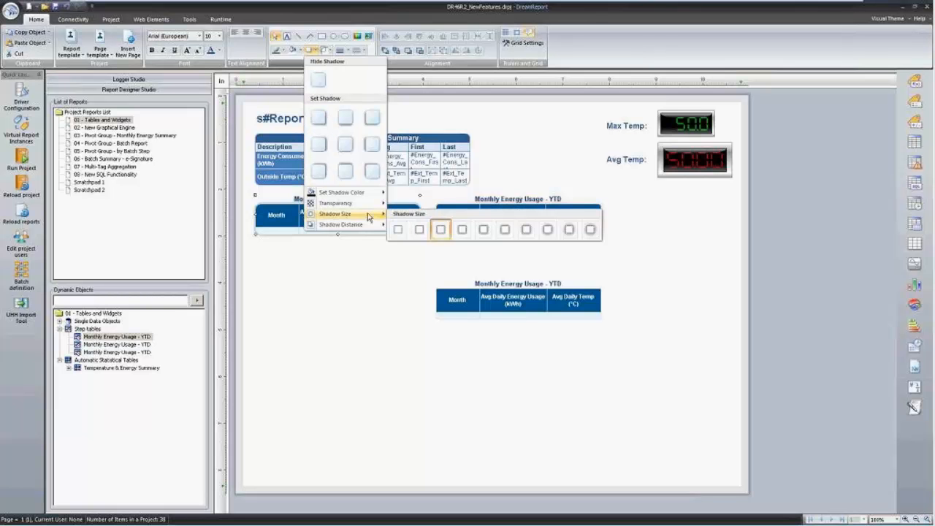
pyautogui.moveTo(374, 226)
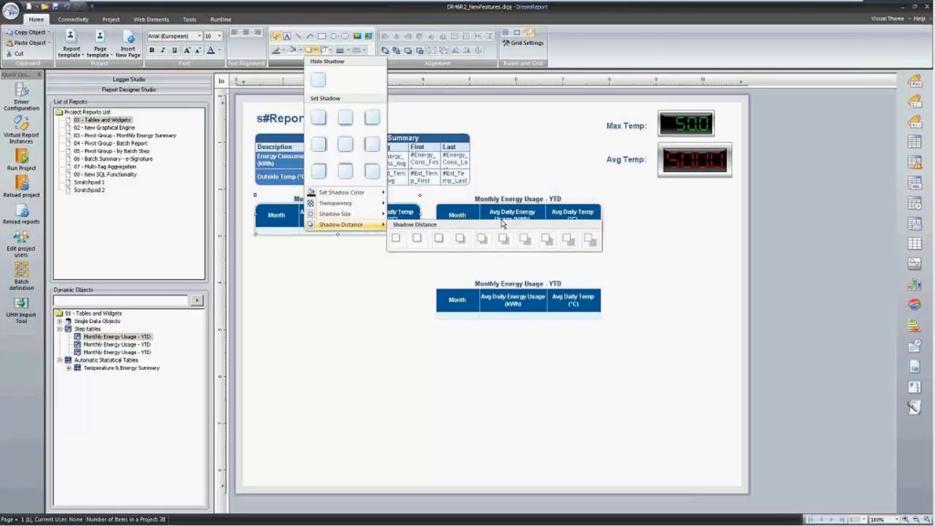
pyautogui.click(539, 255)
pyautogui.click(522, 210)
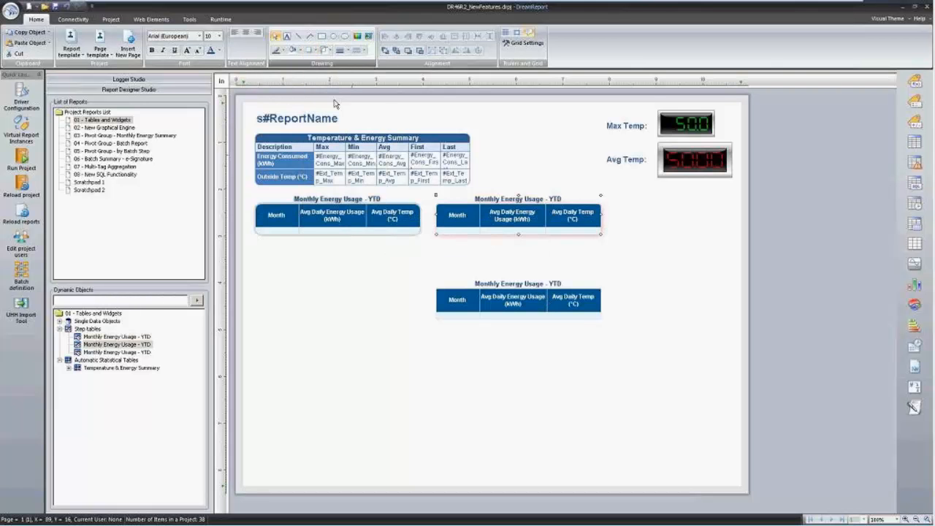
pyautogui.click(318, 51)
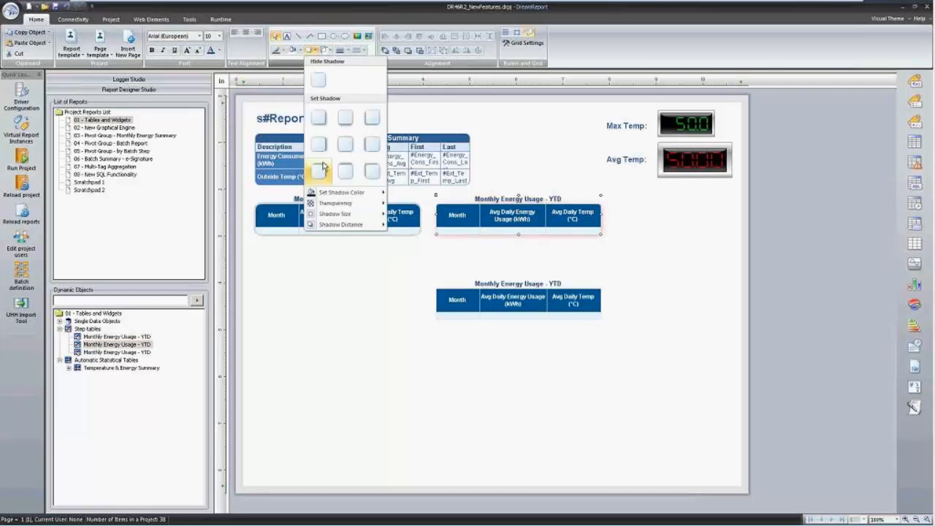
pyautogui.moveTo(340, 224)
pyautogui.click(578, 243)
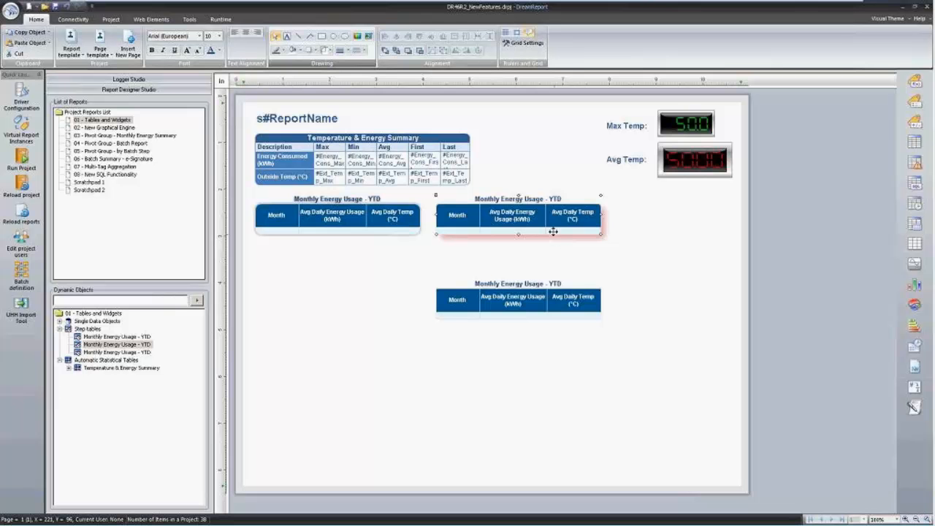
# Set an outline colour on the middle table and make its shadow purple.
pyautogui.click(283, 51)
pyautogui.click(349, 114)
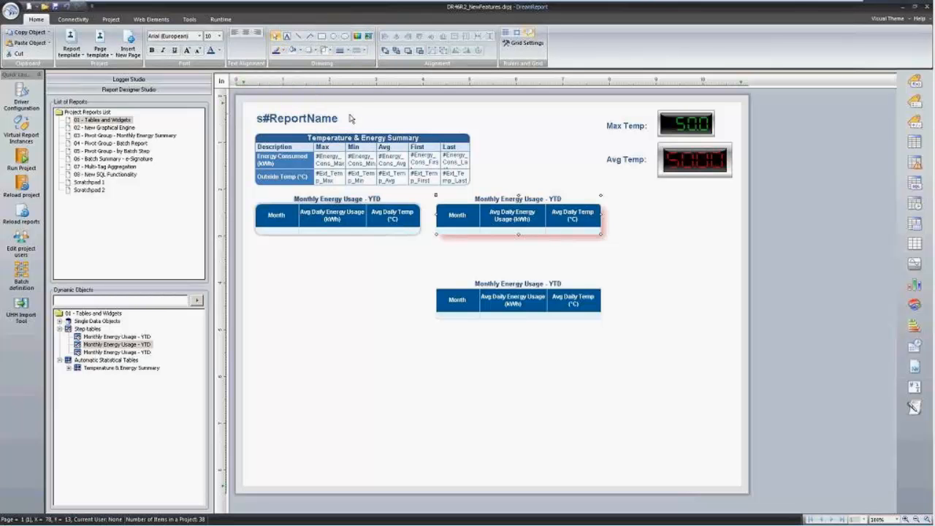
pyautogui.click(311, 49)
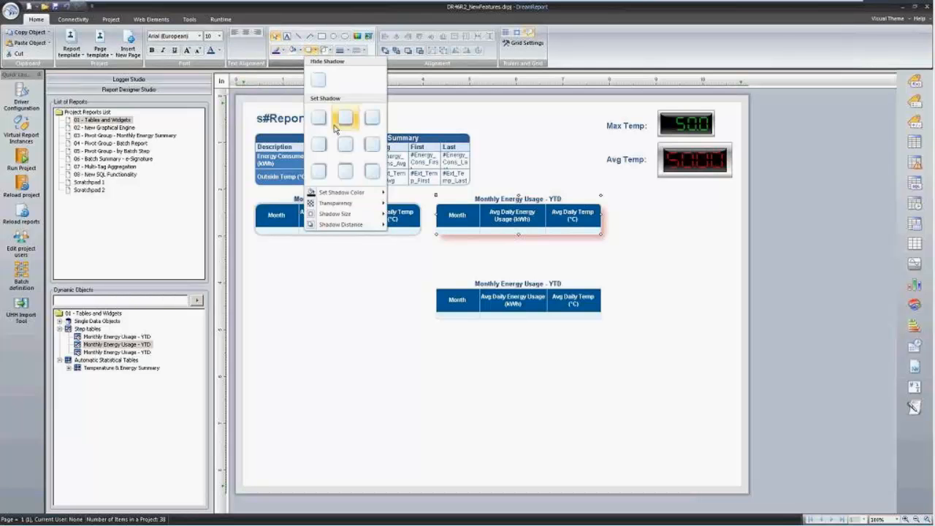
pyautogui.moveTo(359, 196)
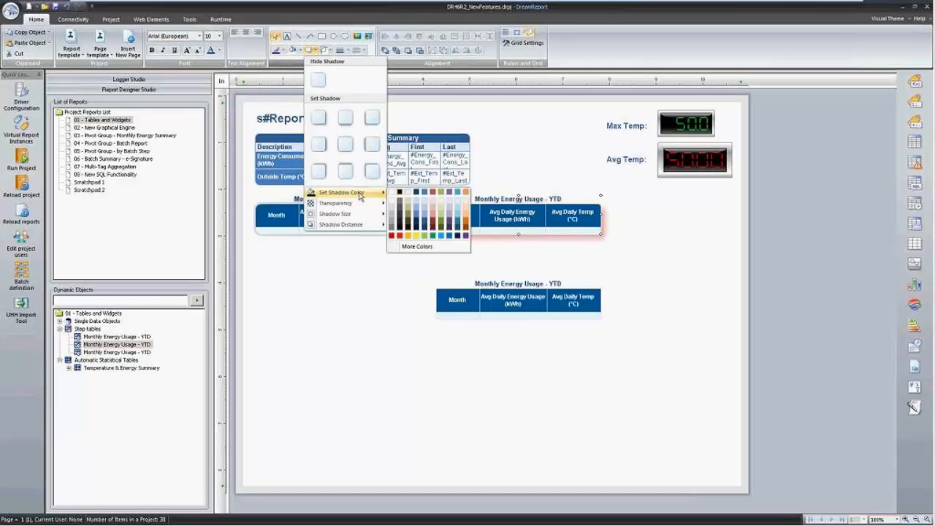
pyautogui.click(465, 235)
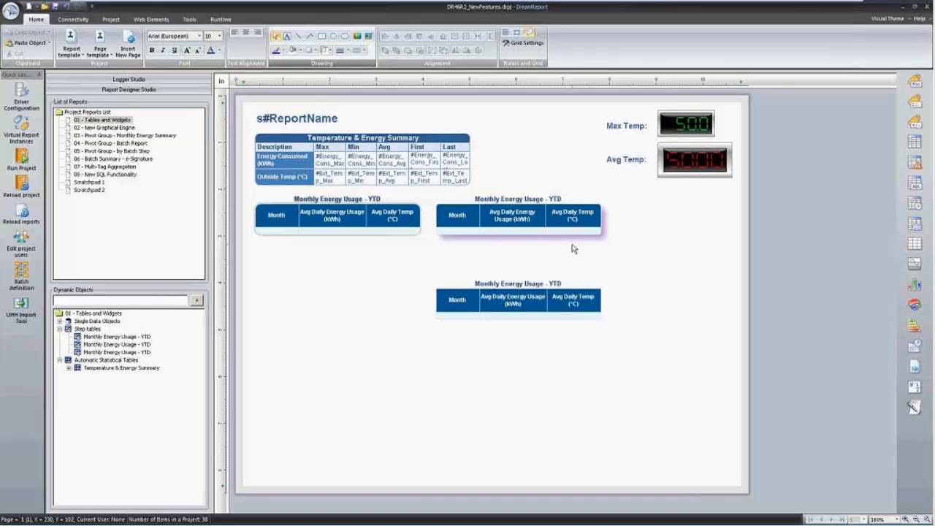
pyautogui.click(516, 307)
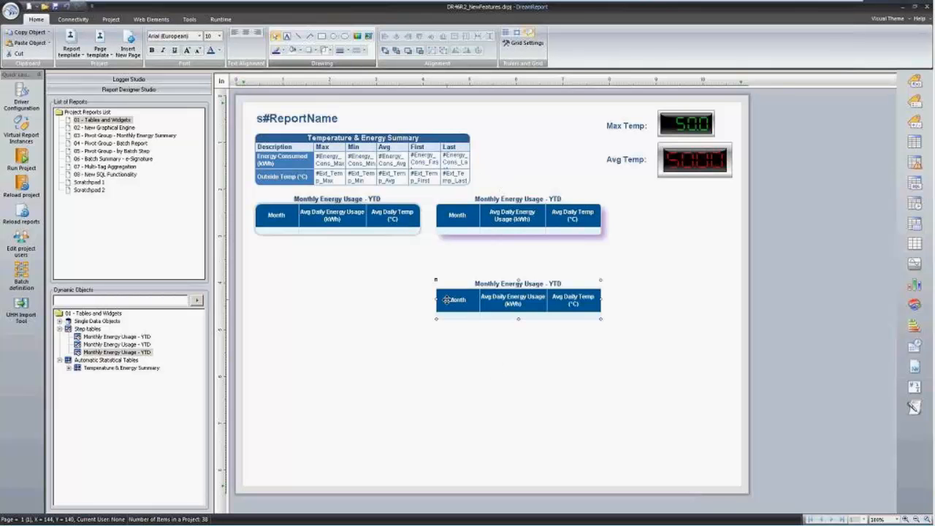
pyautogui.click(460, 363)
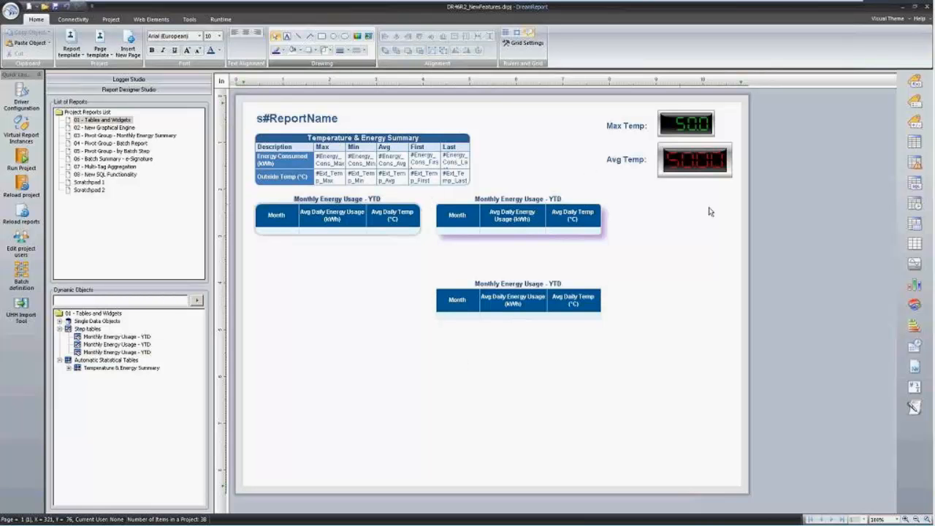
pyautogui.moveTo(690, 130)
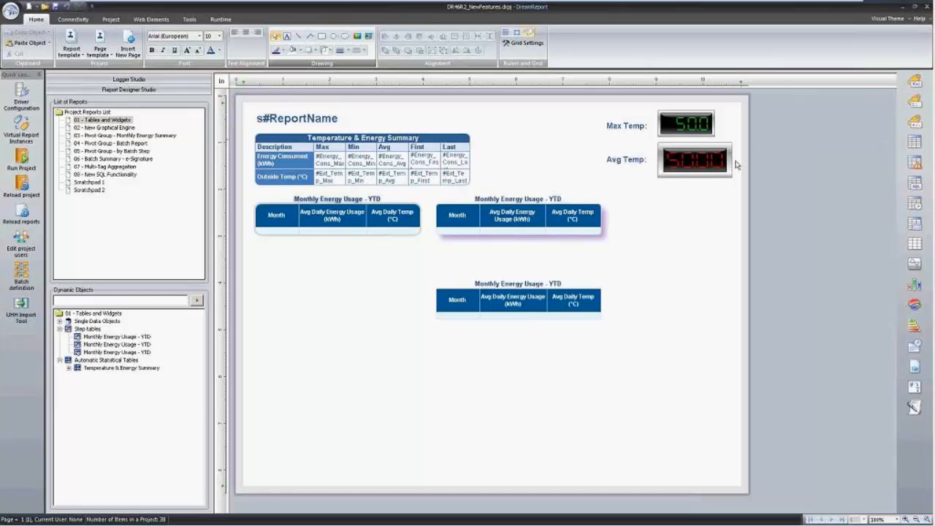
# Review the Avg Temp object's widget display settings and cancel without changes.
pyautogui.click(697, 162)
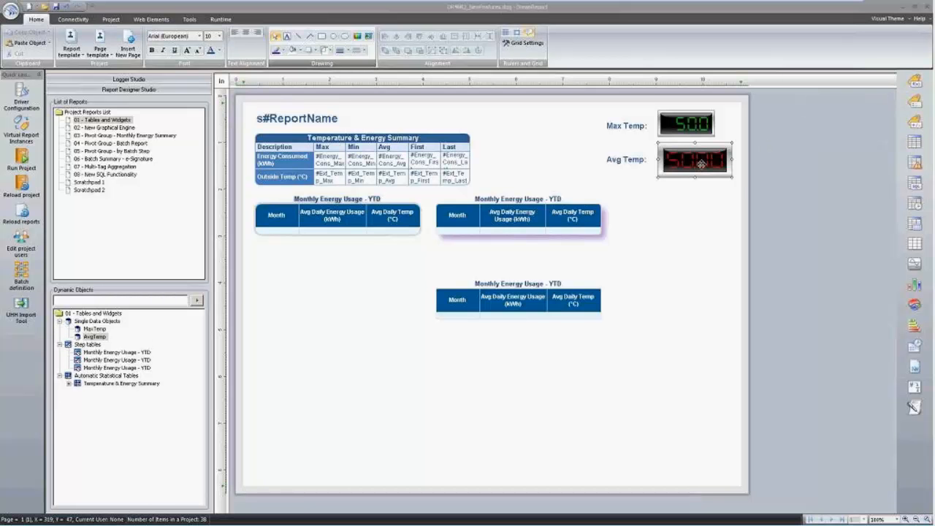
pyautogui.doubleClick(701, 164)
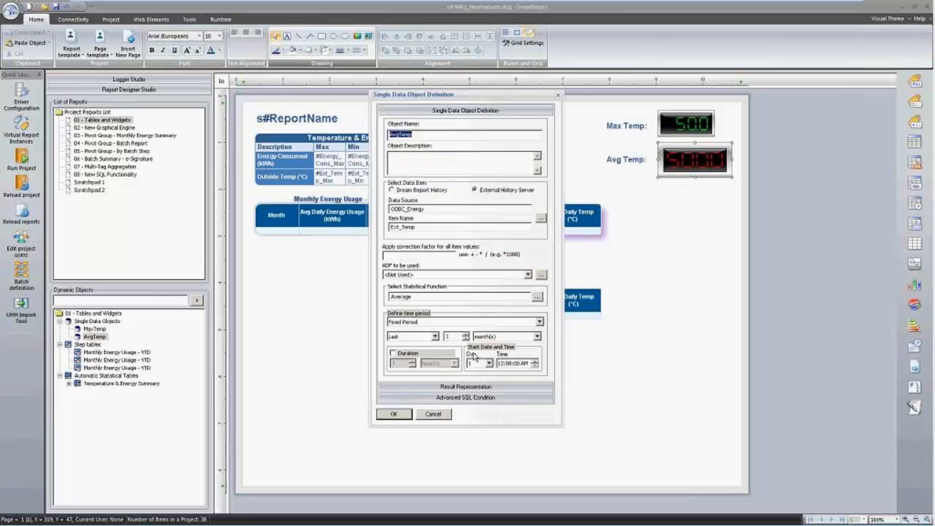
pyautogui.click(496, 388)
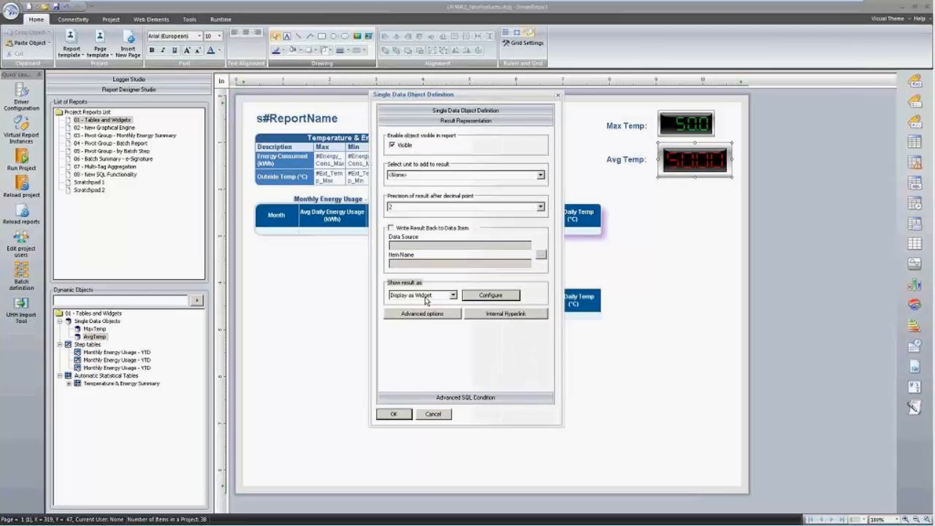
pyautogui.click(453, 295)
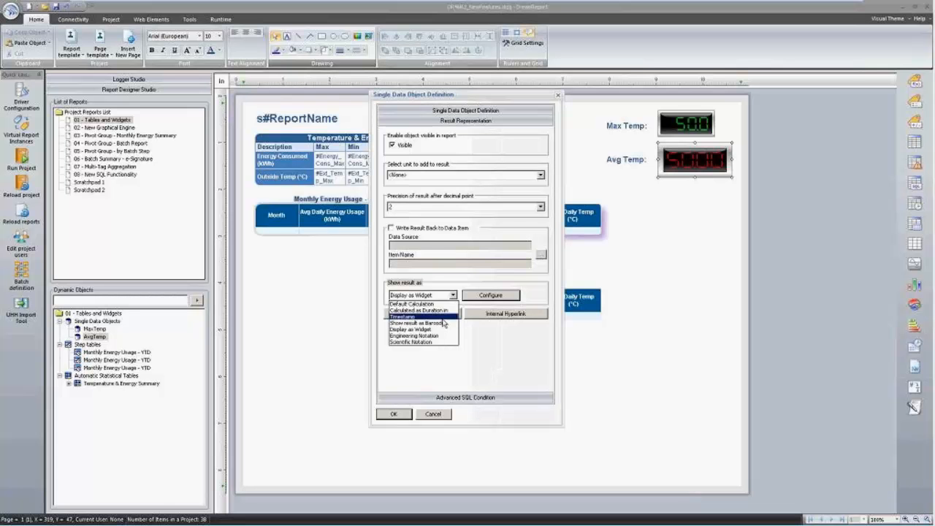
pyautogui.click(500, 296)
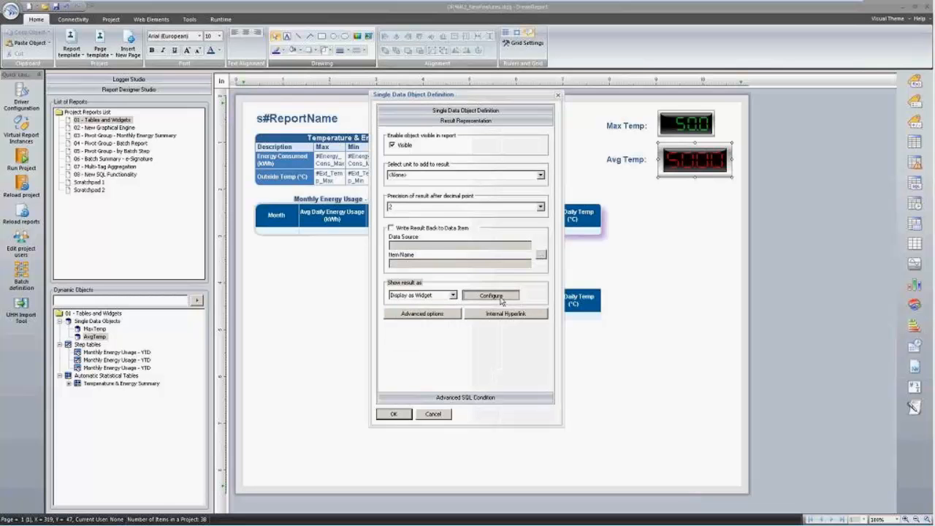
pyautogui.click(500, 297)
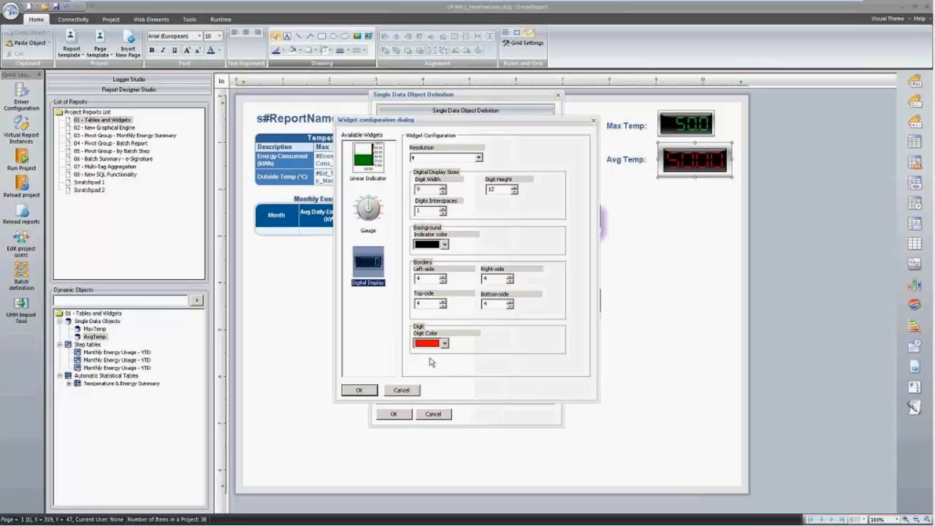
pyautogui.click(409, 390)
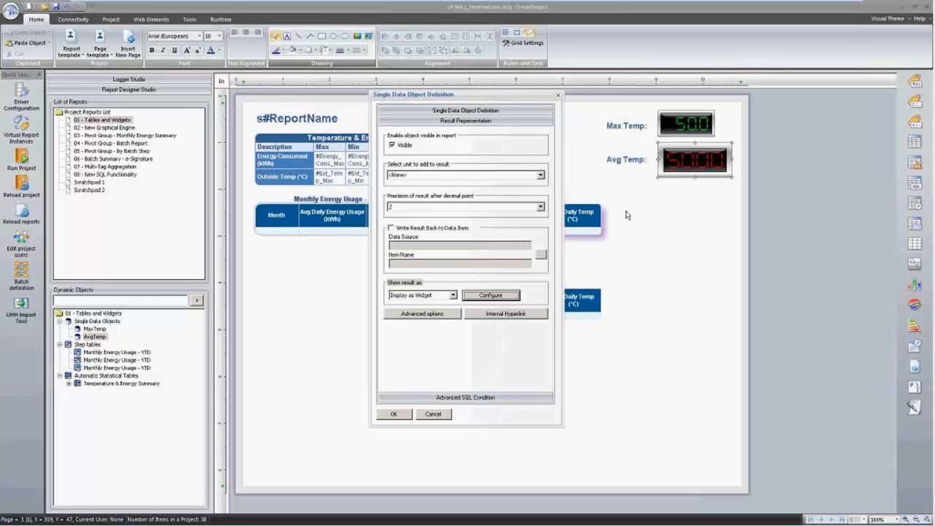
pyautogui.click(432, 414)
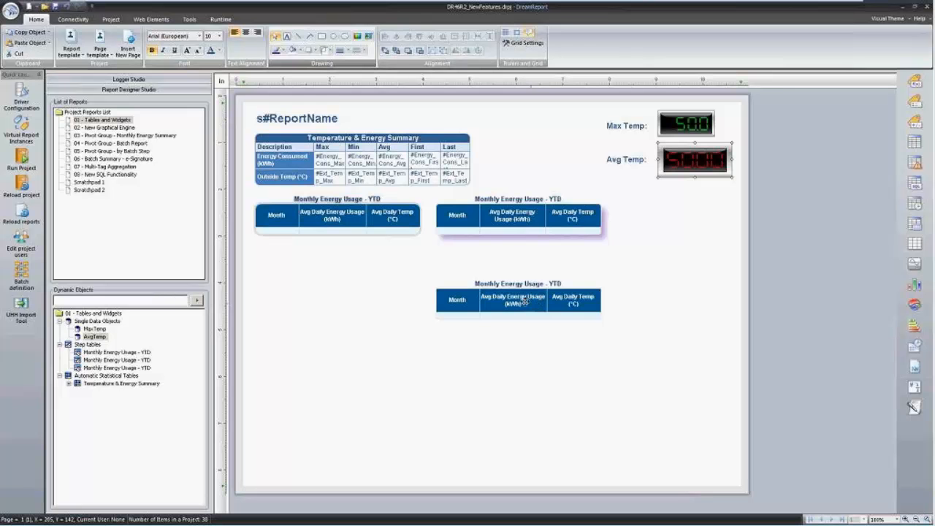
pyautogui.moveTo(520, 301)
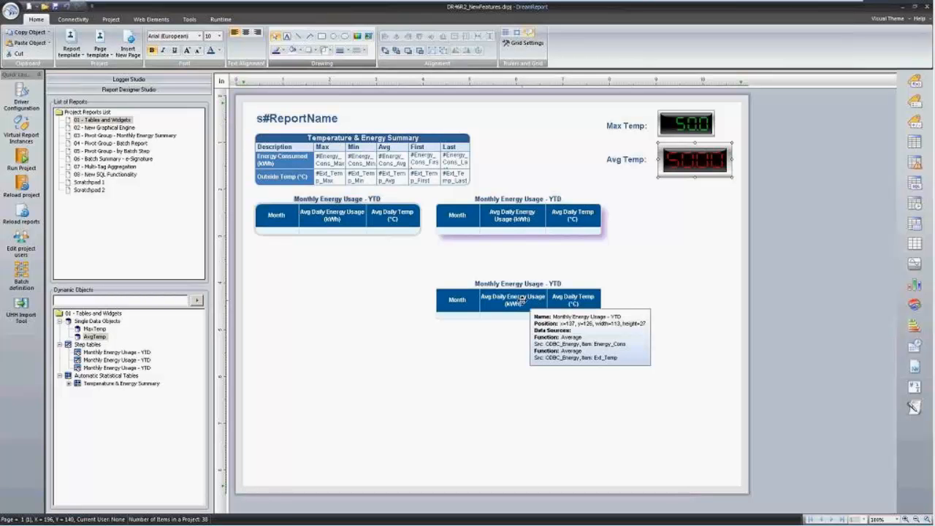
pyautogui.click(285, 277)
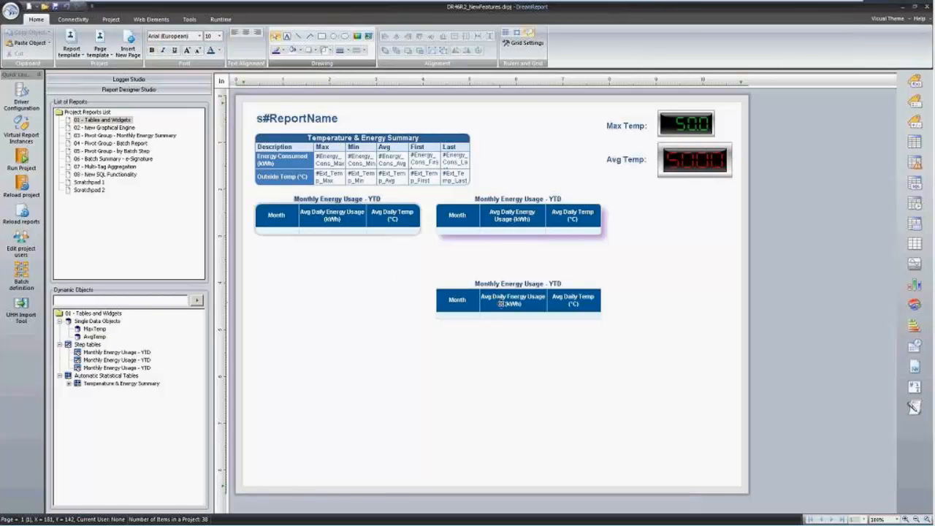
# Review the lower Monthly Energy Usage table's appearance settings and cancel without changes.
pyautogui.moveTo(487, 297)
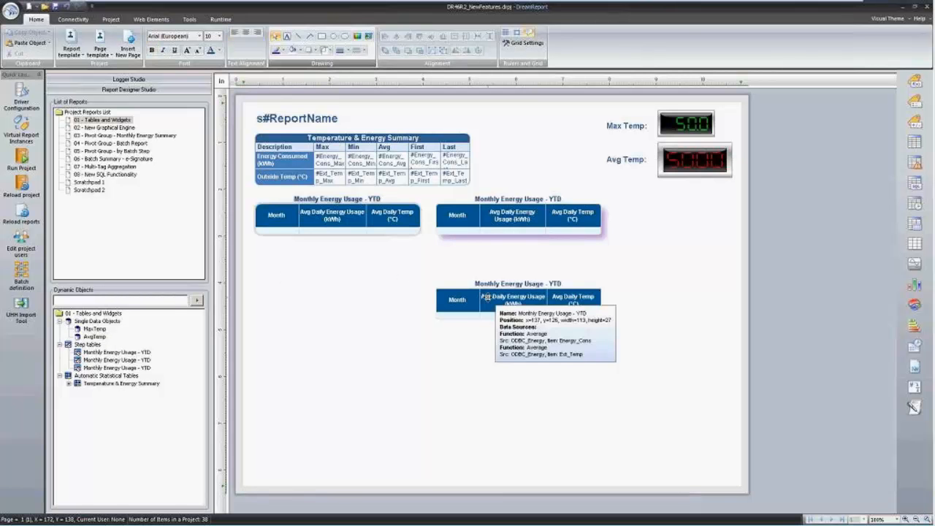
pyautogui.moveTo(681, 166)
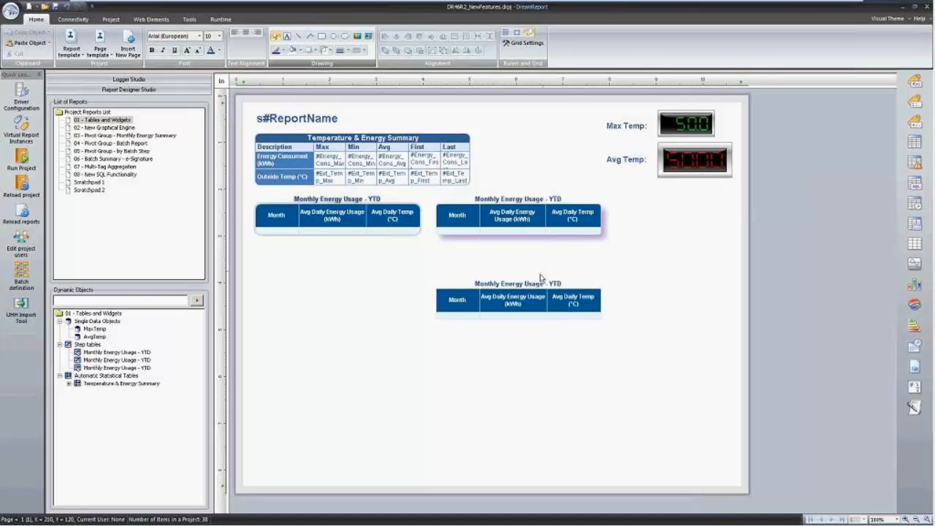
pyautogui.click(538, 296)
pyautogui.doubleClick(538, 296)
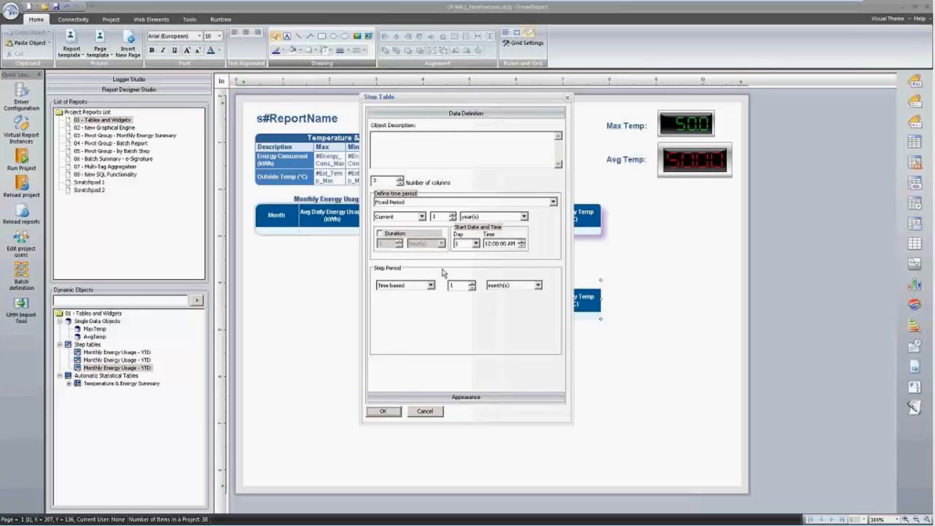
pyautogui.click(473, 397)
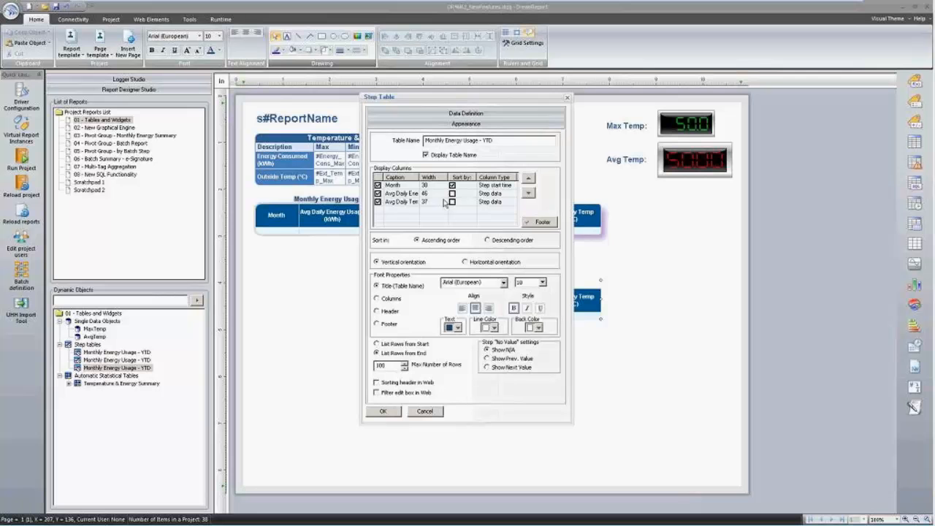
pyautogui.click(427, 412)
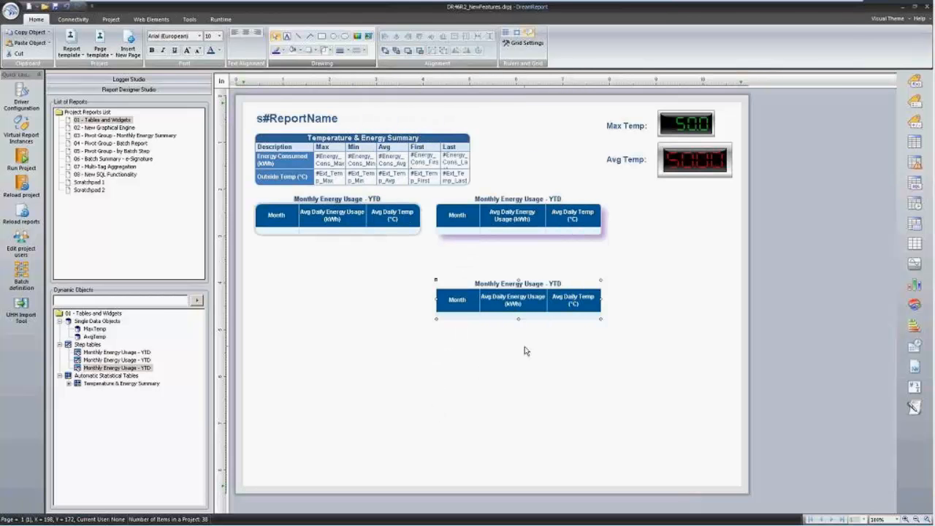
pyautogui.rightClick(495, 305)
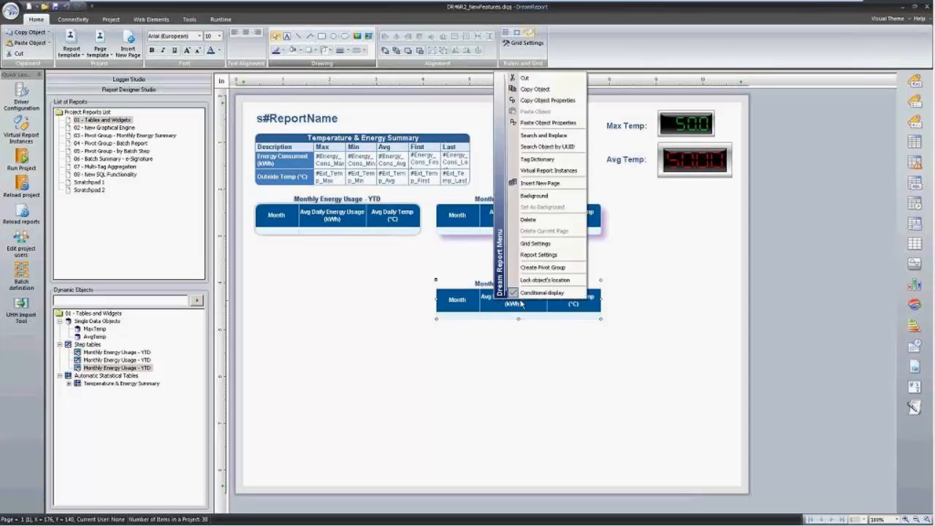
pyautogui.click(544, 292)
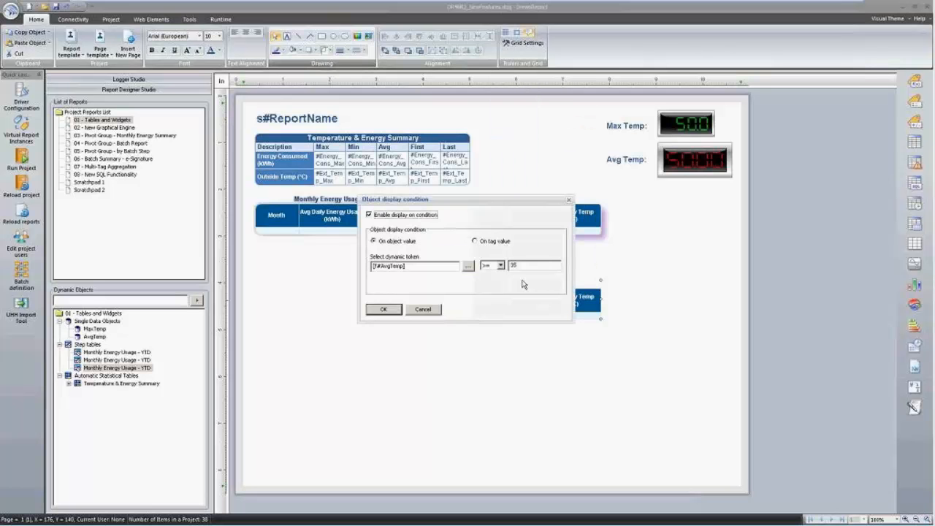
pyautogui.click(414, 218)
pyautogui.click(475, 241)
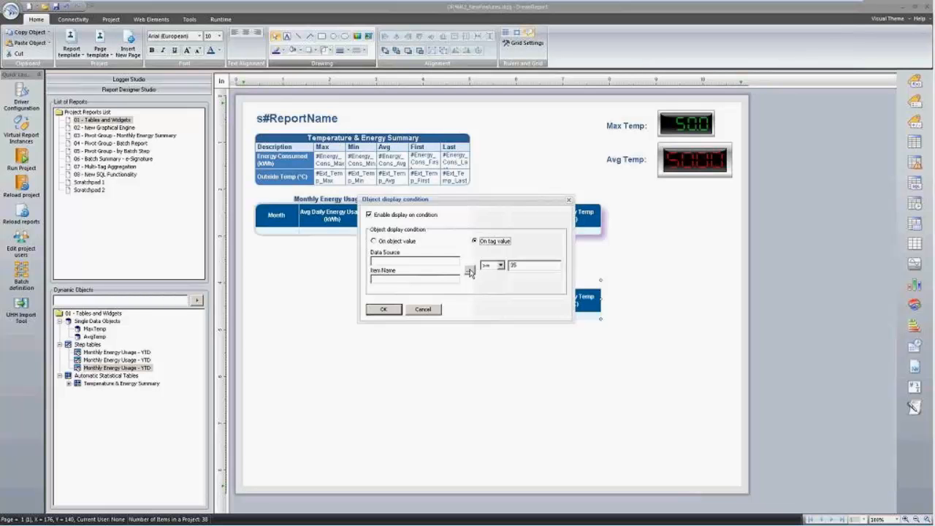
pyautogui.click(408, 243)
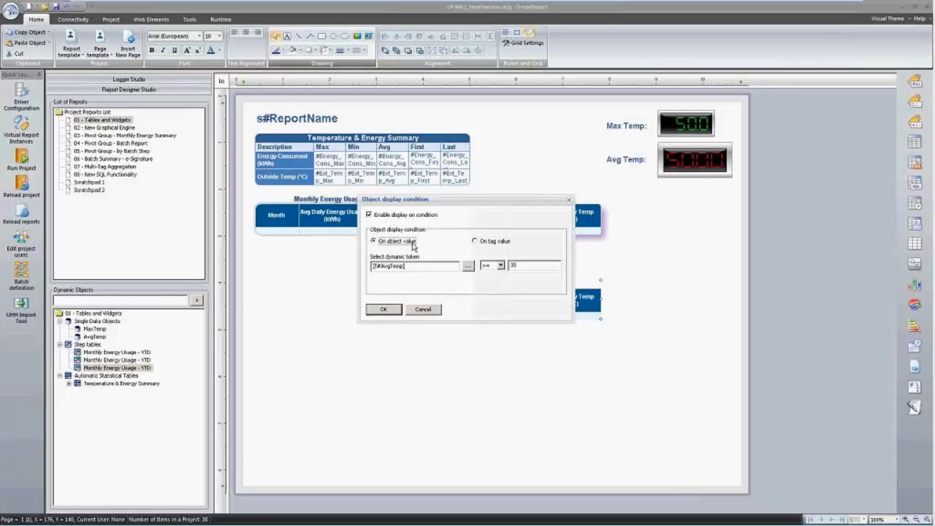
pyautogui.click(431, 311)
pyautogui.doubleClick(694, 159)
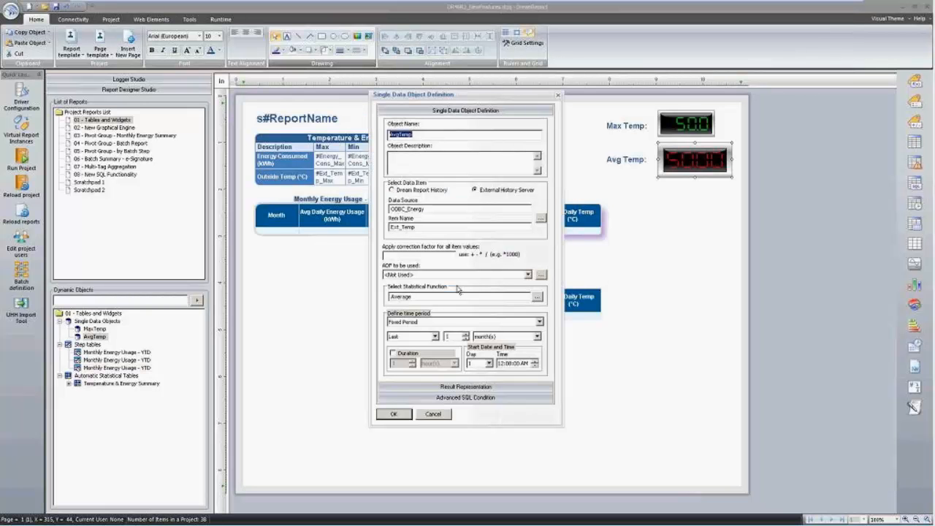
pyautogui.click(432, 415)
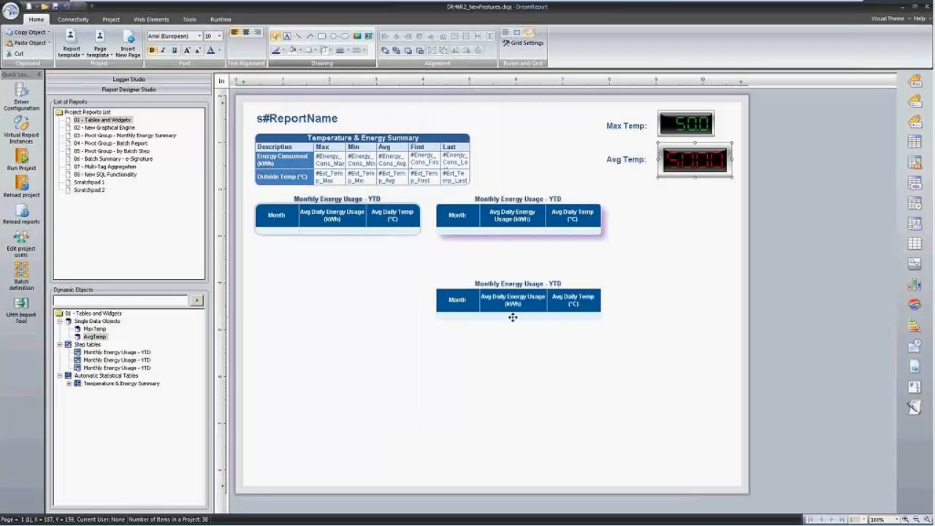
pyautogui.rightClick(513, 302)
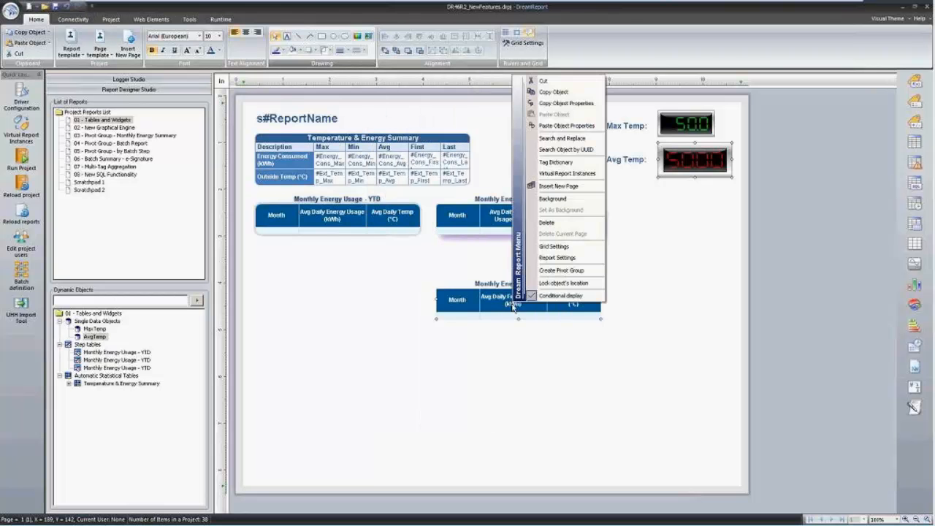
pyautogui.click(558, 295)
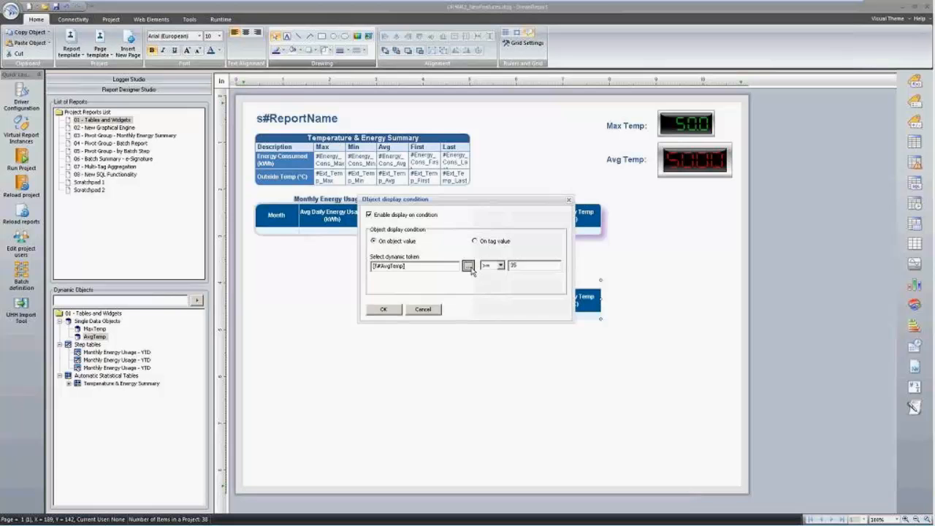
pyautogui.click(469, 266)
pyautogui.click(379, 149)
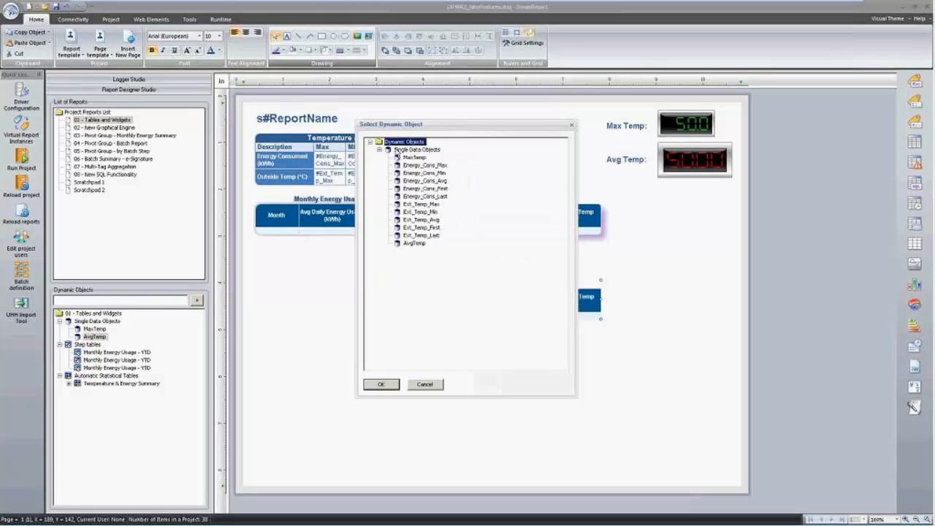
pyautogui.doubleClick(416, 244)
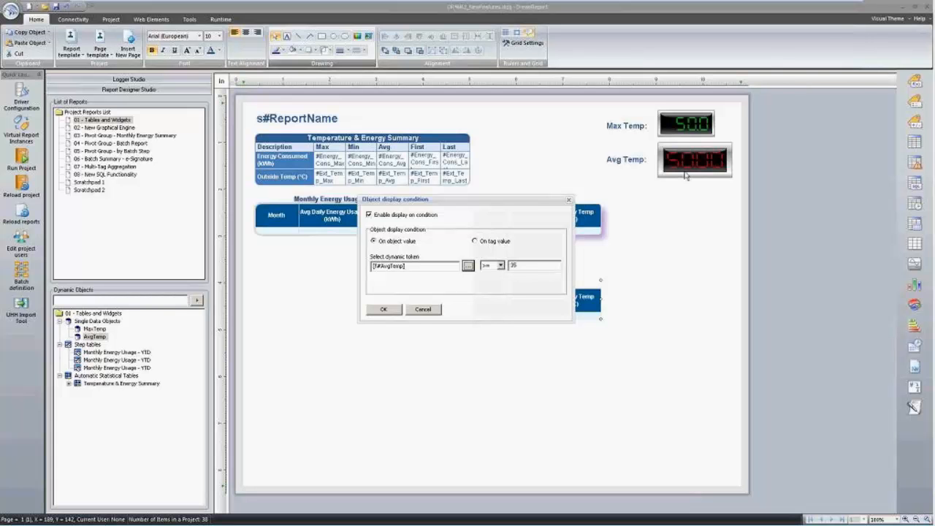
pyautogui.click(424, 309)
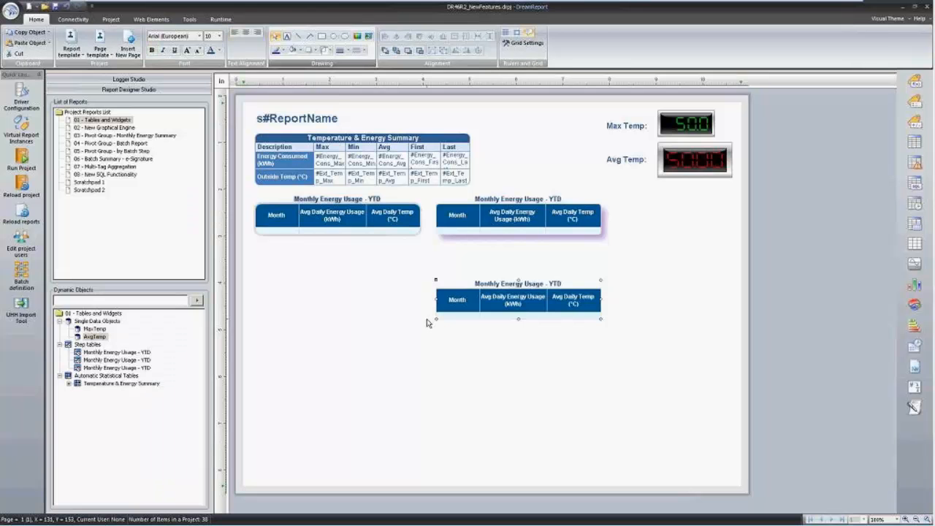
# Dismiss the Reactor System popup, save and reload reports, and select 01 - Tables and Widgets.
pyautogui.click(430, 362)
pyautogui.click(21, 212)
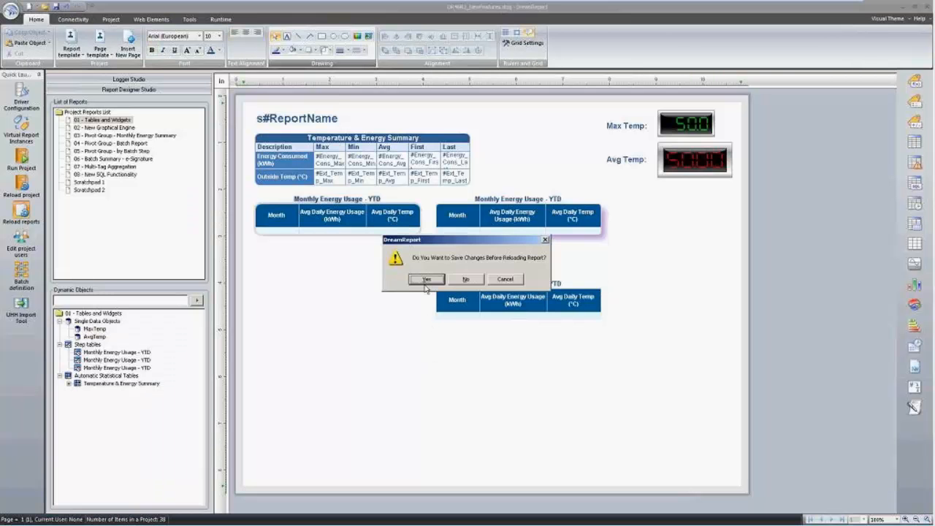
pyautogui.click(422, 280)
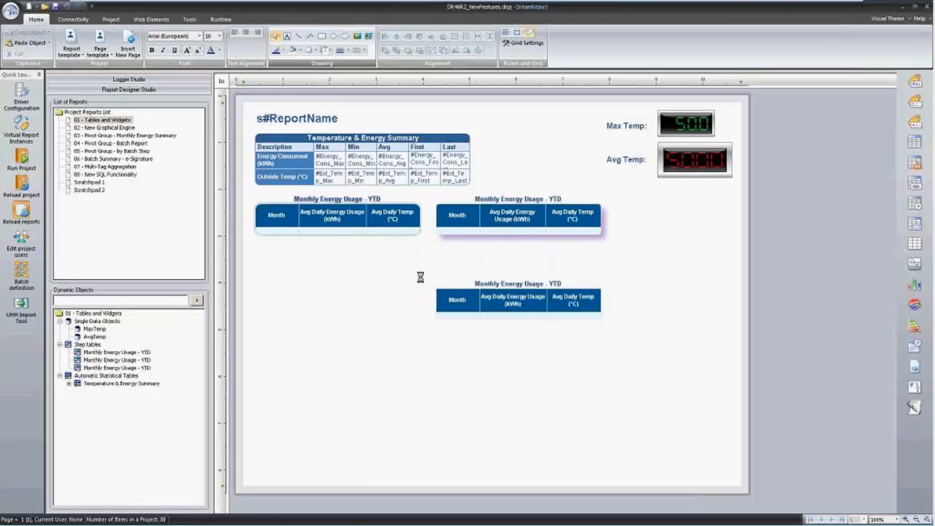
pyautogui.moveTo(400, 518)
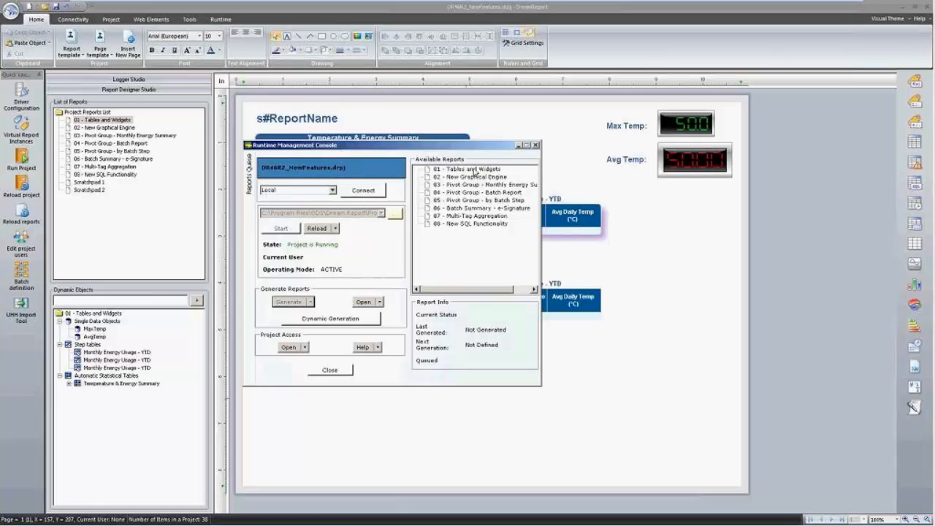
pyautogui.click(474, 173)
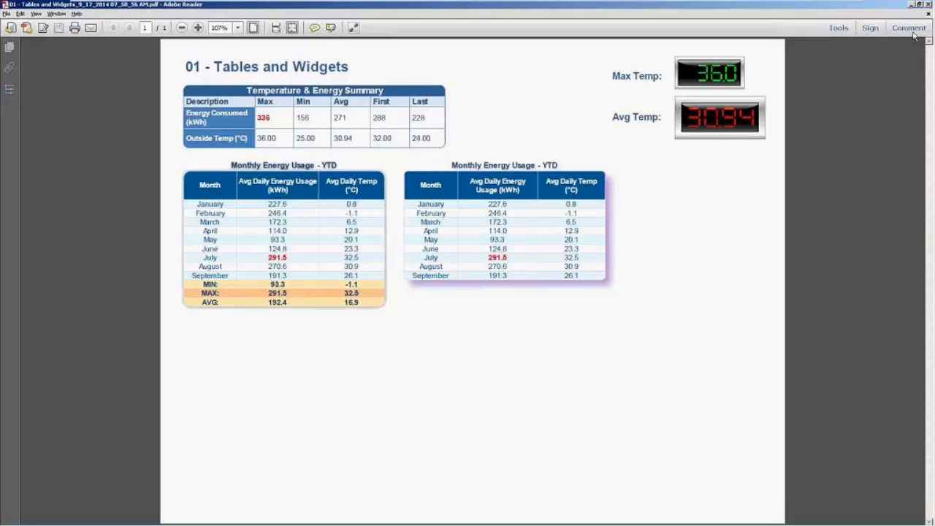
# Launch Chrome, close the generated PDF in Adobe Reader, and minimize the browser.
pyautogui.hotkey('alt', 'Tab')
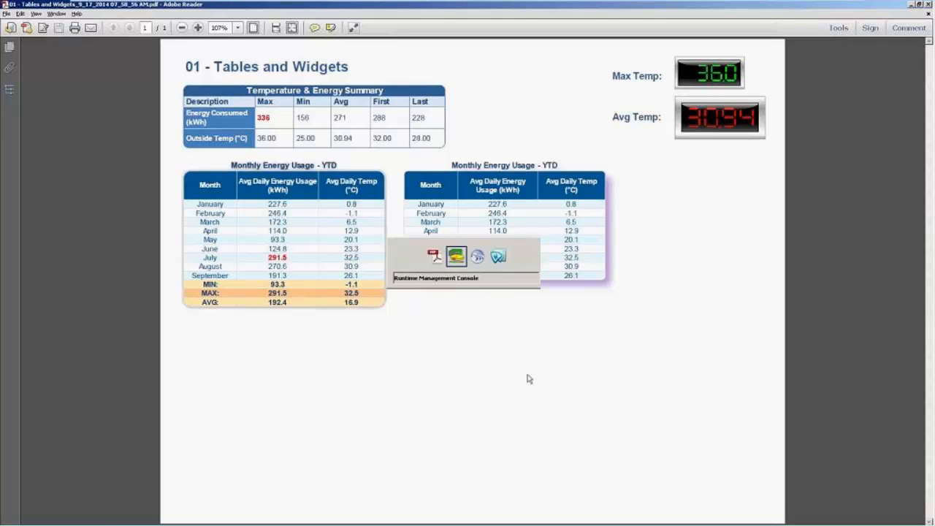
pyautogui.press('super')
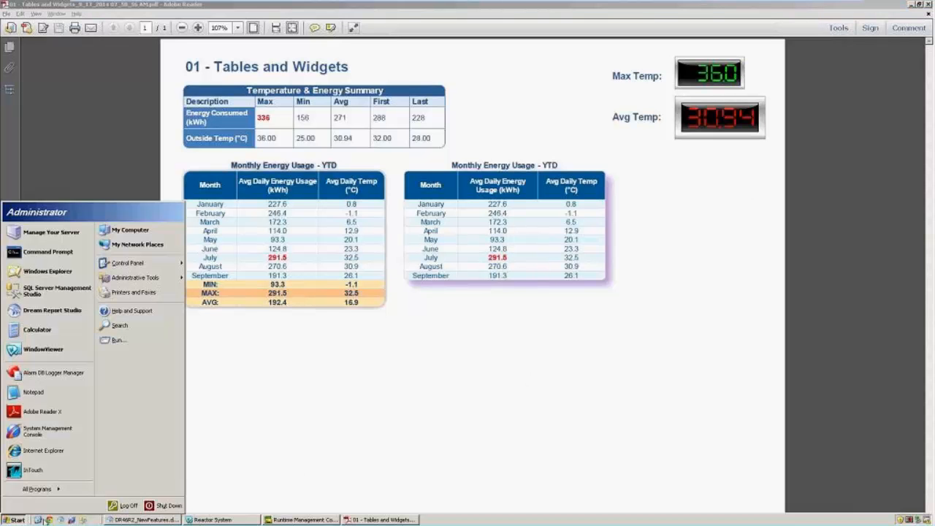
pyautogui.click(49, 520)
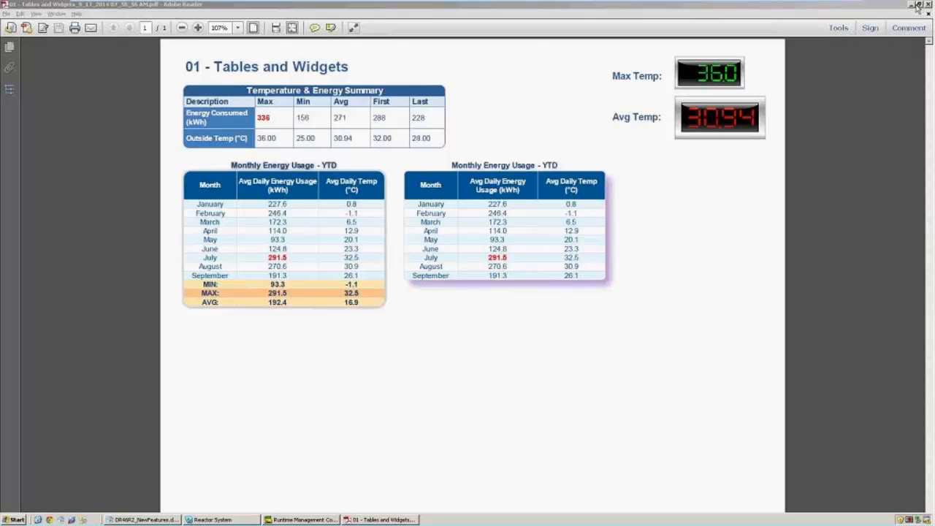
pyautogui.click(928, 3)
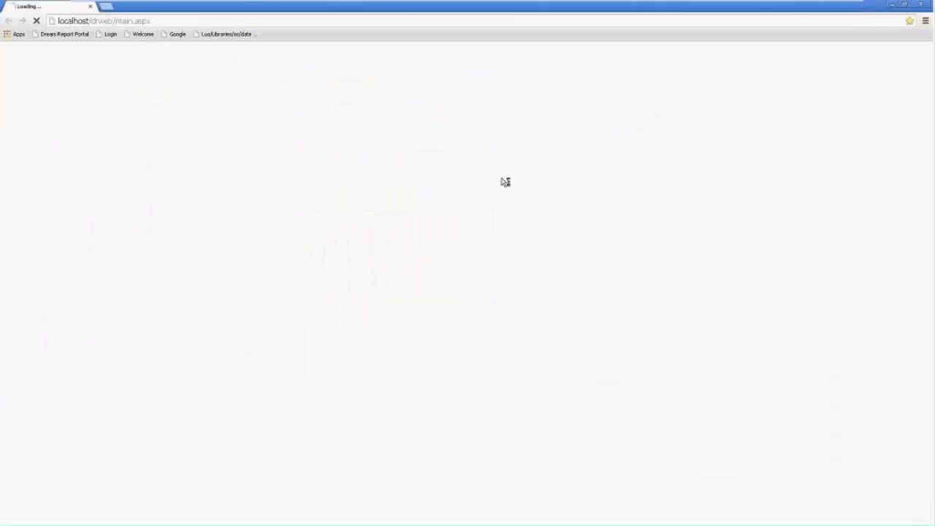
pyautogui.click(894, 7)
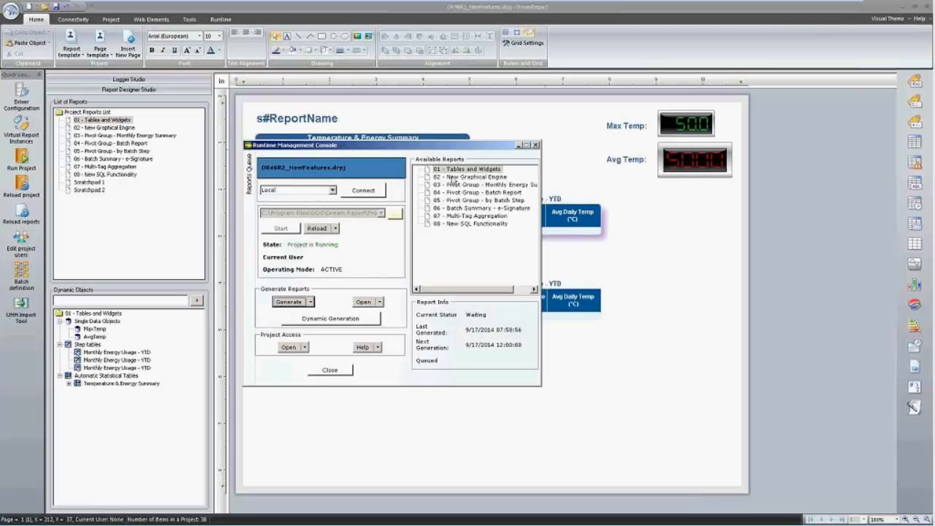
# Open 02 - New Graphical Engine, confirm the Tank Storage chart's Zebra fill, then inspect Avg Weekly Energy Consumption.
pyautogui.click(115, 128)
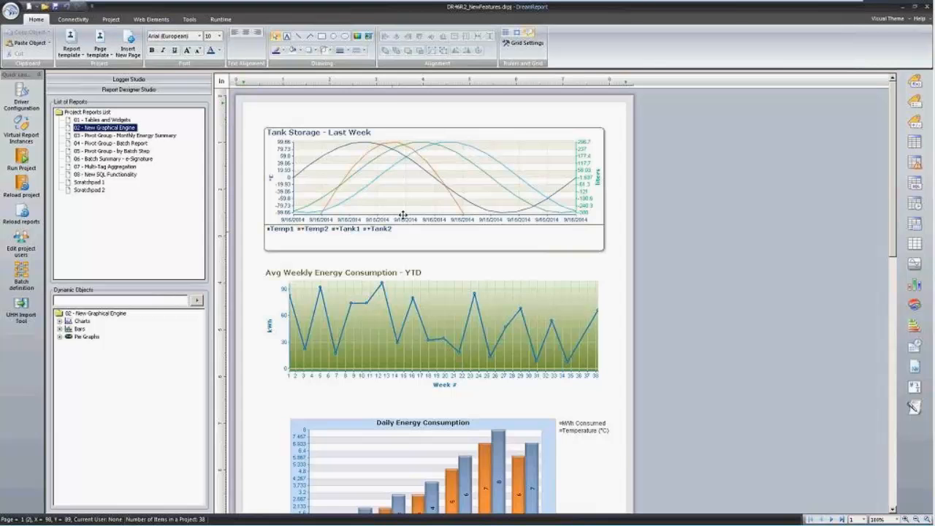
pyautogui.doubleClick(436, 194)
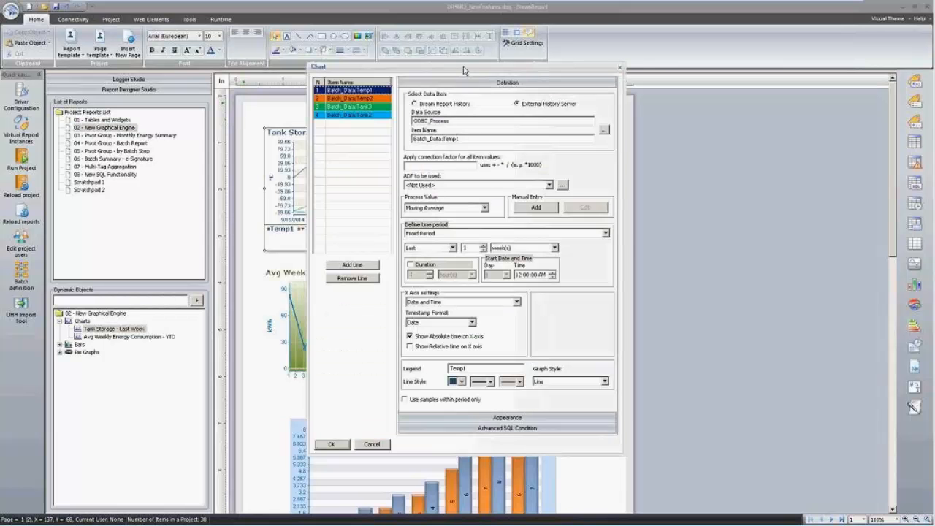
pyautogui.moveTo(464, 70); pyautogui.dragTo(459, 30)
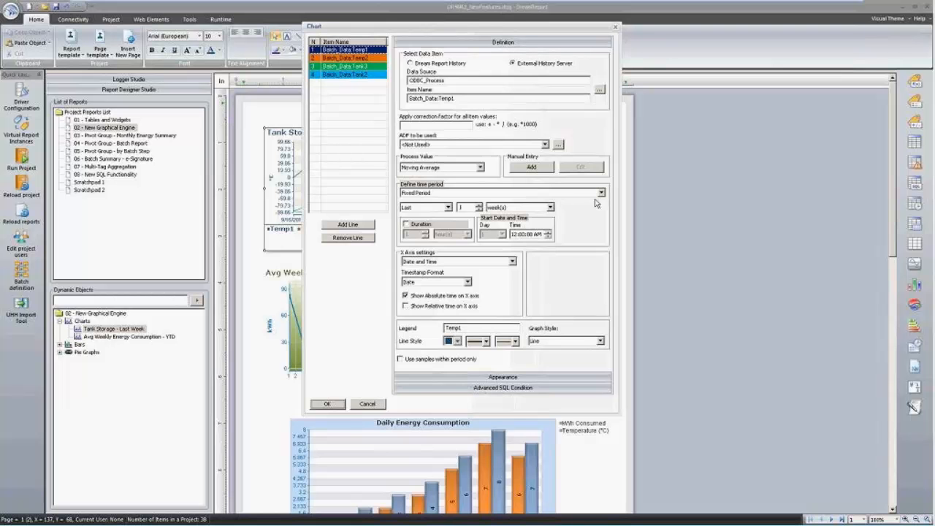
pyautogui.click(489, 376)
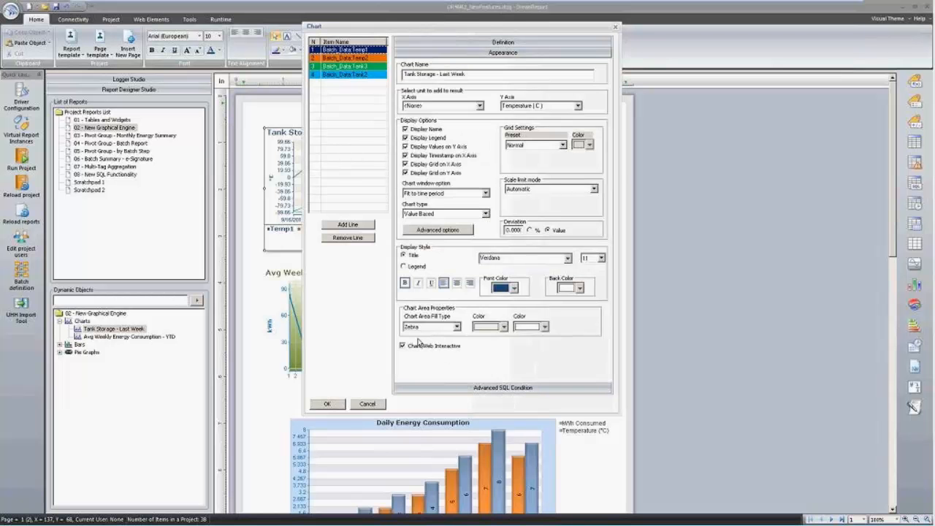
pyautogui.click(456, 328)
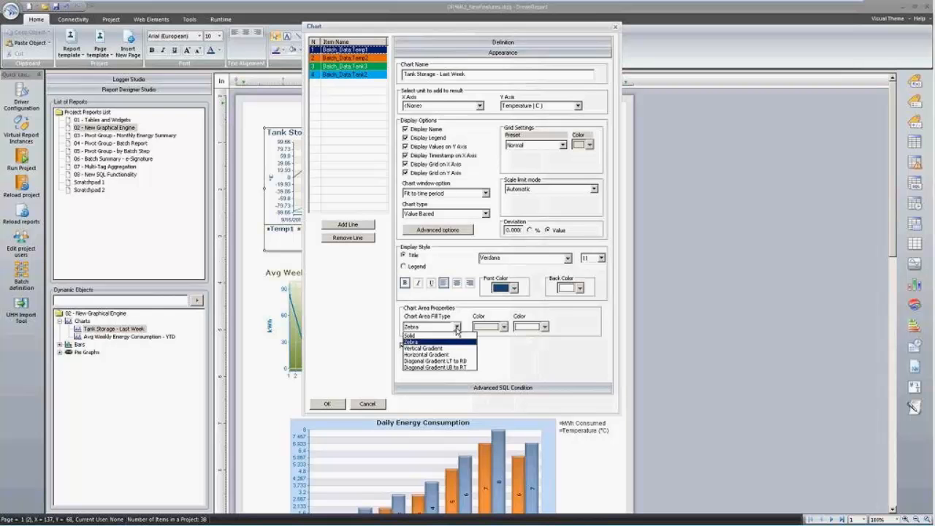
pyautogui.click(457, 329)
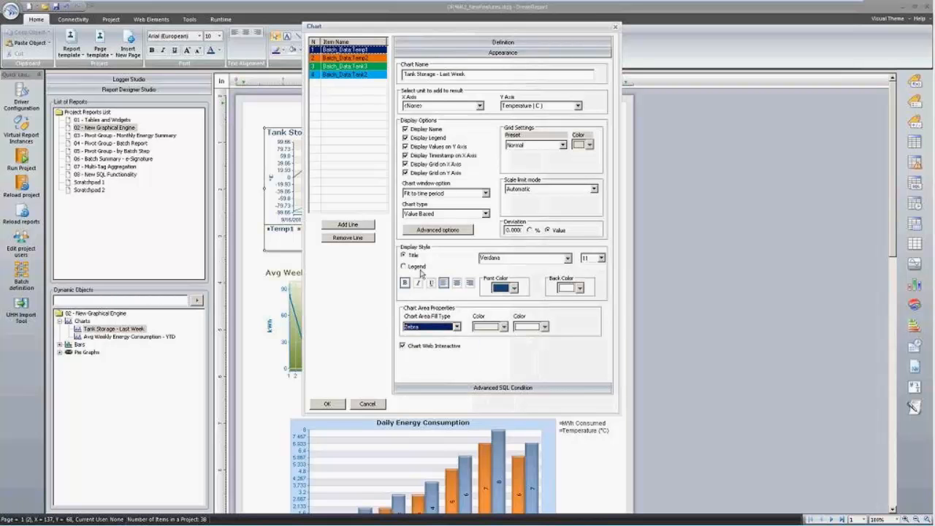
pyautogui.click(474, 46)
pyautogui.press('Return')
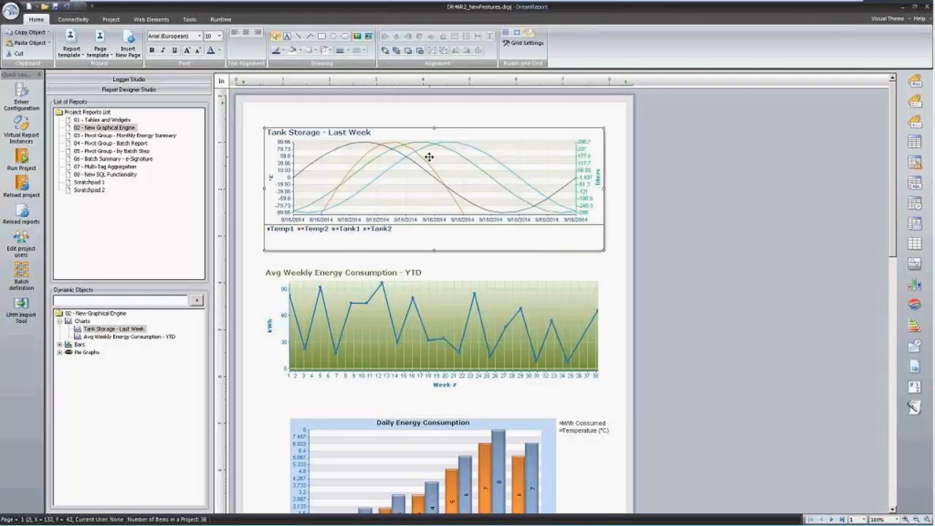
pyautogui.doubleClick(379, 312)
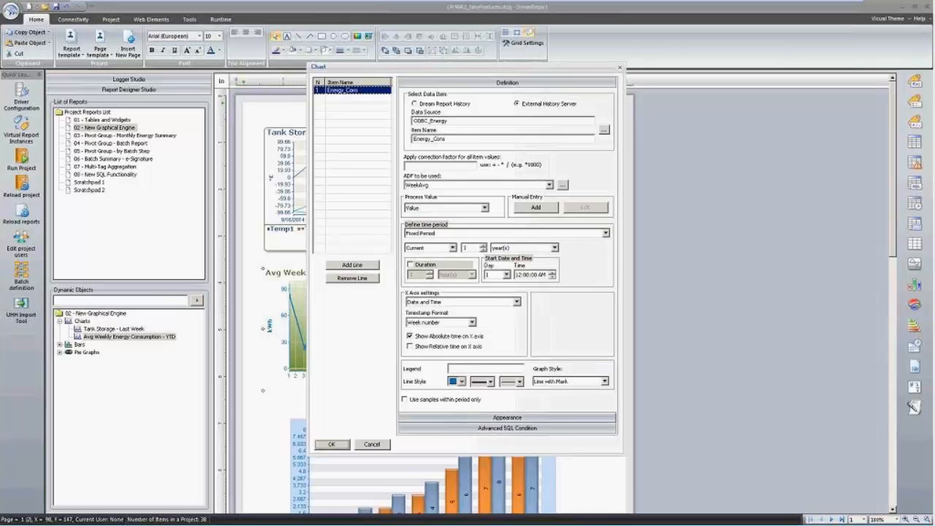
pyautogui.click(372, 444)
pyautogui.scroll(-1, 351, 390)
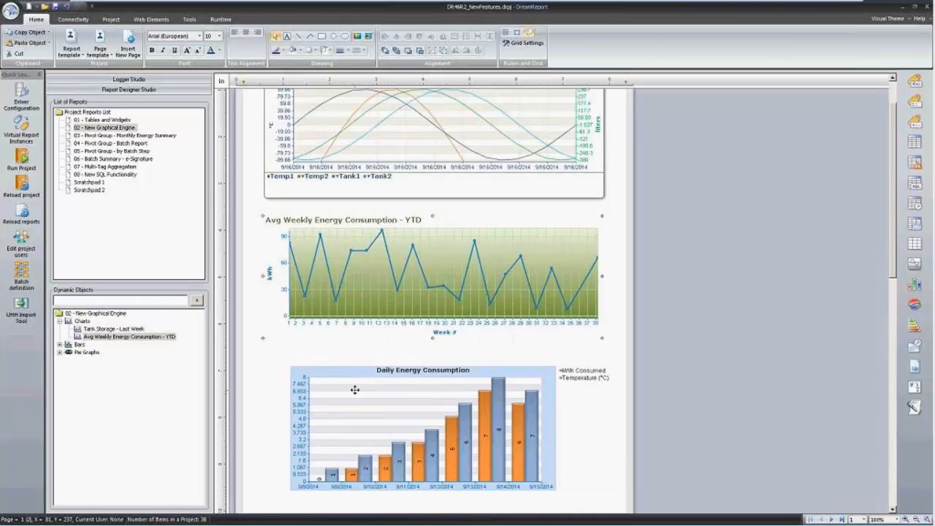
pyautogui.scroll(-1, 355, 390)
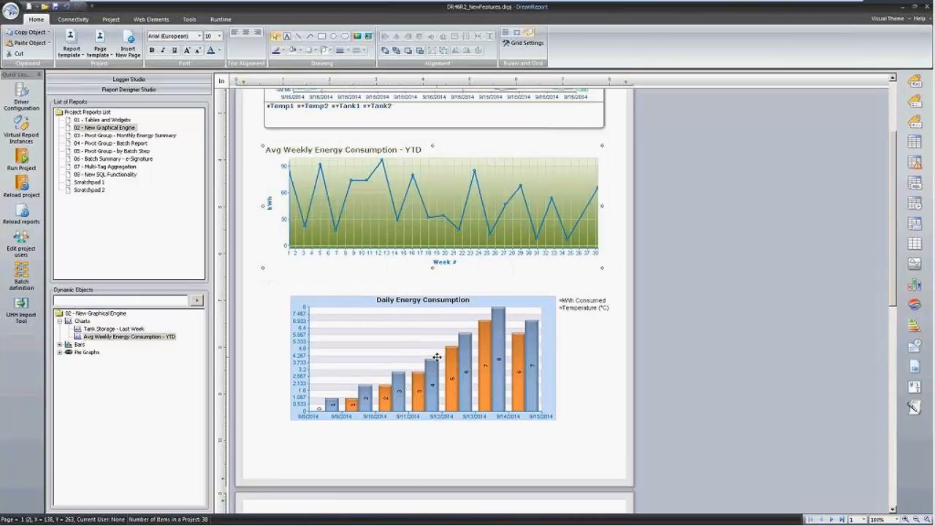
pyautogui.moveTo(444, 355)
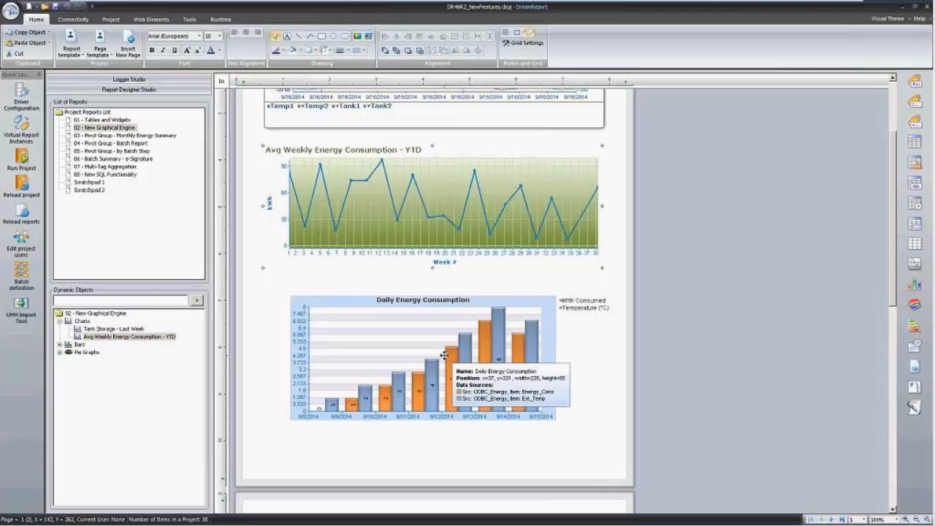
pyautogui.click(453, 350)
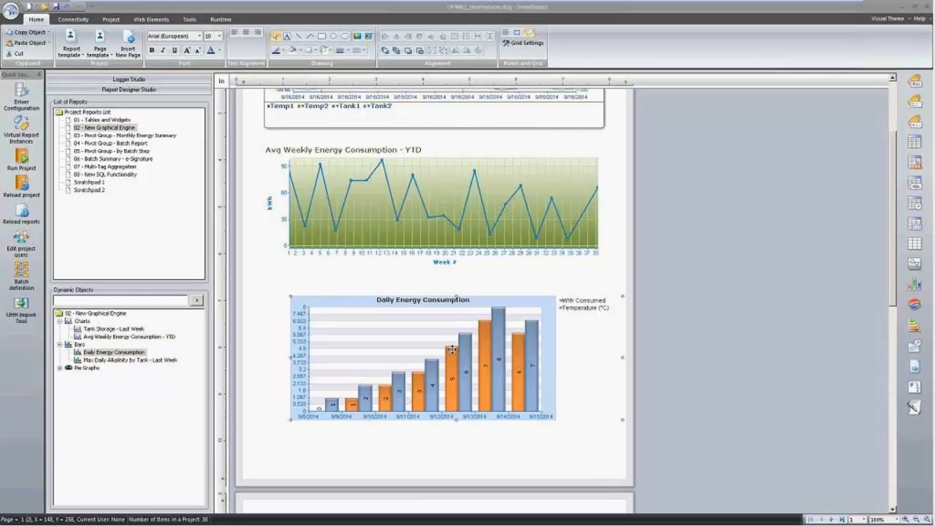
pyautogui.doubleClick(452, 349)
pyautogui.click(452, 419)
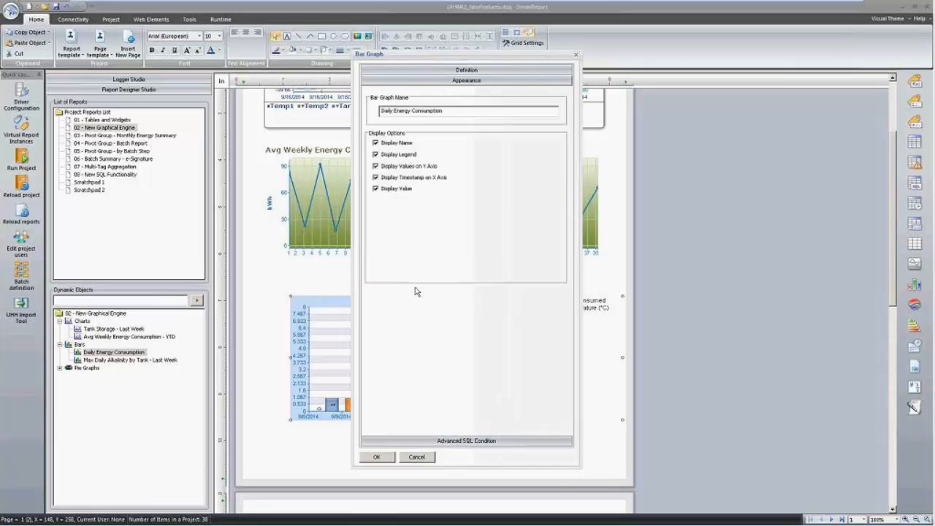
pyautogui.click(440, 274)
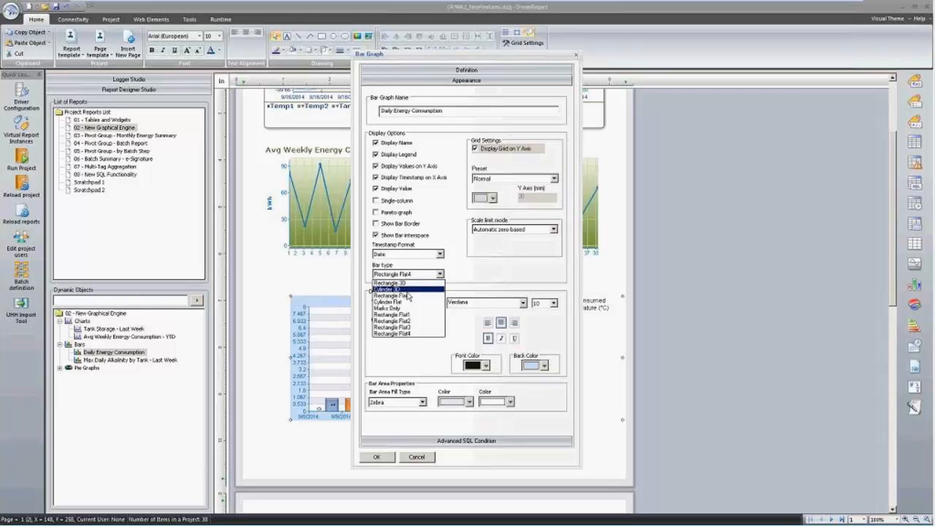
pyautogui.click(431, 441)
pyautogui.click(417, 456)
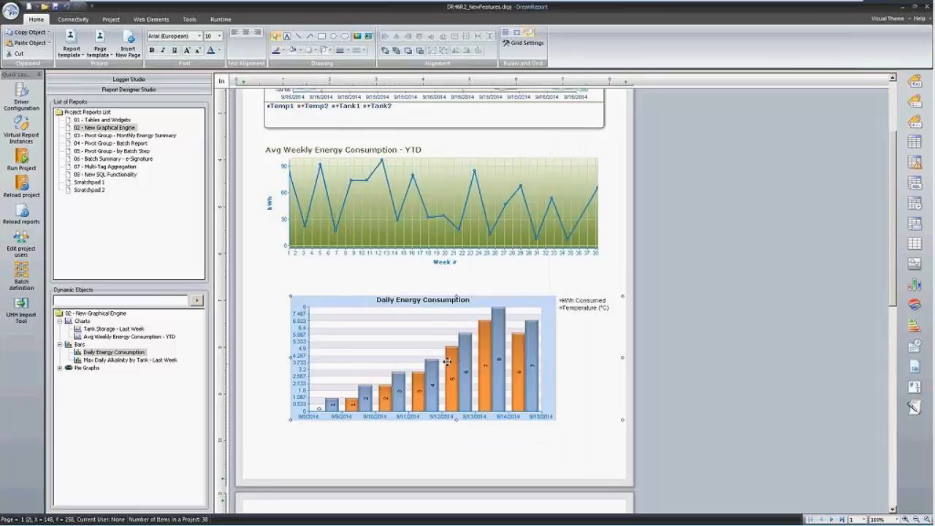
pyautogui.scroll(-2, 453, 355)
pyautogui.scroll(-10, 453, 356)
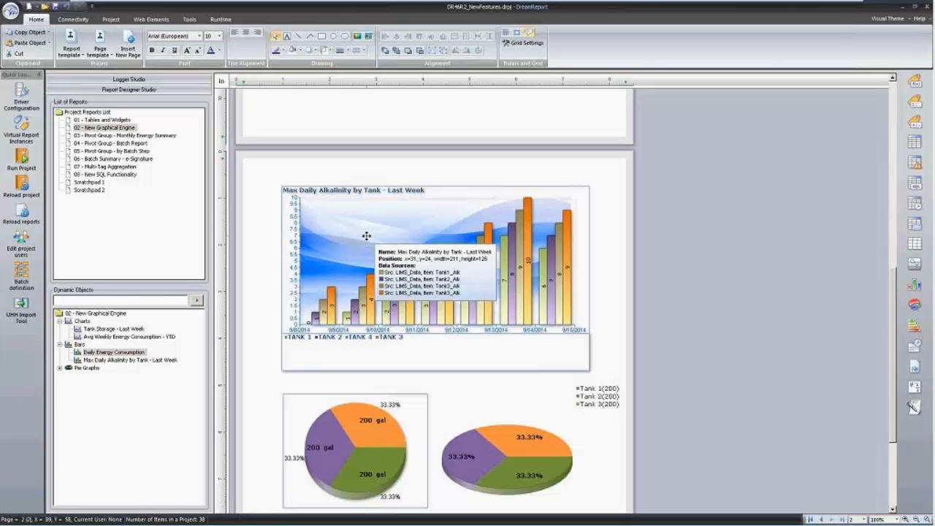
pyautogui.moveTo(471, 264)
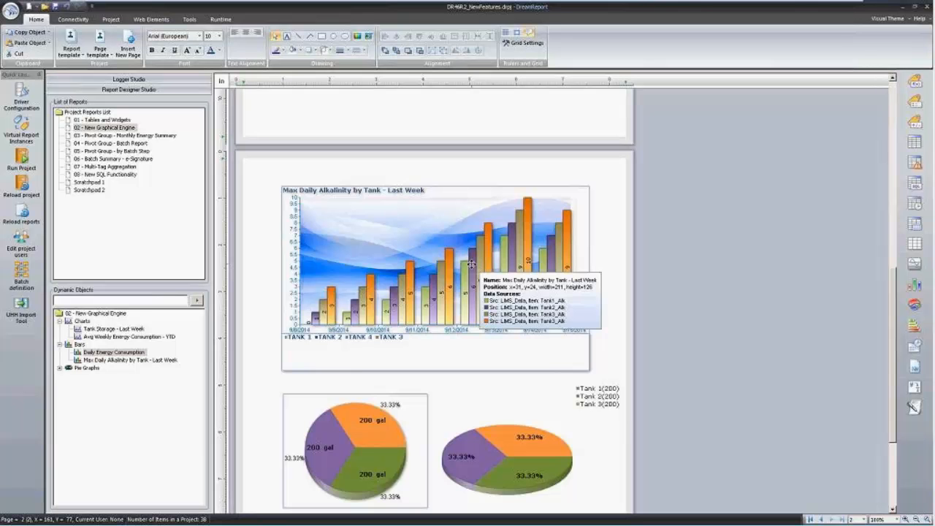
pyautogui.moveTo(478, 250); pyautogui.dragTo(520, 300)
pyautogui.click(493, 316)
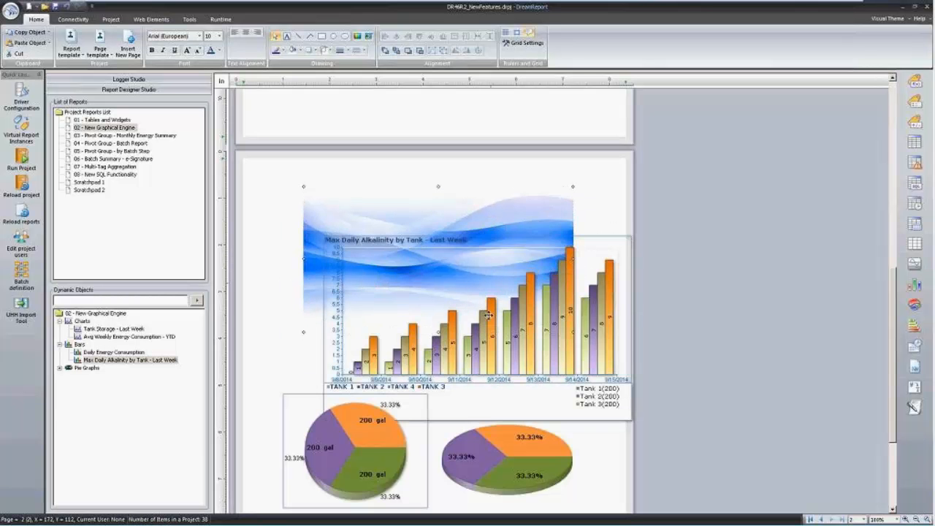
pyautogui.click(482, 296)
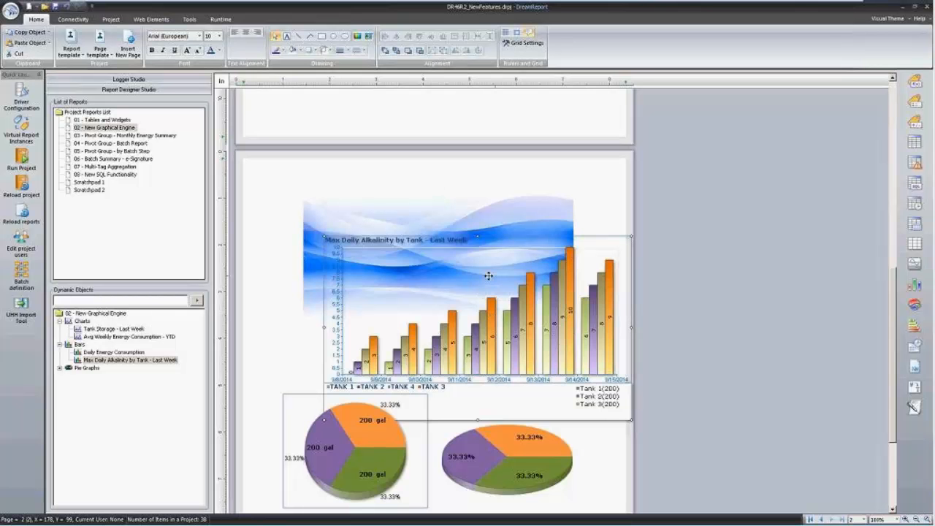
pyautogui.hotkey('ctrl', 'z')
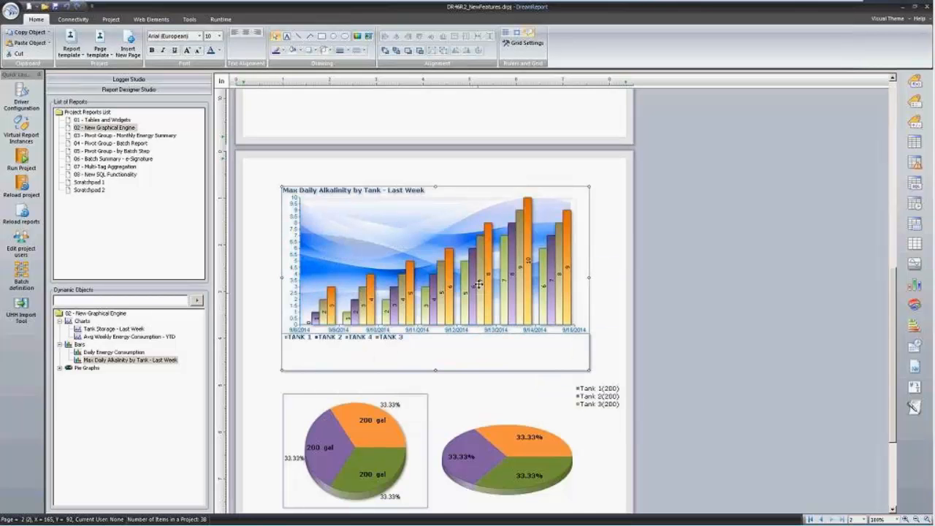
pyautogui.scroll(-4, 542, 294)
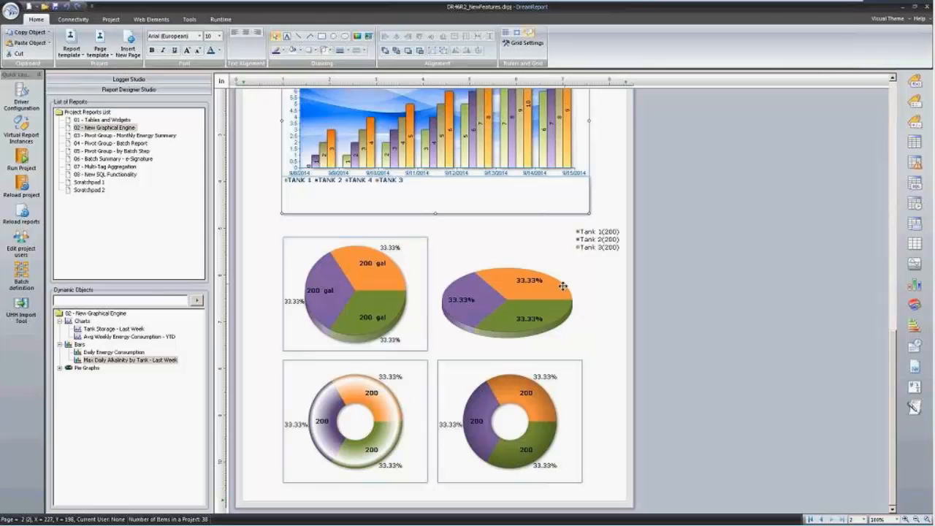
pyautogui.click(373, 396)
# Check the donut chart's doughnut style options without changes, then switch to the Dream Report Portal.
pyautogui.doubleClick(373, 395)
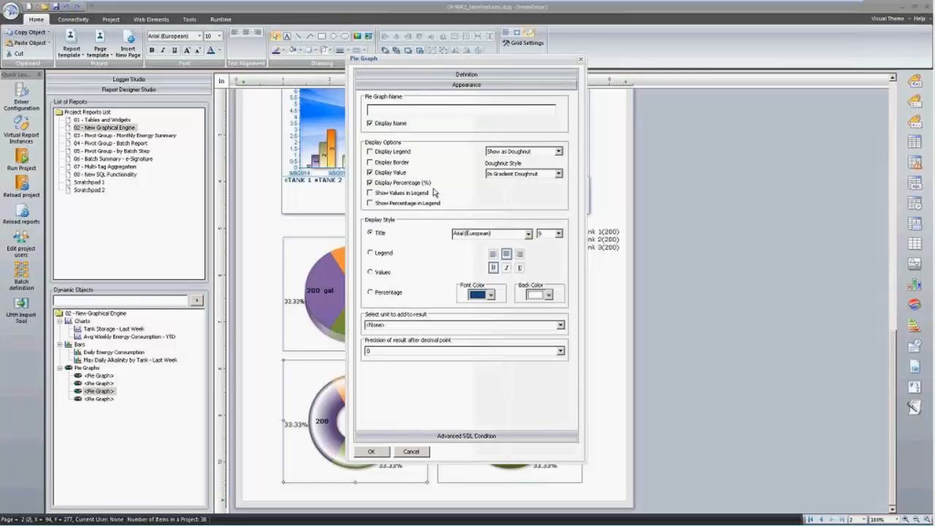
pyautogui.click(559, 152)
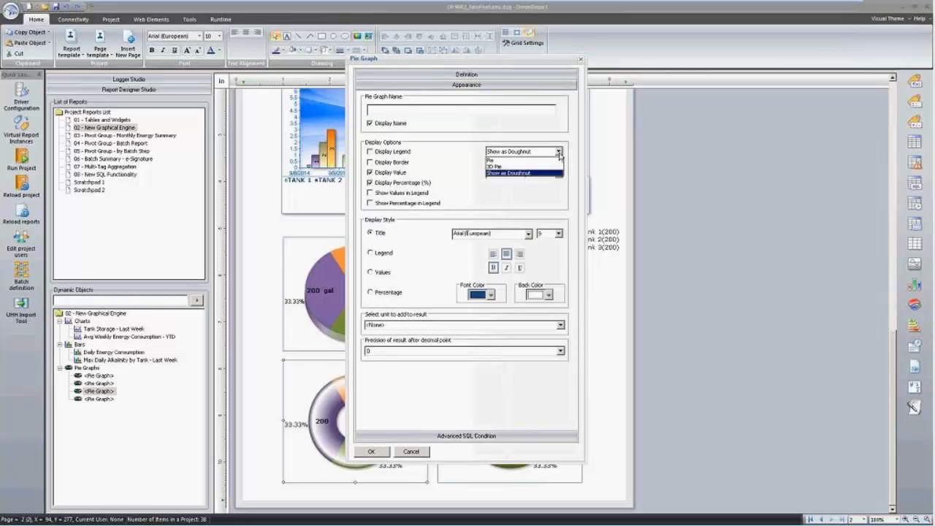
pyautogui.click(559, 173)
pyautogui.click(559, 174)
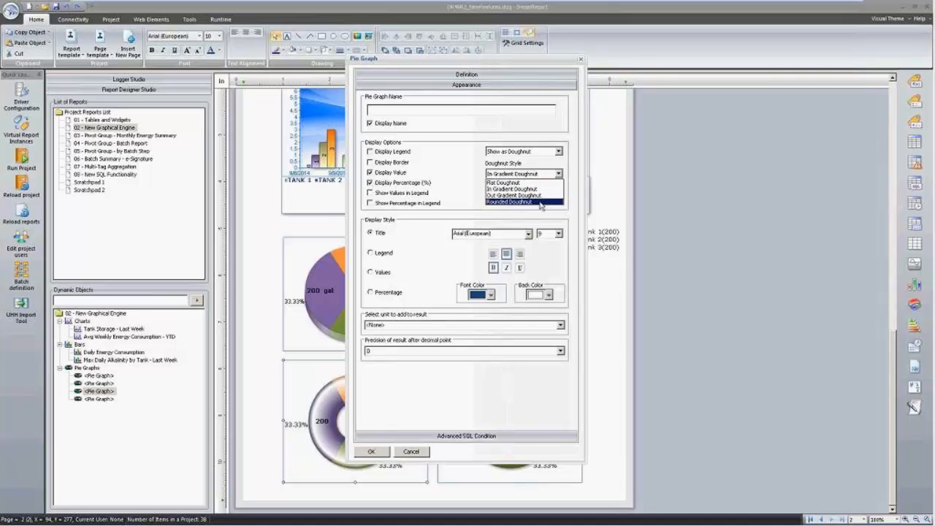
pyautogui.click(468, 166)
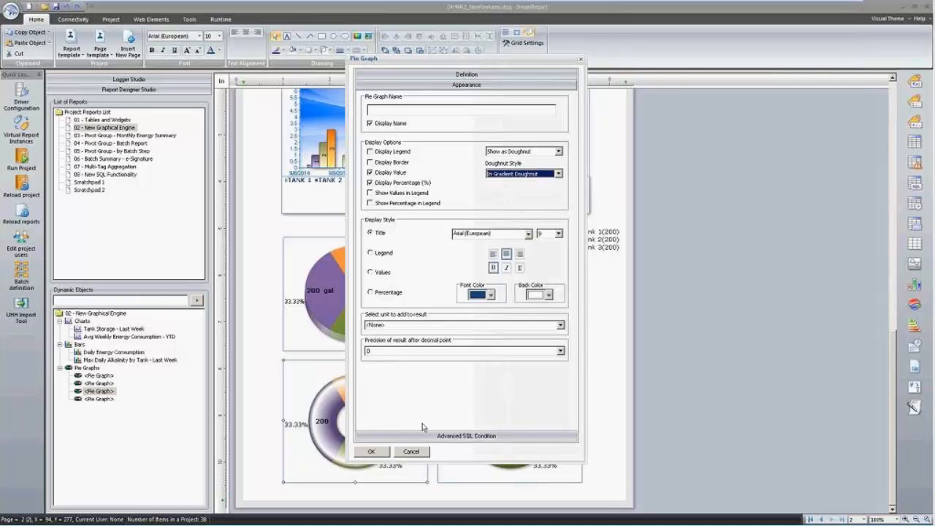
pyautogui.click(421, 453)
pyautogui.hotkey('alt', 'Tab')
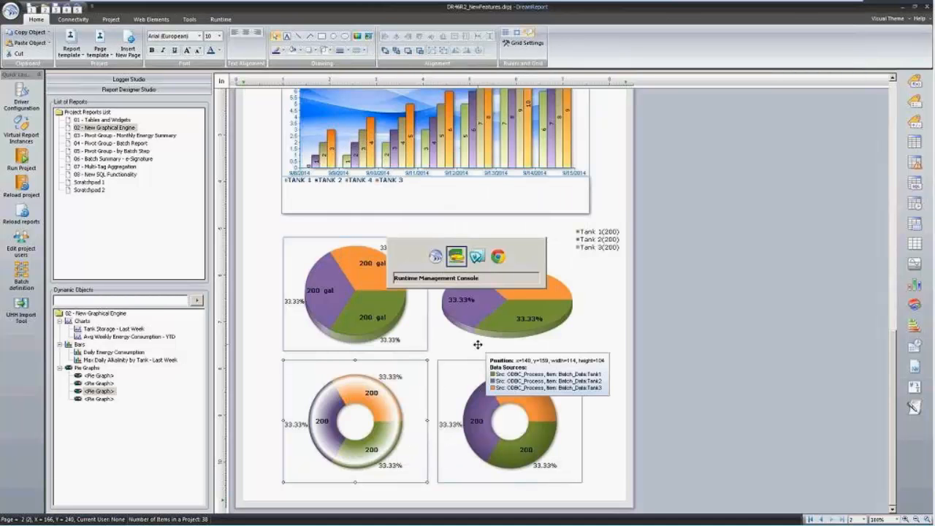
pyautogui.press('Tab')
pyautogui.press('Tab')
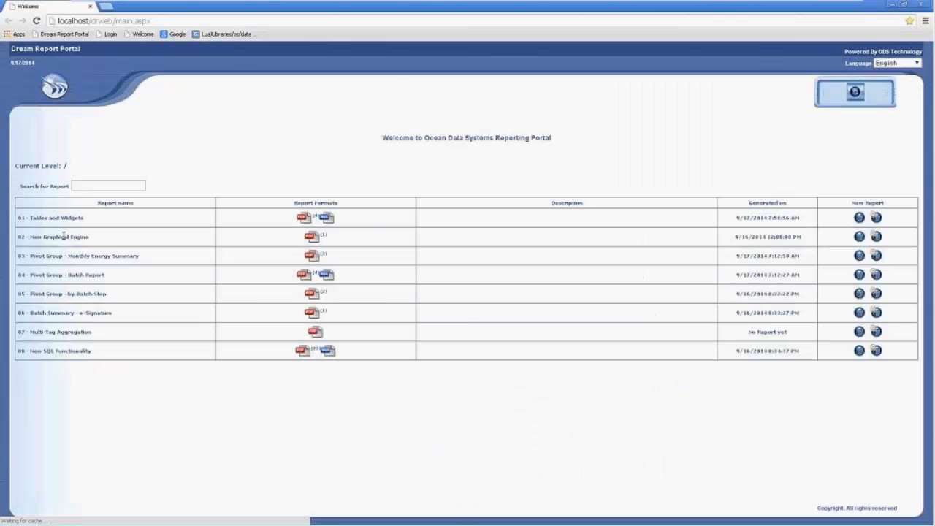
# Open the 02 - New Graphical Engine PDF and scroll through its pie, donut and bar charts.
pyautogui.click(311, 237)
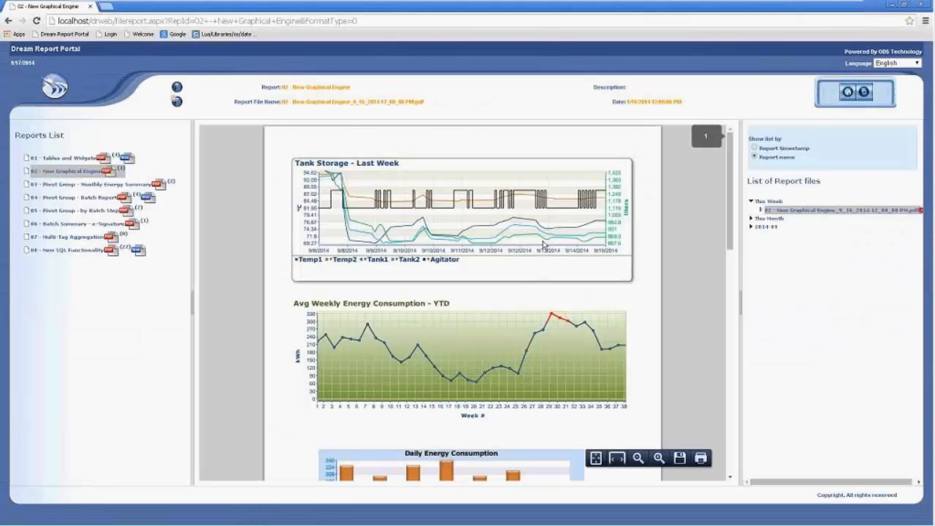
pyautogui.scroll(-3, 527, 250)
pyautogui.scroll(-5, 527, 250)
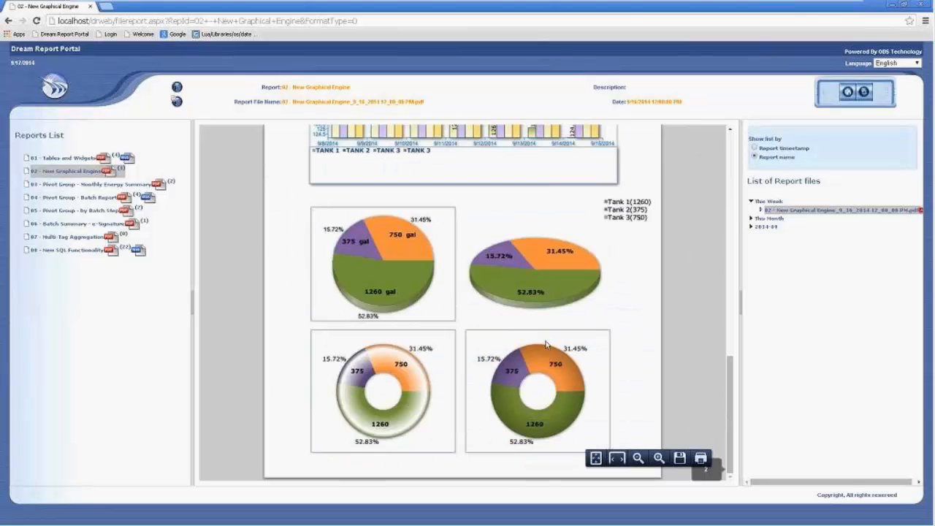
pyautogui.scroll(1, 566, 398)
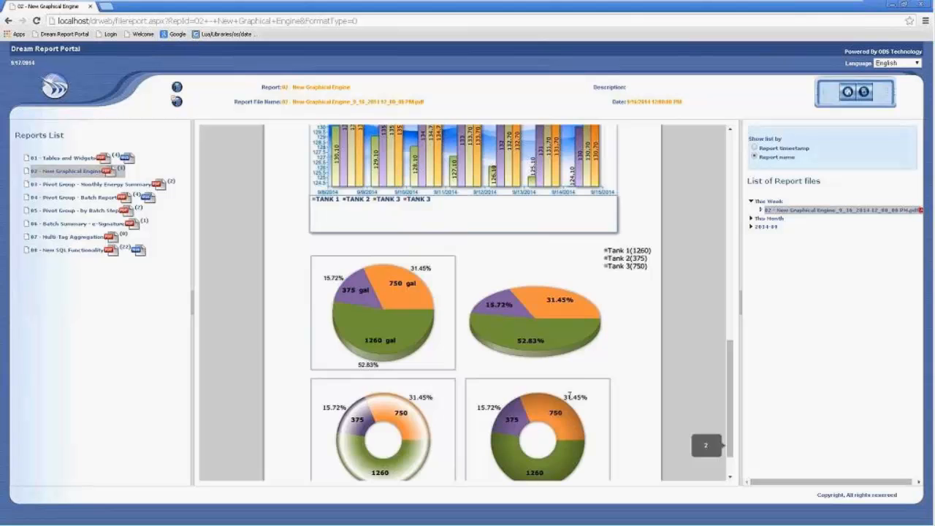
pyautogui.scroll(4, 568, 400)
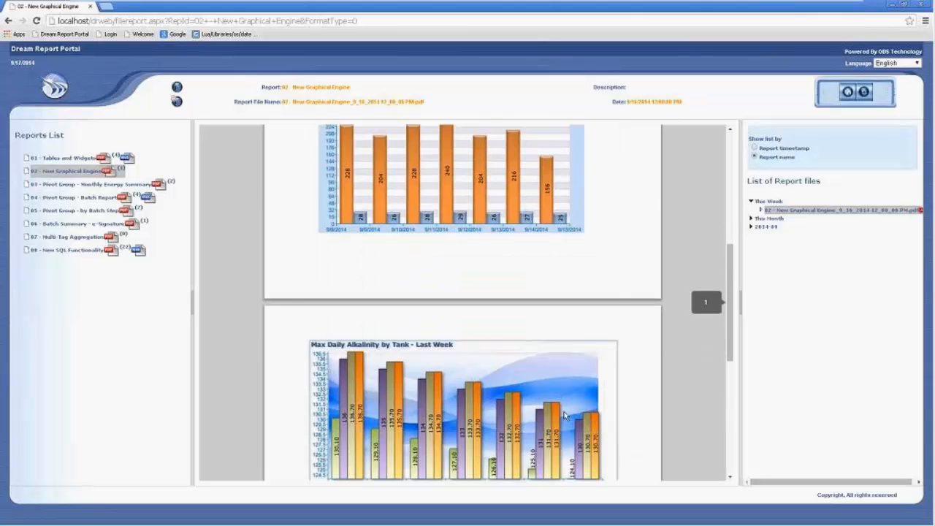
pyautogui.scroll(5, 564, 415)
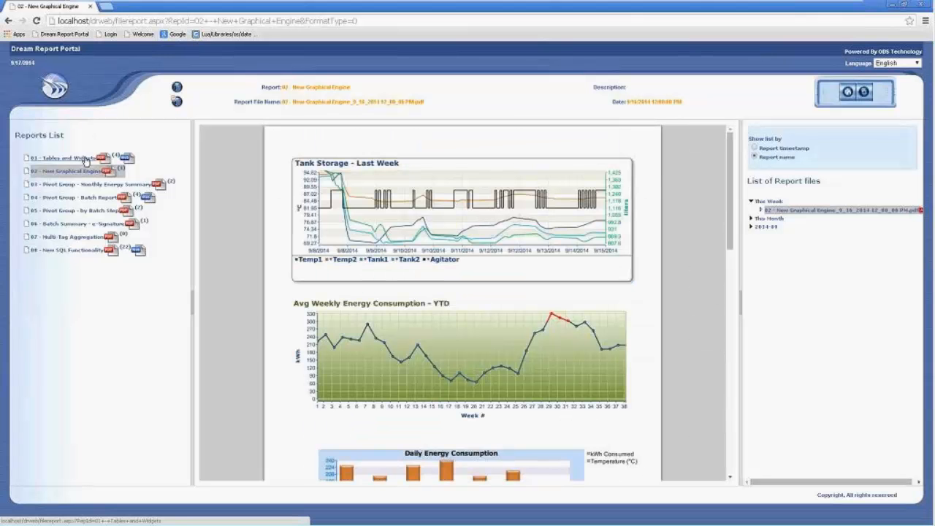
# Open 01 - Tables and Widgets, try Month sorting, then sort the second table by Avg Daily Energy Usage.
pyautogui.click(86, 159)
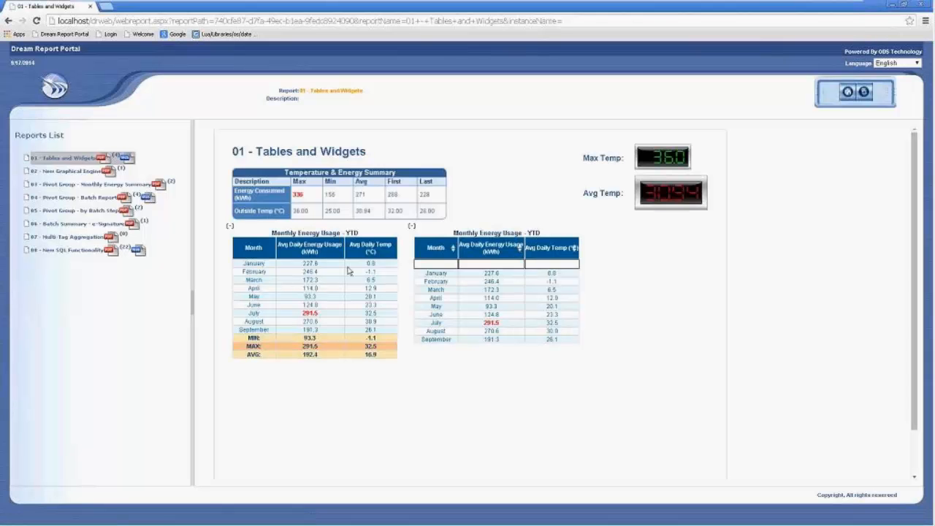
pyautogui.click(454, 248)
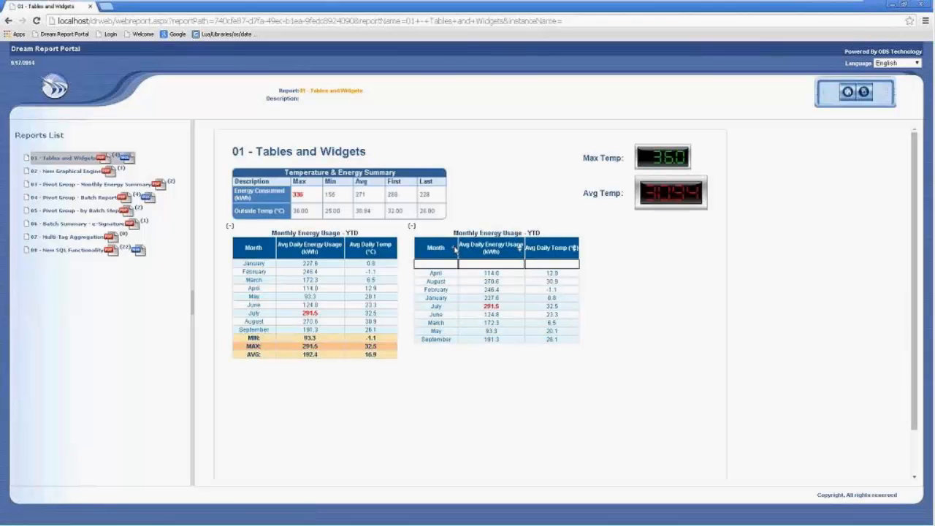
pyautogui.click(454, 249)
pyautogui.click(455, 249)
pyautogui.click(521, 250)
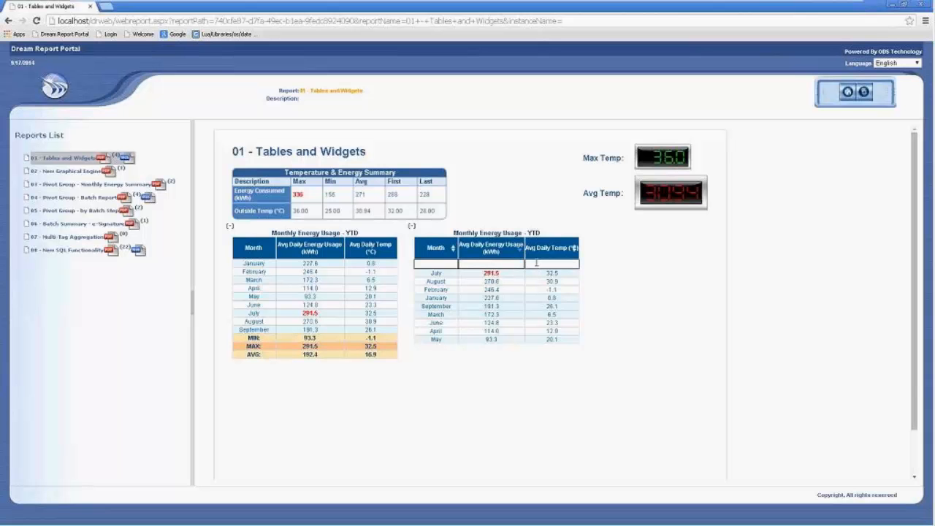
# Try filtering by Avg Daily Temp 6 and Avg Daily Energy Usage 2, then clear both filters.
pyautogui.click(536, 263)
pyautogui.write('6')
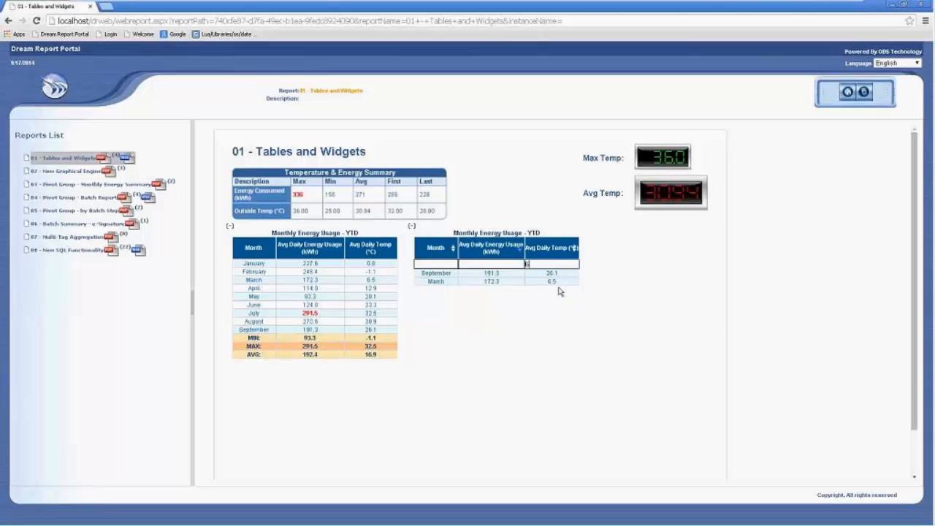
pyautogui.press('BackSpace')
pyautogui.click(488, 263)
pyautogui.write('27')
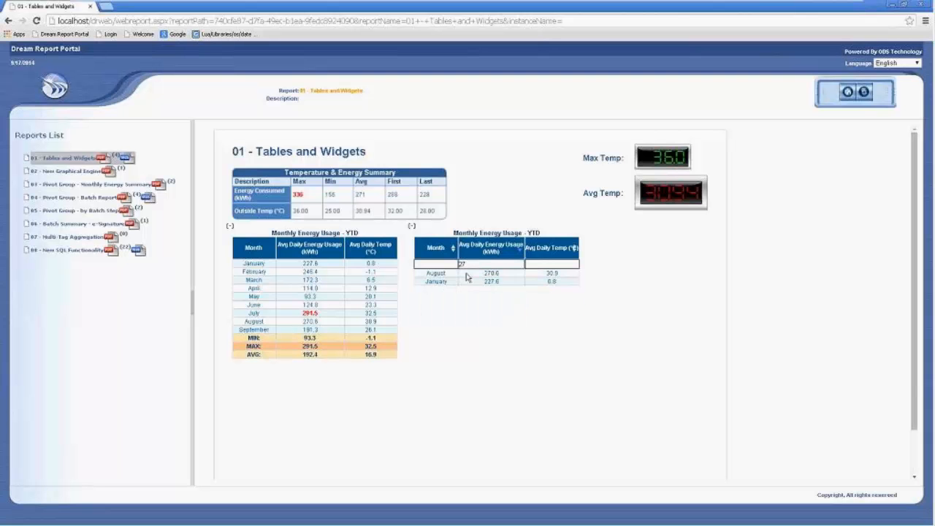
pyautogui.press('BackSpace')
pyautogui.press('BackSpace')
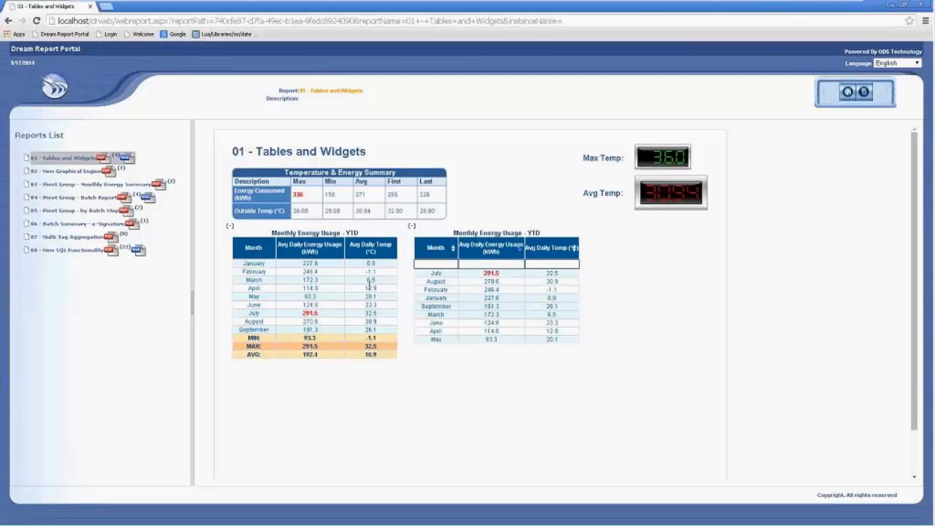
# Collapse and re-expand both tables' rows, then minimize the browser.
pyautogui.click(412, 227)
pyautogui.click(412, 228)
pyautogui.click(231, 227)
pyautogui.click(231, 228)
pyautogui.click(892, 5)
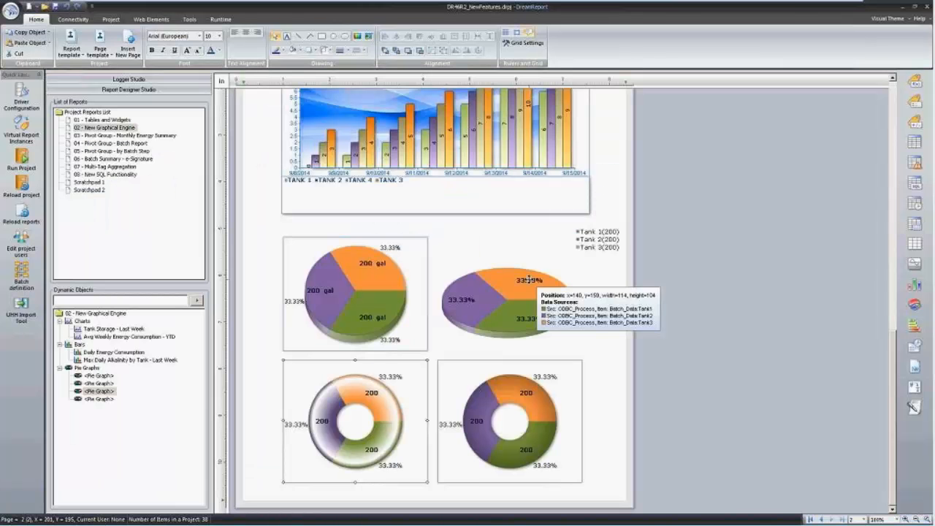
# Open the 03 - Pivot Group - Monthly Energy Summary layout, scroll it, and switch to the Runtime Management Console.
pyautogui.doubleClick(159, 136)
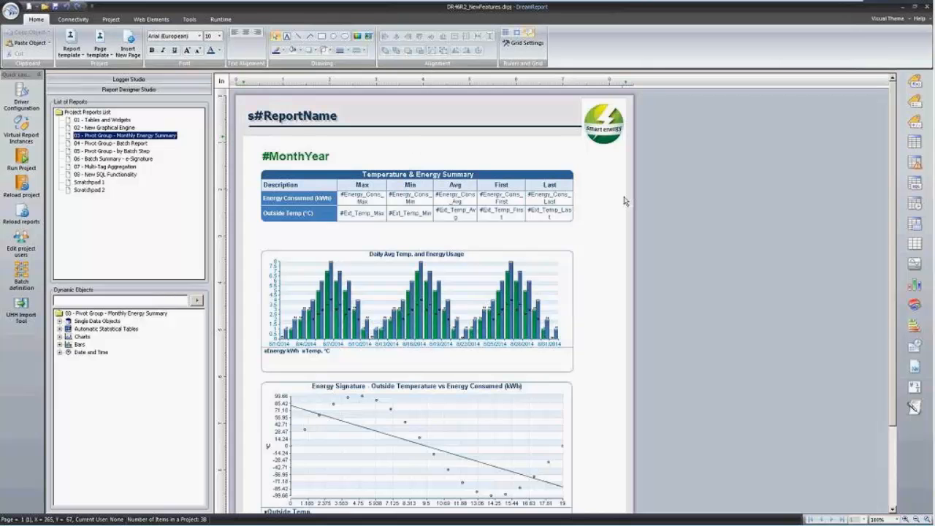
pyautogui.click(608, 221)
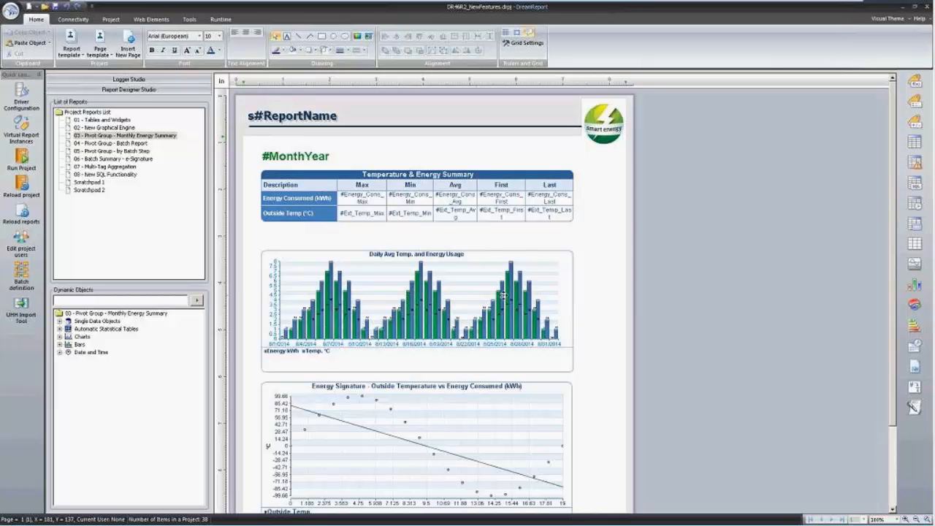
pyautogui.scroll(-1, 401, 305)
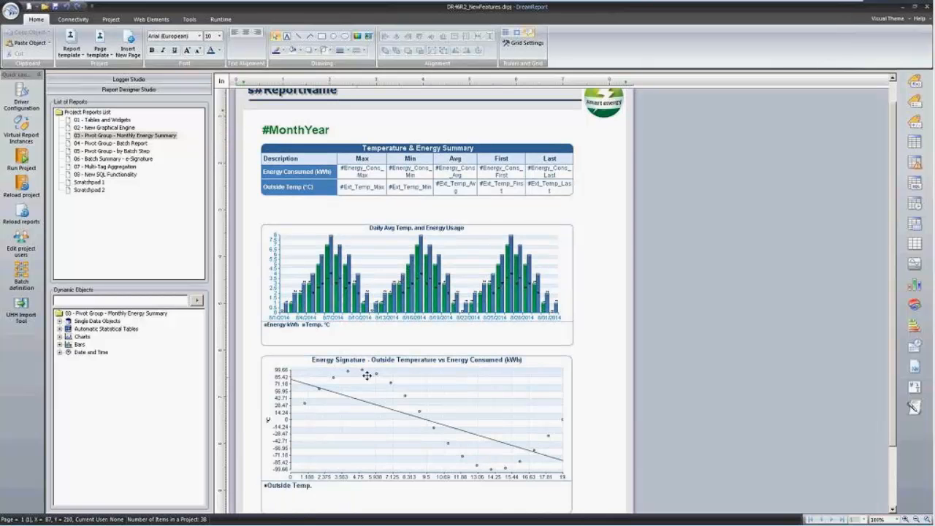
pyautogui.scroll(-2, 467, 435)
pyautogui.scroll(3, 467, 435)
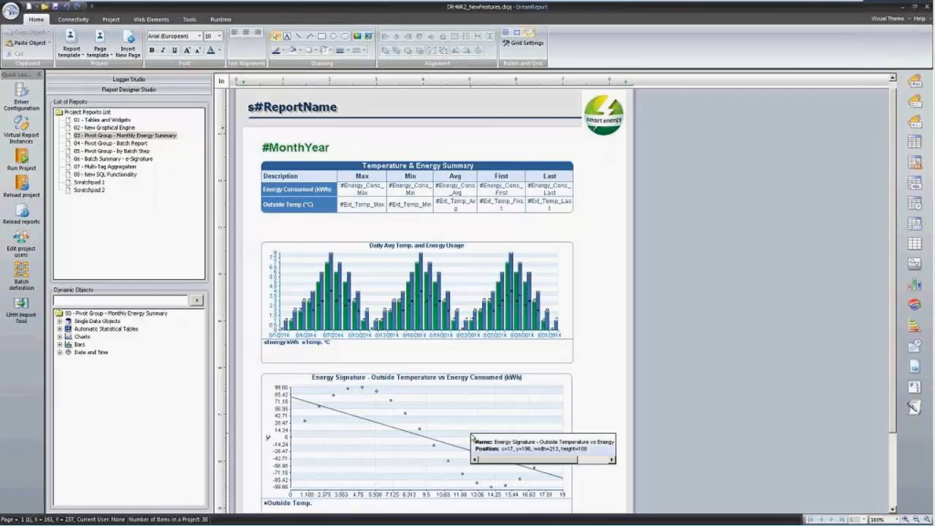
pyautogui.hotkey('alt', 'Tab')
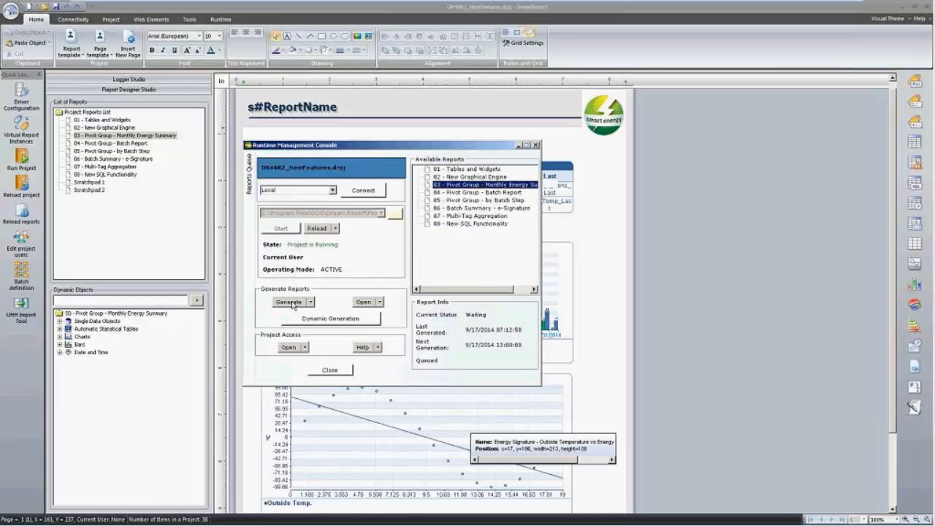
# Open the latest generated PDF of report 03, the August 2014 Monthly Energy Summary.
pyautogui.click(363, 302)
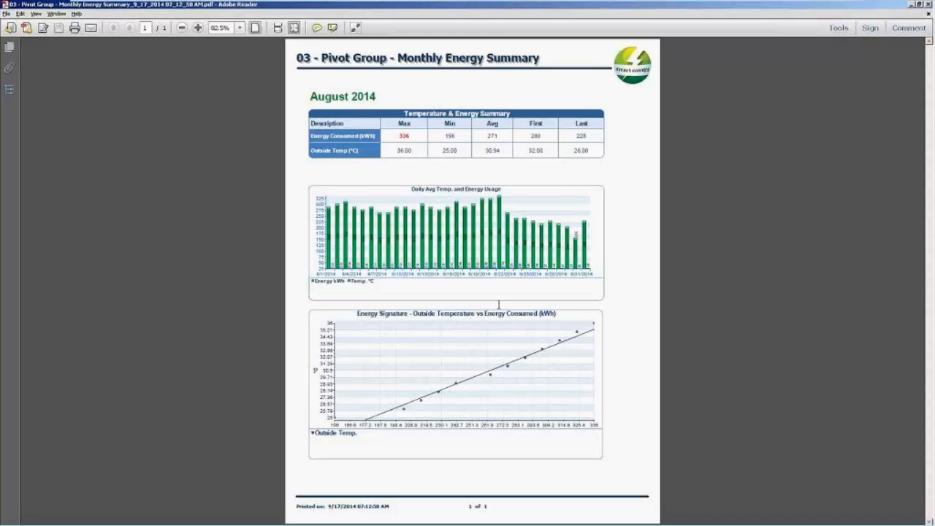
# Return to the report designer and select the summary table and both charts.
pyautogui.click(910, 3)
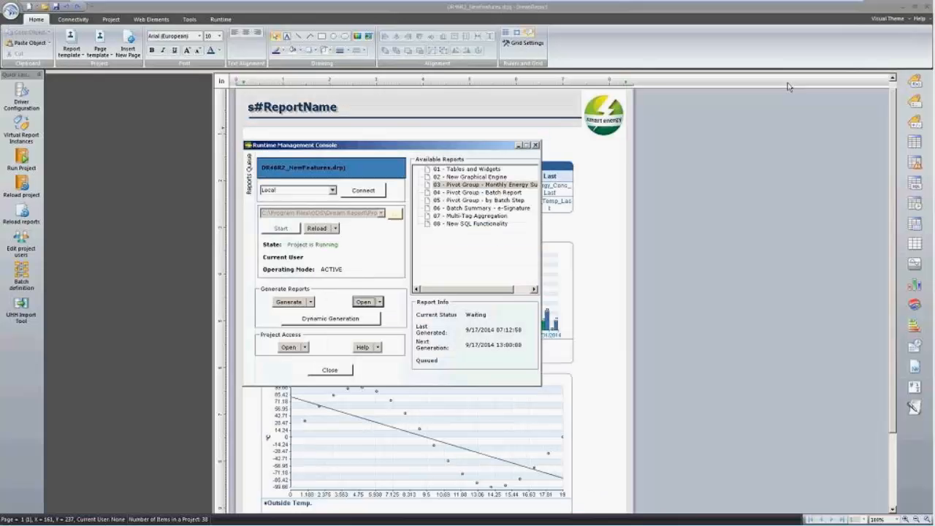
pyautogui.click(611, 183)
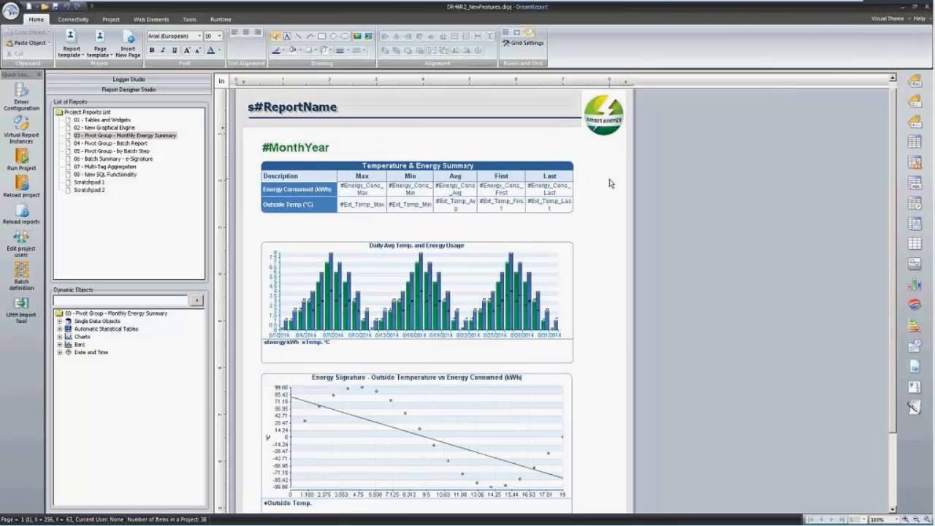
pyautogui.scroll(-2, 610, 183)
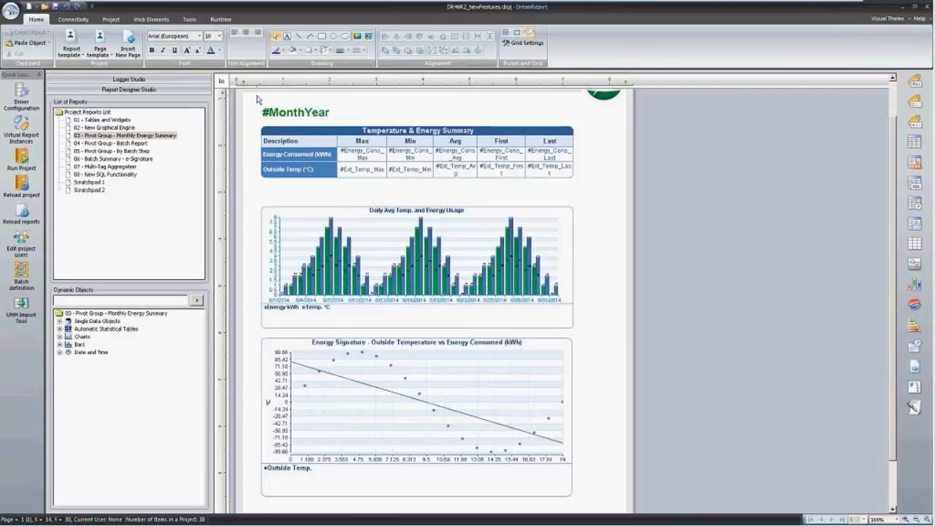
pyautogui.moveTo(256, 96); pyautogui.dragTo(586, 509)
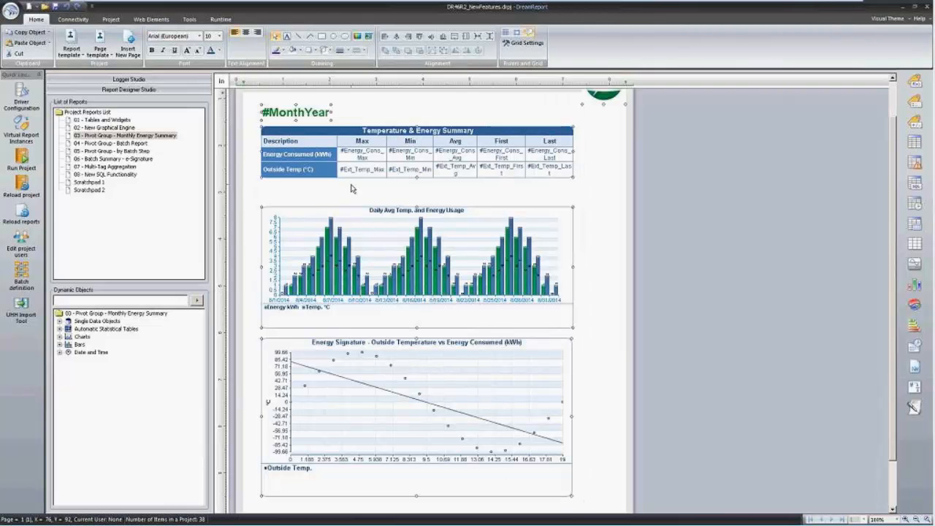
# Create pivot group 'MonthlyGroup' over a fixed current 1-year period, stepping by 1 month.
pyautogui.rightClick(325, 223)
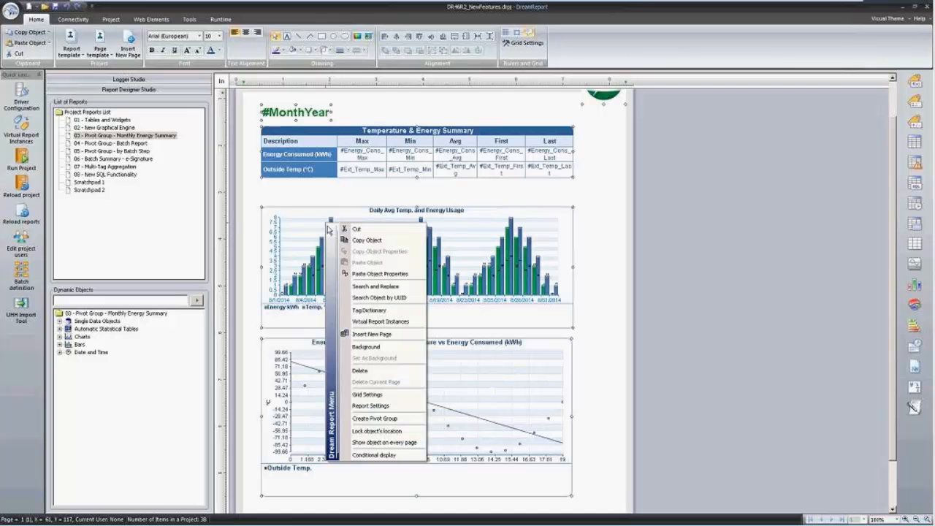
pyautogui.click(403, 419)
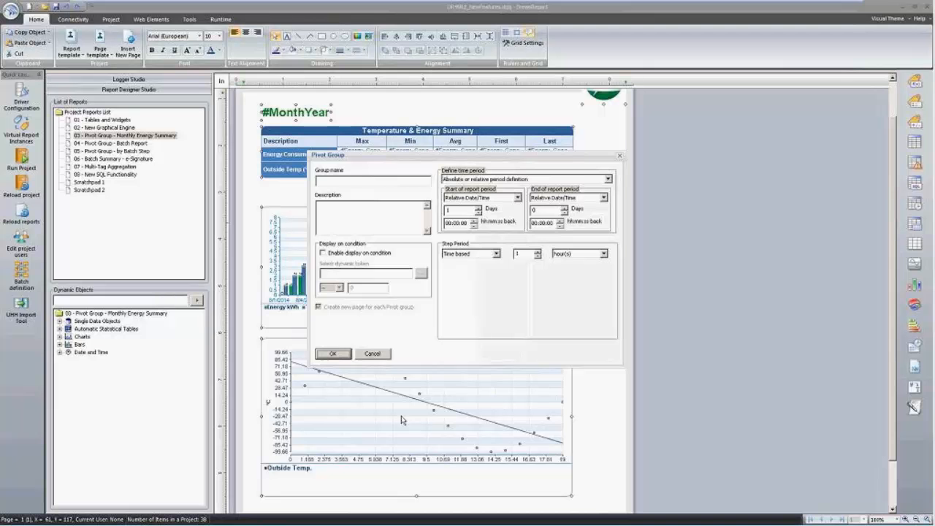
pyautogui.click(356, 180)
pyautogui.write('Me')
pyautogui.write('nth')
pyautogui.write('lyGrou')
pyautogui.write('p')
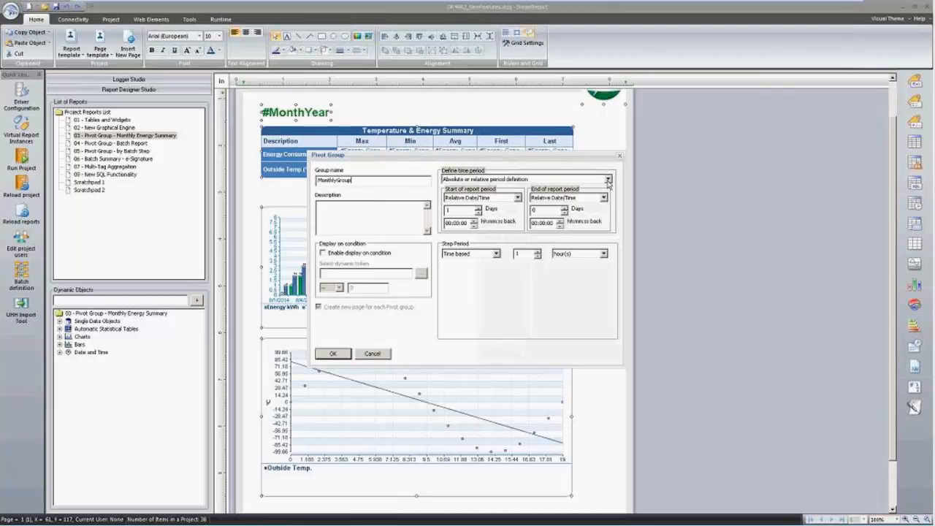
pyautogui.click(608, 179)
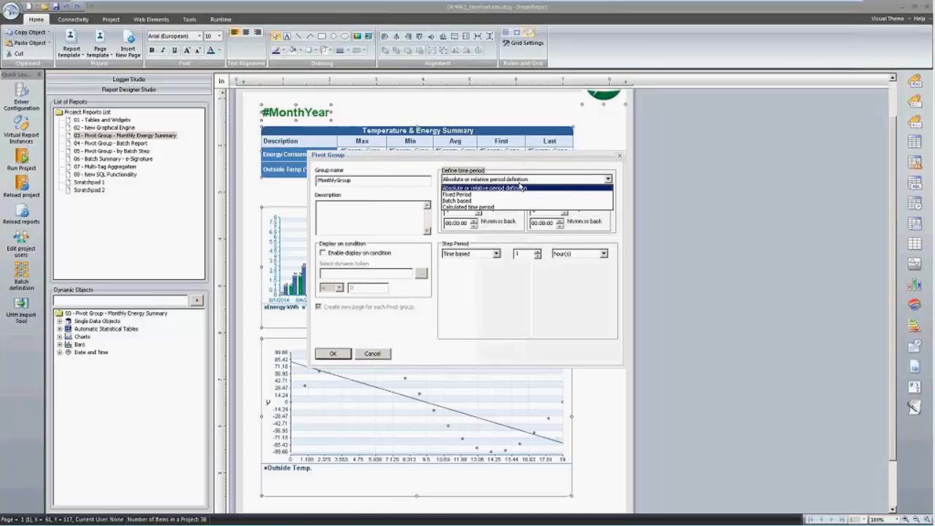
pyautogui.click(498, 194)
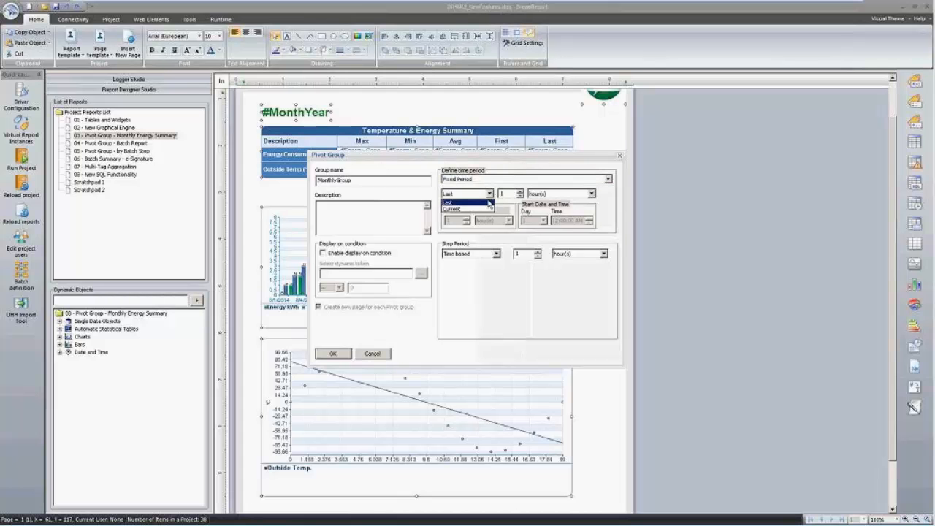
pyautogui.click(564, 194)
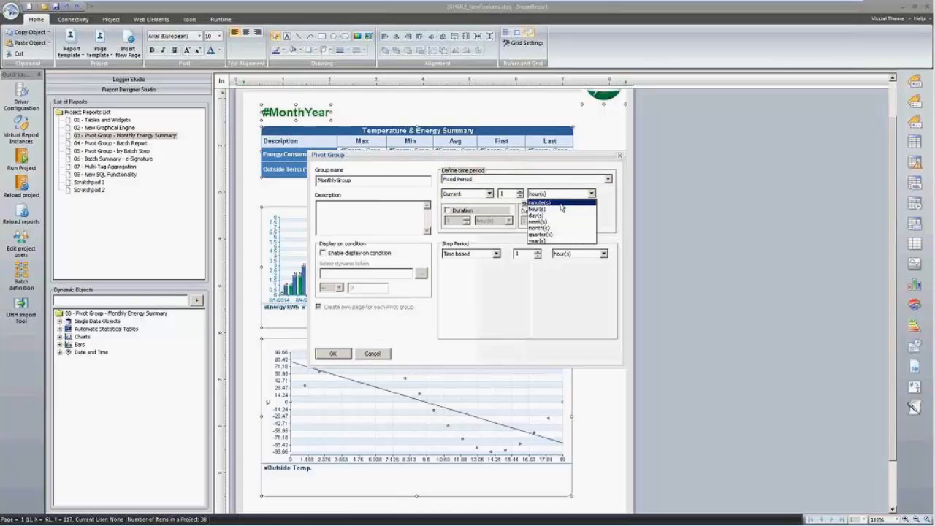
pyautogui.click(551, 240)
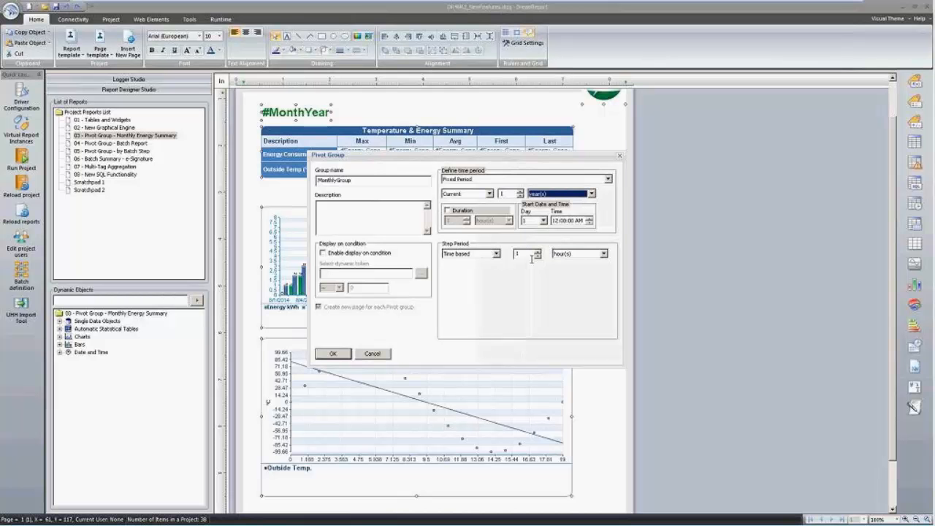
pyautogui.click(603, 254)
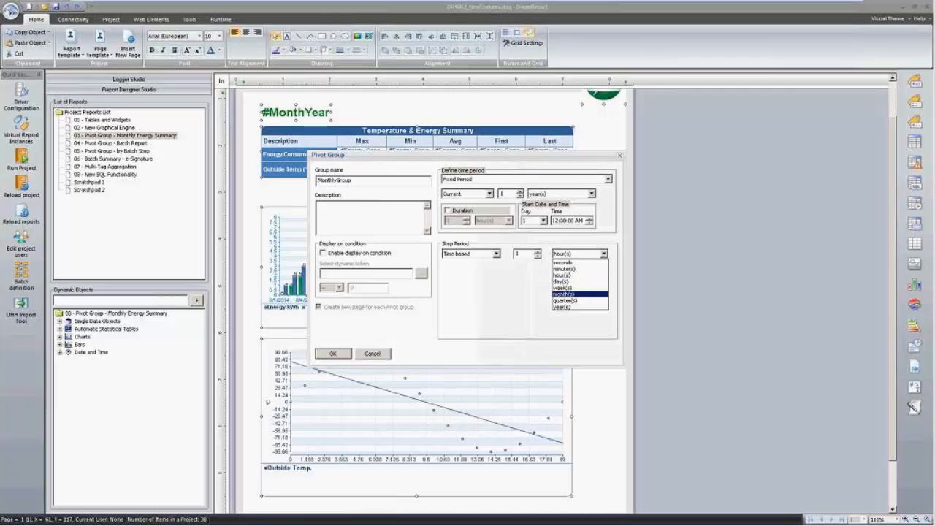
pyautogui.click(574, 294)
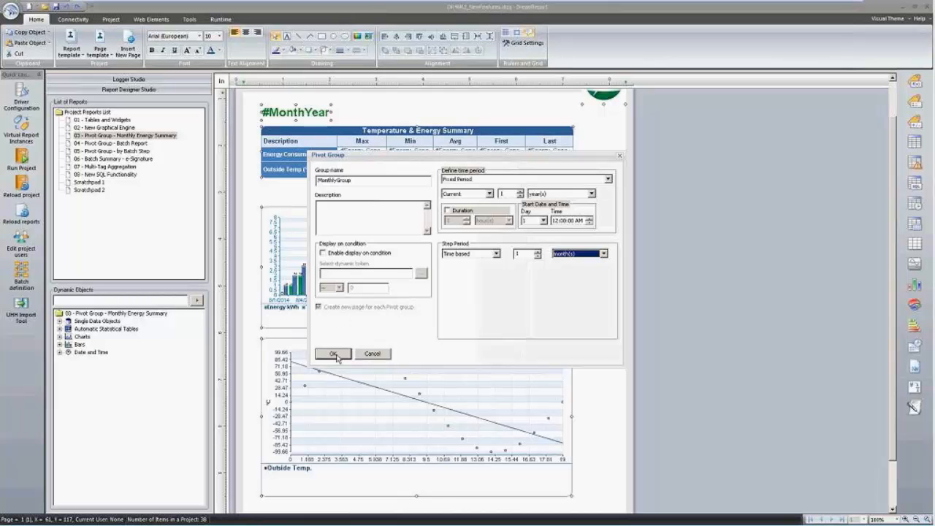
pyautogui.click(335, 354)
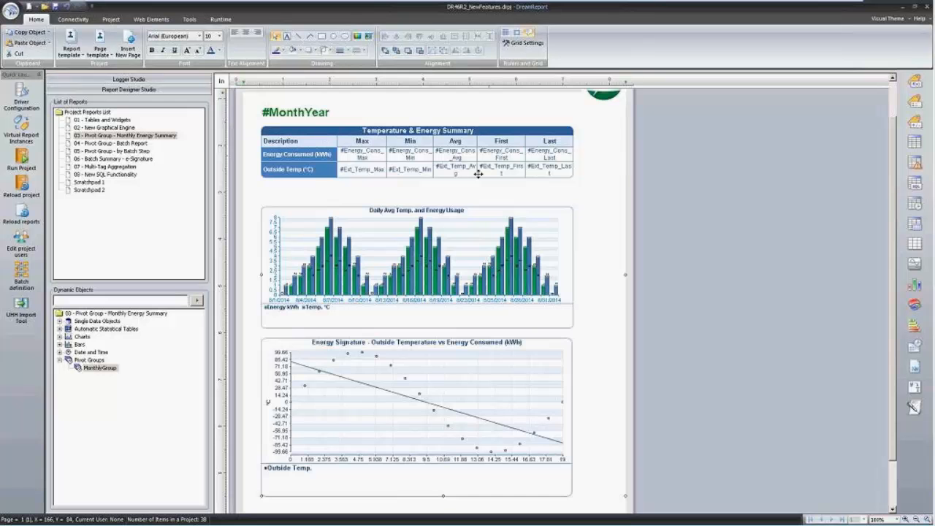
pyautogui.scroll(1, 391, 230)
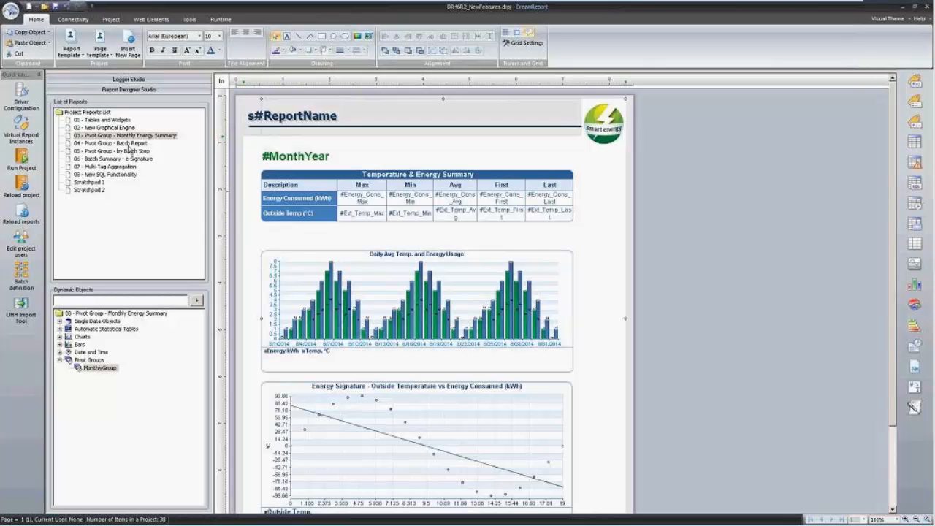
# Select the 04 - Pivot Group - Batch Report in the list of reports.
pyautogui.click(127, 145)
pyautogui.click(130, 152)
pyautogui.click(136, 146)
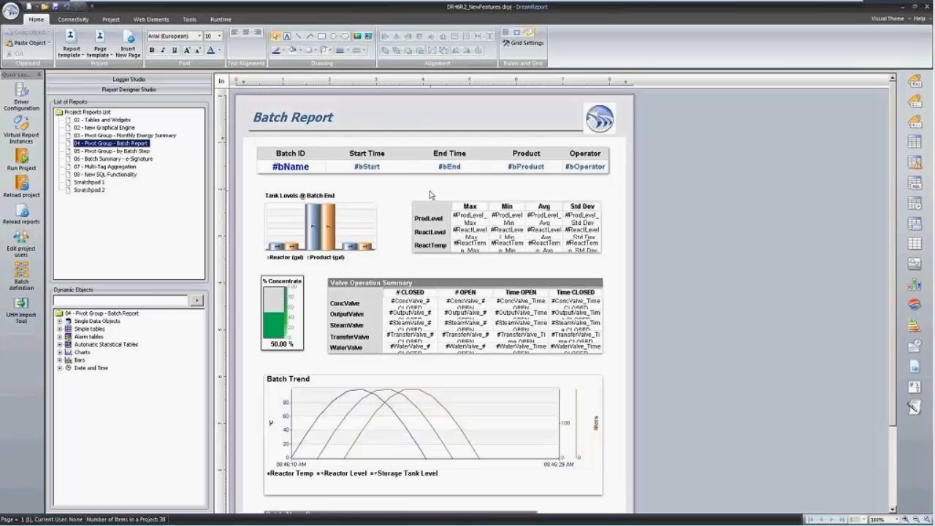
# Generate report 04 on demand from the Runtime Management Console and open its PDF.
pyautogui.hotkey('alt', 'Tab')
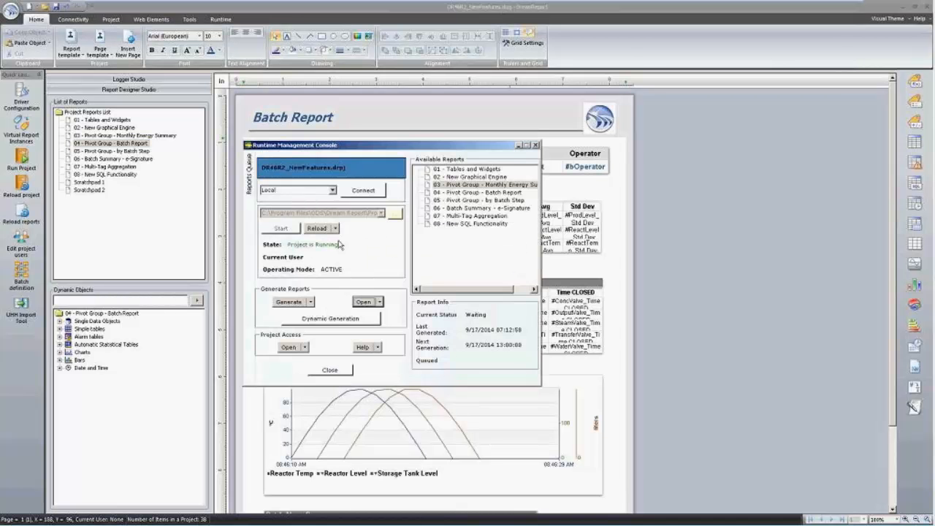
pyautogui.click(342, 319)
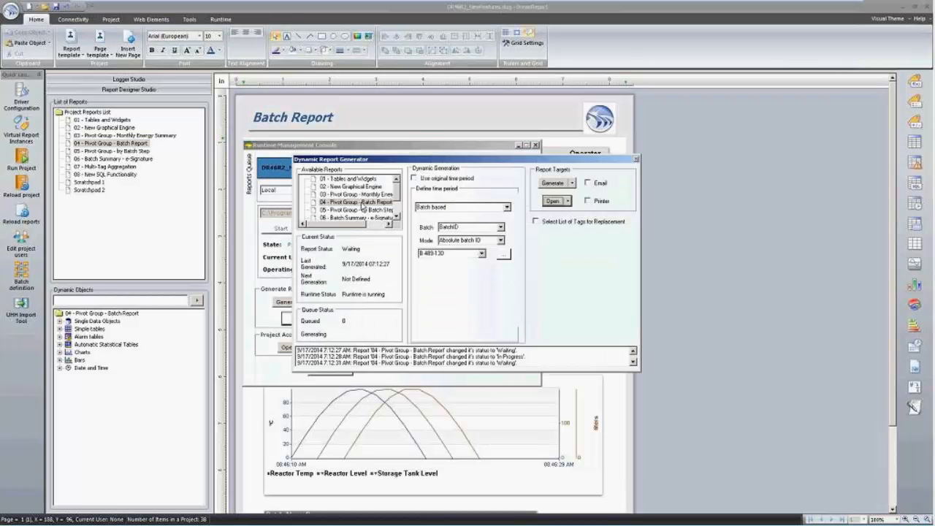
pyautogui.click(360, 203)
pyautogui.click(553, 203)
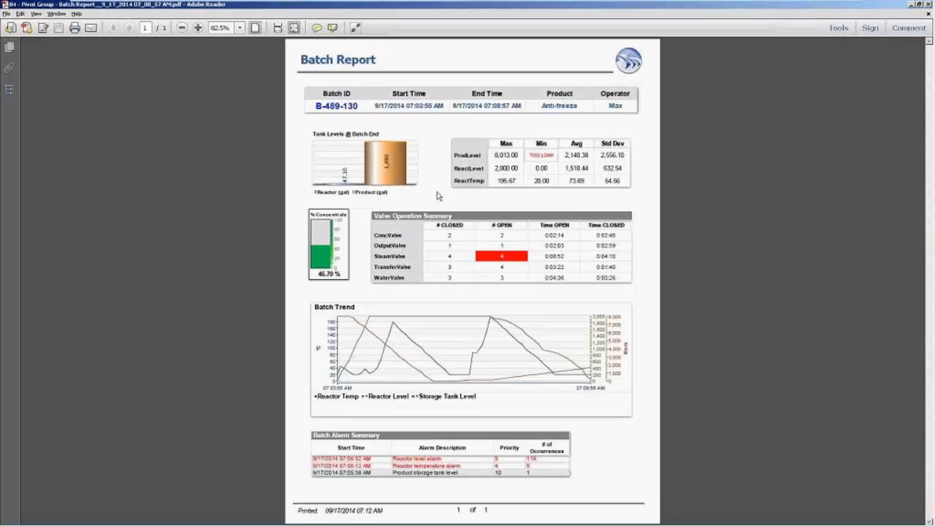
# Close the PDF, select the Batch Report objects and start a pivot group named 'BatchGroup'.
pyautogui.click(928, 4)
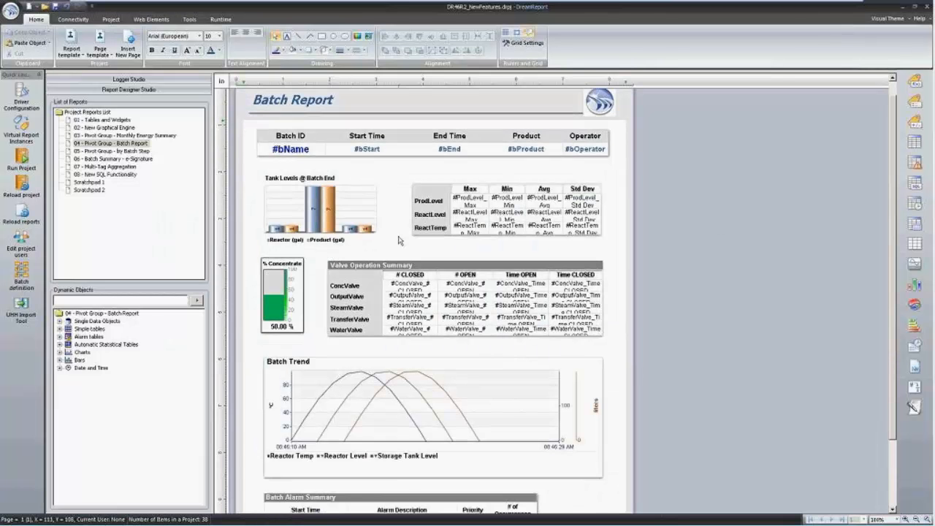
pyautogui.scroll(-1, 400, 241)
pyautogui.moveTo(244, 126); pyautogui.dragTo(626, 506)
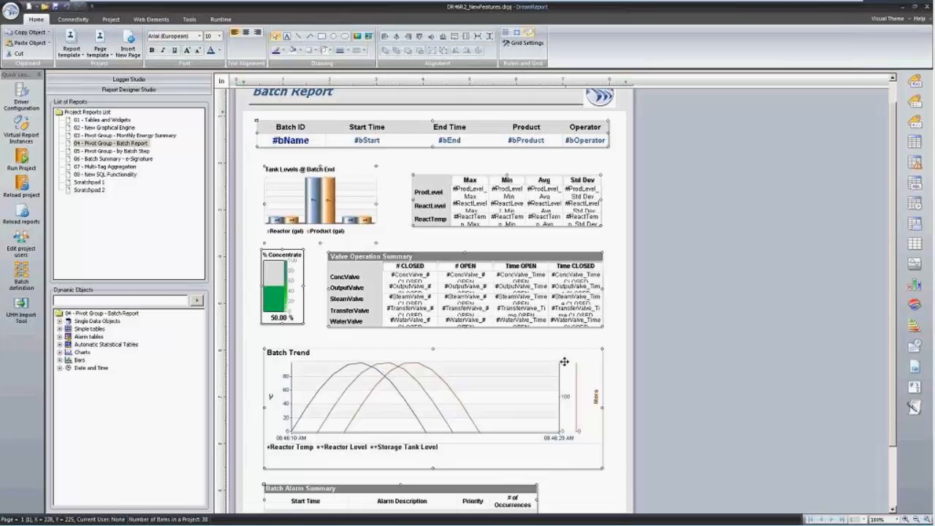
pyautogui.rightClick(384, 130)
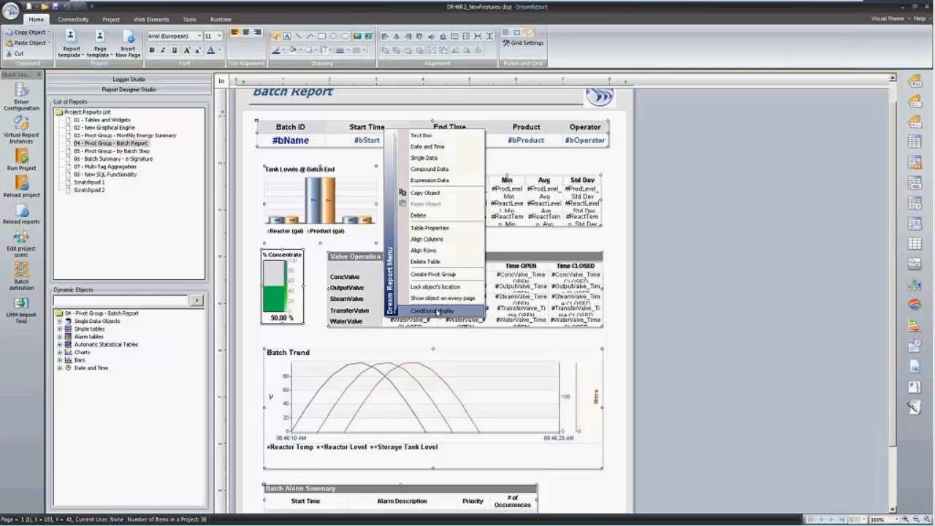
pyautogui.click(433, 274)
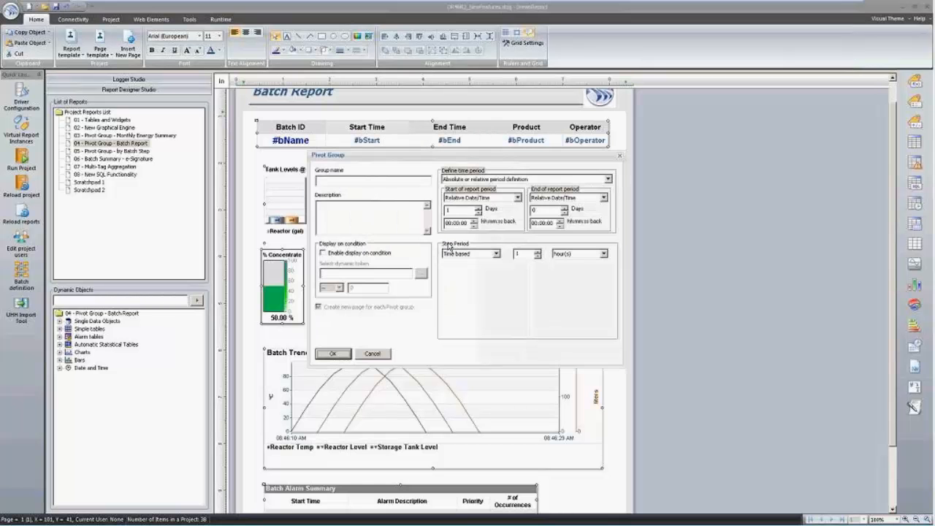
pyautogui.click(379, 180)
pyautogui.write('BatchGroup')
# Give BatchGroup a fixed current 2-hour period stepped by batch on BatchID, and confirm.
pyautogui.click(594, 178)
pyautogui.click(558, 195)
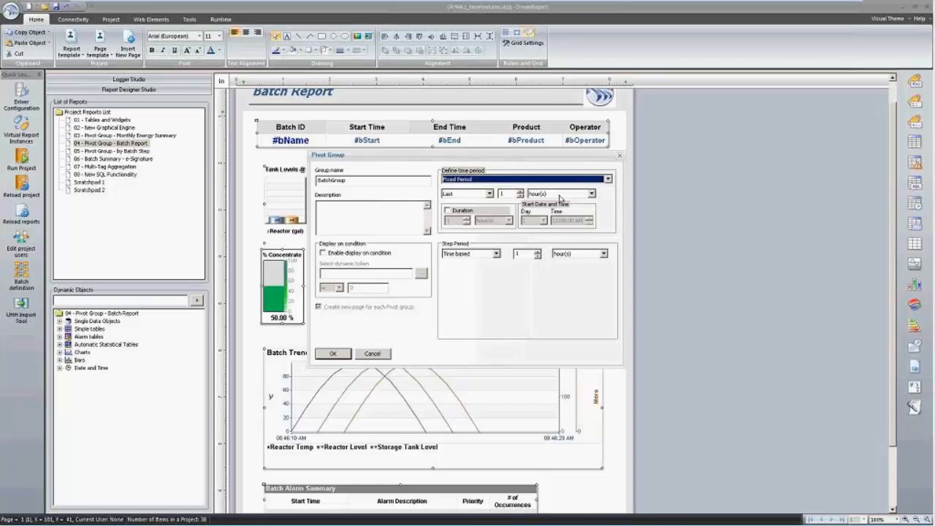
pyautogui.click(488, 194)
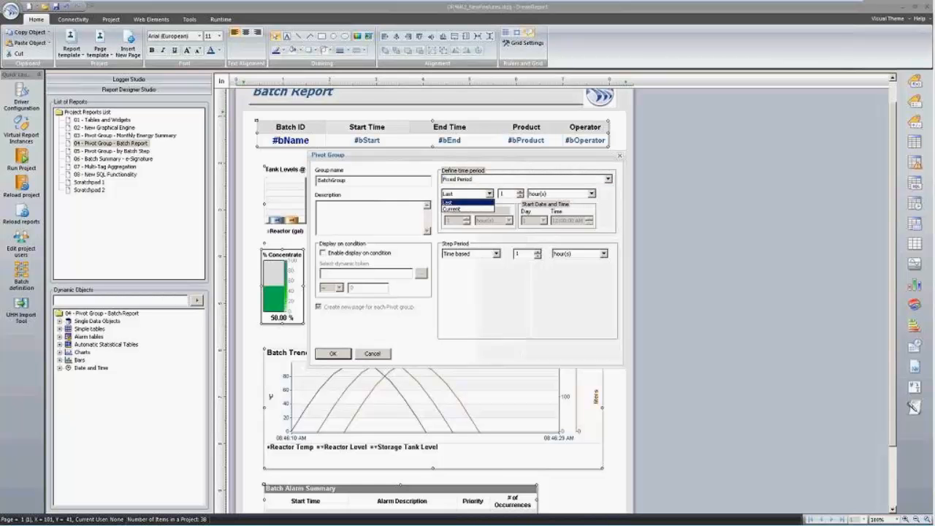
pyautogui.click(476, 211)
pyautogui.click(502, 194)
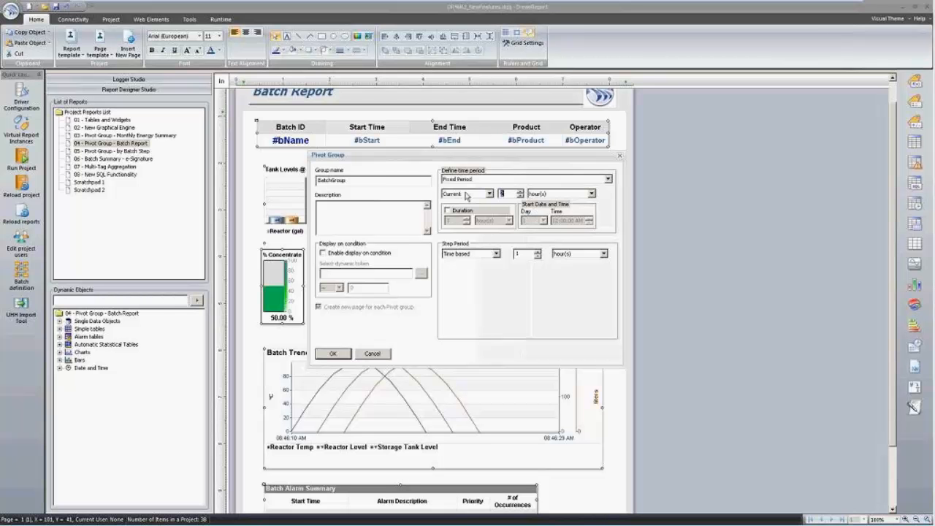
pyautogui.click(495, 254)
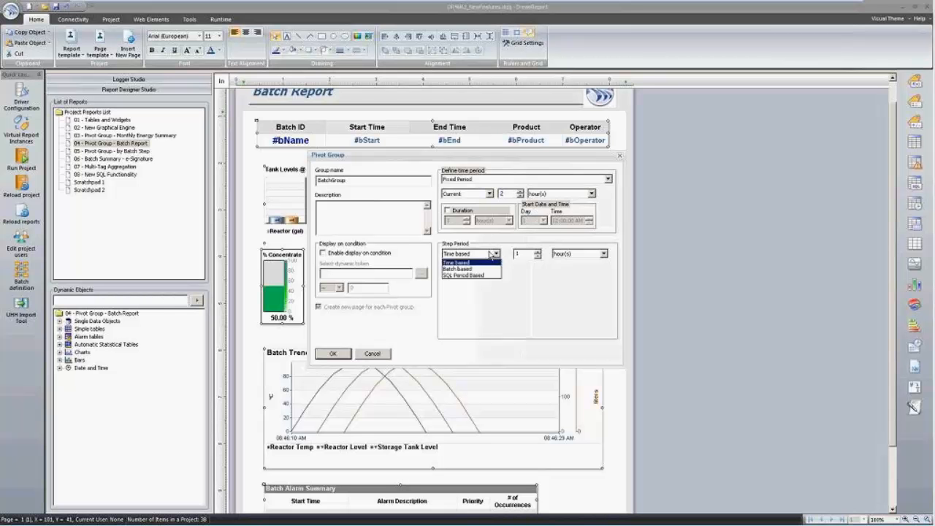
pyautogui.click(477, 269)
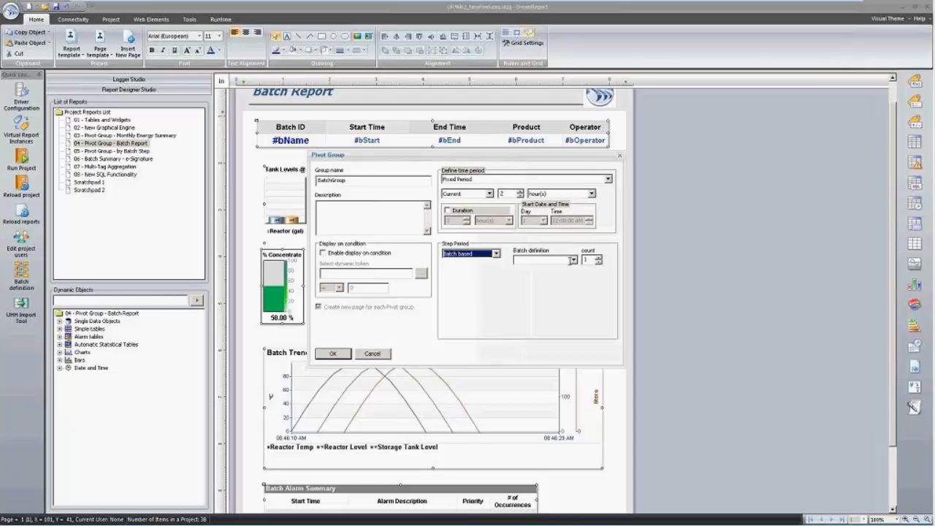
pyautogui.click(574, 260)
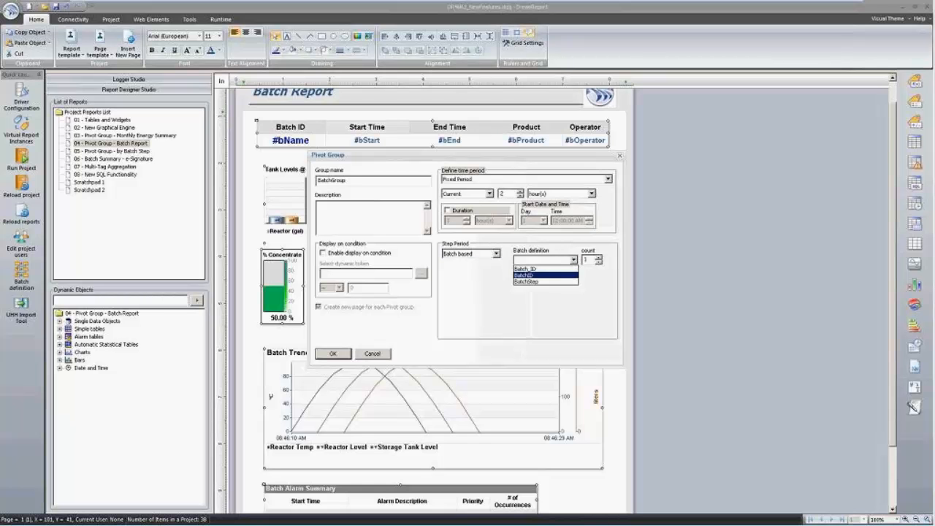
pyautogui.click(546, 274)
pyautogui.click(333, 354)
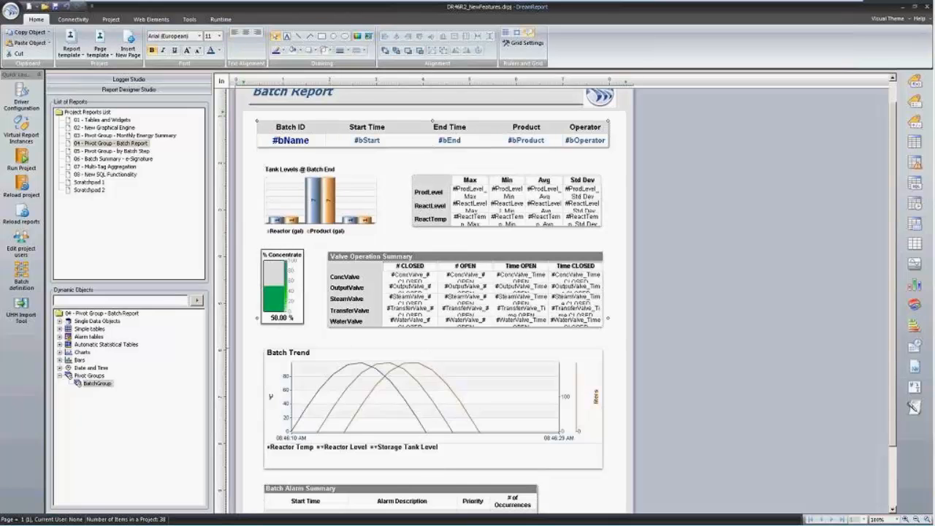
# Open report 05 - Pivot Group - by Batch Step and expand its Simple tables.
pyautogui.click(135, 151)
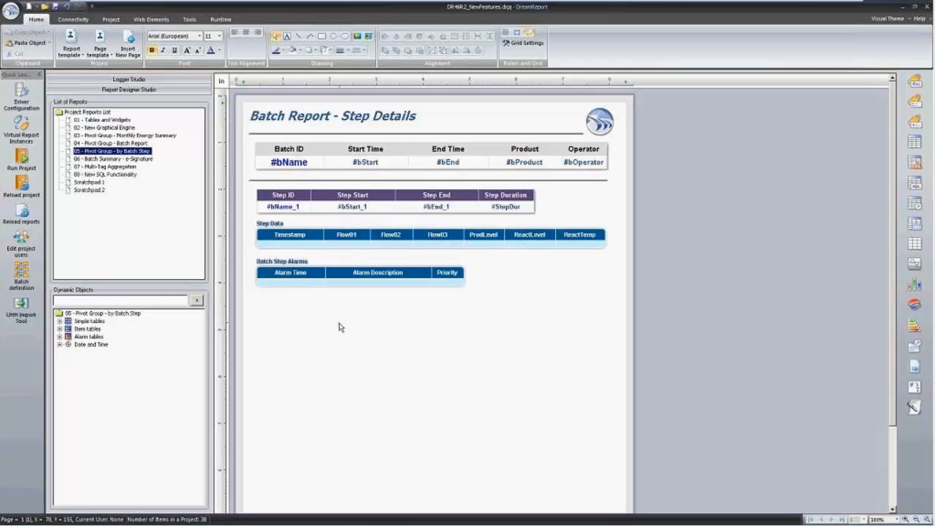
pyautogui.click(303, 150)
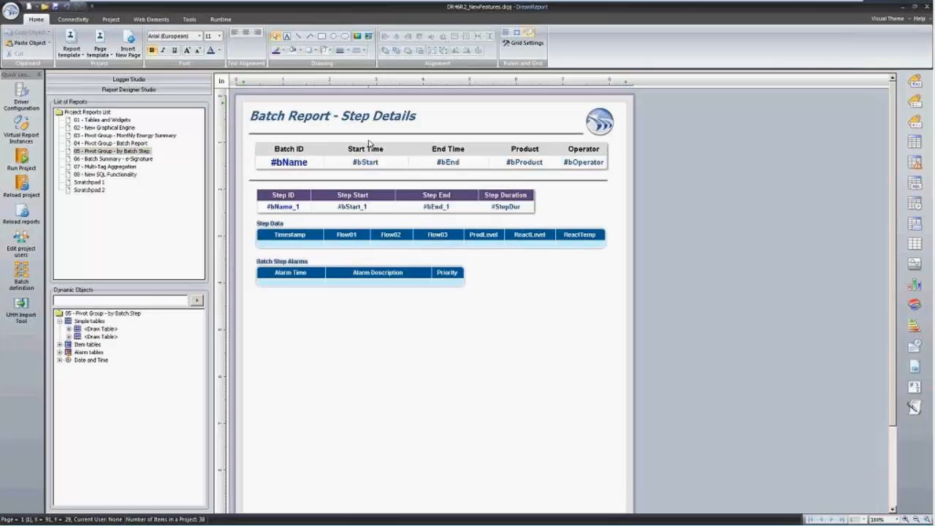
# Repeat the header table on every page, then create pivot group 'PhaseGroup' from the step tables.
pyautogui.rightClick(280, 147)
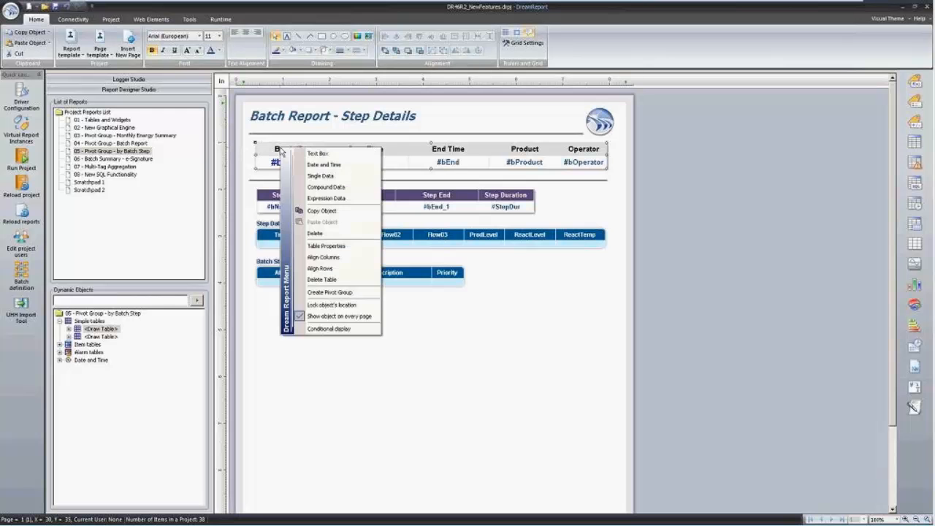
pyautogui.click(355, 320)
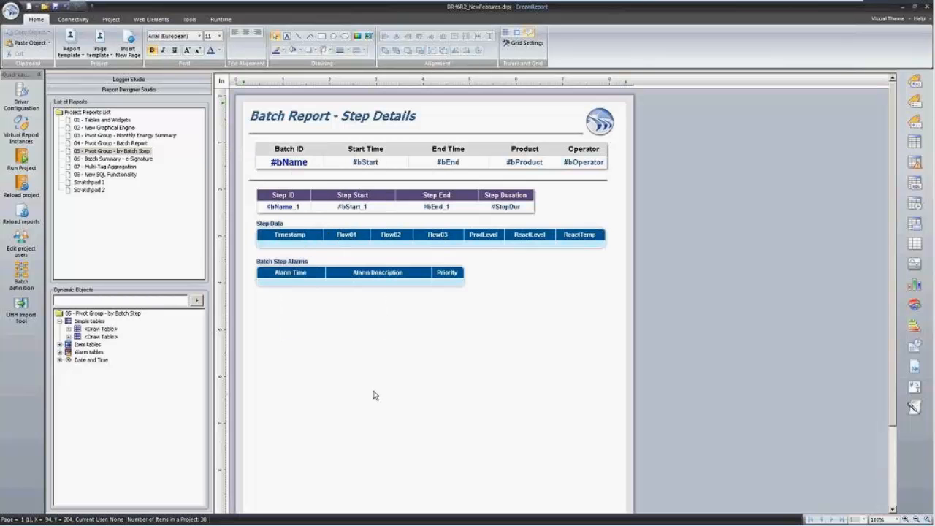
pyautogui.moveTo(357, 392); pyautogui.dragTo(289, 186)
pyautogui.rightClick(305, 191)
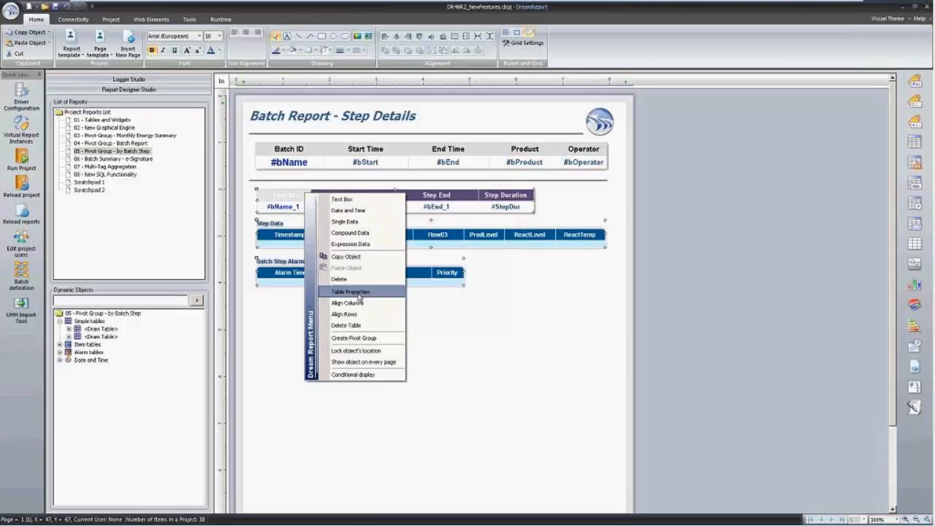
pyautogui.click(374, 339)
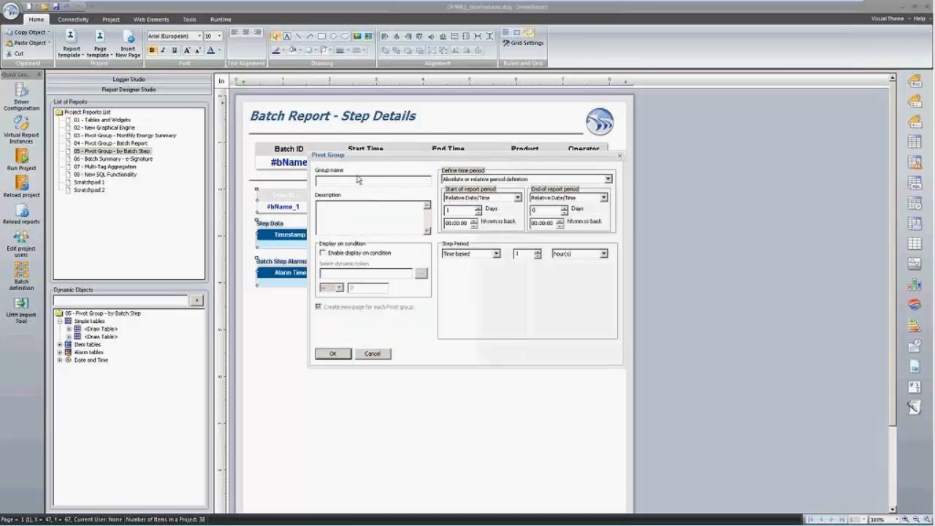
pyautogui.click(358, 180)
pyautogui.write('PhaseGroup')
# Base PhaseGroup's period on the BatchID batch, step it by BatchStep, and confirm.
pyautogui.click(608, 178)
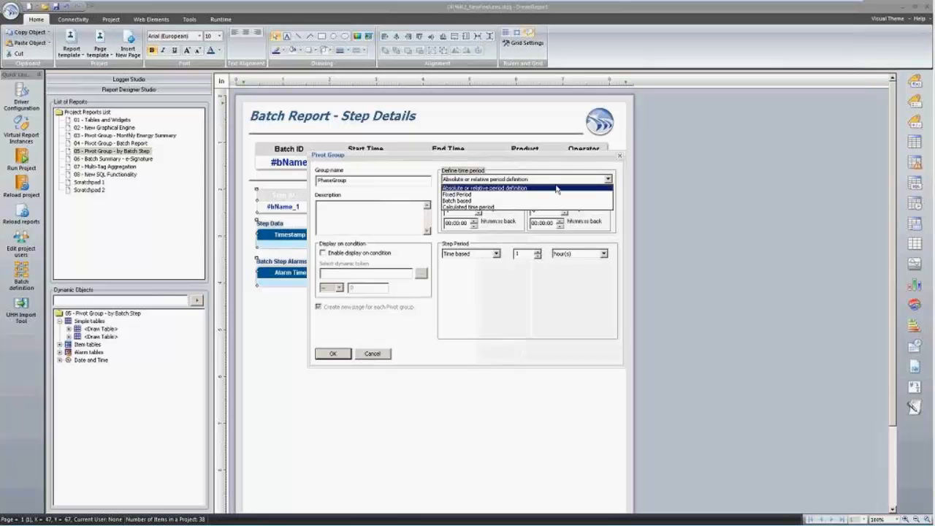
pyautogui.click(541, 200)
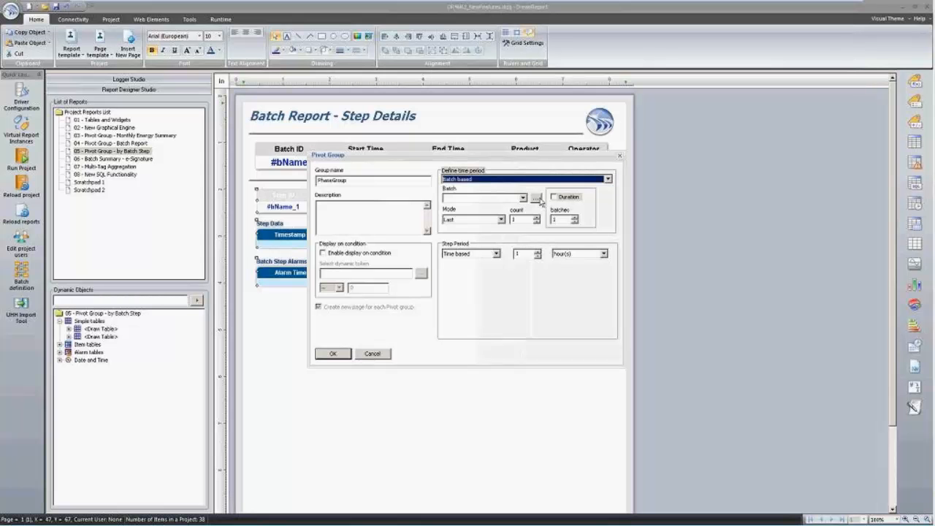
pyautogui.click(523, 198)
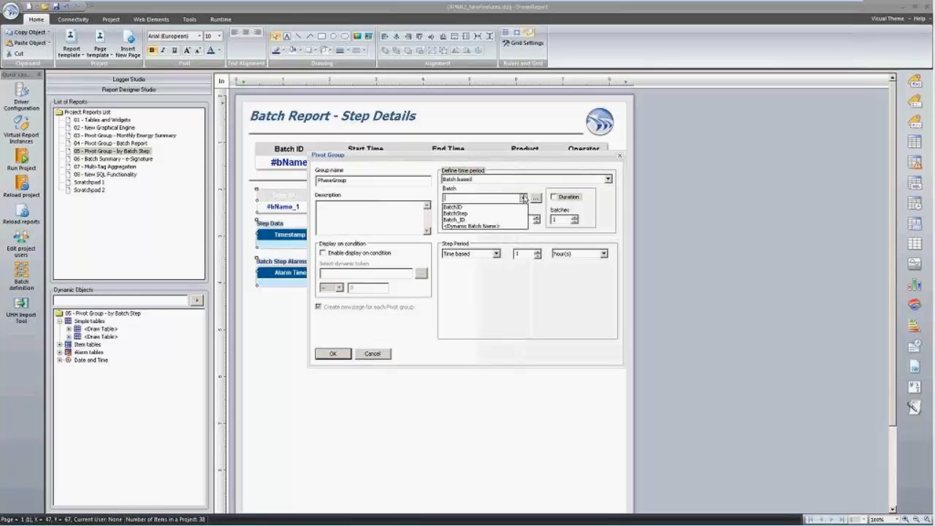
pyautogui.click(504, 208)
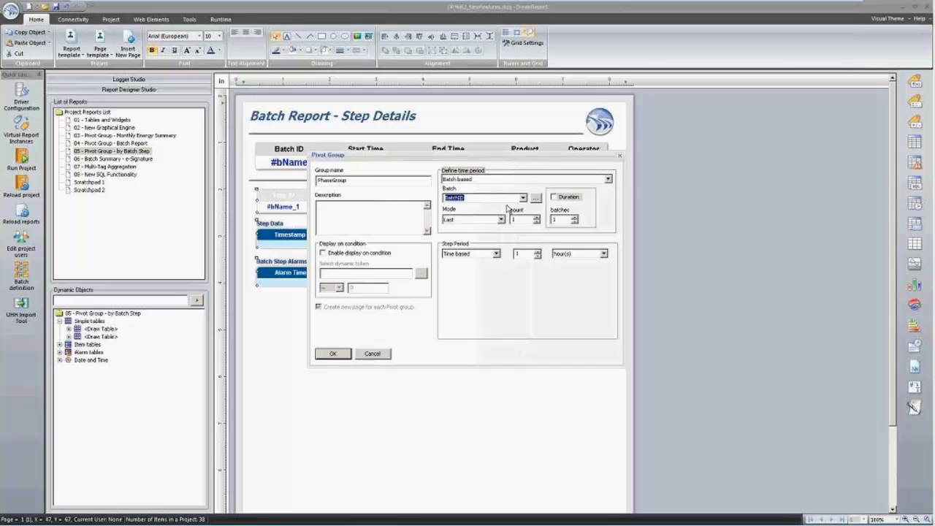
pyautogui.click(495, 253)
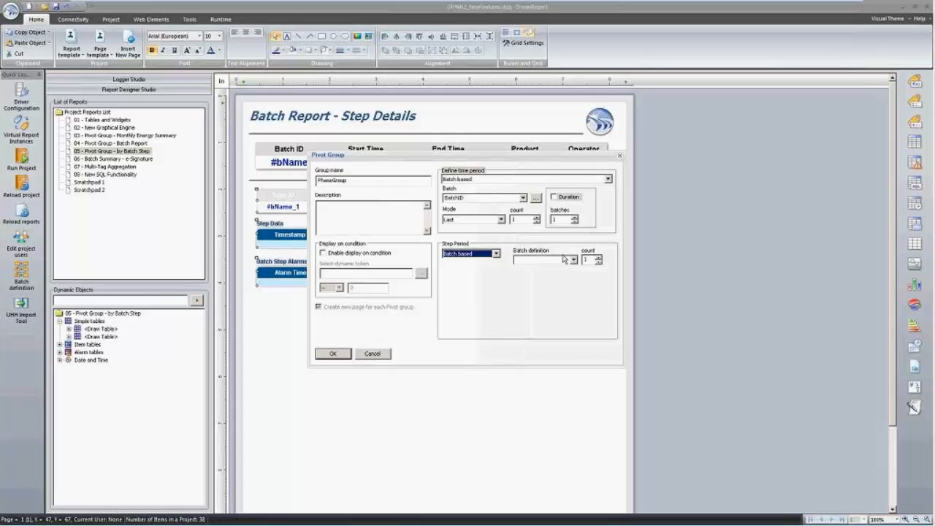
pyautogui.click(573, 260)
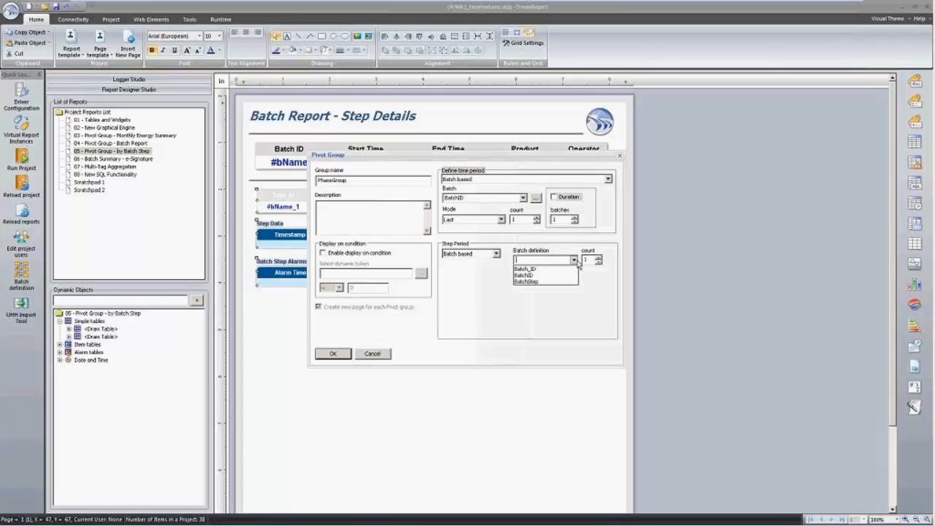
pyautogui.click(541, 281)
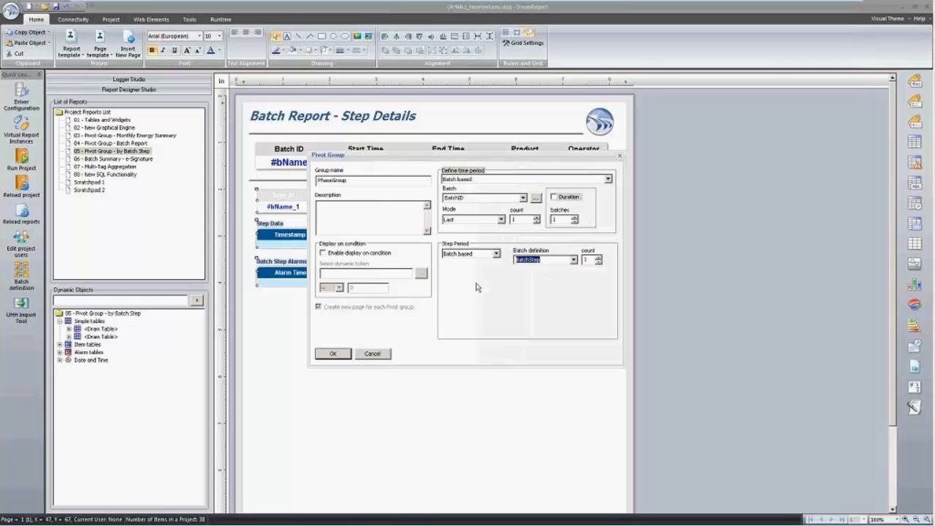
pyautogui.click(333, 354)
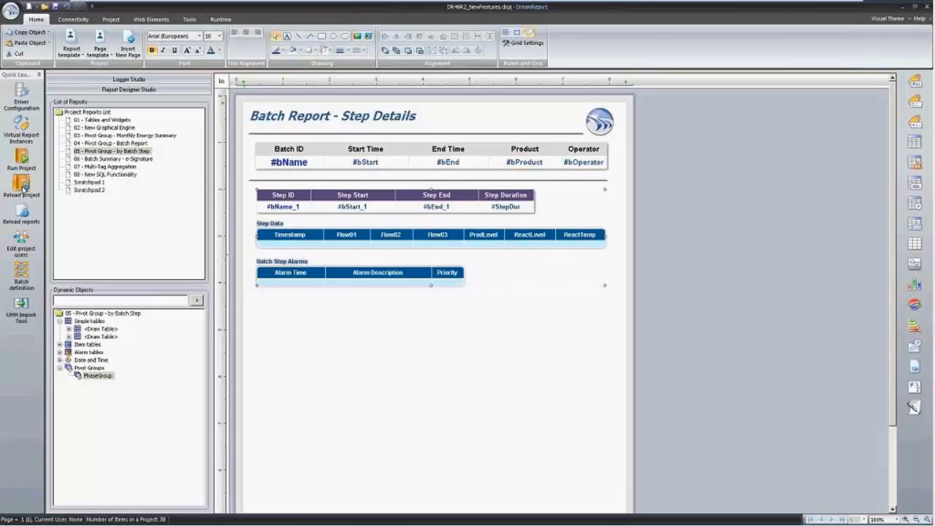
# Save and reload the reports, then generate report 03 as a 9-page PDF from January 2014.
pyautogui.click(26, 209)
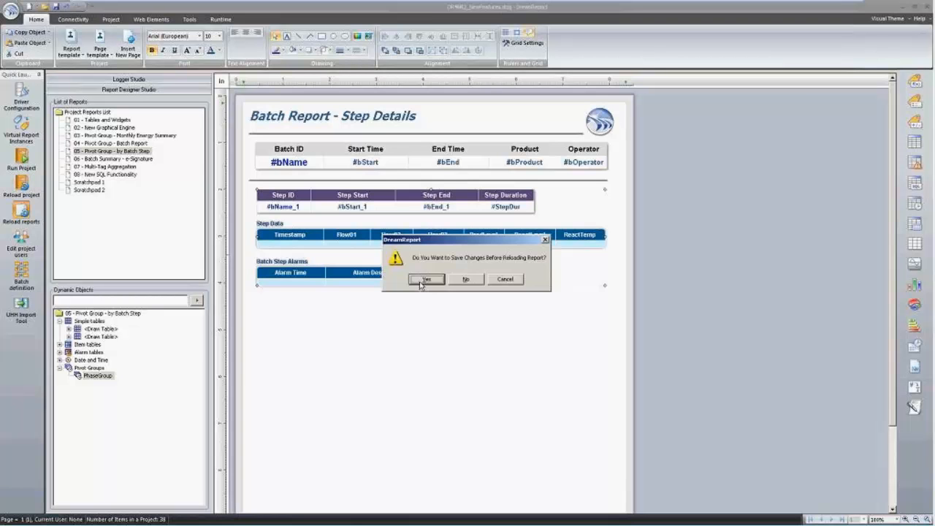
pyautogui.click(422, 281)
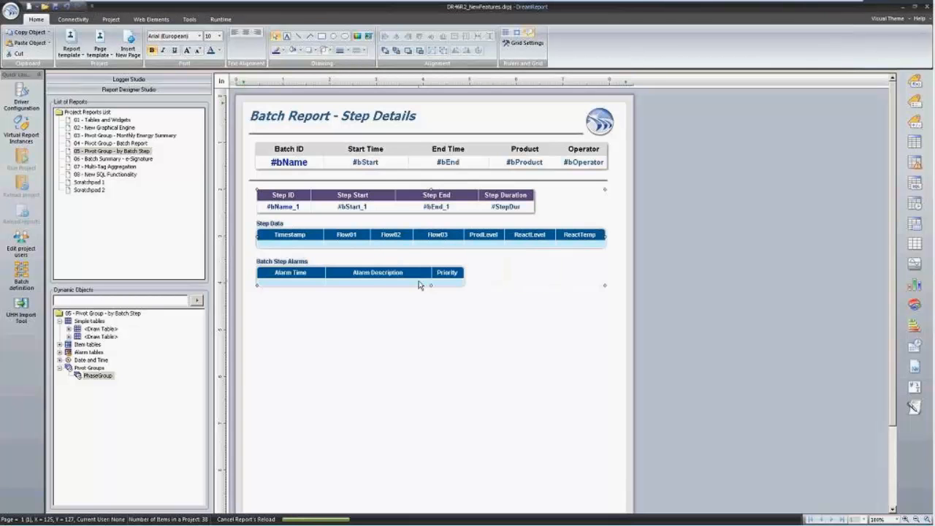
pyautogui.click(475, 184)
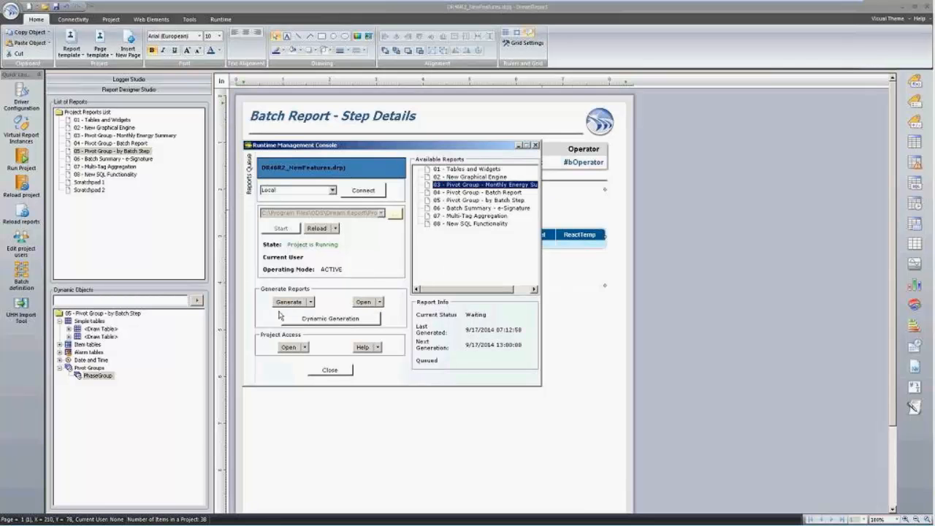
pyautogui.click(290, 302)
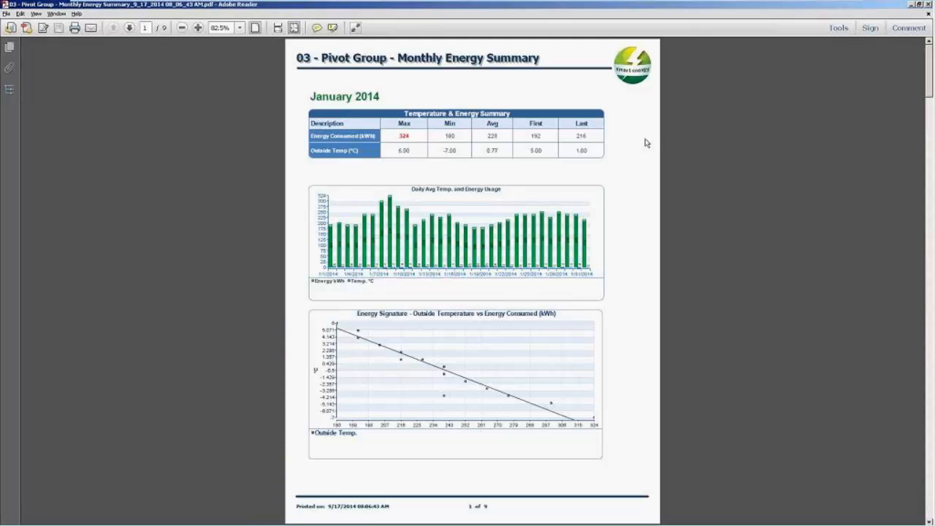
pyautogui.scroll(-1, 647, 143)
pyautogui.scroll(-1, 642, 145)
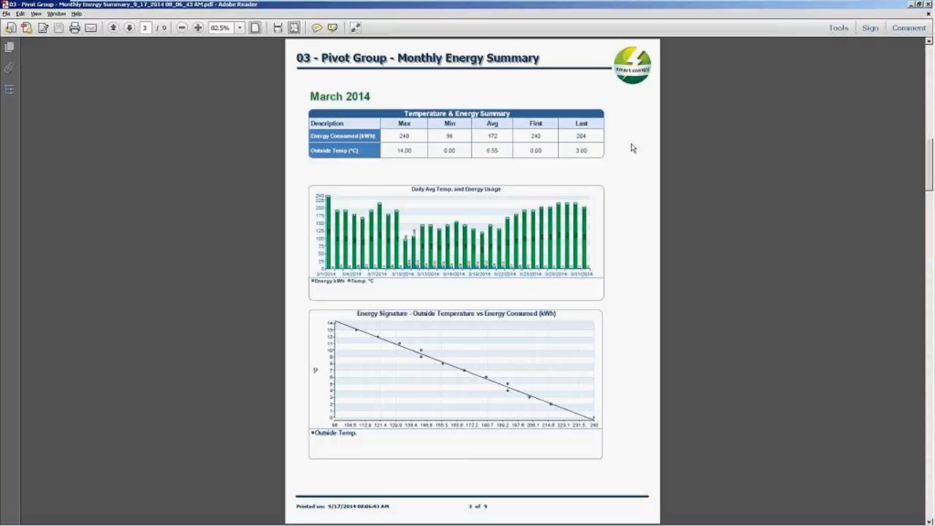
pyautogui.scroll(-1, 632, 148)
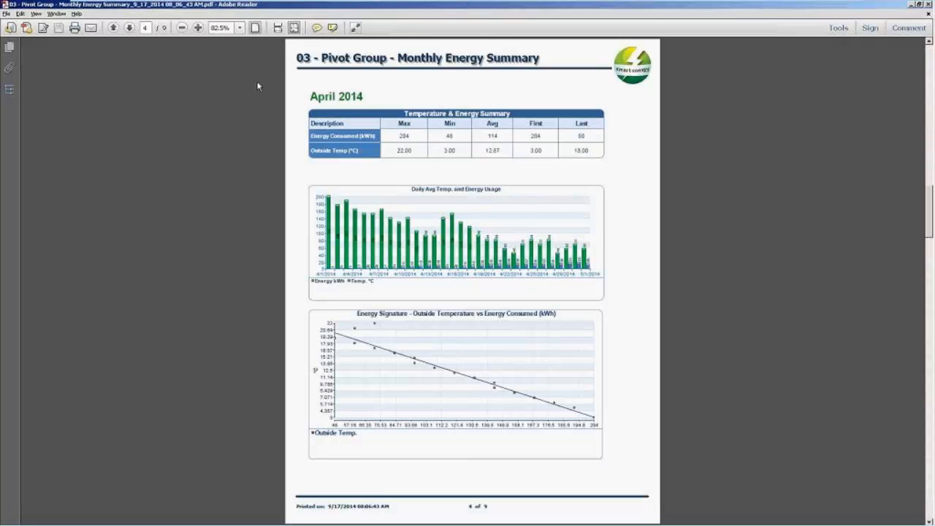
pyautogui.click(130, 27)
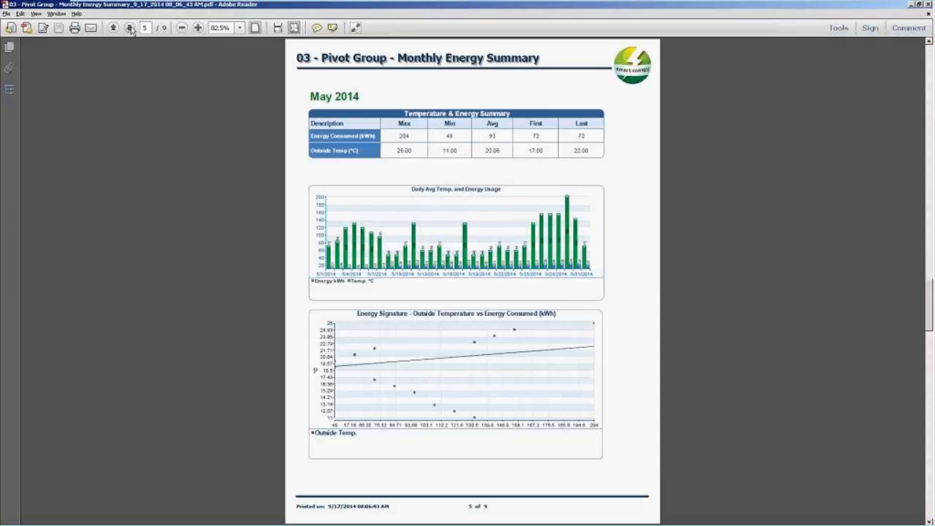
pyautogui.click(130, 28)
pyautogui.click(130, 28)
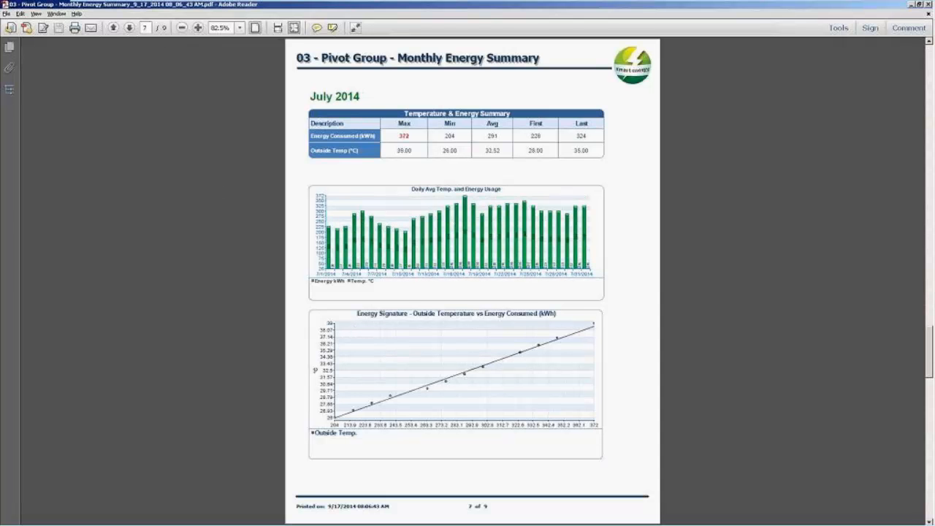
pyautogui.click(130, 28)
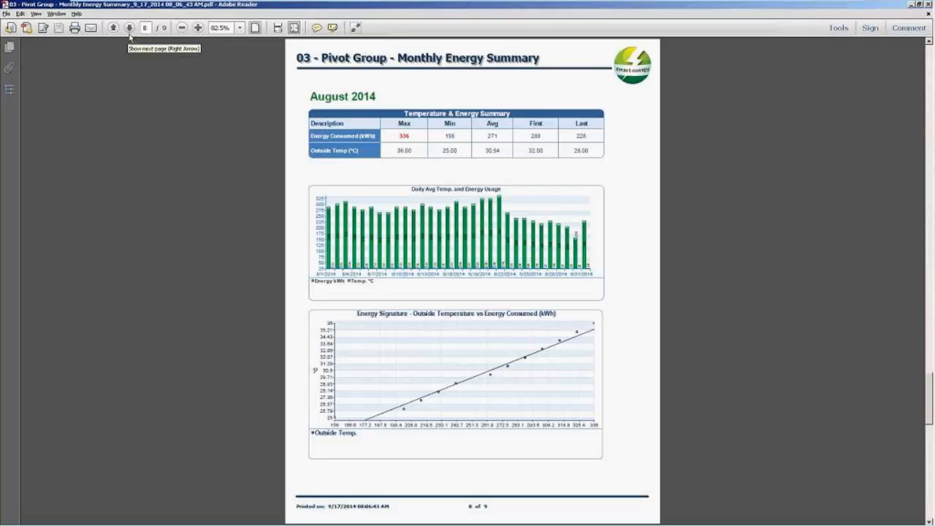
pyautogui.click(130, 27)
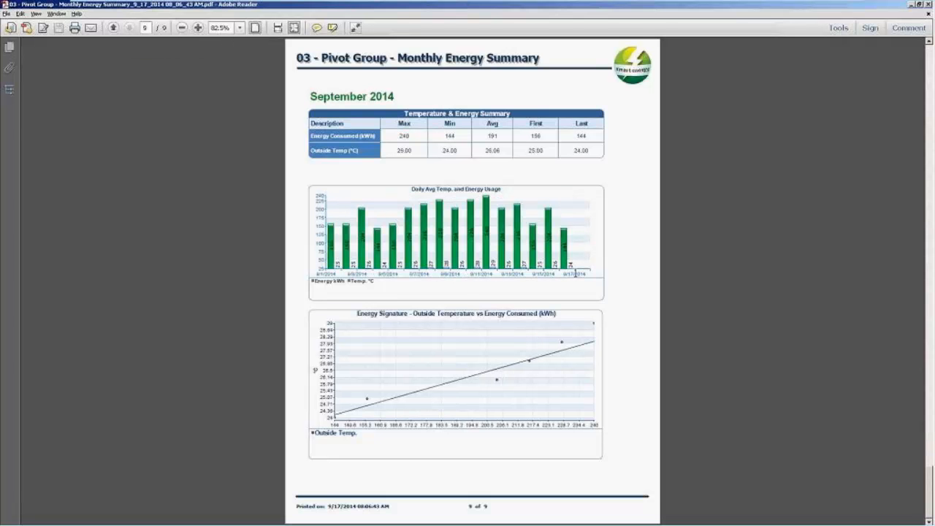
pyautogui.scroll(8, 551, 305)
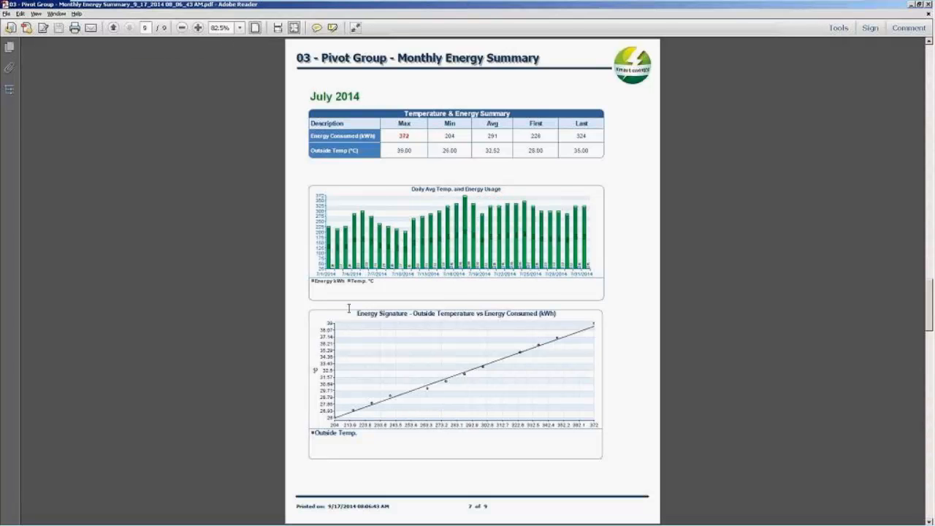
pyautogui.scroll(5, 349, 308)
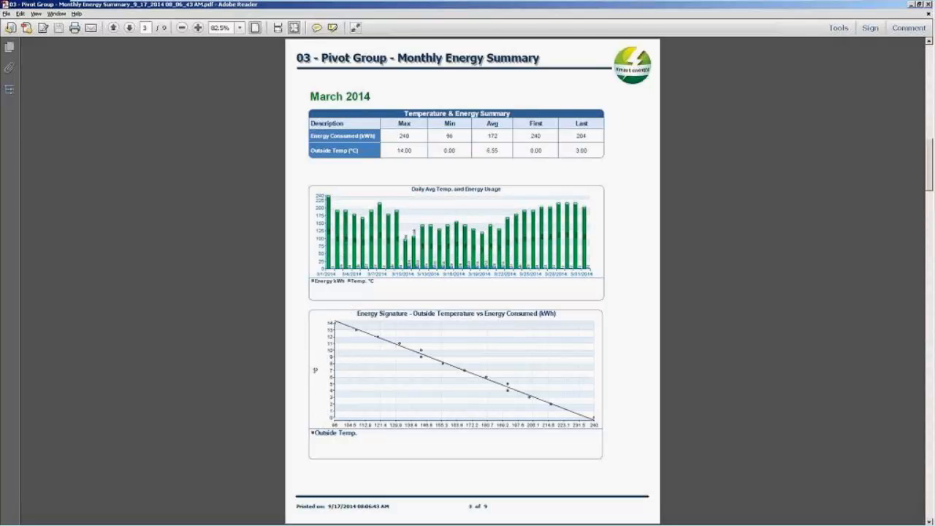
pyautogui.scroll(4, 349, 309)
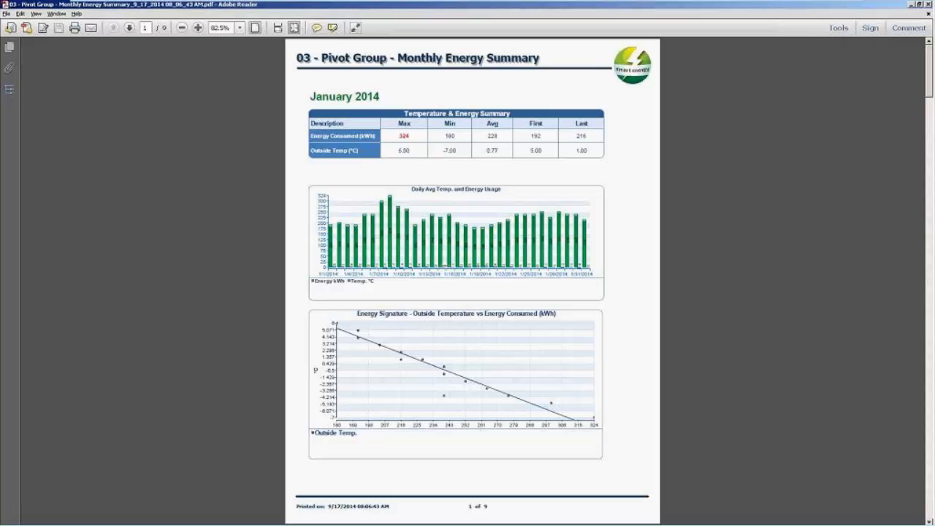
# Close the Monthly Energy Summary PDF and generate report 04 as a 21-page Batch Report PDF.
pyautogui.click(929, 5)
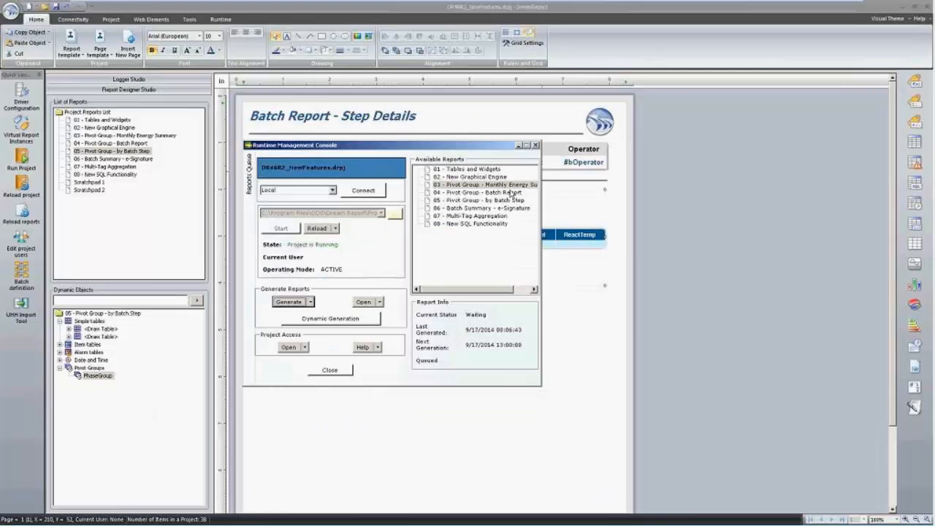
pyautogui.hotkey('alt', 'Tab')
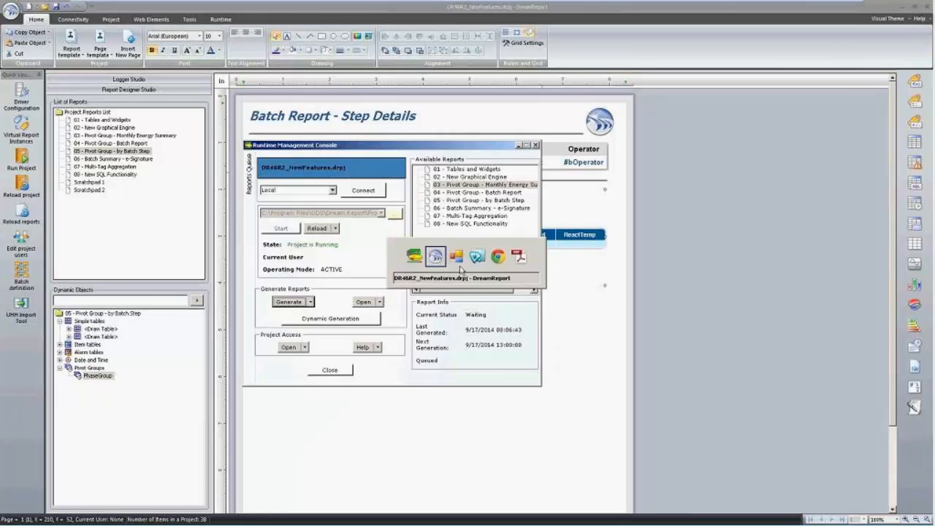
pyautogui.hotkey('alt', 'Tab')
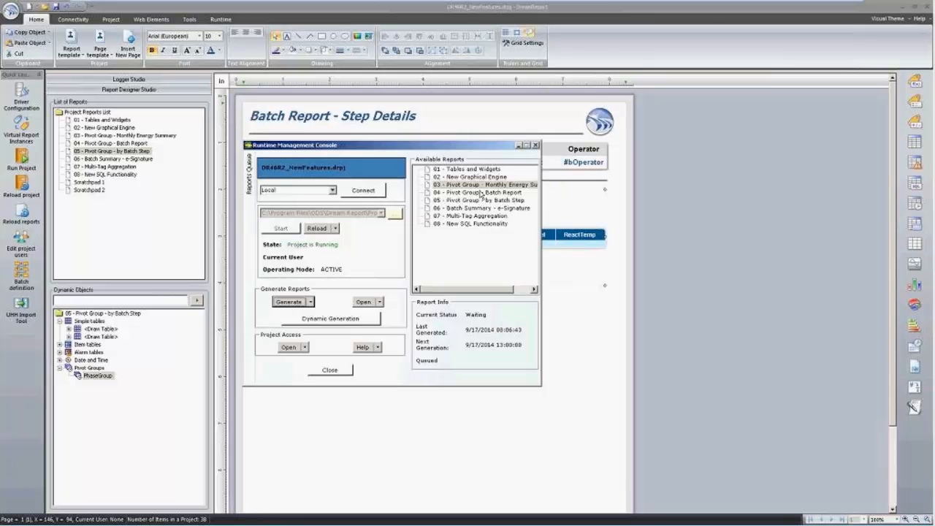
pyautogui.click(480, 193)
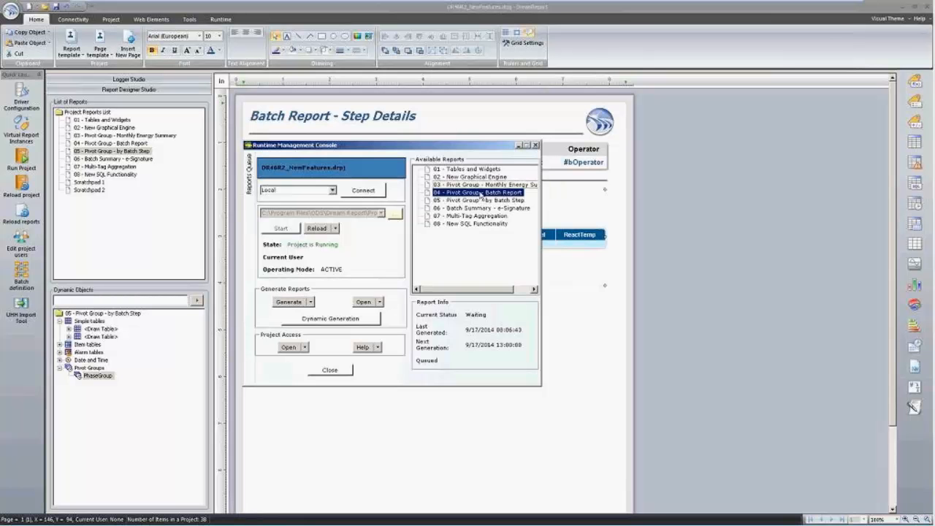
pyautogui.click(290, 302)
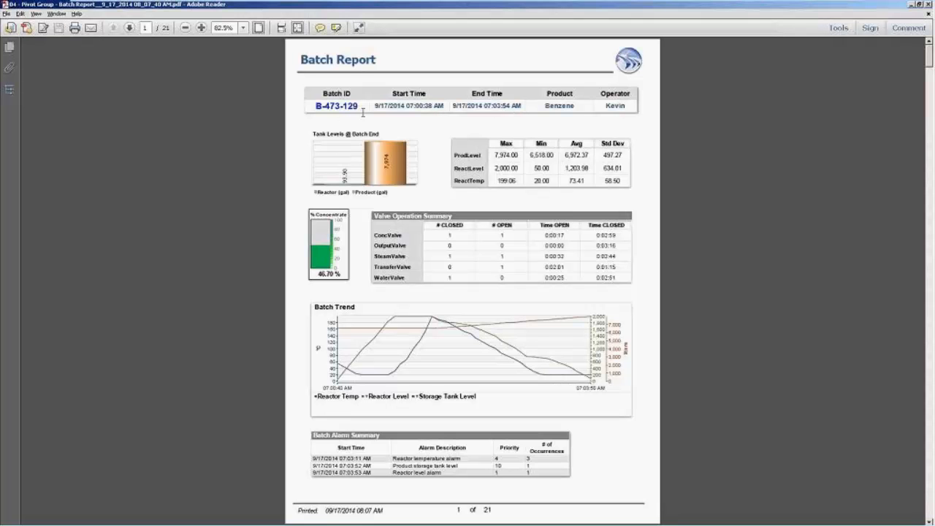
# Page through the per-batch pages past B-567-144 and back, then close the Batch Report PDF.
pyautogui.click(129, 29)
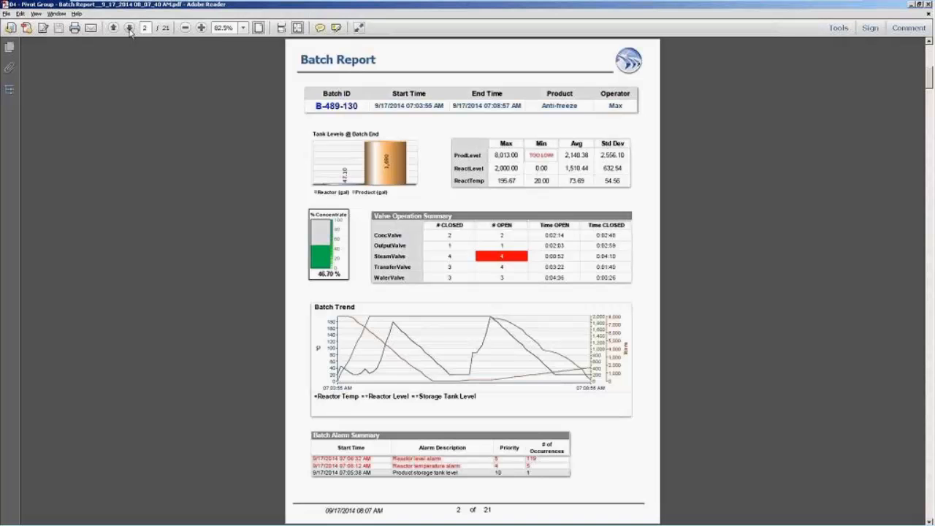
pyautogui.click(129, 29)
pyautogui.click(129, 28)
pyautogui.click(129, 28)
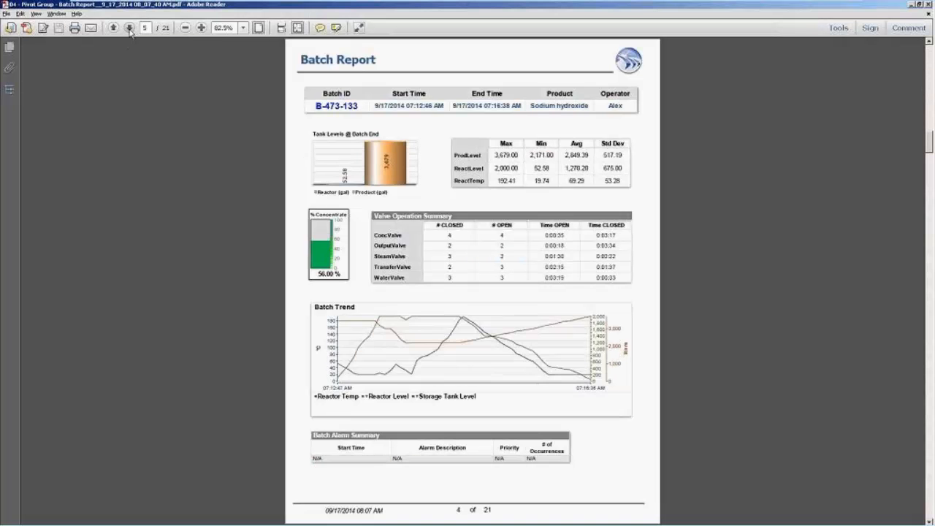
pyautogui.click(129, 29)
pyautogui.click(129, 29)
pyautogui.click(130, 28)
pyautogui.click(129, 28)
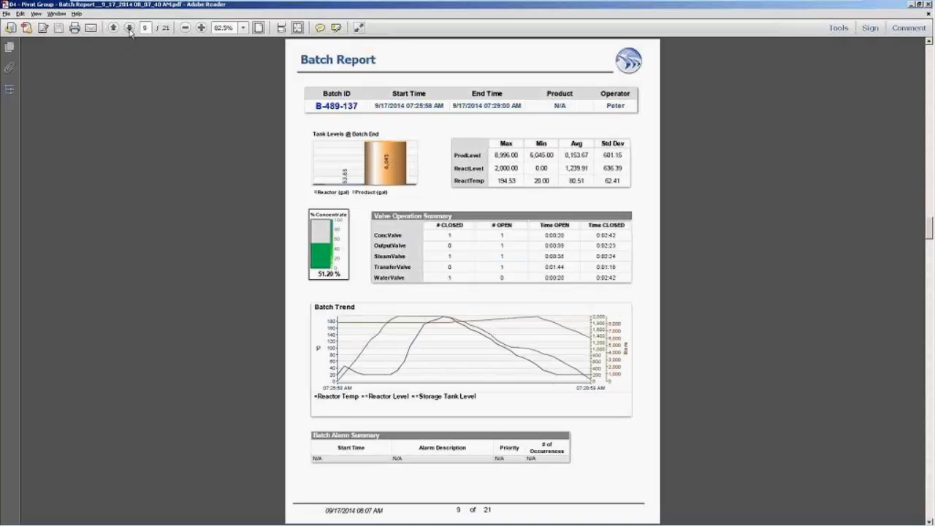
pyautogui.click(129, 28)
pyautogui.click(129, 29)
pyautogui.click(129, 29)
pyautogui.click(129, 29)
pyautogui.click(130, 29)
pyautogui.click(130, 29)
pyautogui.click(130, 28)
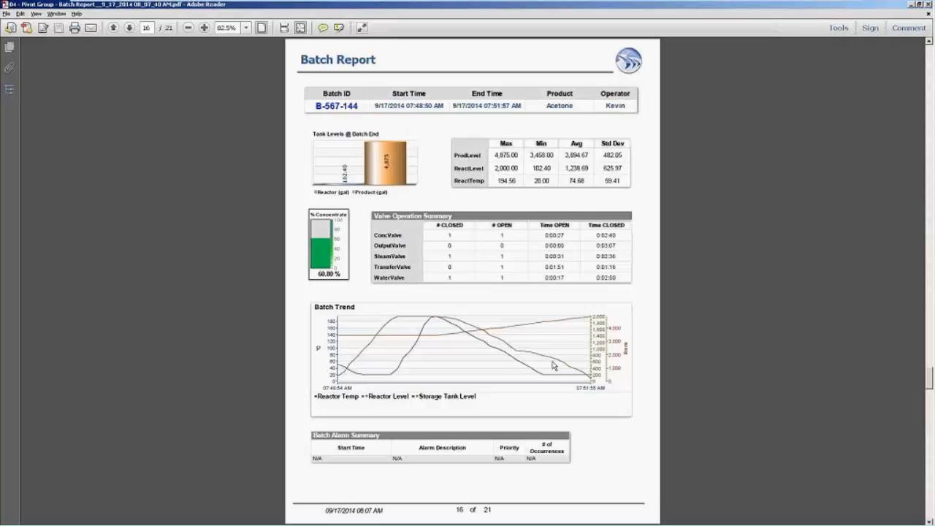
pyautogui.click(131, 33)
pyautogui.click(132, 34)
pyautogui.click(132, 34)
pyautogui.click(131, 34)
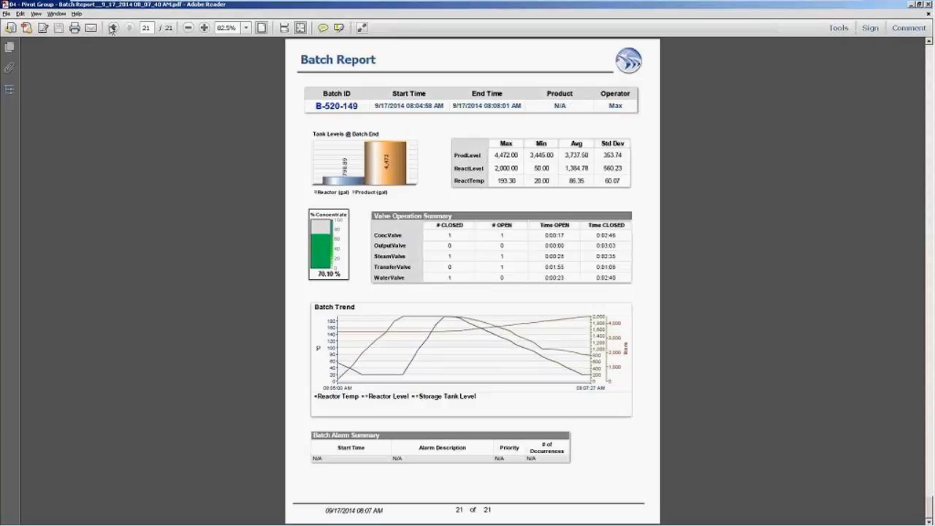
pyautogui.click(114, 28)
pyautogui.click(114, 28)
pyautogui.click(113, 28)
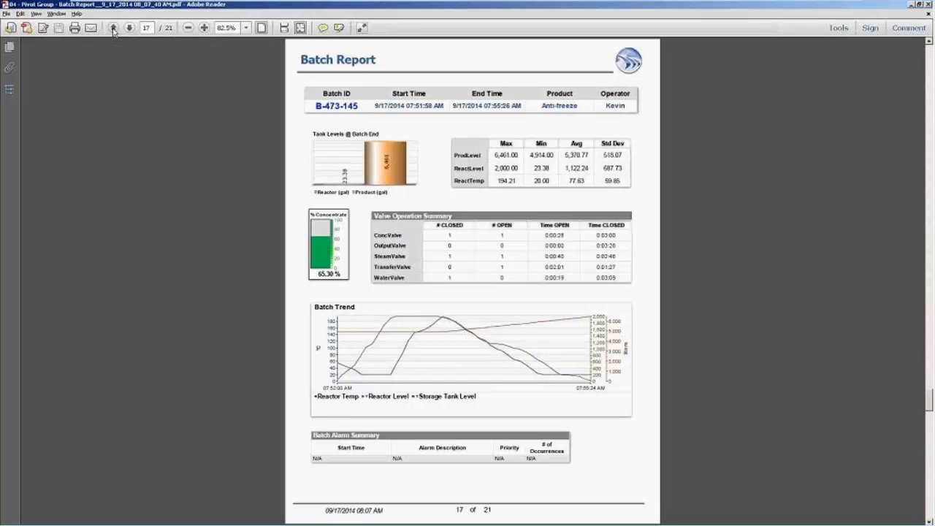
pyautogui.click(113, 28)
pyautogui.click(113, 28)
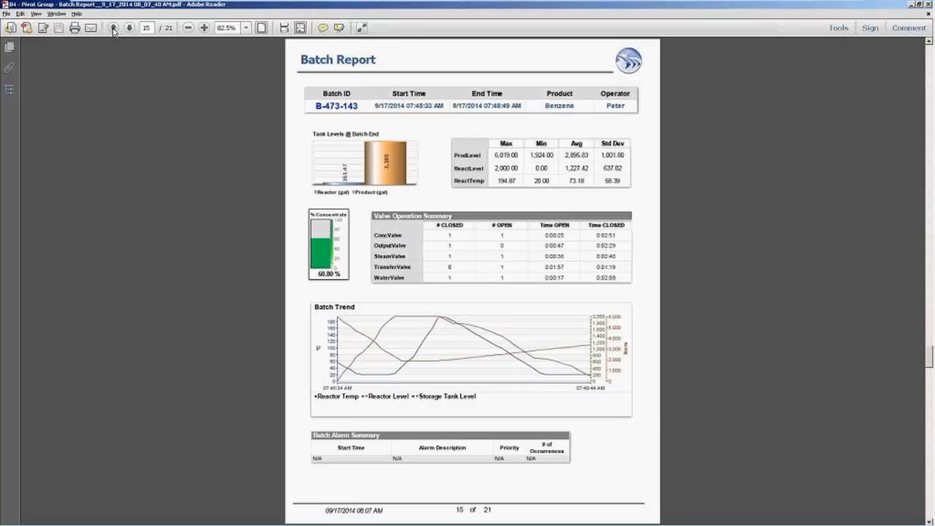
pyautogui.click(928, 5)
# Generate the 05 - Pivot Group - by Batch Step report from the Runtime Management Console.
pyautogui.hotkey('alt', 'Tab')
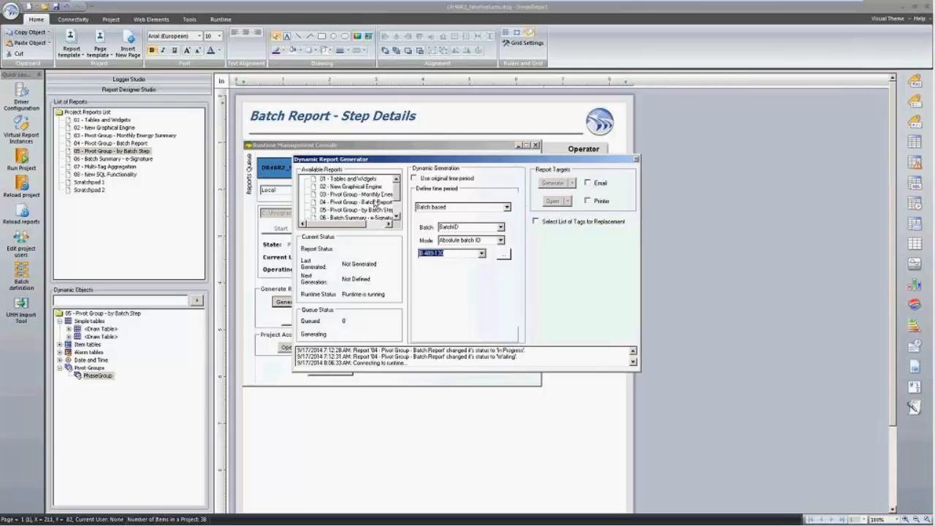
pyautogui.scroll(-1, 400, 198)
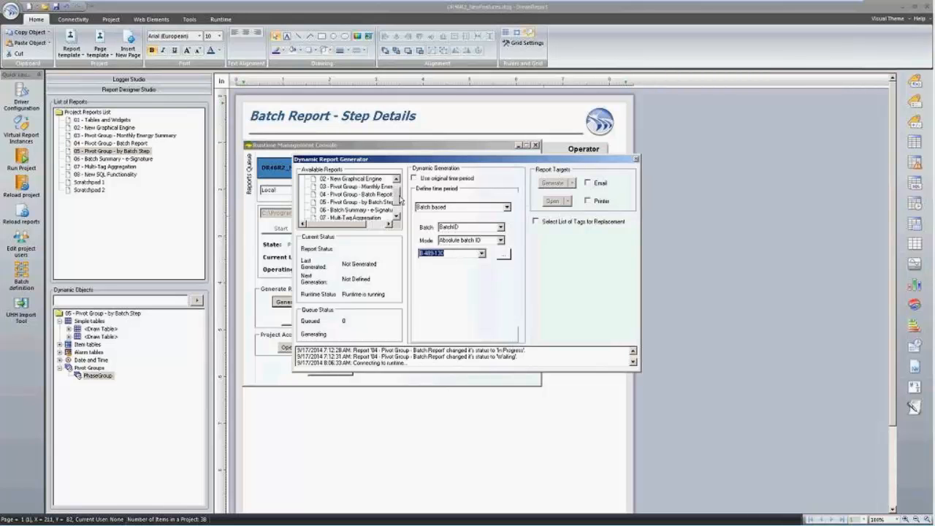
pyautogui.click(369, 205)
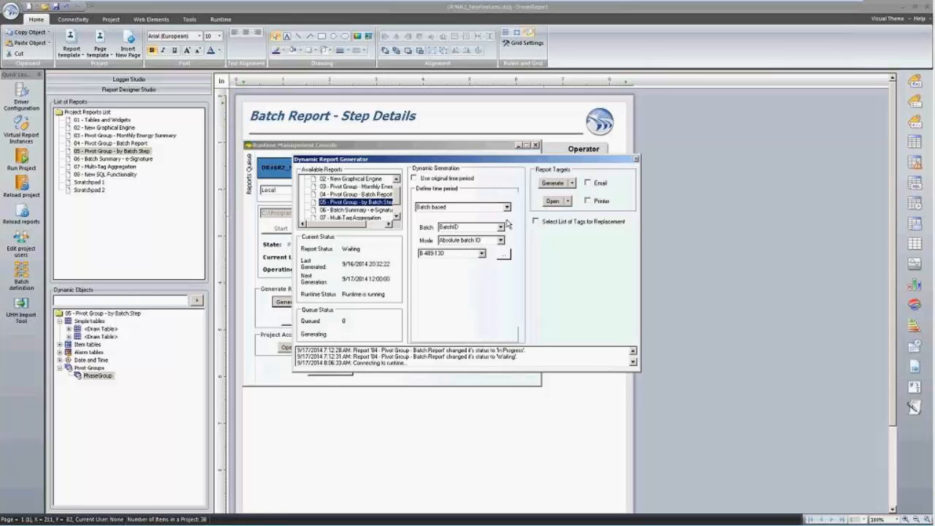
pyautogui.click(512, 150)
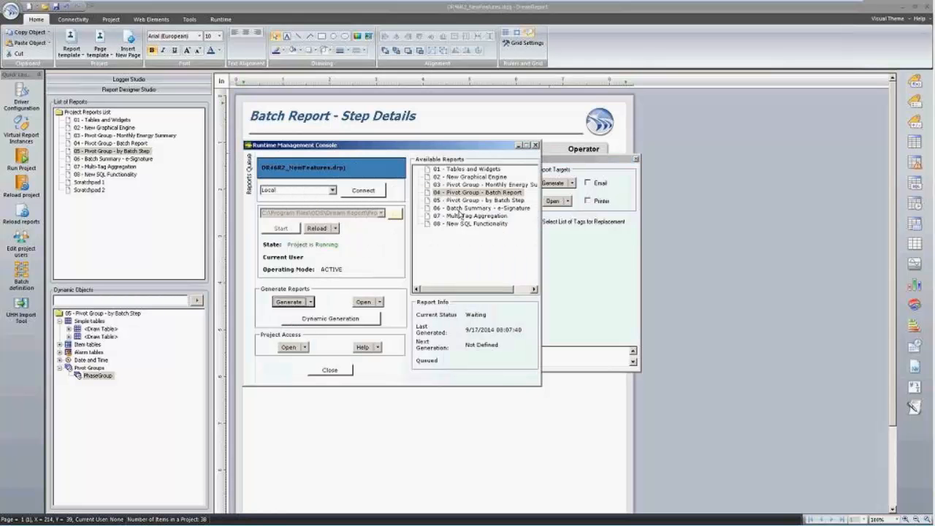
pyautogui.click(487, 200)
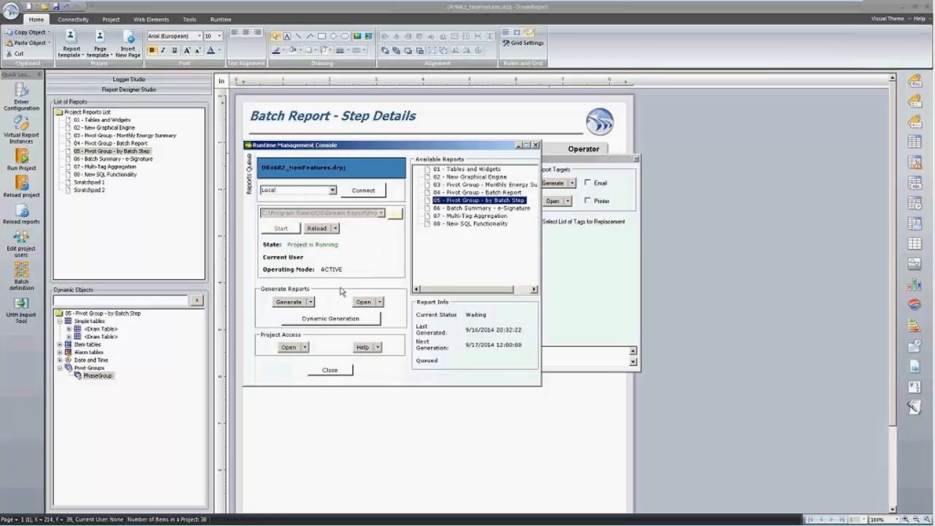
pyautogui.click(299, 302)
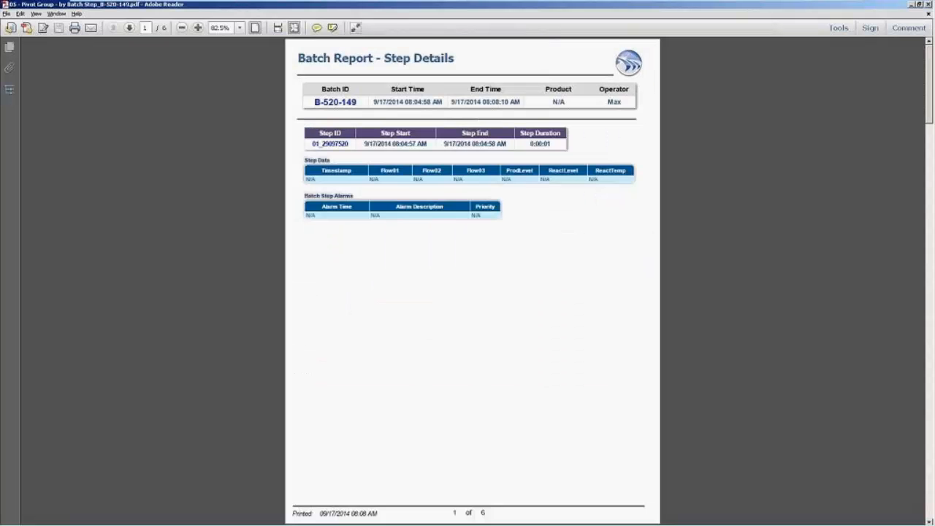
# Check each of the six step pages of the B-520-149 PDF, then close Adobe Reader.
pyautogui.scroll(-1, 443, 209)
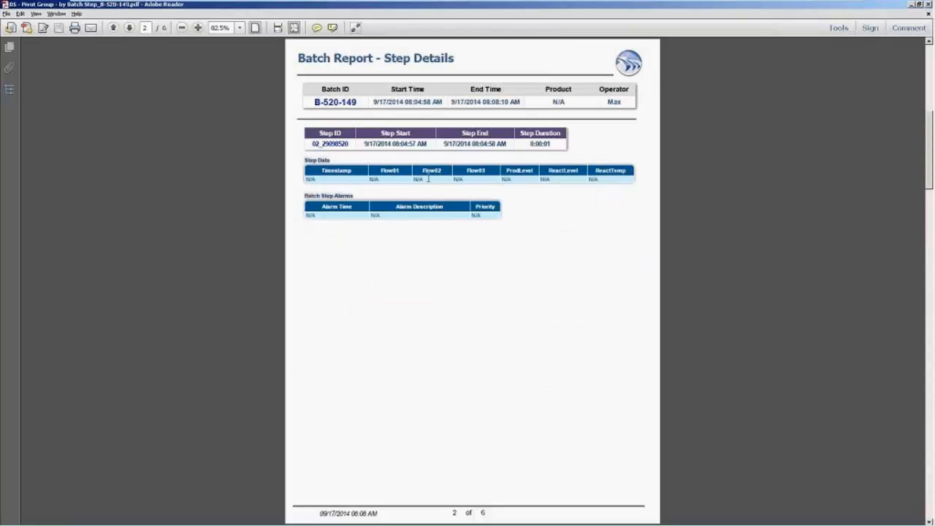
pyautogui.scroll(-1, 356, 149)
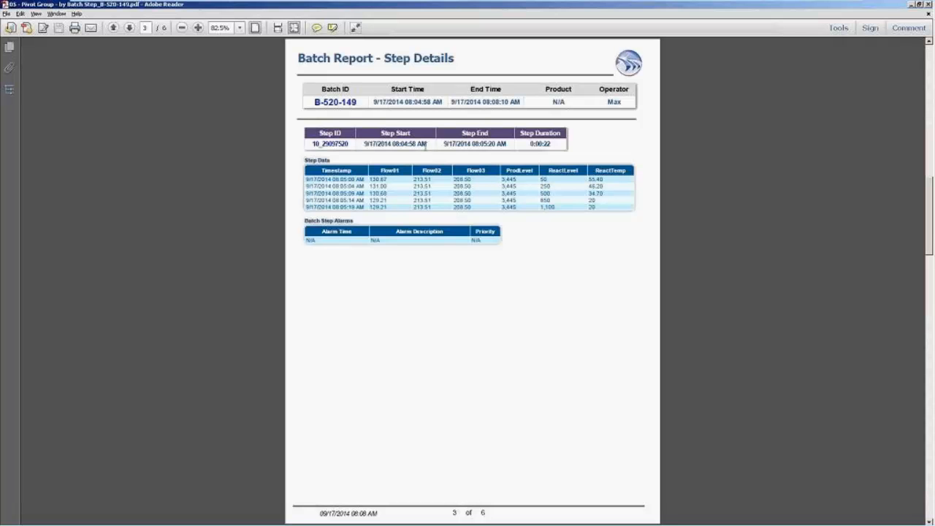
pyautogui.scroll(-1, 425, 146)
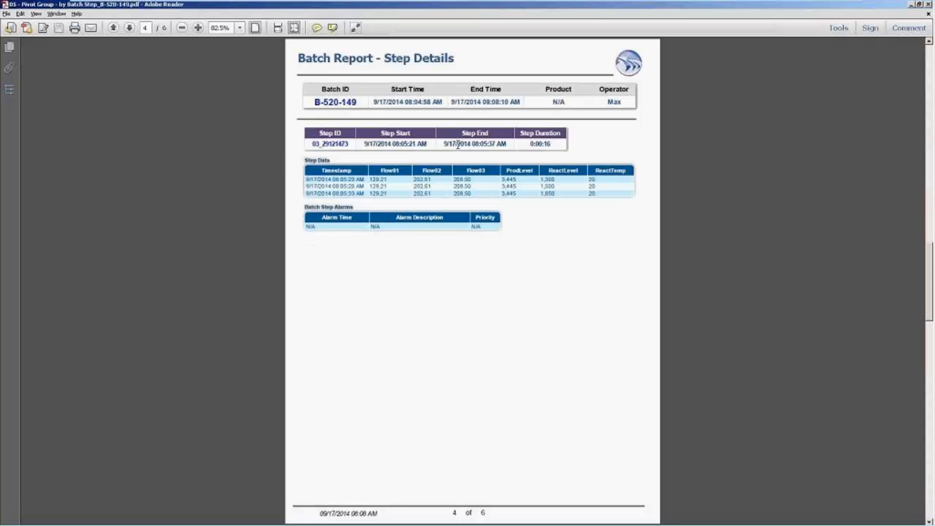
pyautogui.scroll(-1, 343, 144)
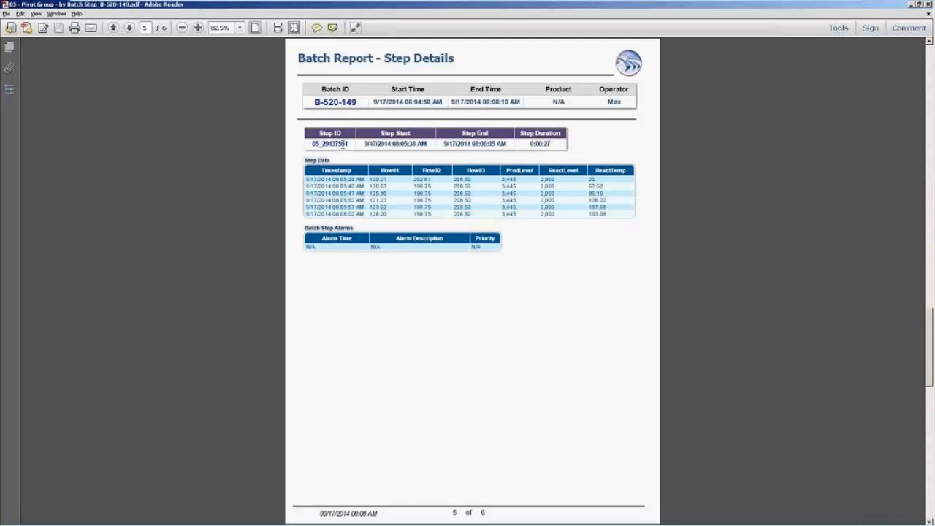
pyautogui.scroll(3, 343, 145)
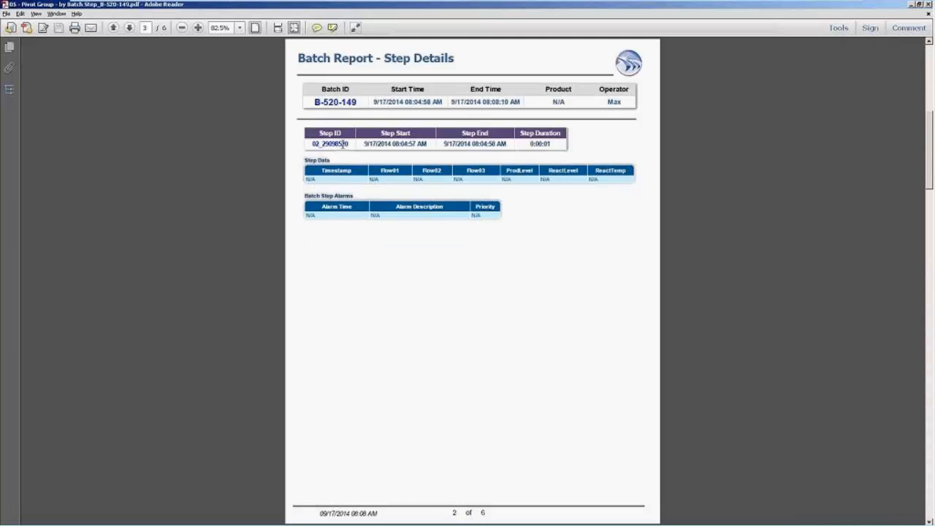
pyautogui.scroll(-3, 343, 145)
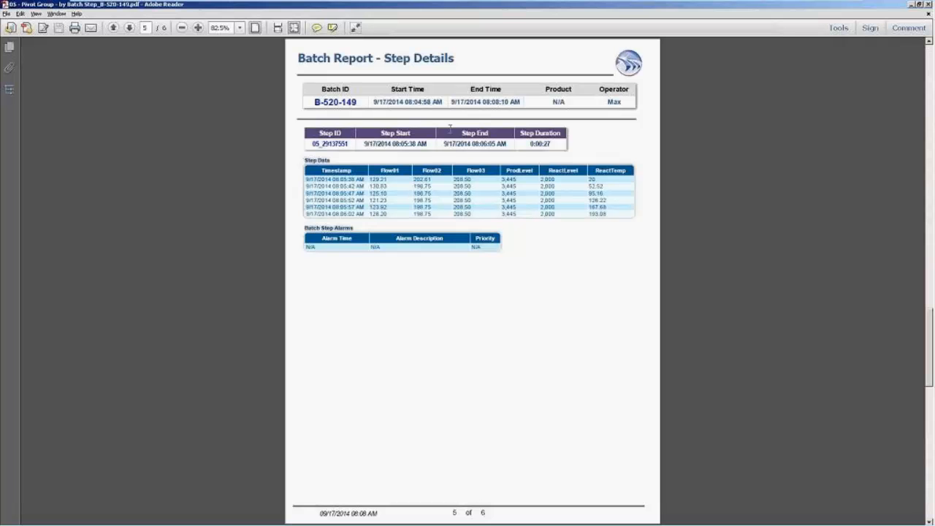
pyautogui.scroll(-1, 378, 197)
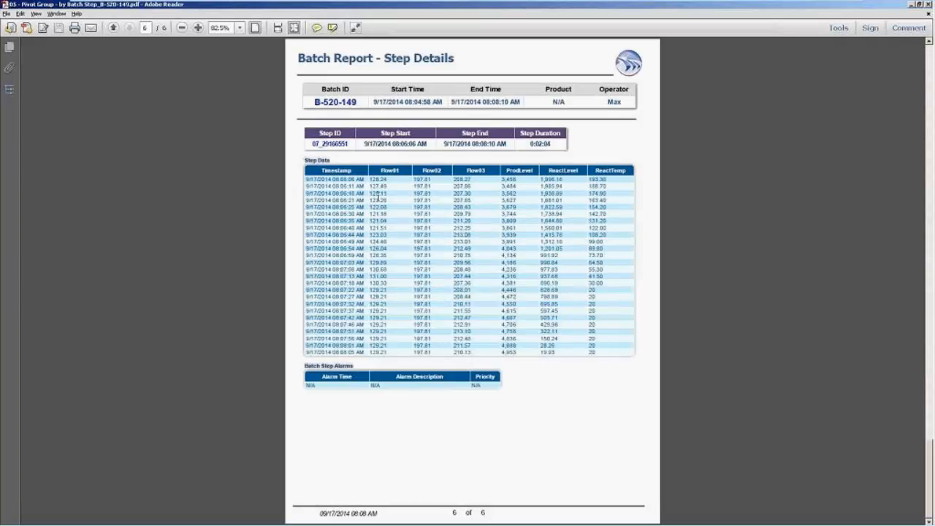
pyautogui.scroll(4, 378, 196)
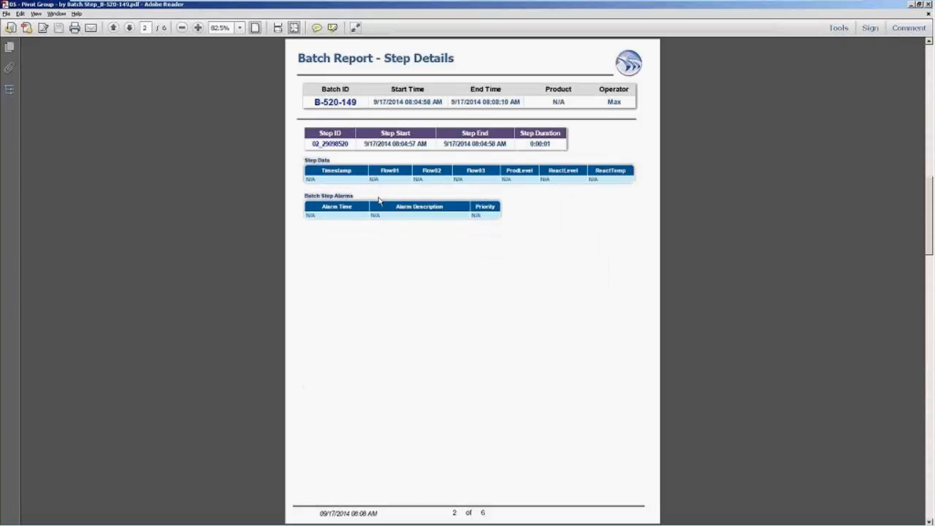
pyautogui.scroll(-2, 378, 197)
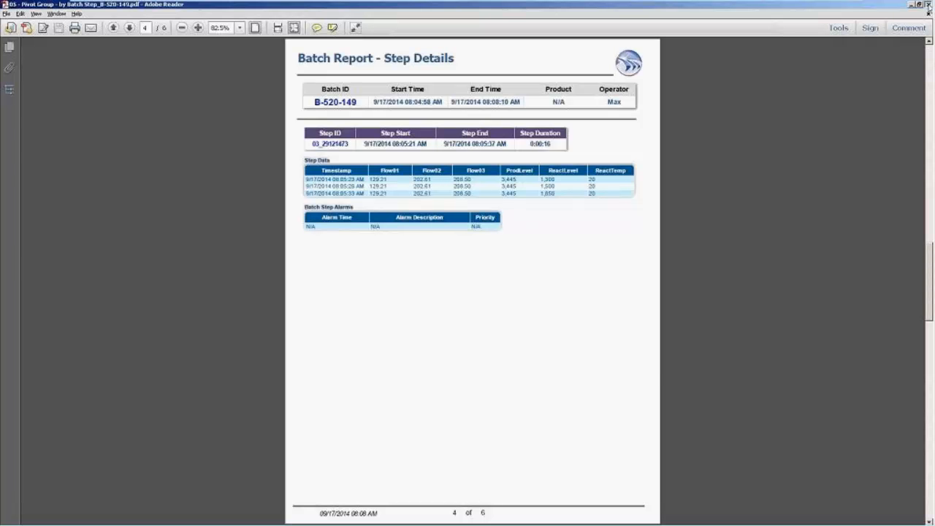
pyautogui.click(928, 5)
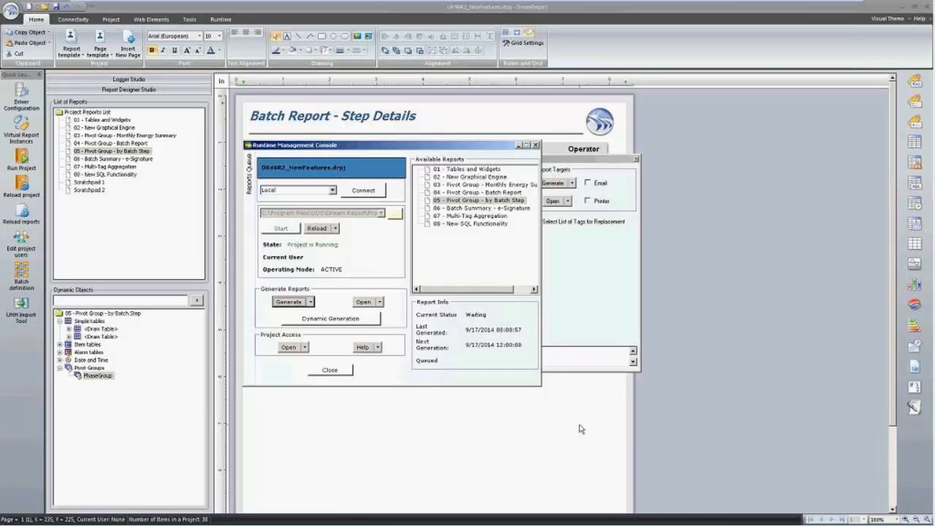
# Close the Runtime Management Console and open '06 - Batch Summary - e-Signature' to review its layout.
pyautogui.press('Escape')
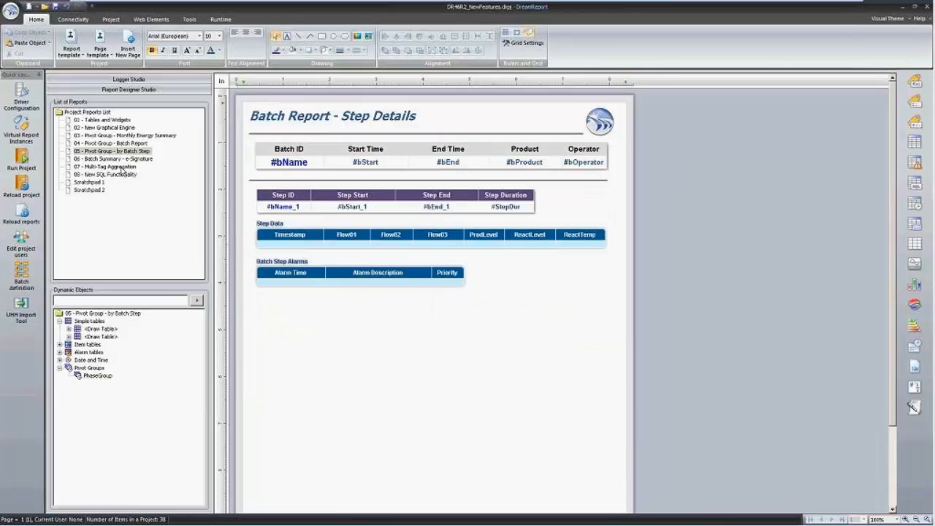
pyautogui.click(135, 159)
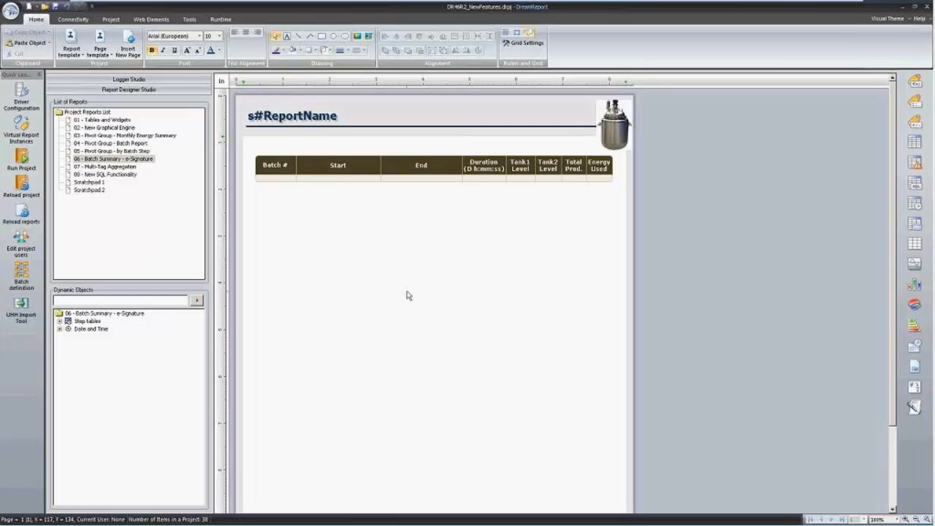
pyautogui.scroll(-5, 409, 289)
pyautogui.scroll(5, 409, 285)
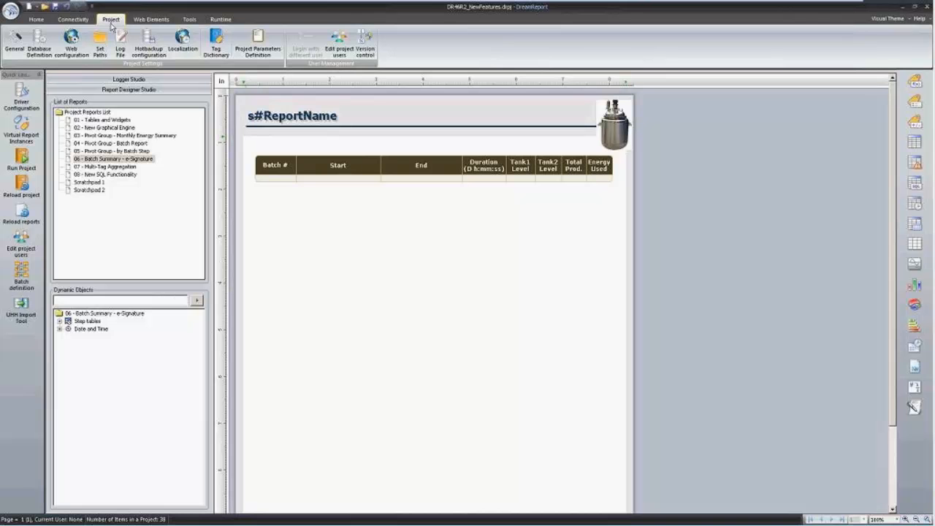
# In User Management, view the QA manager's e-signature without changes, then select the next user.
pyautogui.click(333, 48)
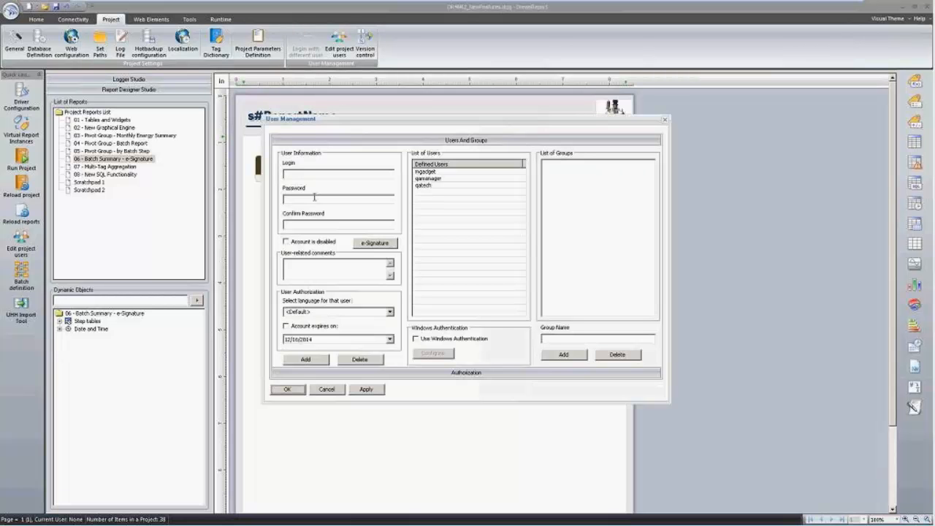
pyautogui.click(432, 174)
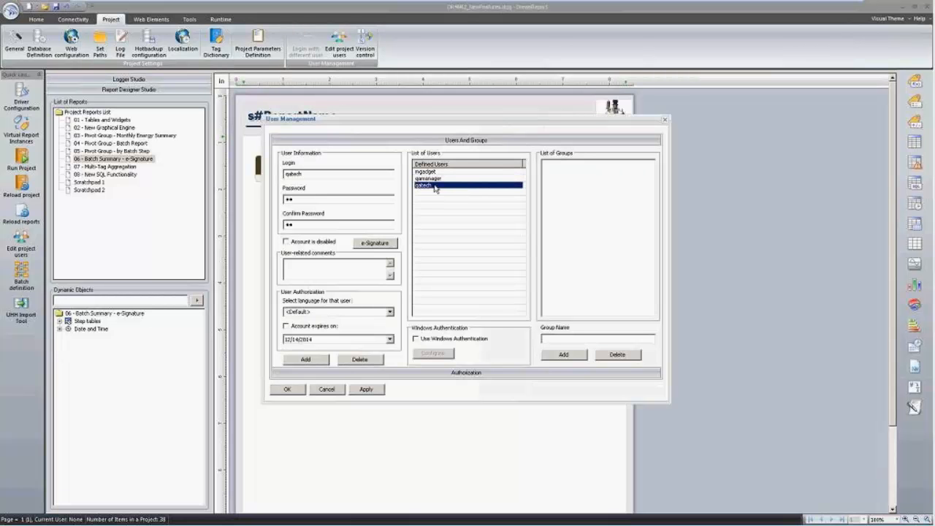
pyautogui.click(438, 178)
pyautogui.click(376, 242)
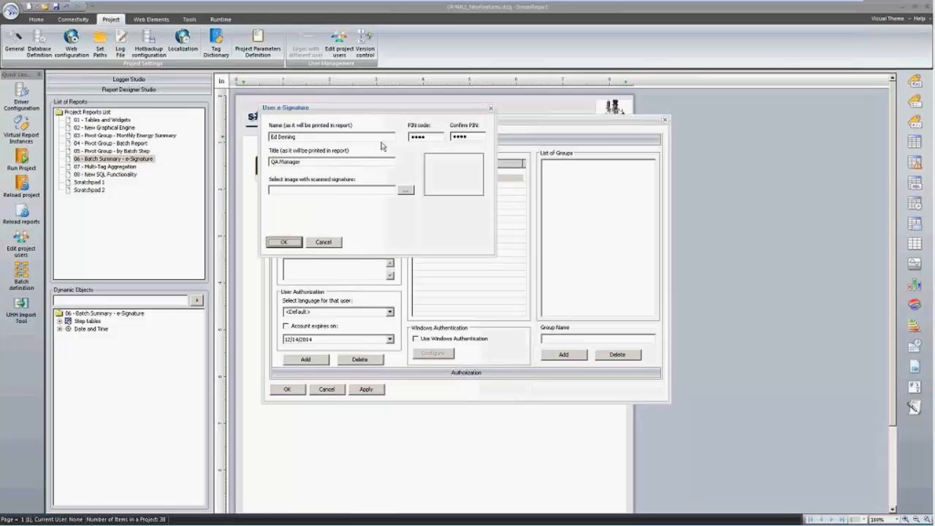
pyautogui.click(334, 243)
pyautogui.click(426, 172)
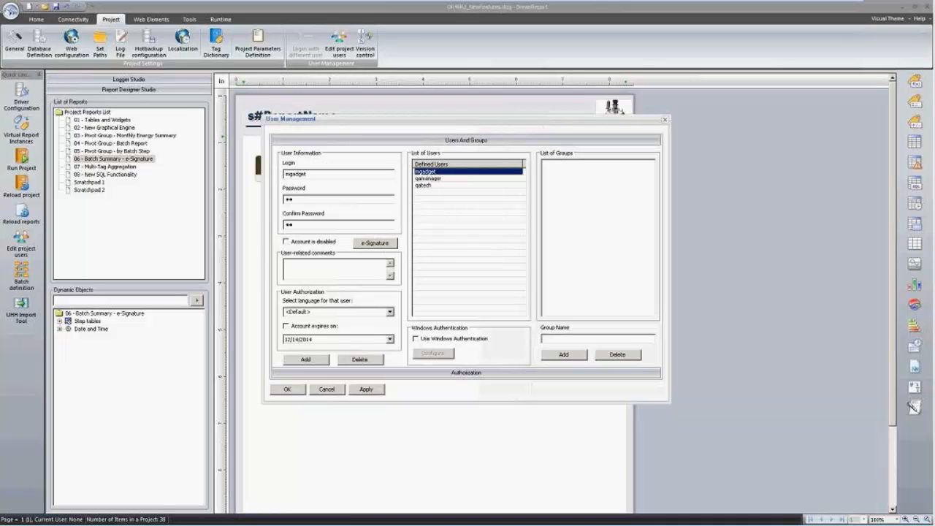
# Give the selected user an e-signature with signee name, printed title and the E-sig Scan.jpg image.
pyautogui.click(376, 245)
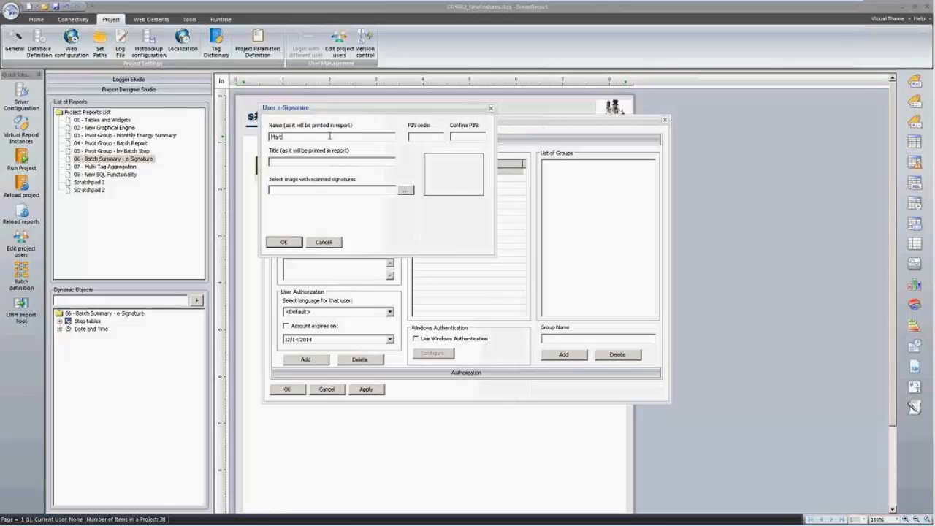
pyautogui.write('Martin Gadget')
pyautogui.click(319, 158)
pyautogui.write('Inspector Gadget')
pyautogui.click(406, 192)
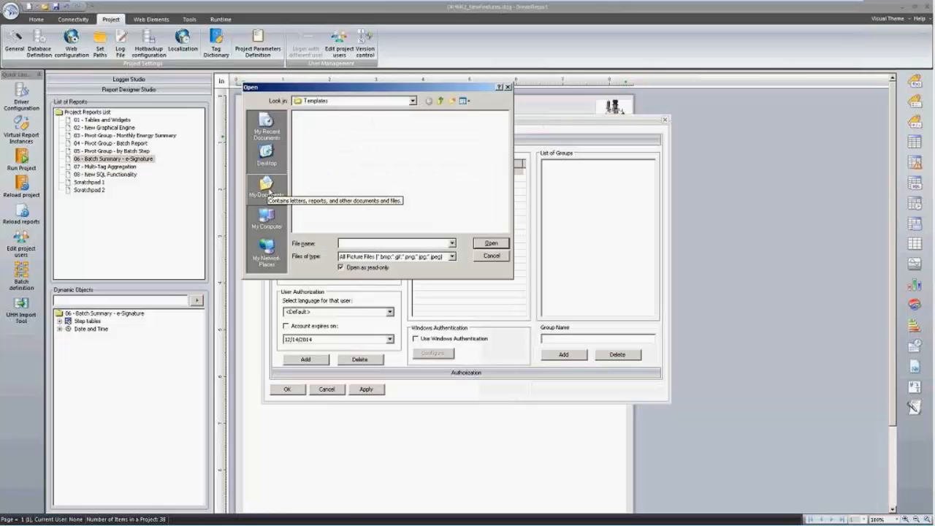
pyautogui.click(268, 190)
pyautogui.doubleClick(310, 149)
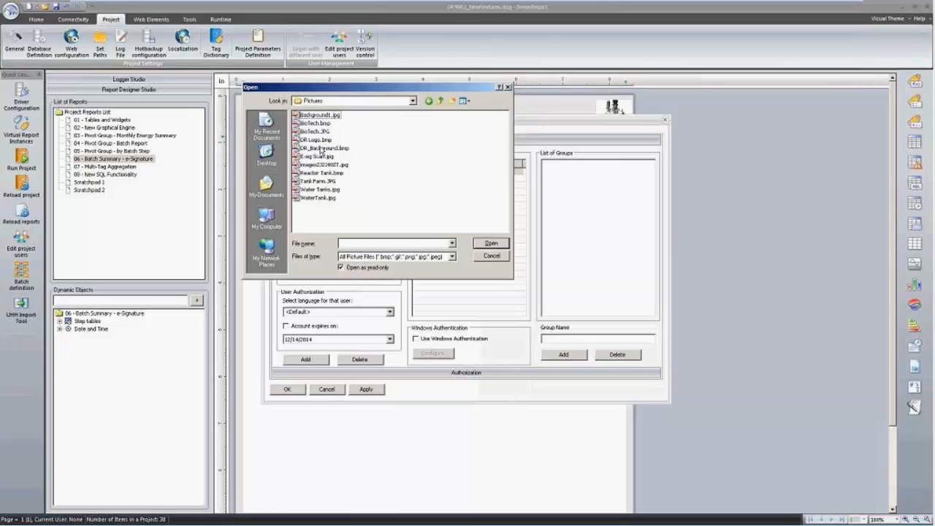
pyautogui.doubleClick(326, 160)
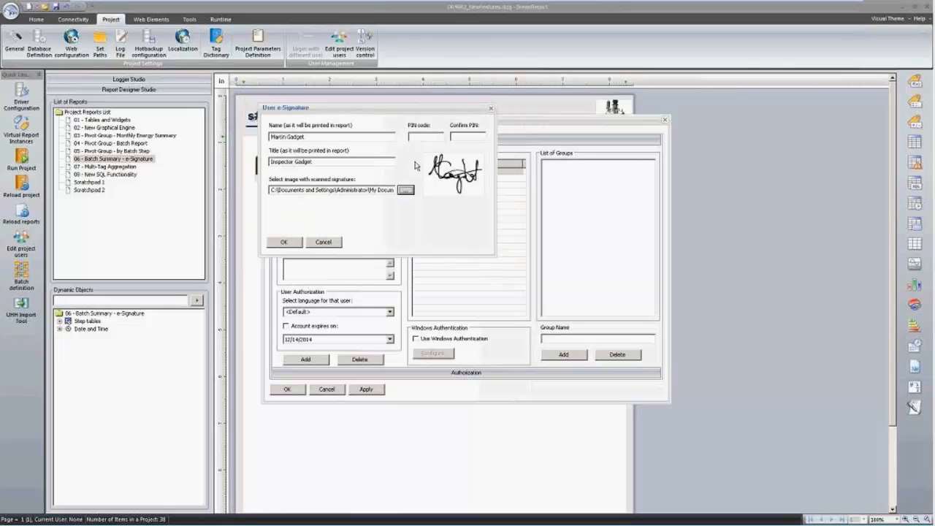
# Enter and confirm the signature PIN, save and recheck the e-signature, then close User Management.
pyautogui.click(427, 138)
pyautogui.write('1234')
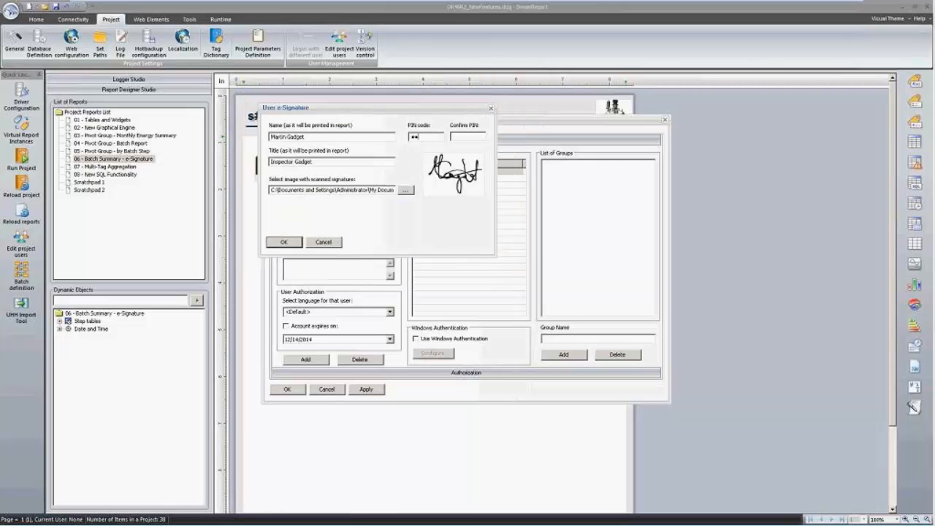
pyautogui.click(461, 136)
pyautogui.write('123')
pyautogui.click(285, 241)
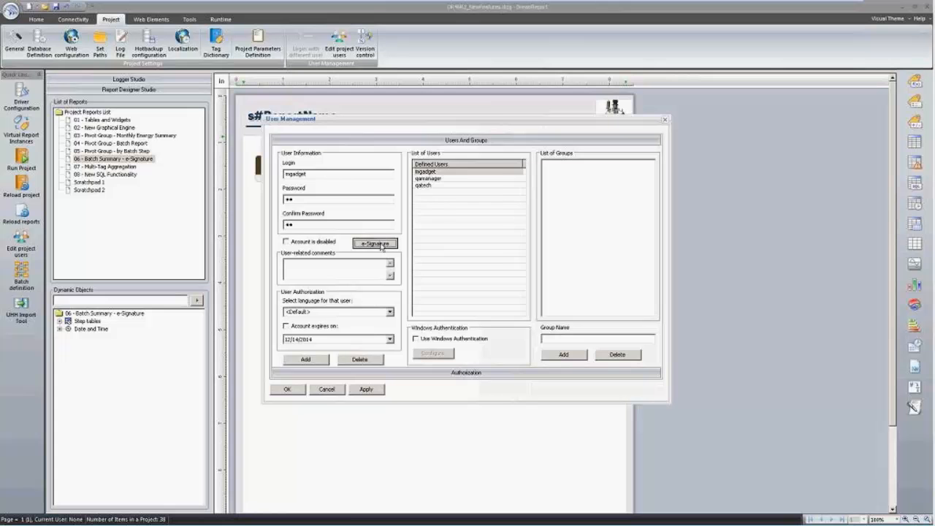
pyautogui.click(375, 243)
pyautogui.click(295, 241)
pyautogui.click(290, 390)
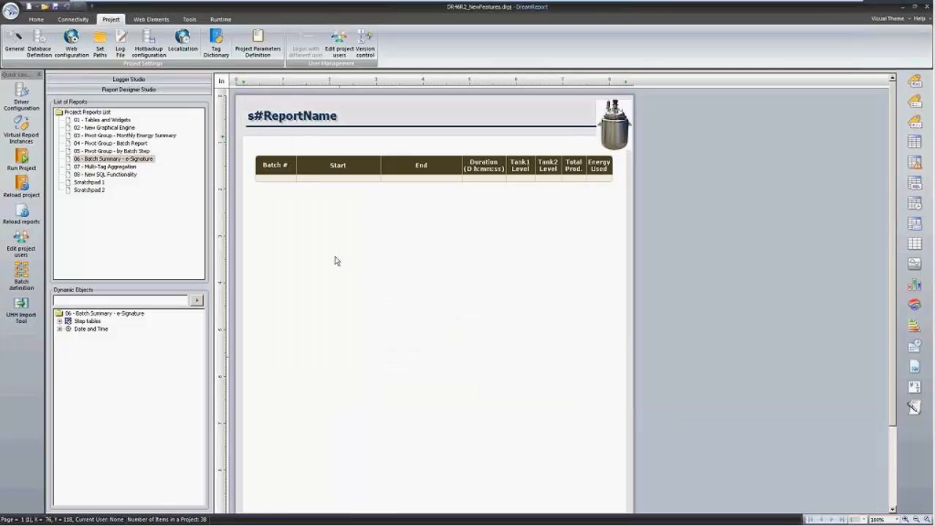
# Set the 06 - Batch Summary - e-Signature report to PDF output with e-Signature required.
pyautogui.click(128, 164)
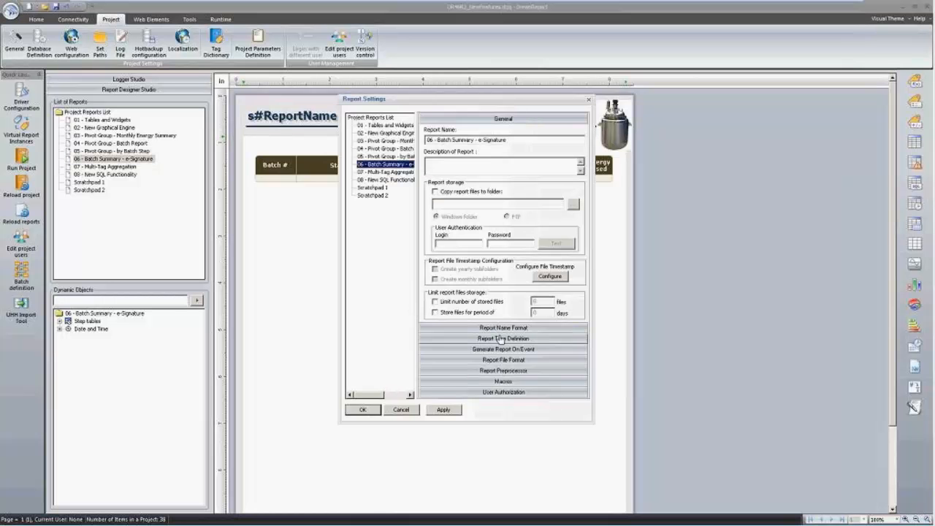
pyautogui.click(505, 361)
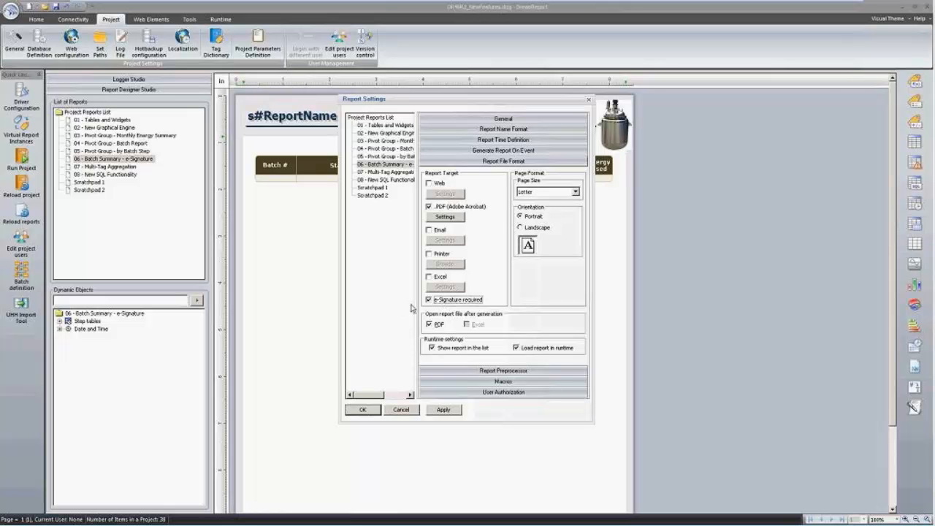
pyautogui.click(374, 409)
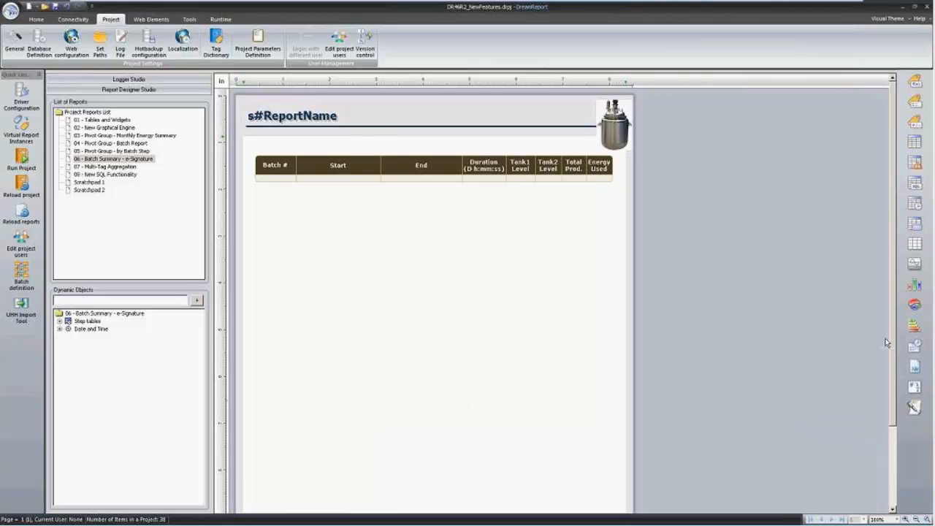
# Draw an e-signature block named eSig1 at the page's bottom-right, authorizing the first two listed users.
pyautogui.scroll(-5, 892, 355)
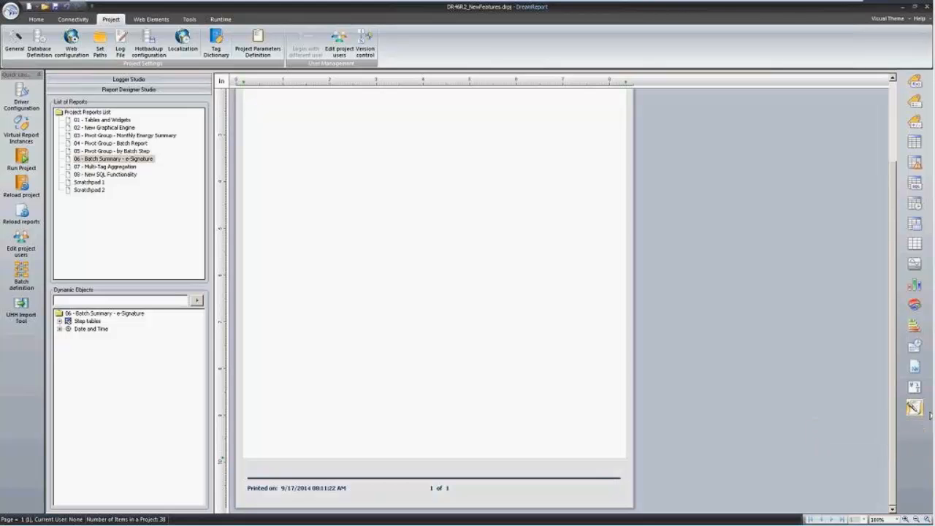
pyautogui.click(918, 408)
pyautogui.moveTo(496, 411); pyautogui.dragTo(621, 454)
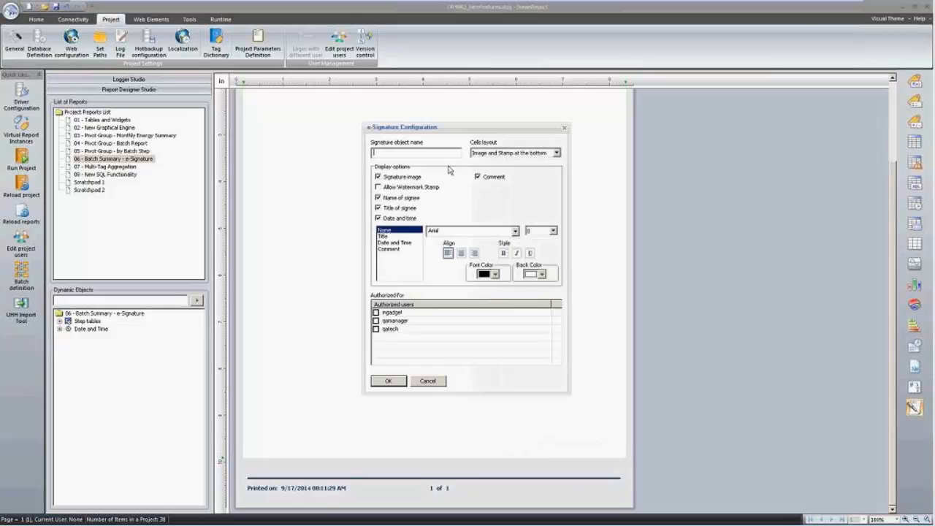
pyautogui.write('eSig1')
pyautogui.click(377, 321)
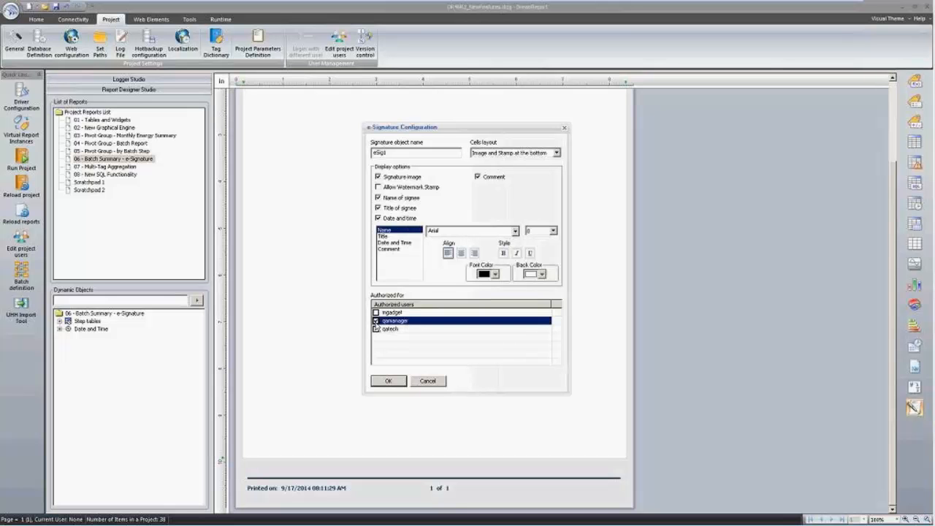
pyautogui.click(375, 312)
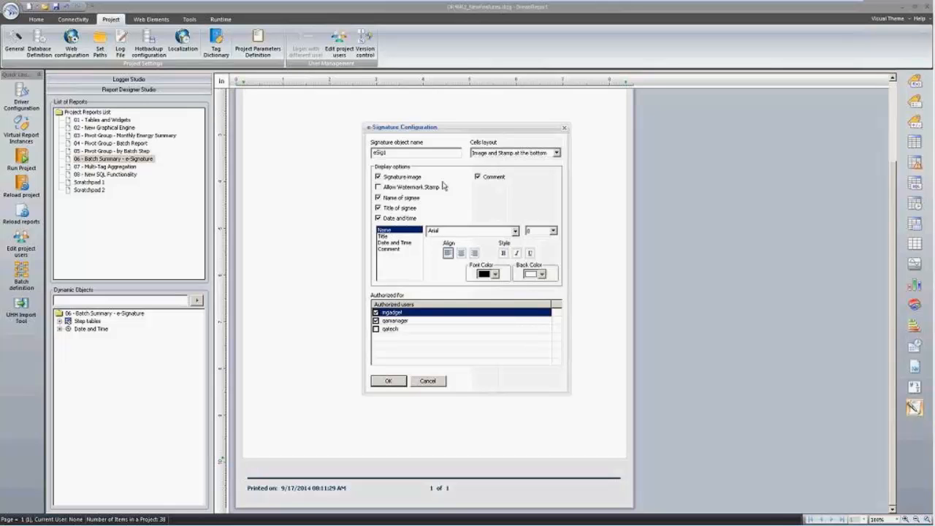
# Make the signee Name, Title and Date and Time text bold, then place eSig1.
pyautogui.click(395, 237)
pyautogui.click(394, 243)
pyautogui.click(393, 231)
pyautogui.click(503, 255)
pyautogui.click(398, 236)
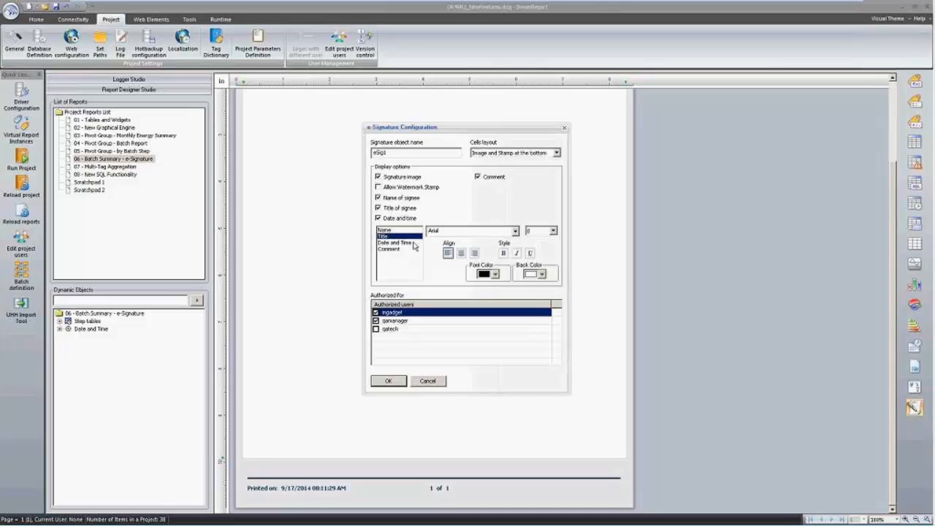
pyautogui.click(503, 254)
pyautogui.click(394, 242)
pyautogui.click(503, 253)
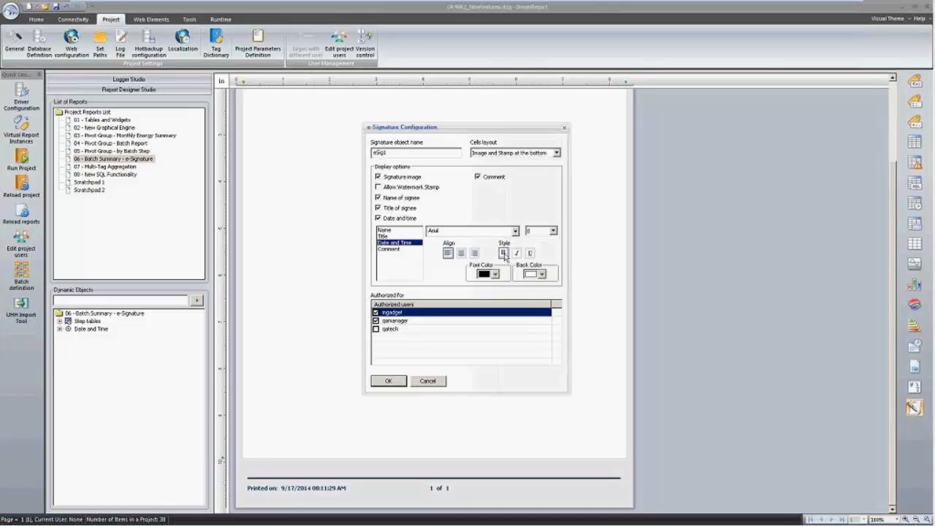
pyautogui.click(388, 381)
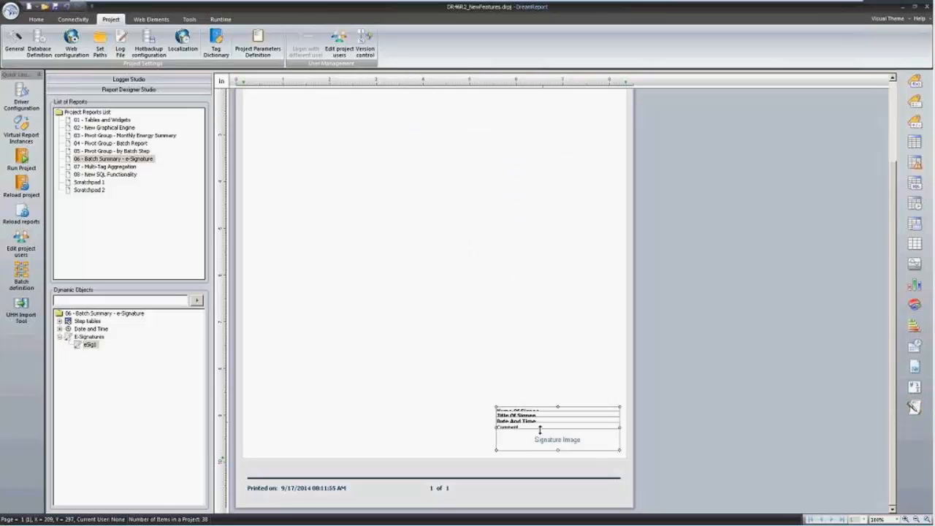
# Change the signature block to an image-beside-stamp cell layout and widen the signee text cells.
pyautogui.doubleClick(533, 438)
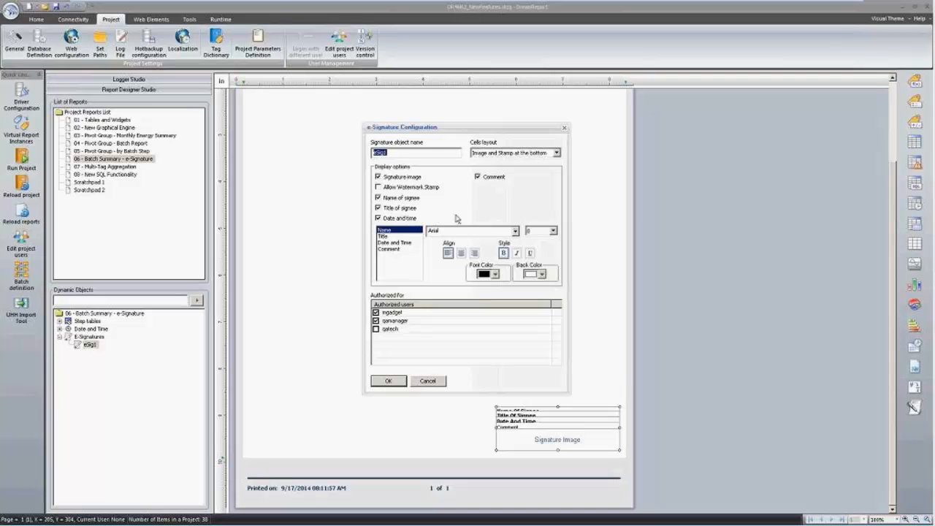
pyautogui.click(546, 154)
pyautogui.click(528, 169)
pyautogui.click(393, 381)
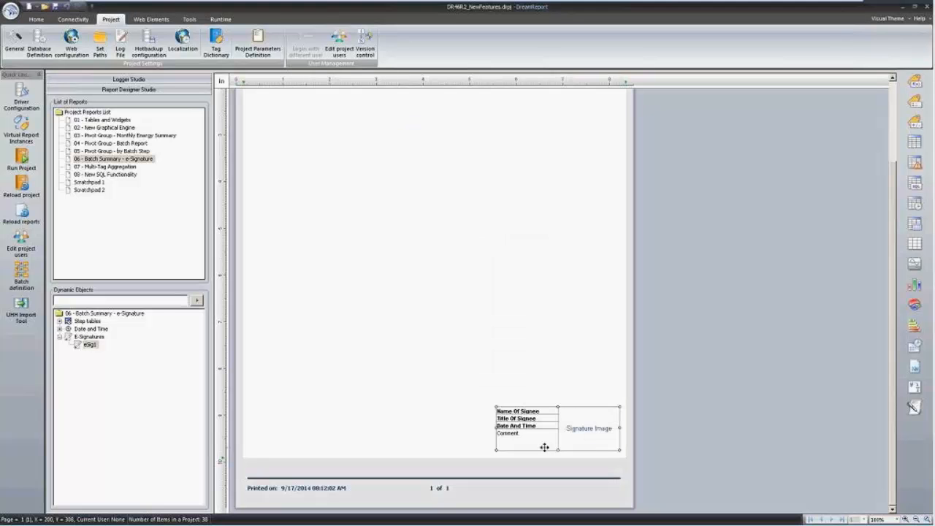
pyautogui.moveTo(558, 430)
pyautogui.mouseDown()
pyautogui.moveTo(577, 427)
pyautogui.moveTo(547, 433)
pyautogui.mouseUp()
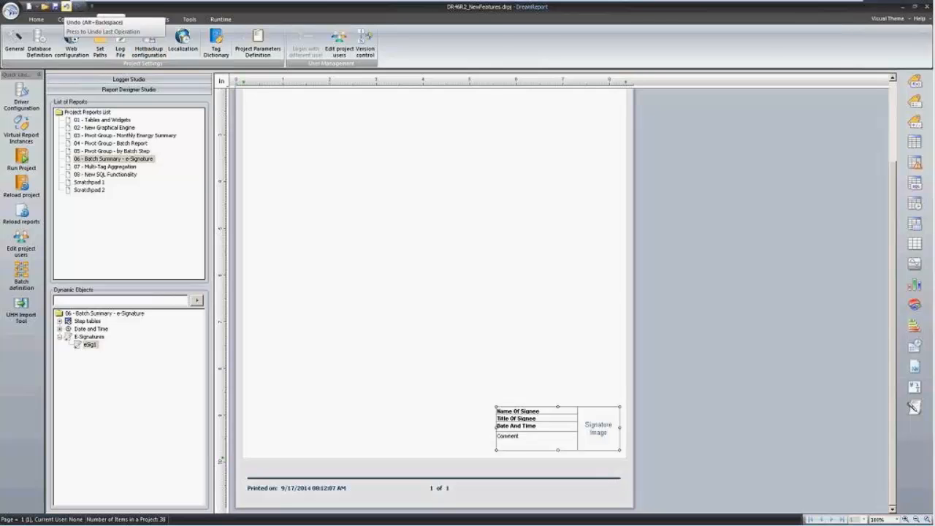
# Give the signature block corner roundness 3 and a darker border colour, then reload the reports.
pyautogui.click(35, 19)
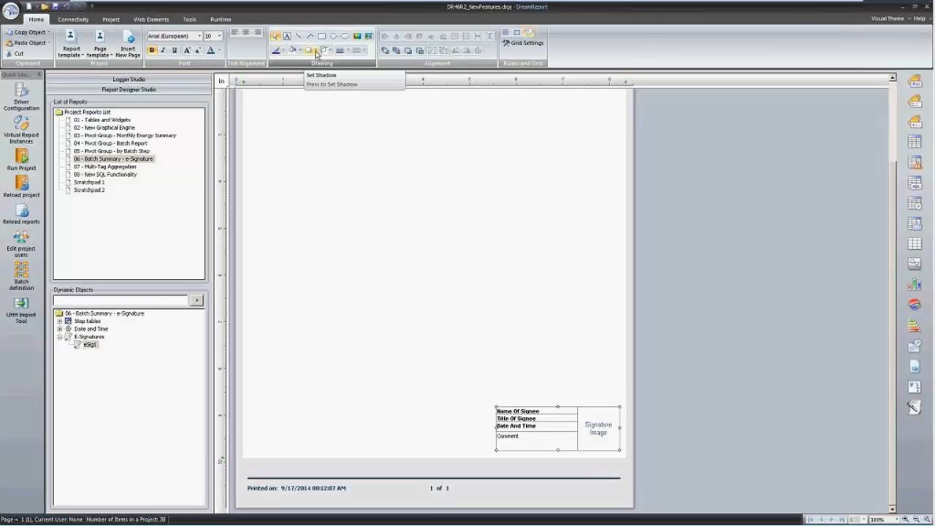
pyautogui.click(329, 50)
pyautogui.click(336, 95)
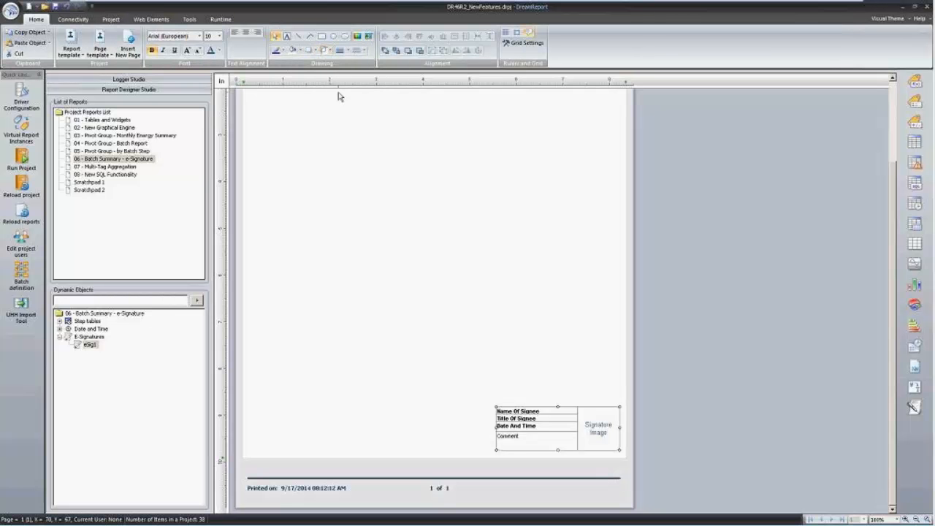
pyautogui.click(474, 279)
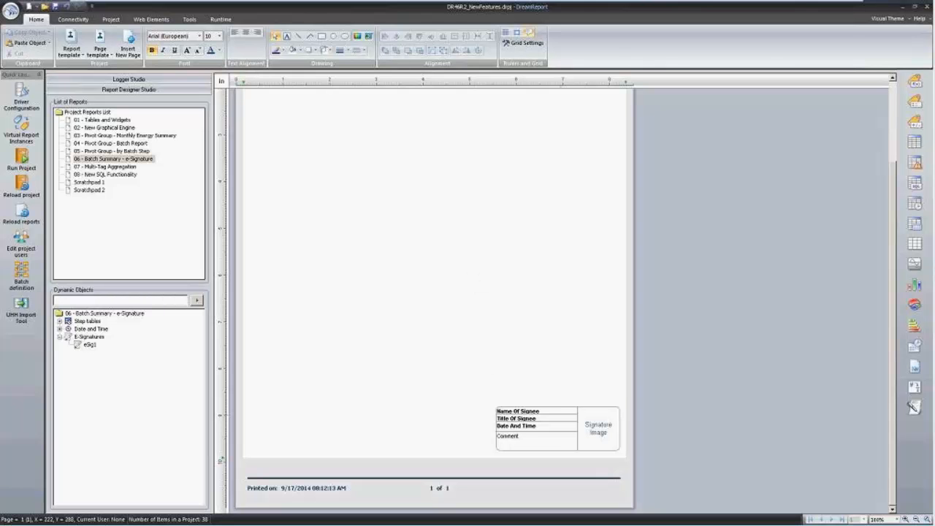
pyautogui.click(561, 415)
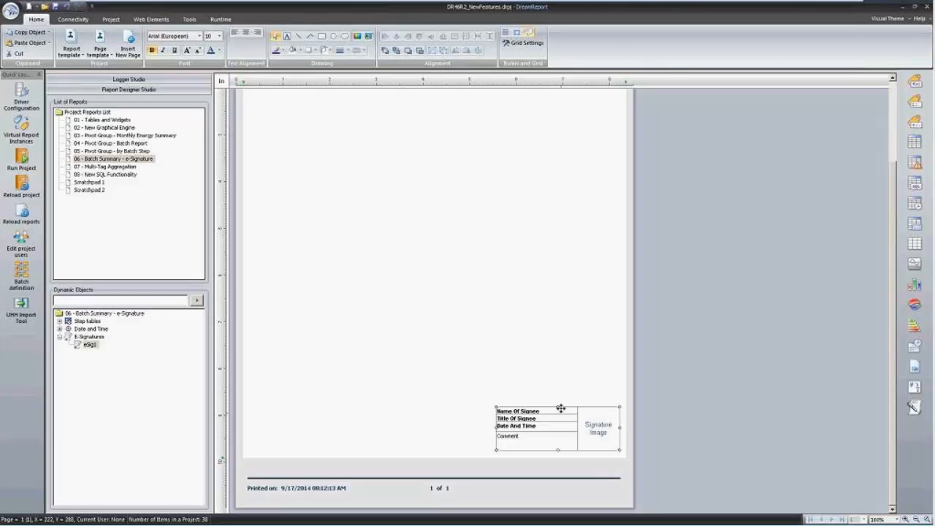
pyautogui.click(283, 51)
pyautogui.click(296, 76)
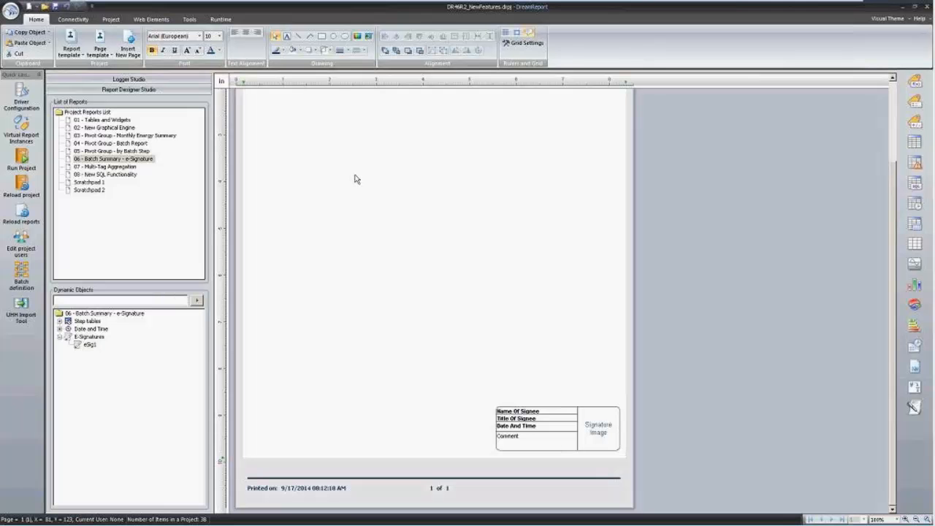
pyautogui.click(21, 214)
# Save changes and generate the 06 - Batch Summary - e-Signature report from the runtime console.
pyautogui.click(429, 281)
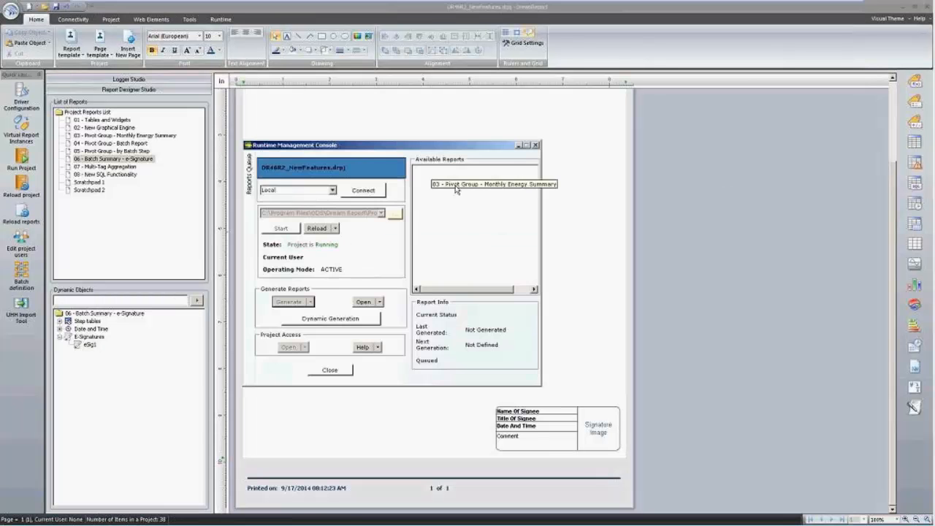
pyautogui.click(467, 208)
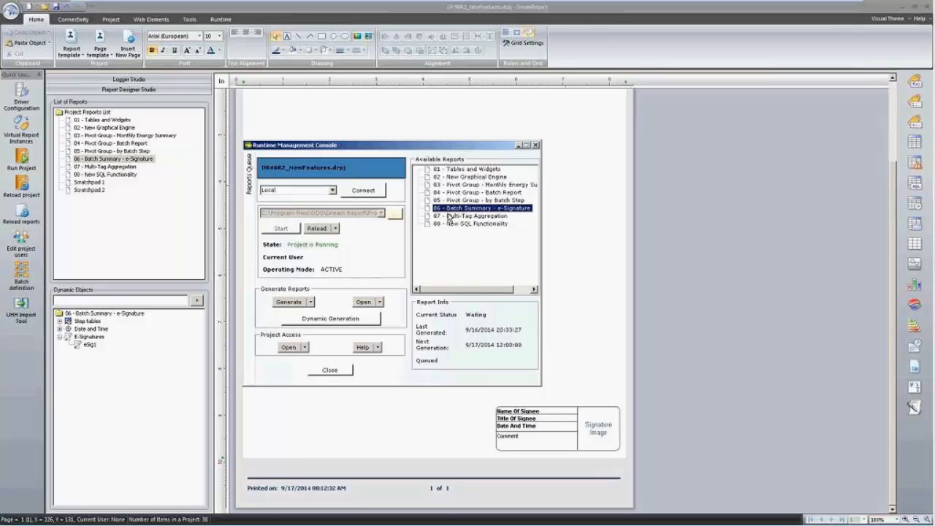
pyautogui.click(285, 305)
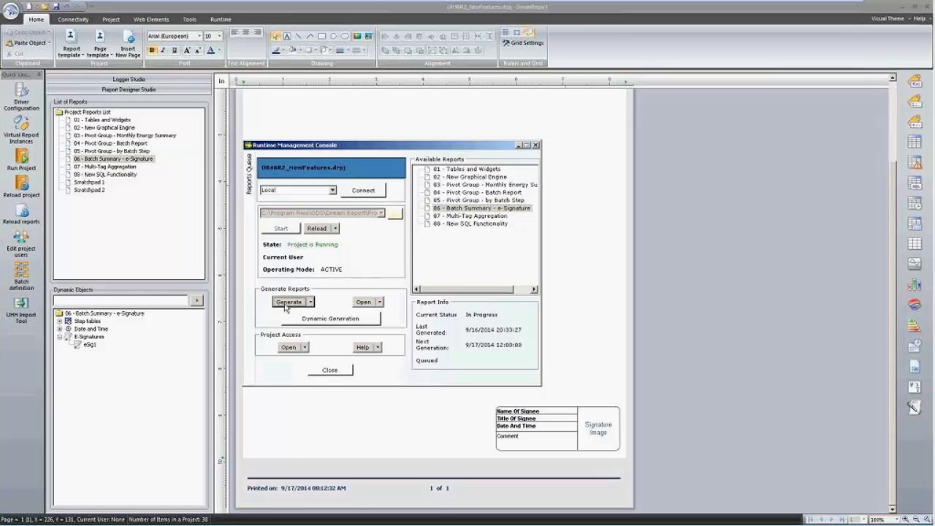
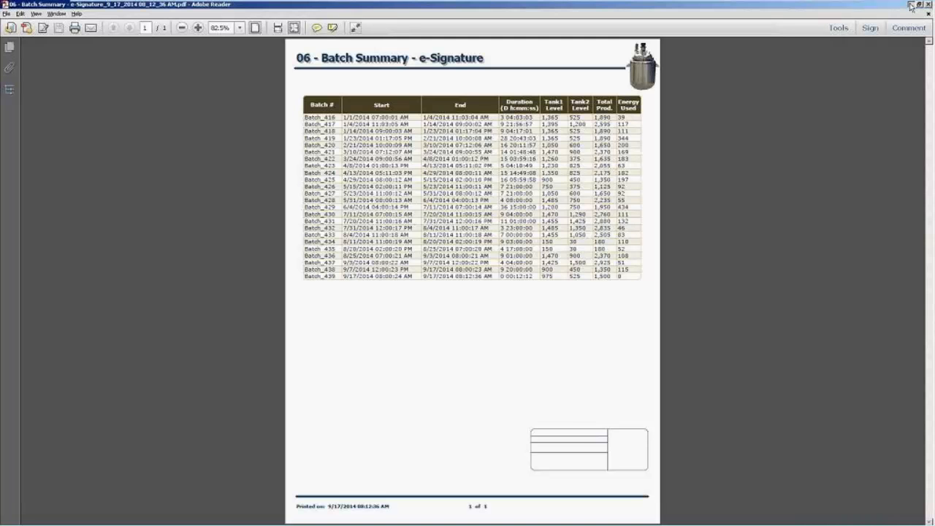
# Close the batch summary PDF and launch the e-Signature console from the Runtime Management Console.
pyautogui.click(929, 4)
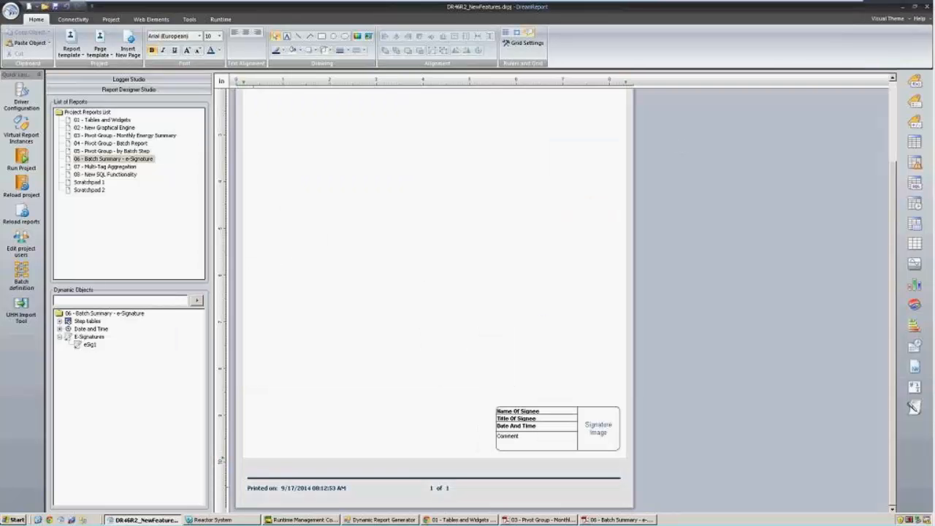
pyautogui.click(301, 520)
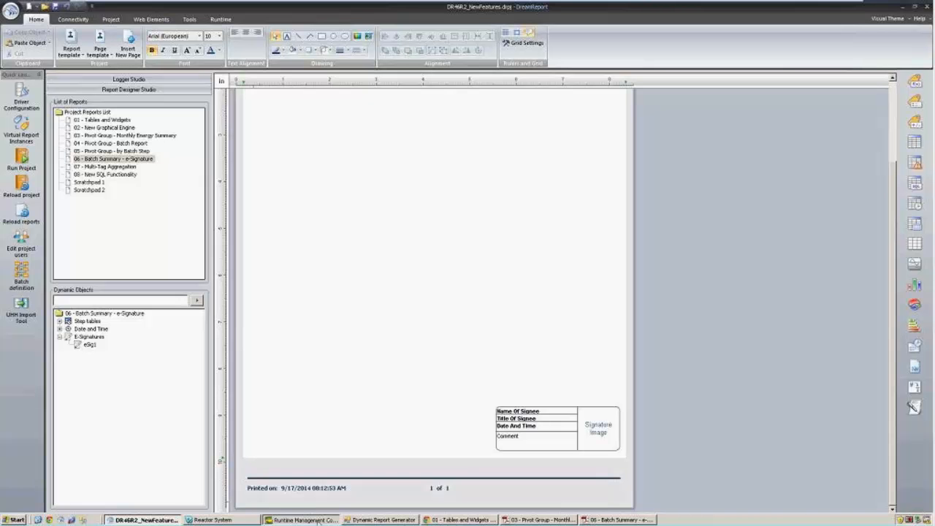
pyautogui.click(306, 349)
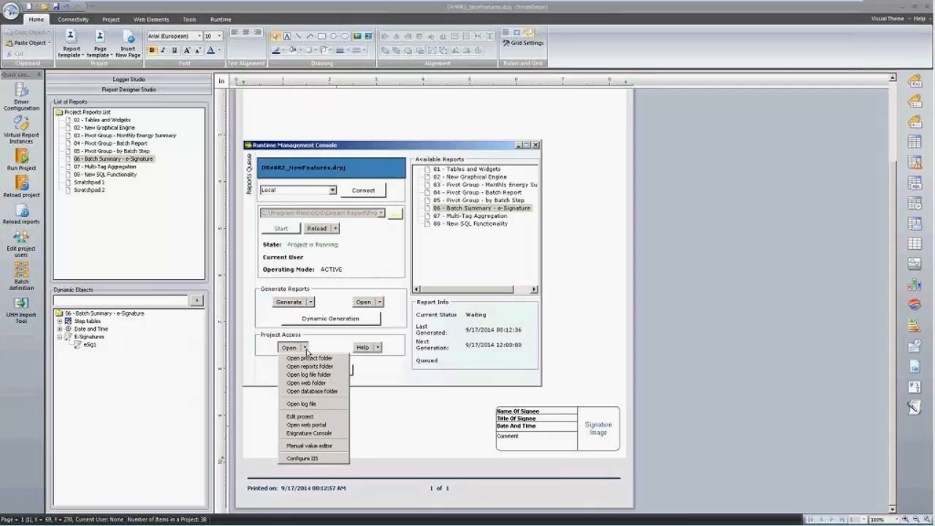
pyautogui.click(328, 434)
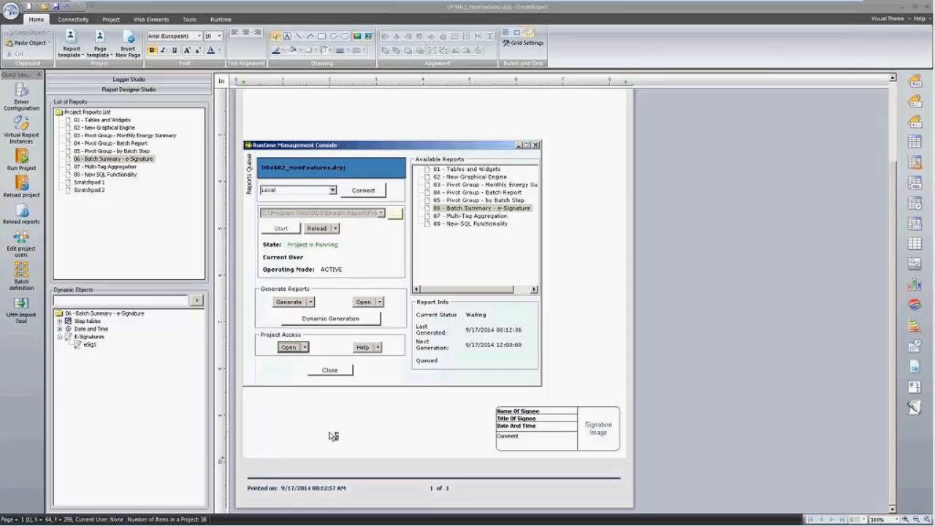
# Log in to the e-Signature console with the signer's user name and password.
pyautogui.write('m')
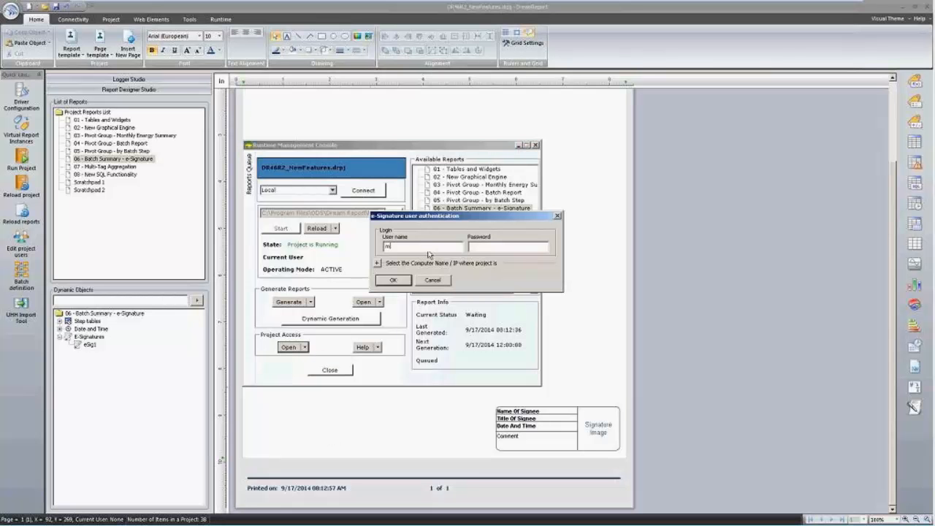
pyautogui.write('gadget')
pyautogui.press('Tab')
pyautogui.write('**')
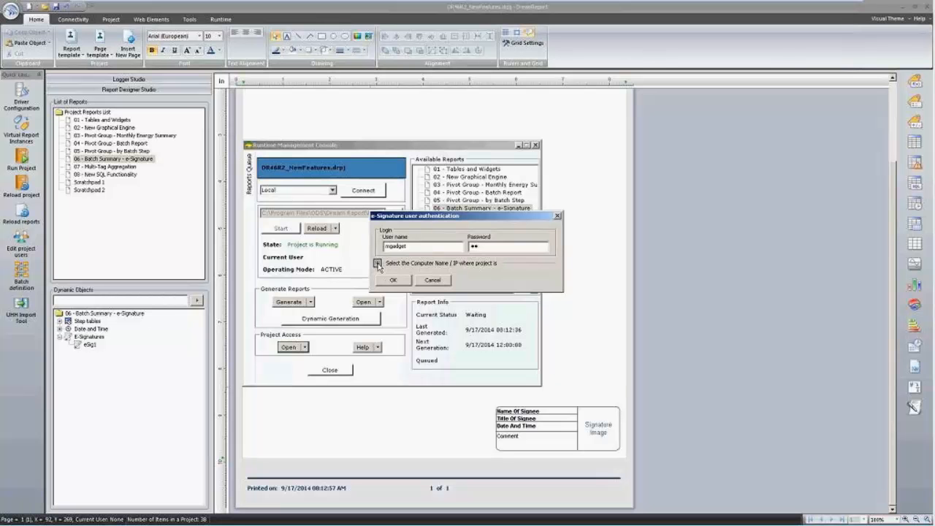
pyautogui.click(378, 263)
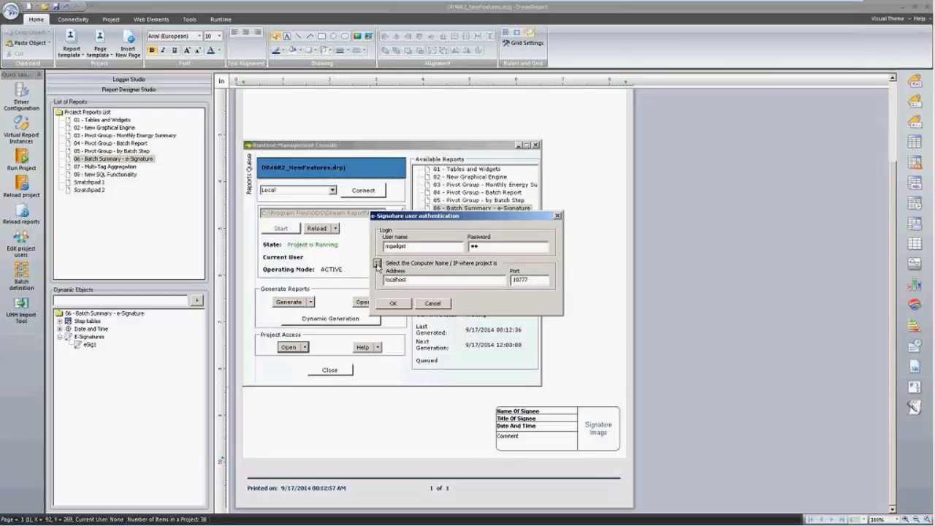
pyautogui.click(377, 263)
pyautogui.click(394, 281)
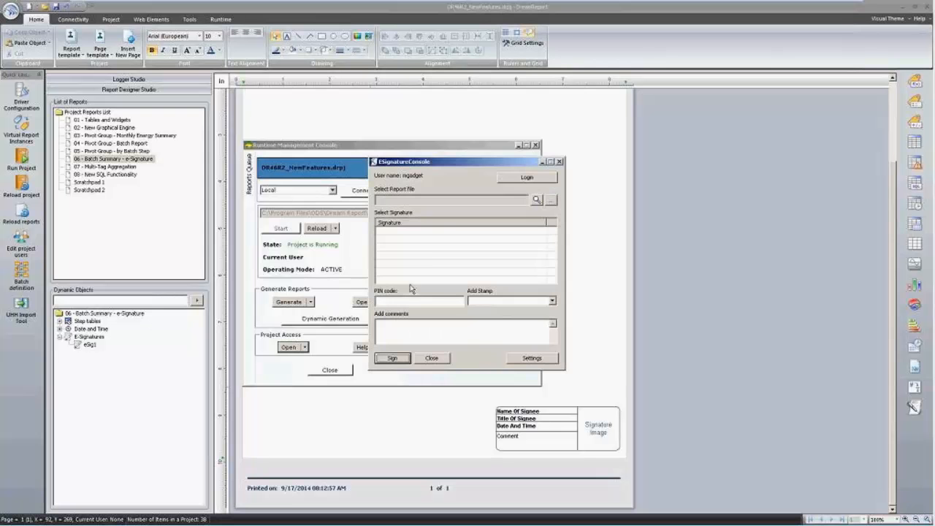
# Select the dated unsigned 06 - Batch Summary - e-Signature report file for signing.
pyautogui.click(553, 205)
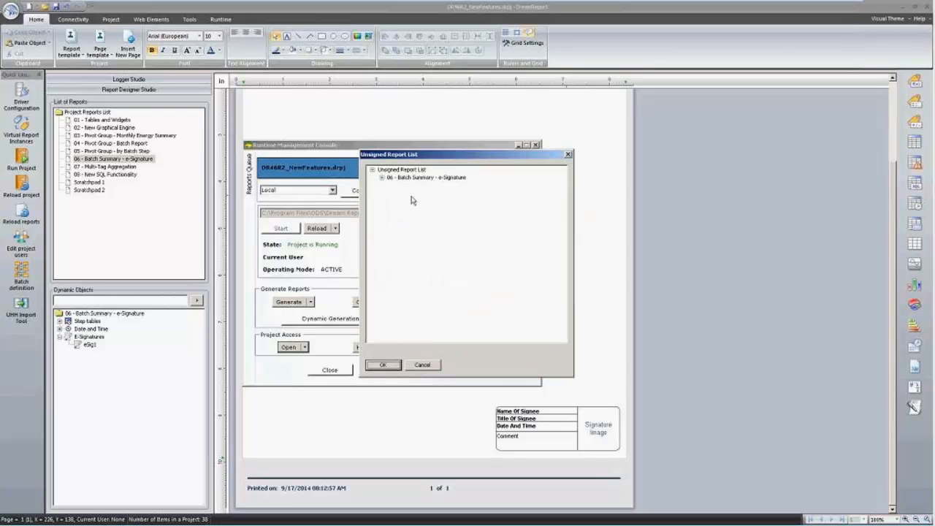
pyautogui.click(382, 177)
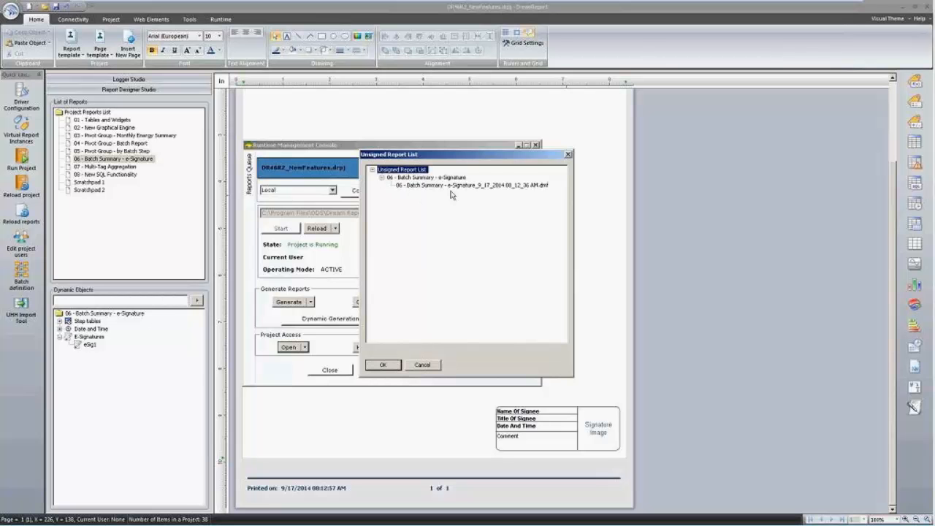
pyautogui.click(509, 186)
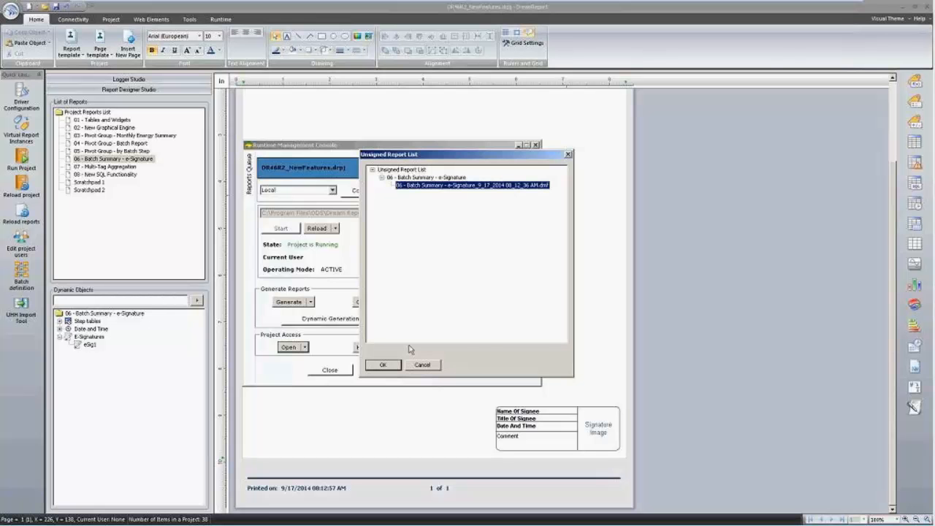
pyautogui.click(383, 364)
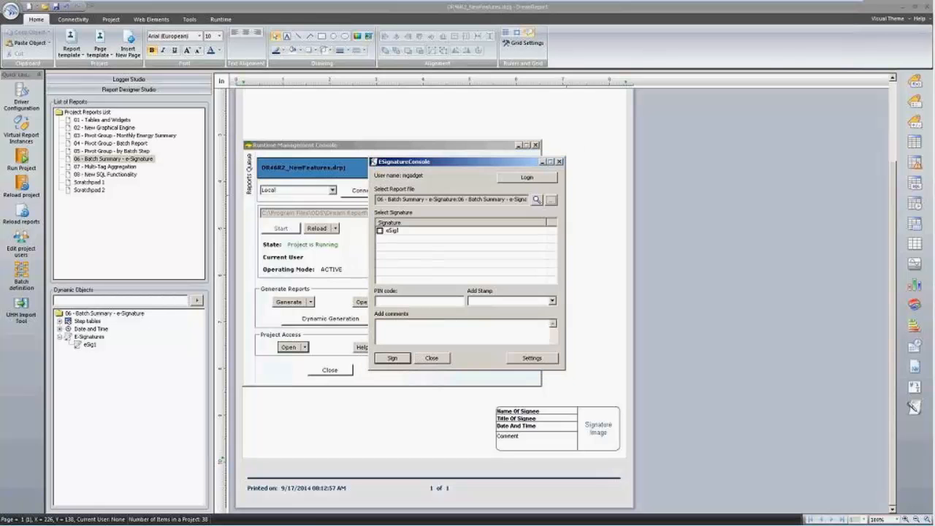
# Sign it with eSig1, the PIN code and the comment 'OK for release to FDA'.
pyautogui.click(380, 230)
pyautogui.click(412, 300)
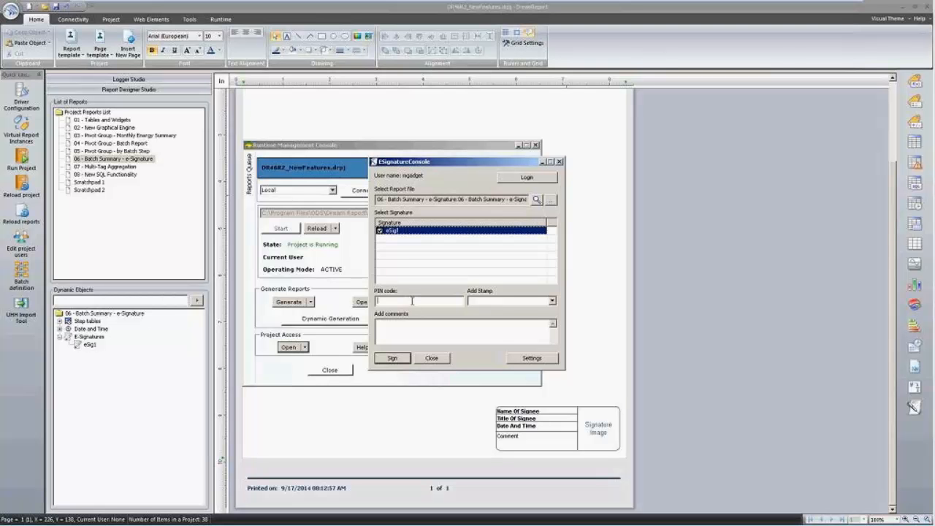
pyautogui.write('****')
pyautogui.write('ase t')
pyautogui.write('o FDA')
pyautogui.click(399, 359)
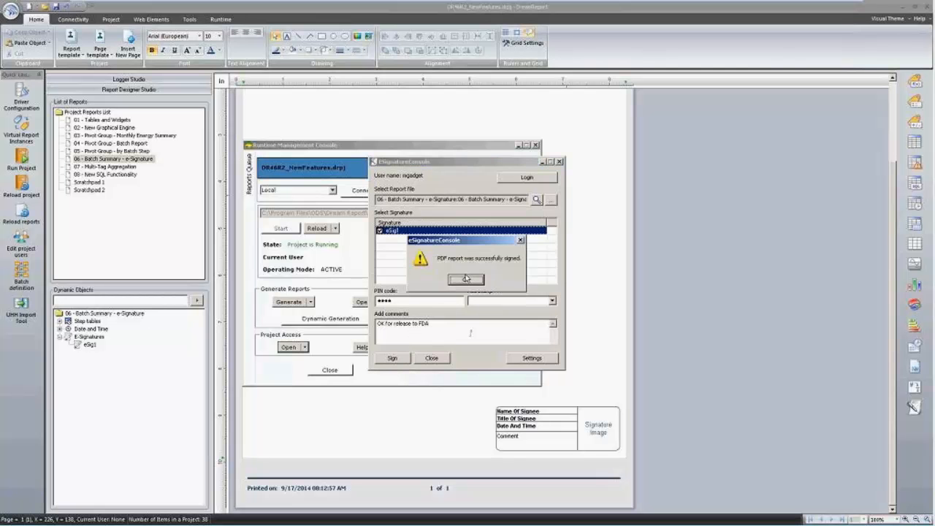
pyautogui.click(466, 278)
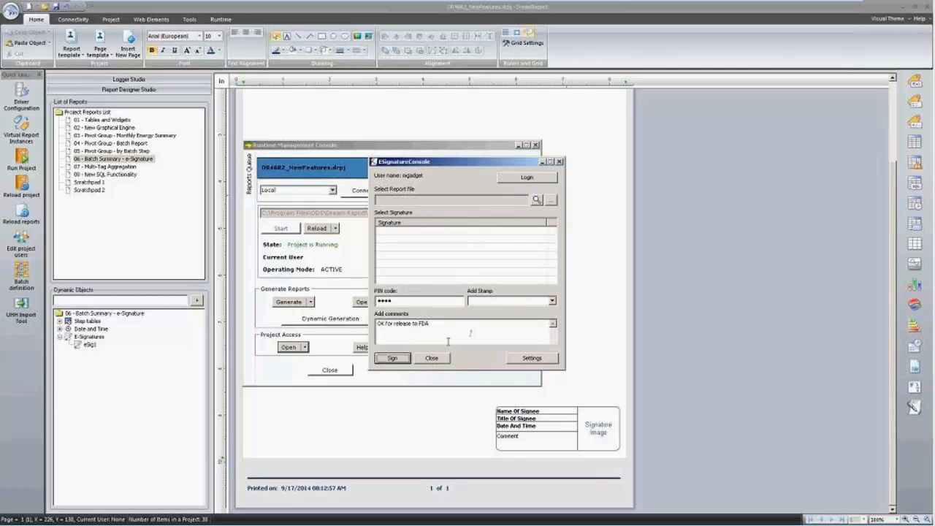
# Open the latest 06 - Batch Summary - e-Signature PDF, zoom in on the filled signature box, then close it.
pyautogui.click(432, 357)
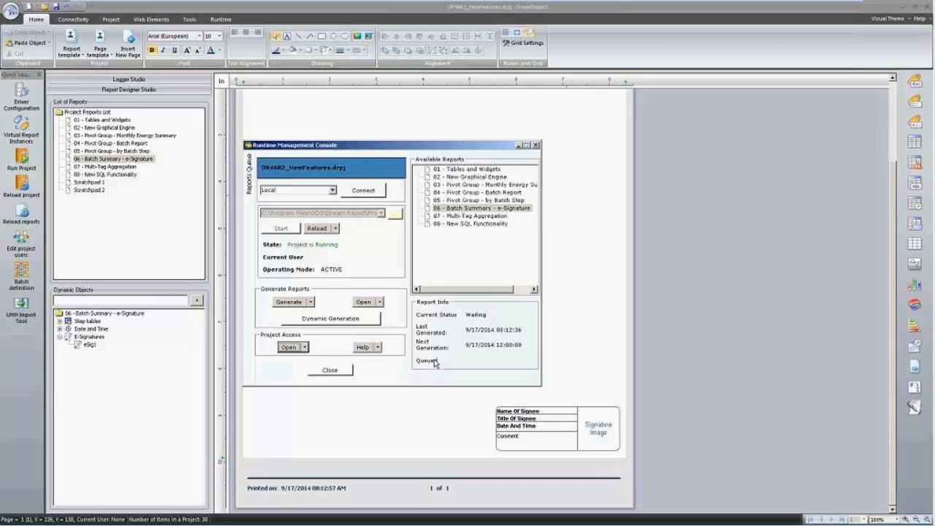
pyautogui.click(471, 209)
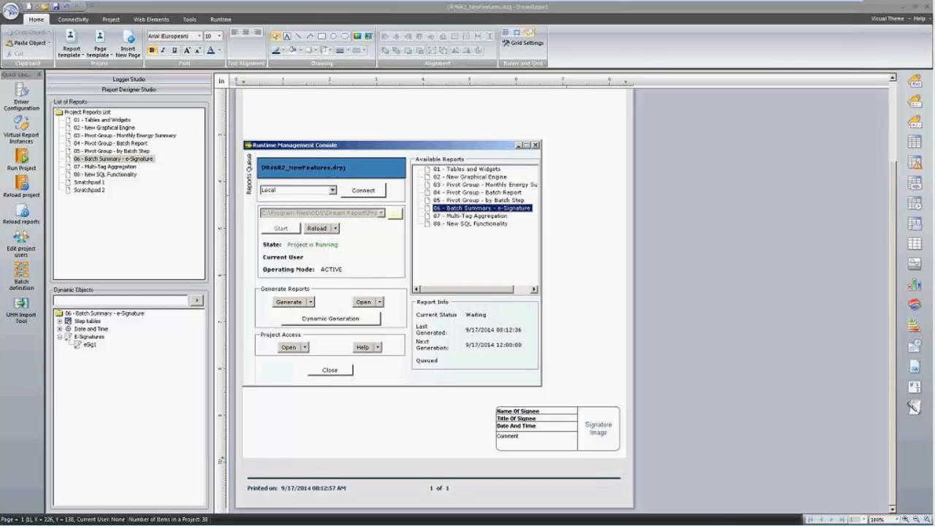
pyautogui.click(363, 301)
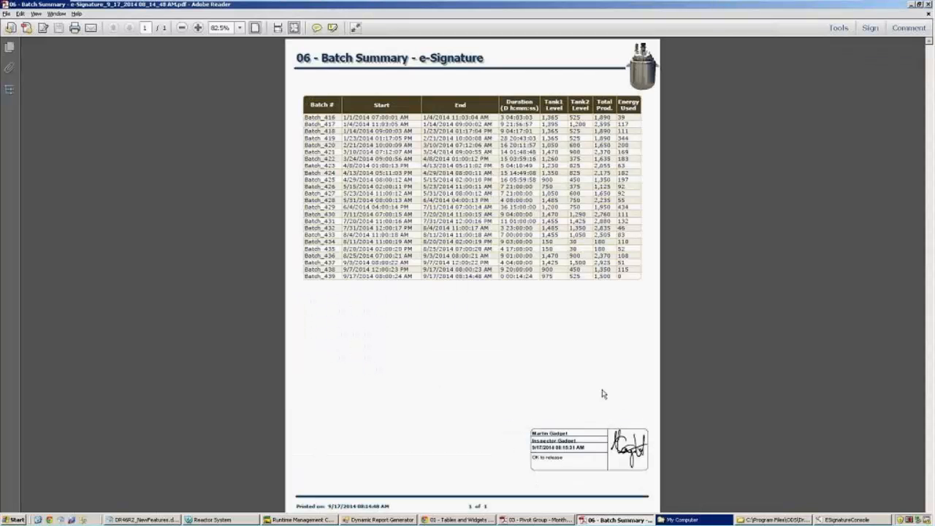
pyautogui.scroll(2, 551, 359)
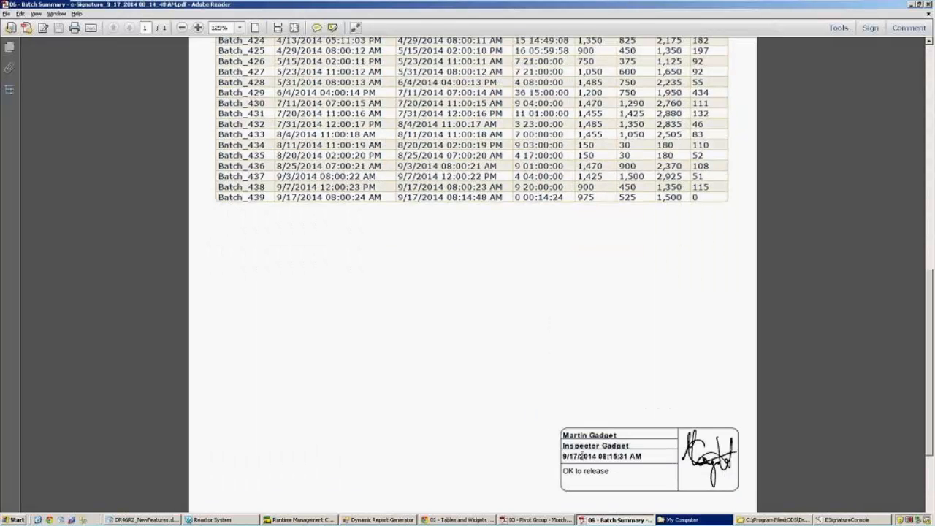
pyautogui.scroll(1, 722, 471)
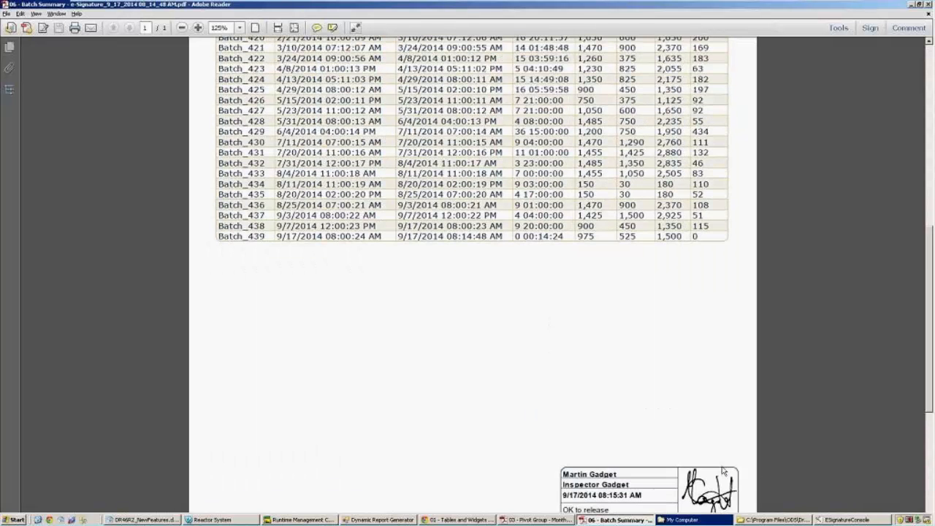
pyautogui.scroll(-2, 723, 464)
pyautogui.scroll(-2, 607, 313)
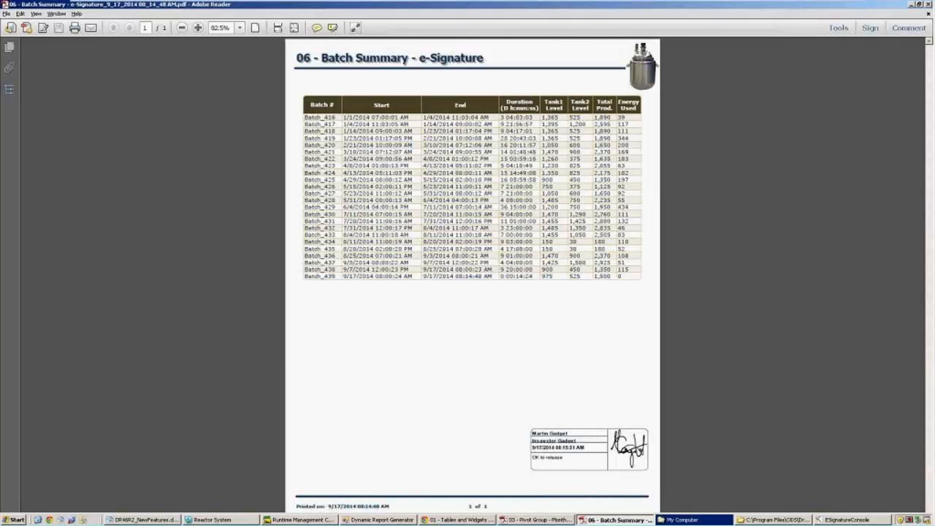
pyautogui.click(928, 4)
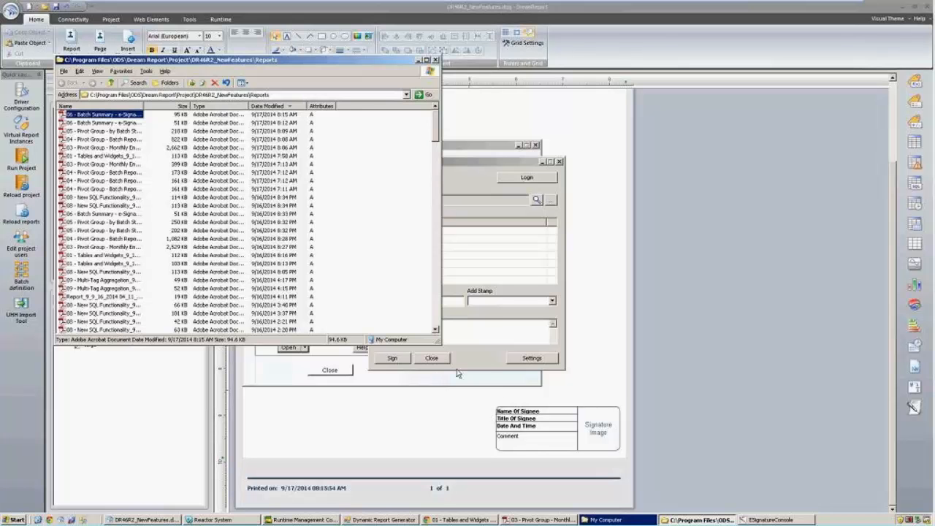
# Close the e-Signature console and the Reports folder, returning to the Dream Report designer.
pyautogui.click(481, 357)
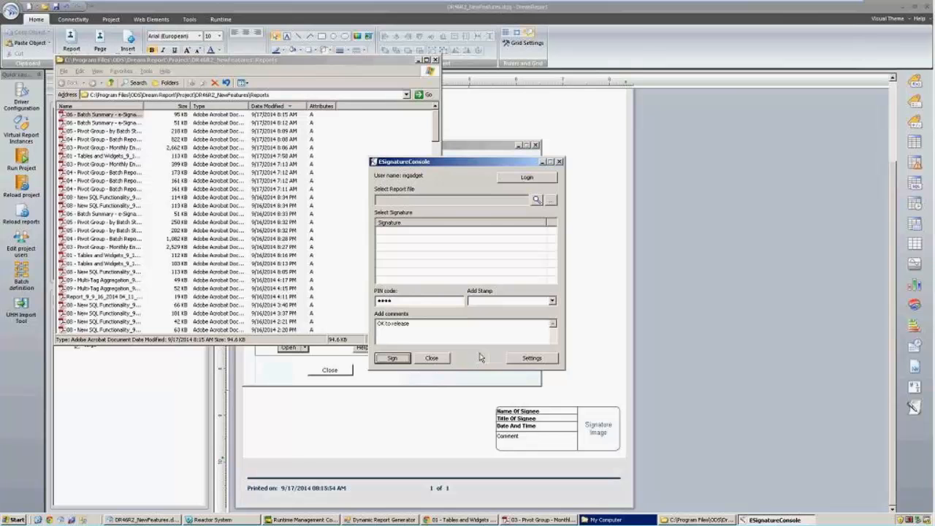
pyautogui.click(434, 361)
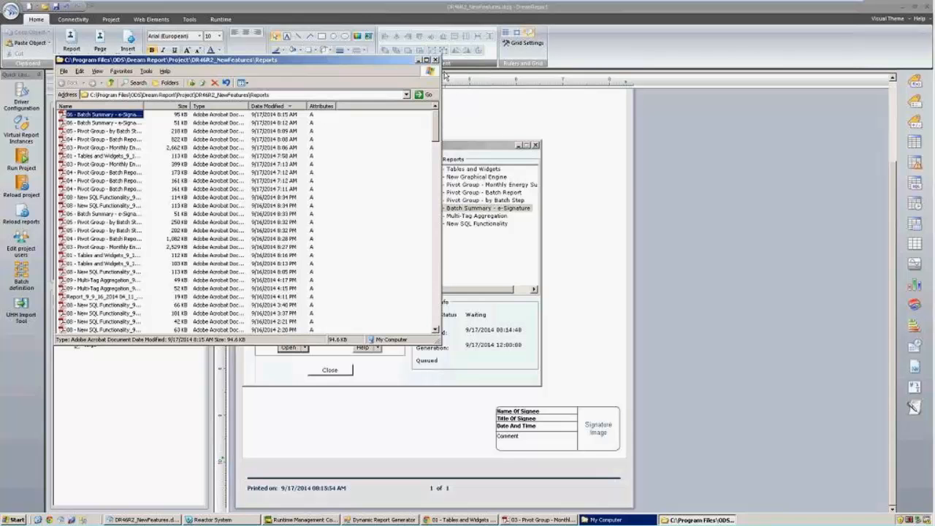
pyautogui.click(434, 59)
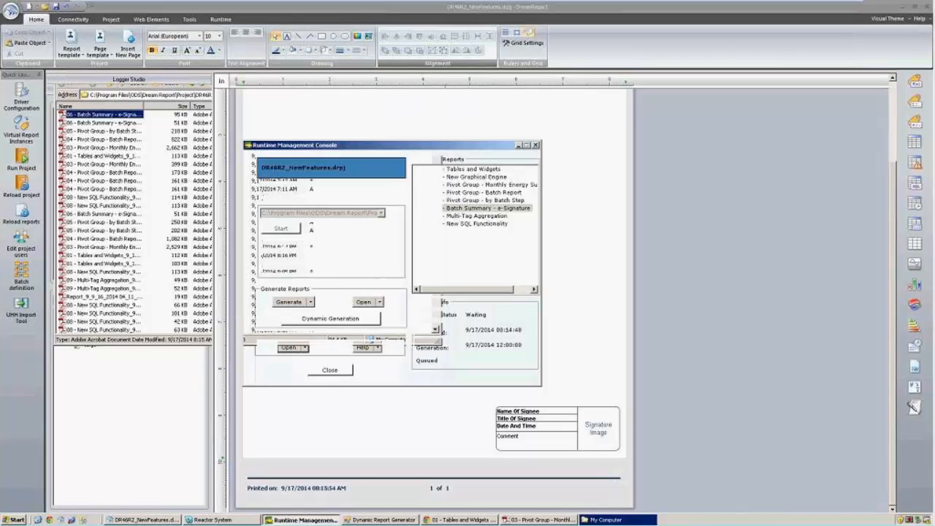
pyautogui.click(488, 118)
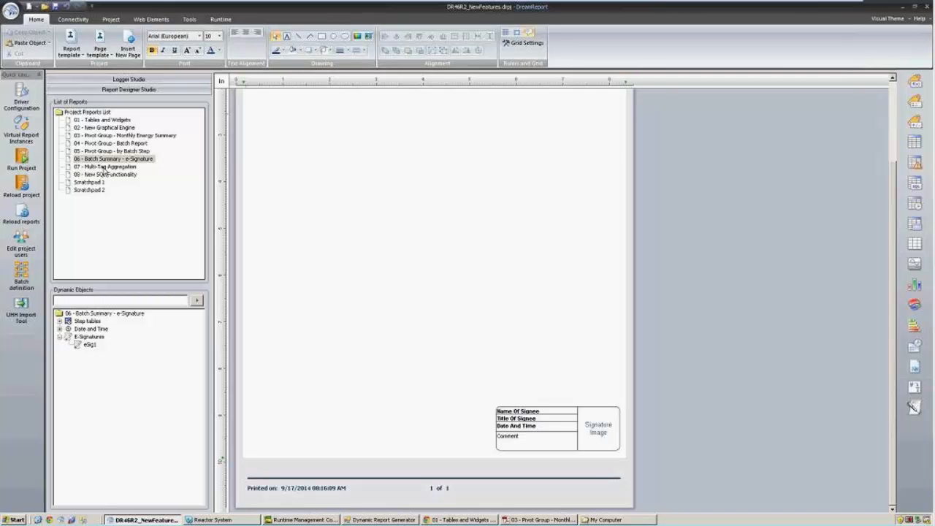
# In the 07 - Multi-Tag Aggregation template, rename the TotTankLevels_m3 expression to TotTankLevels_gal and clear its formula.
pyautogui.click(105, 167)
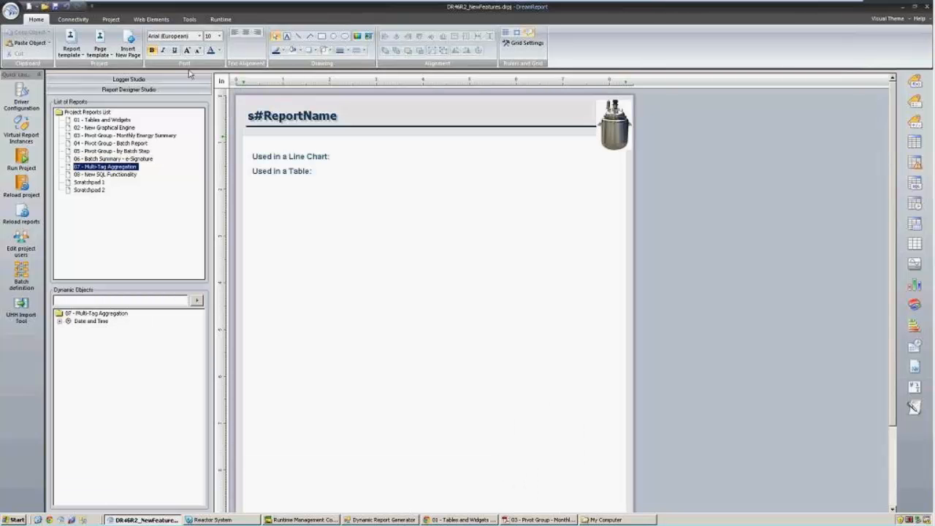
pyautogui.click(191, 20)
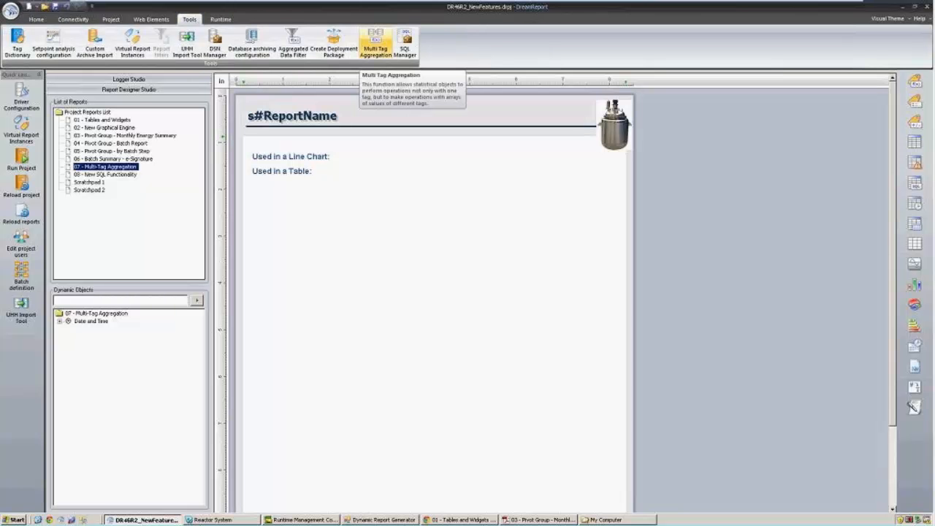
pyautogui.click(377, 38)
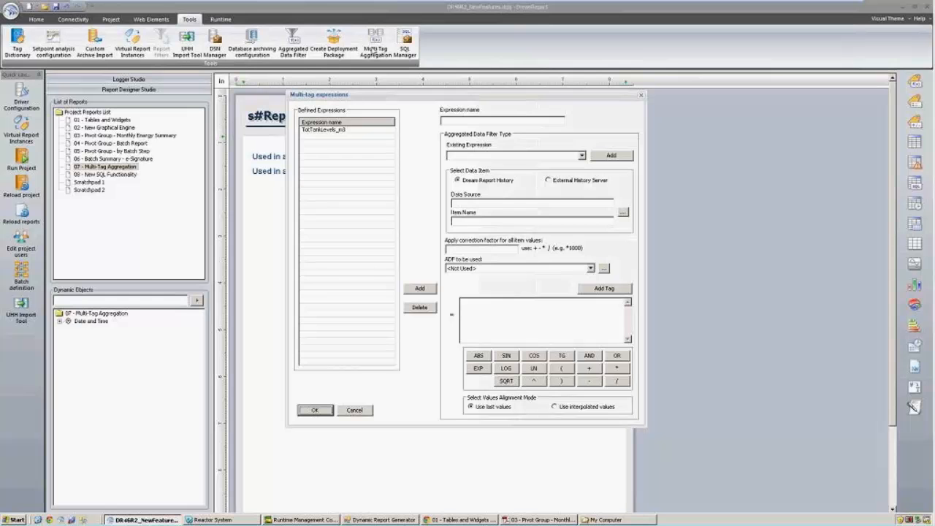
pyautogui.click(343, 129)
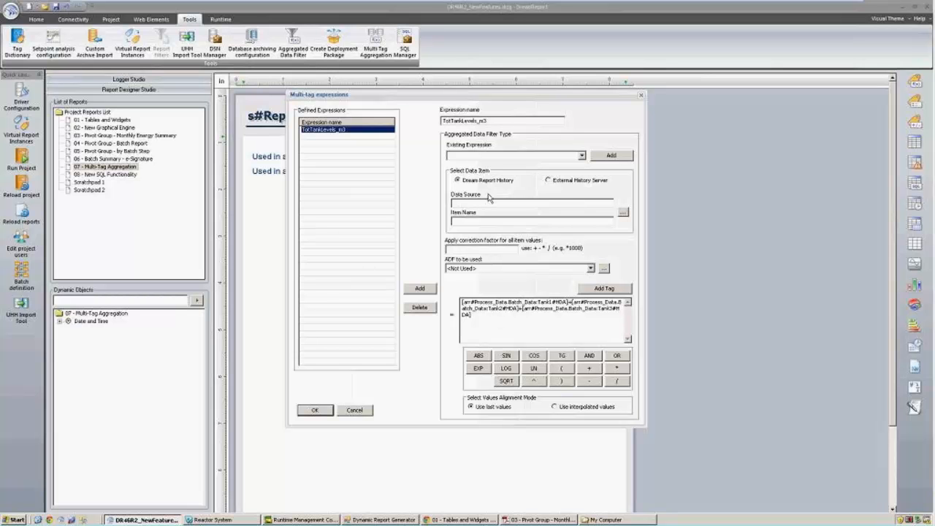
pyautogui.moveTo(479, 122); pyautogui.dragTo(496, 124)
pyautogui.write('gal')
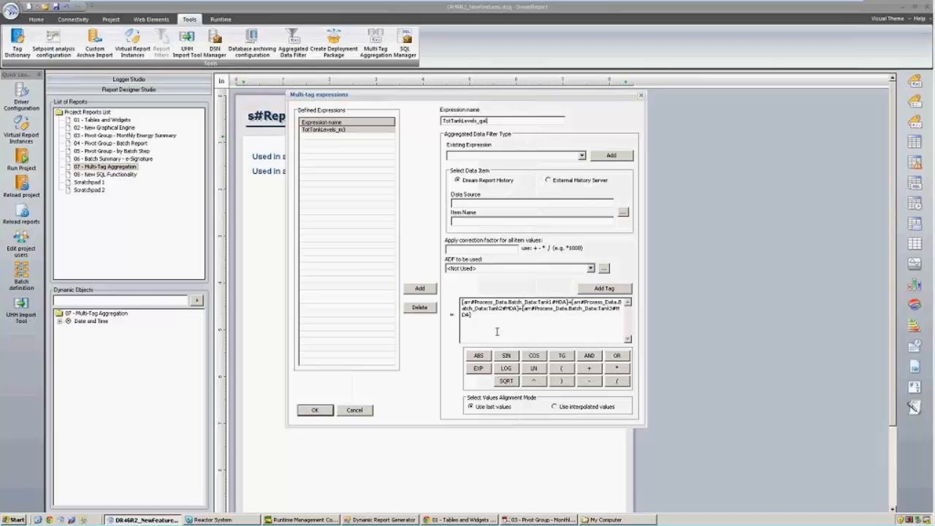
pyautogui.moveTo(496, 332); pyautogui.dragTo(355, 262)
pyautogui.hotkey('ctrl', 'c')
pyautogui.press('Delete')
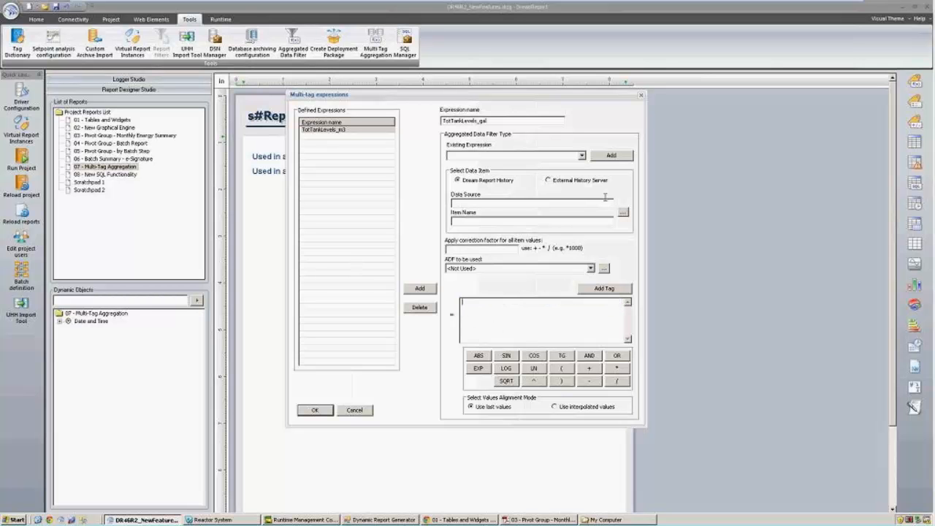
# Build the formula (Tank1+Tank2+Tank3)/3.8 from Process_Data and add the TotTankLevels_gal expression.
pyautogui.click(582, 183)
pyautogui.click(622, 212)
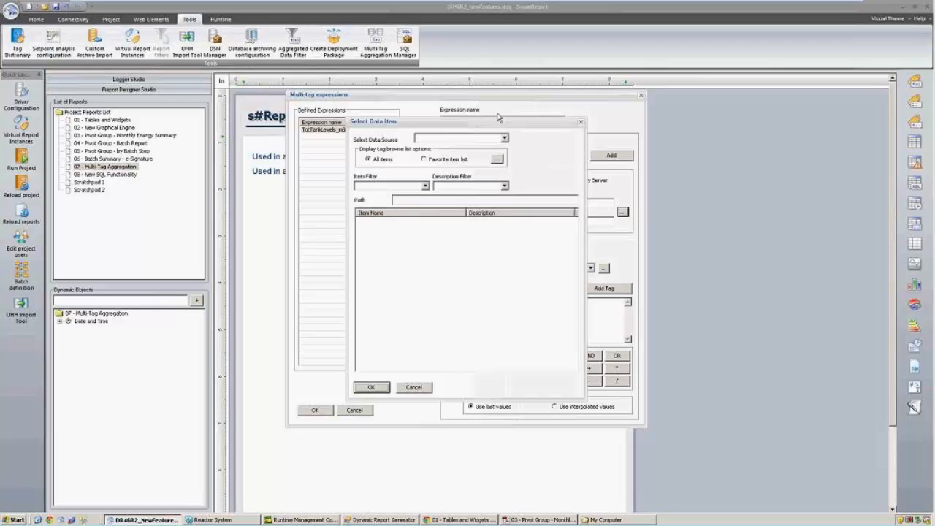
pyautogui.click(504, 138)
pyautogui.click(438, 185)
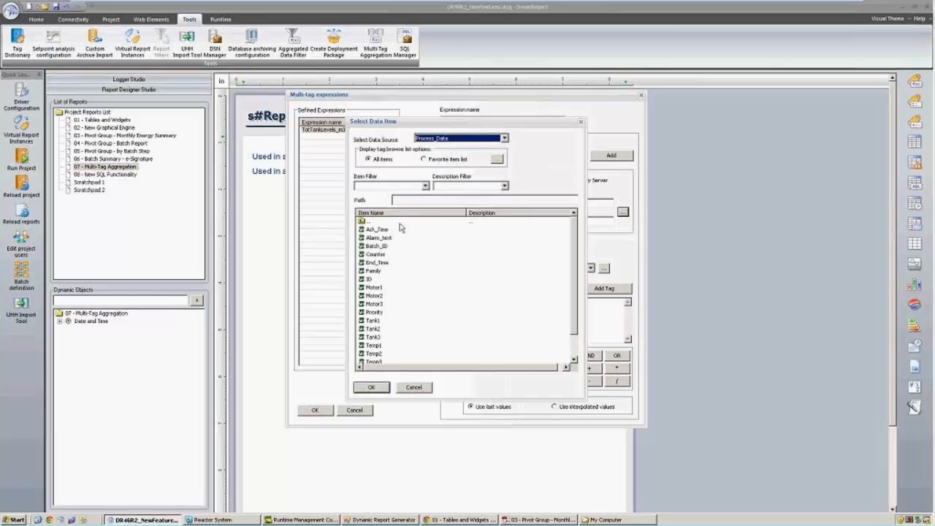
pyautogui.doubleClick(372, 320)
pyautogui.click(600, 288)
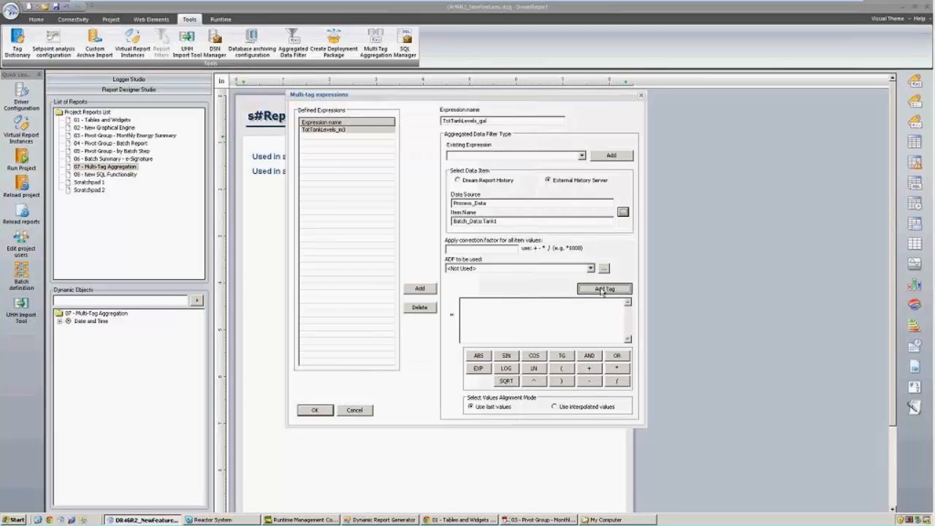
pyautogui.write('+')
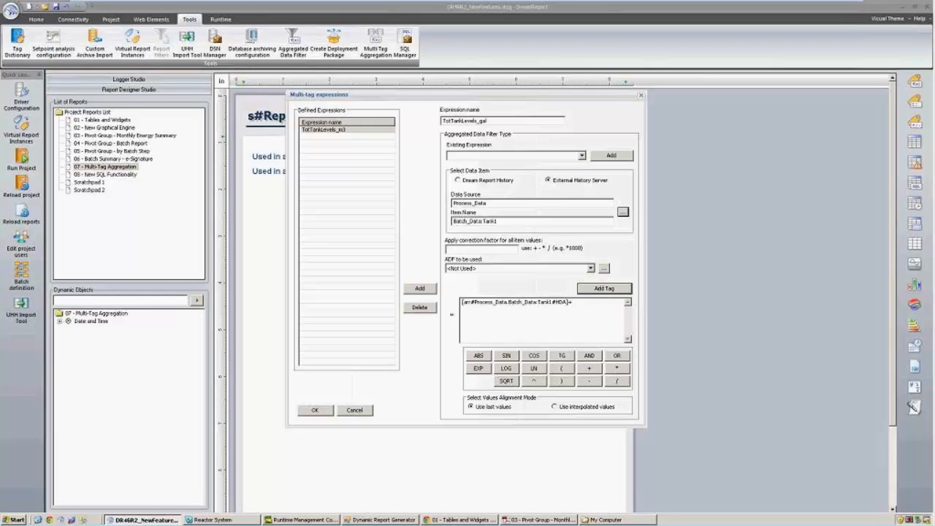
pyautogui.moveTo(574, 305); pyautogui.dragTo(216, 286)
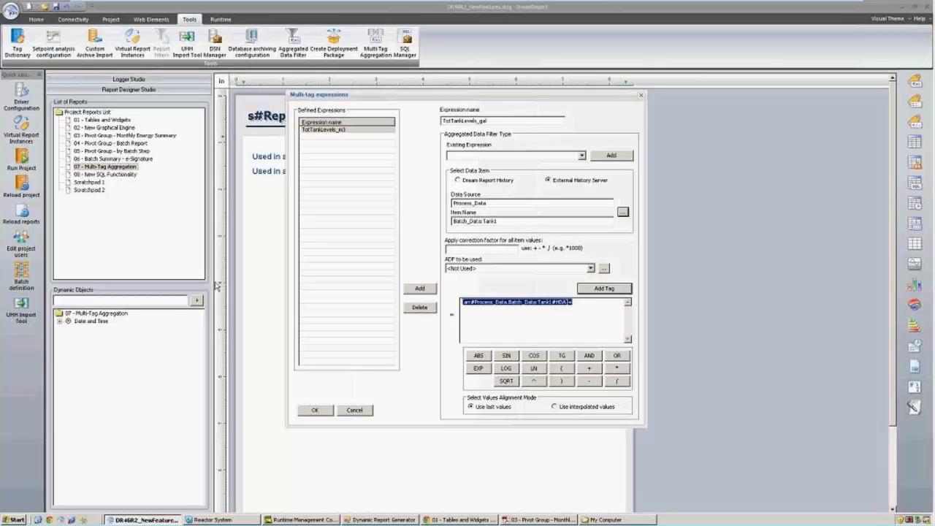
pyautogui.hotkey('ctrl', 'v')
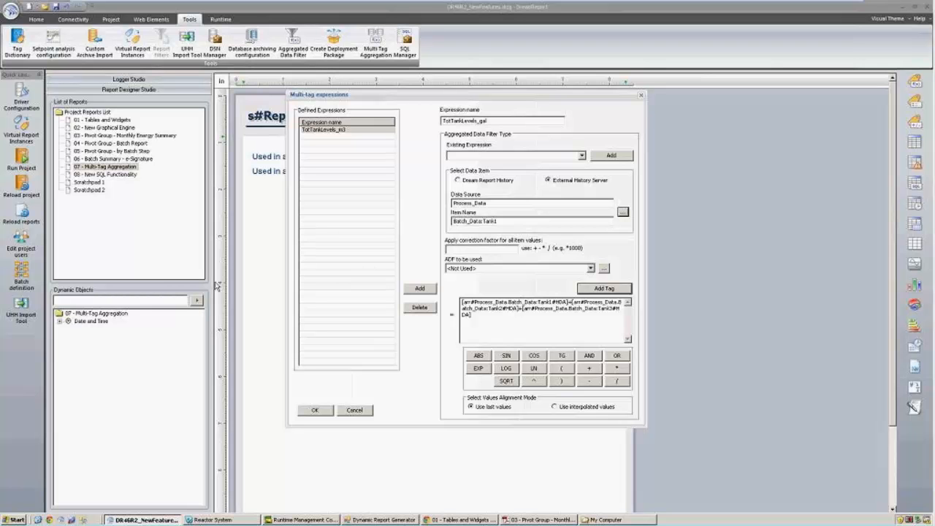
pyautogui.doubleClick(463, 303)
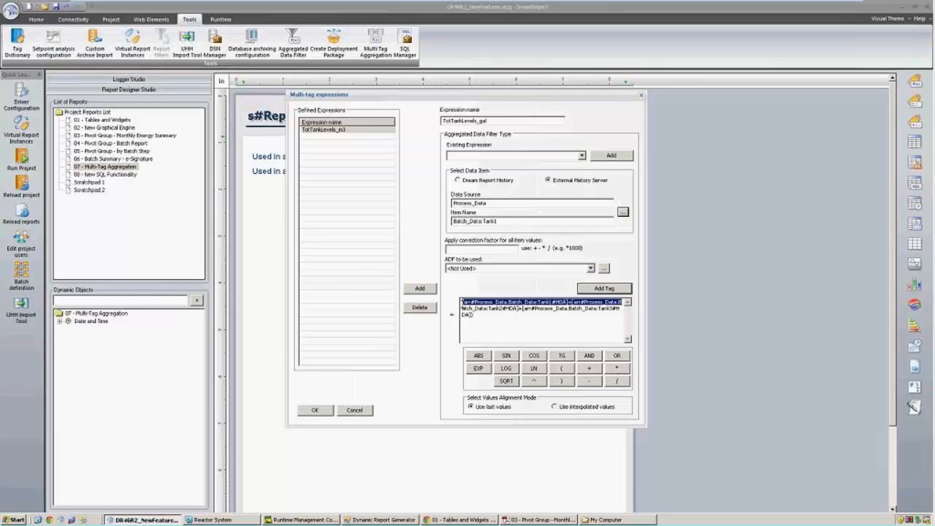
pyautogui.write('([arr#Process_Data.Batch_Data:Tank1#HDA]+[arr#Process_Data.Batch_Data:Tank2#HDA]+[arr#Process_Data.Batch_Data:Tank3#HDA])/3.8')
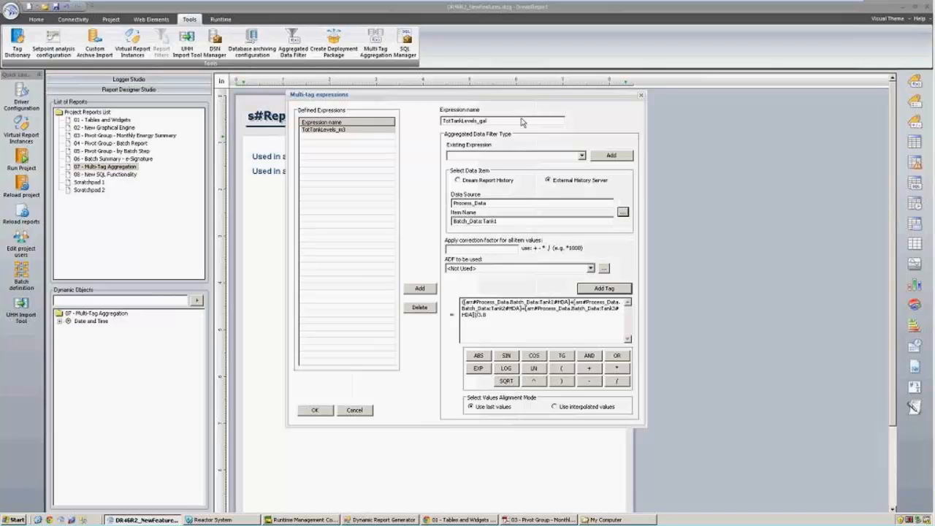
pyautogui.click(434, 288)
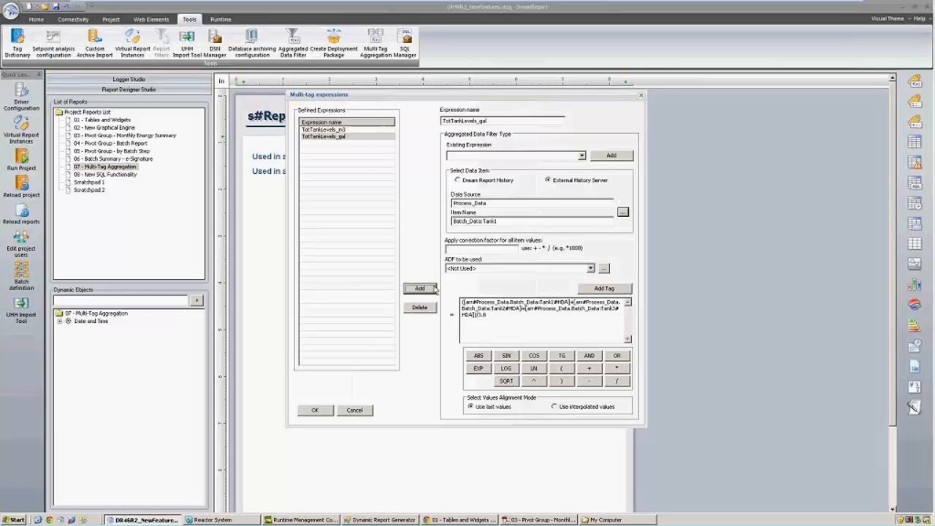
# Compare the TotTankLevels_m3 and TotTankLevels_gal expressions, then confirm and close the editor.
pyautogui.click(336, 131)
pyautogui.click(340, 138)
pyautogui.click(343, 130)
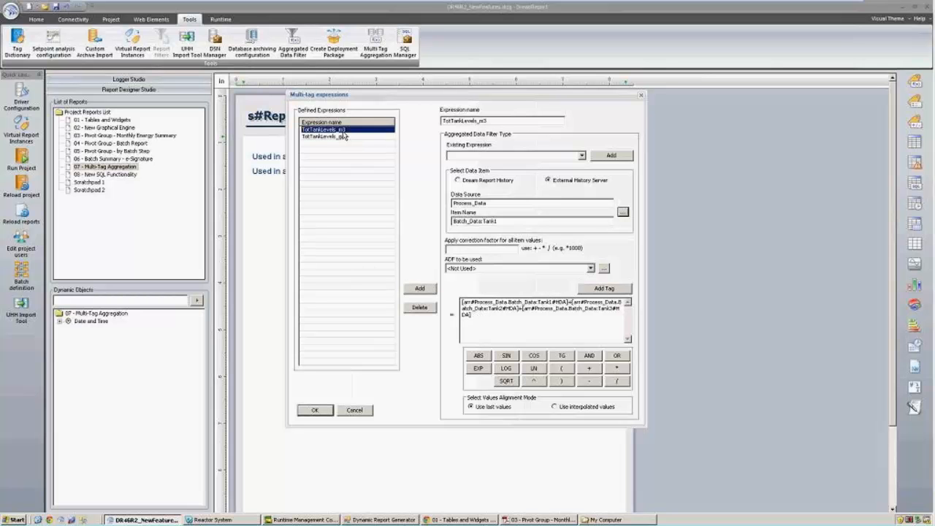
pyautogui.click(349, 136)
pyautogui.click(346, 130)
pyautogui.click(319, 411)
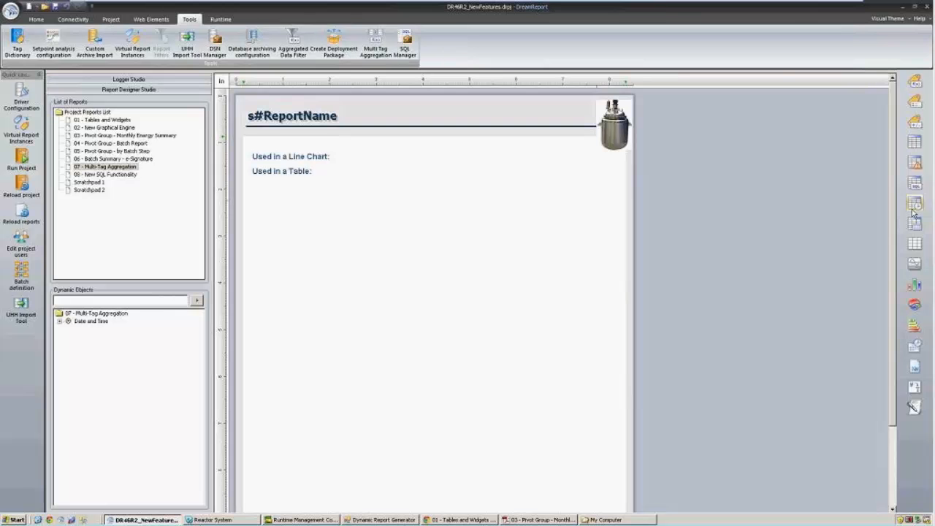
# Draw a chart on the page and add Process_Data Tank1 as its first line.
pyautogui.click(913, 263)
pyautogui.moveTo(253, 184); pyautogui.dragTo(602, 390)
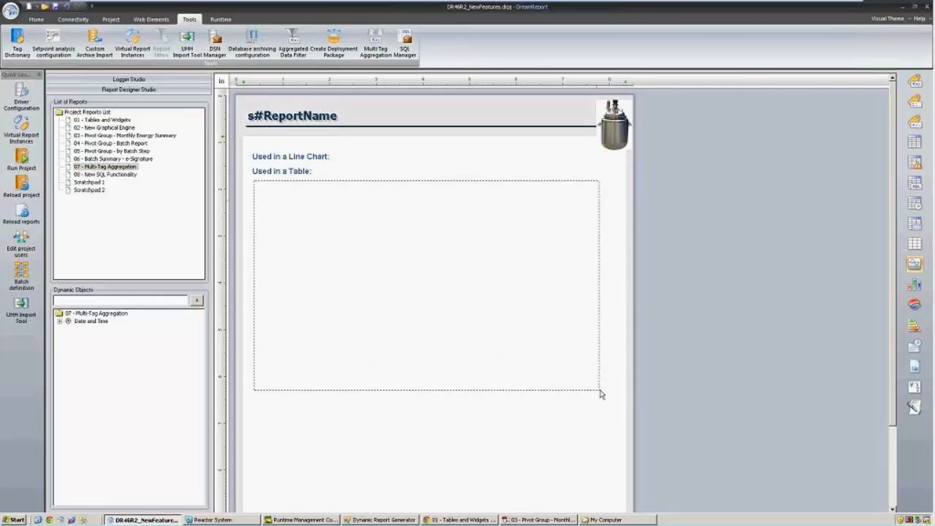
pyautogui.click(541, 104)
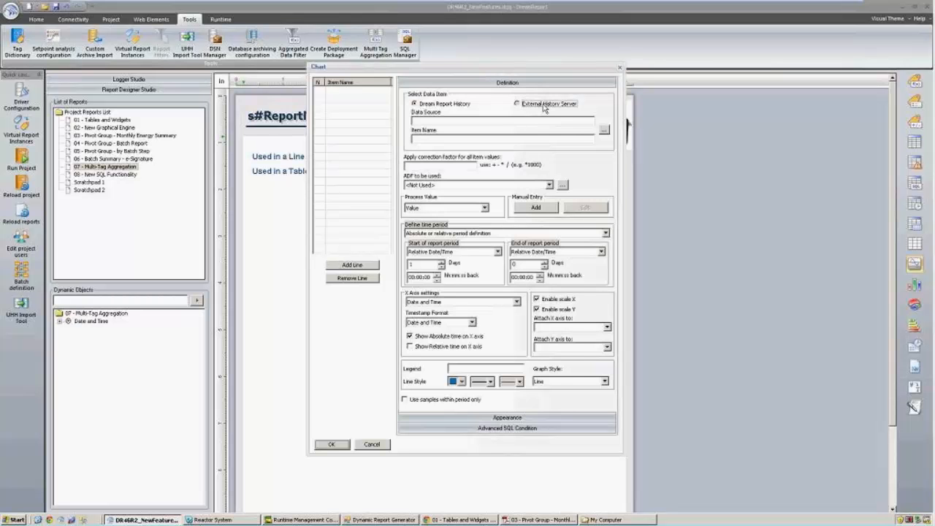
pyautogui.click(603, 131)
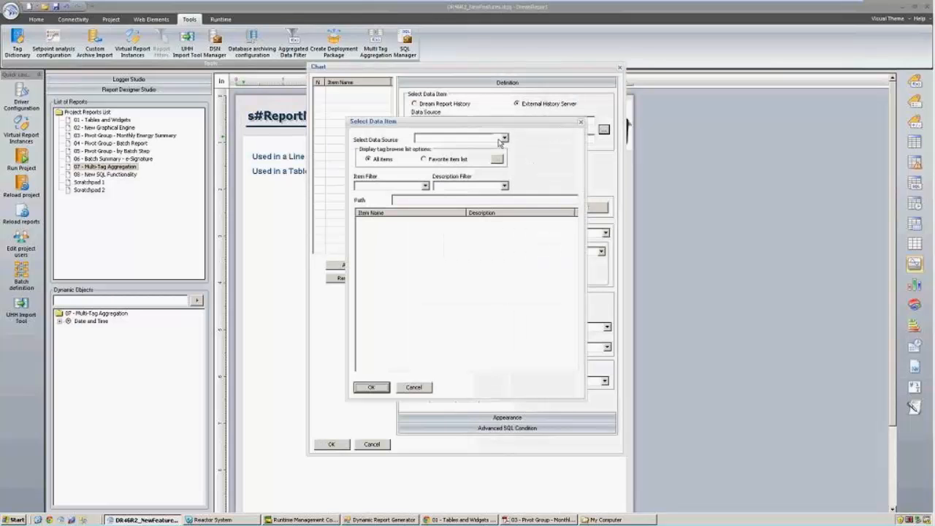
pyautogui.click(460, 138)
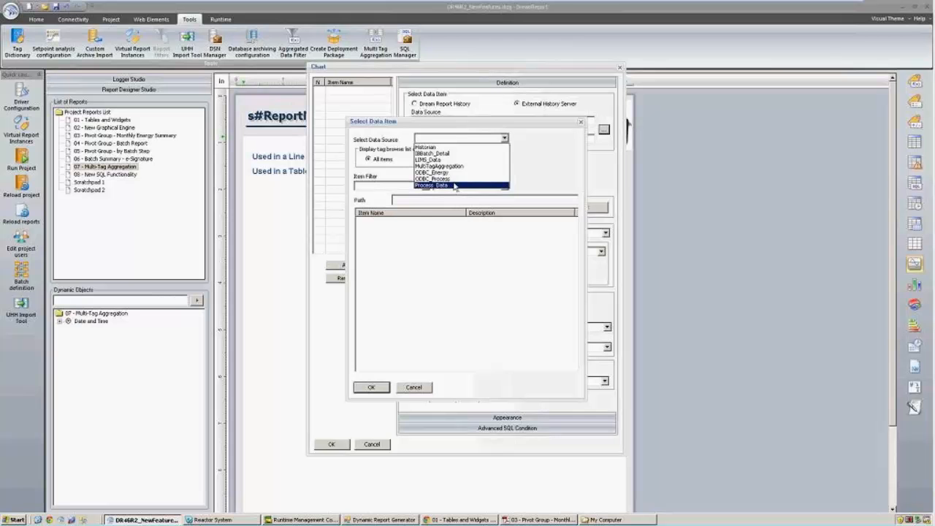
pyautogui.click(453, 185)
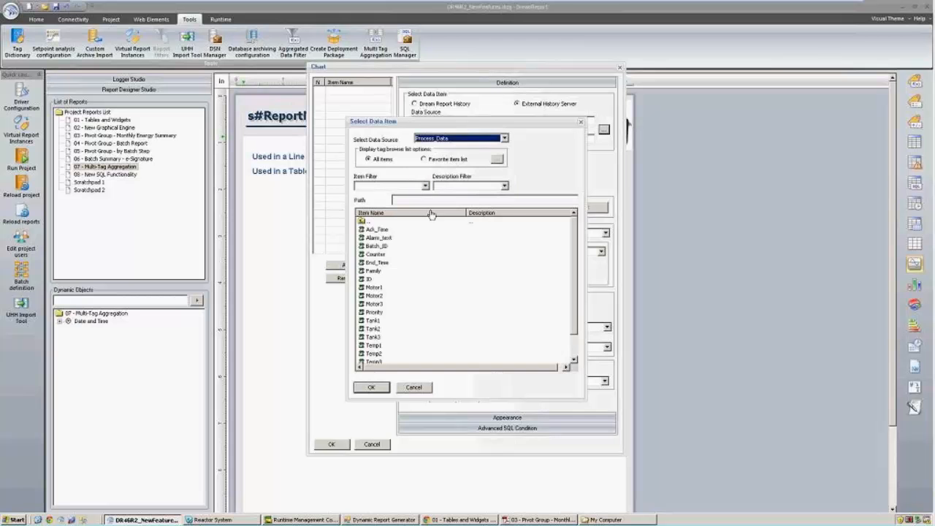
pyautogui.doubleClick(376, 322)
pyautogui.click(367, 267)
# Add the Tank2 and Tank3 tags as the second and third chart lines.
pyautogui.click(603, 130)
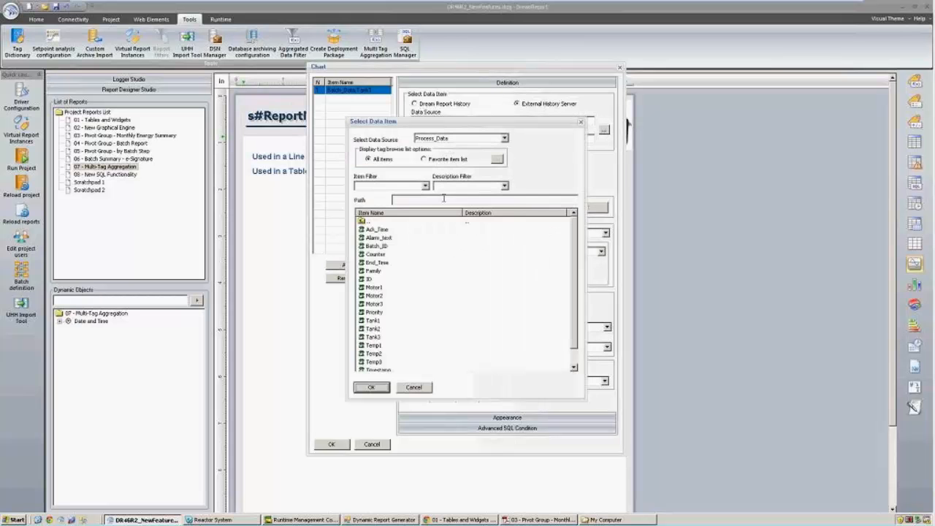
pyautogui.doubleClick(377, 330)
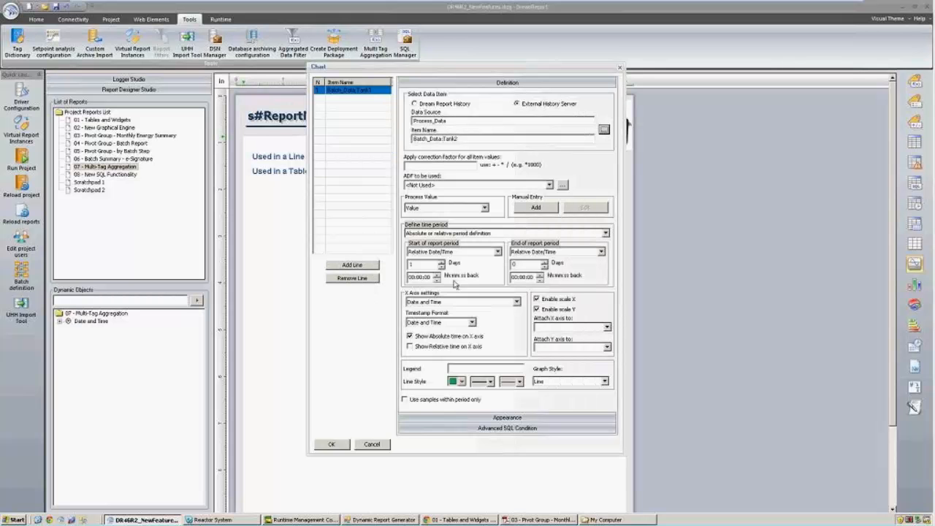
pyautogui.click(532, 211)
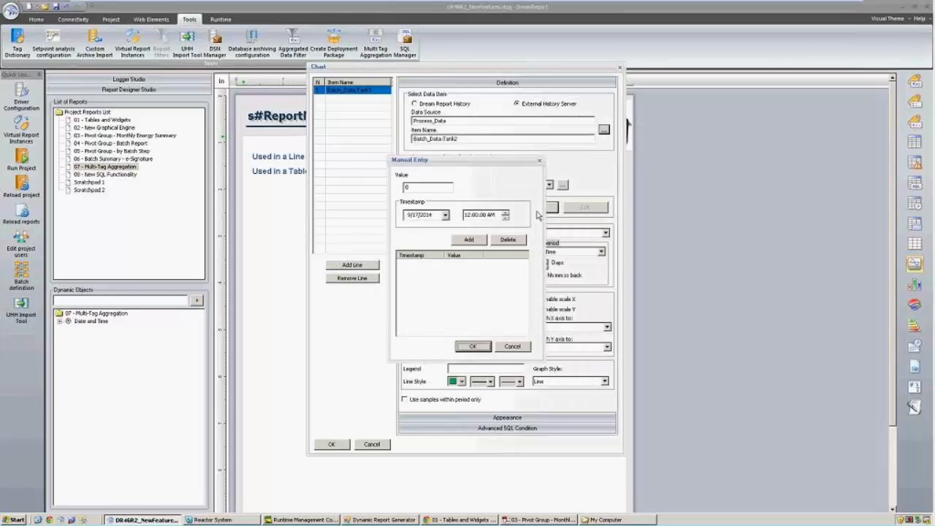
pyautogui.click(521, 351)
pyautogui.click(351, 264)
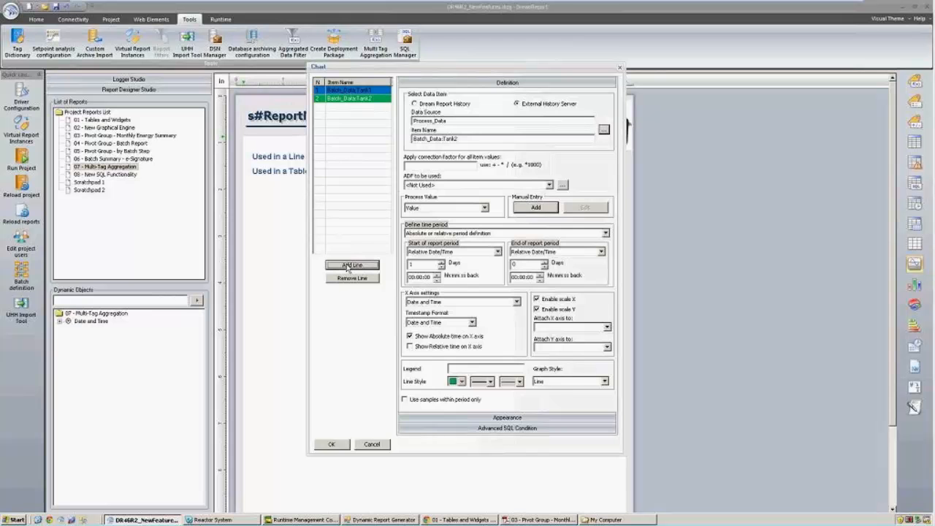
pyautogui.click(603, 130)
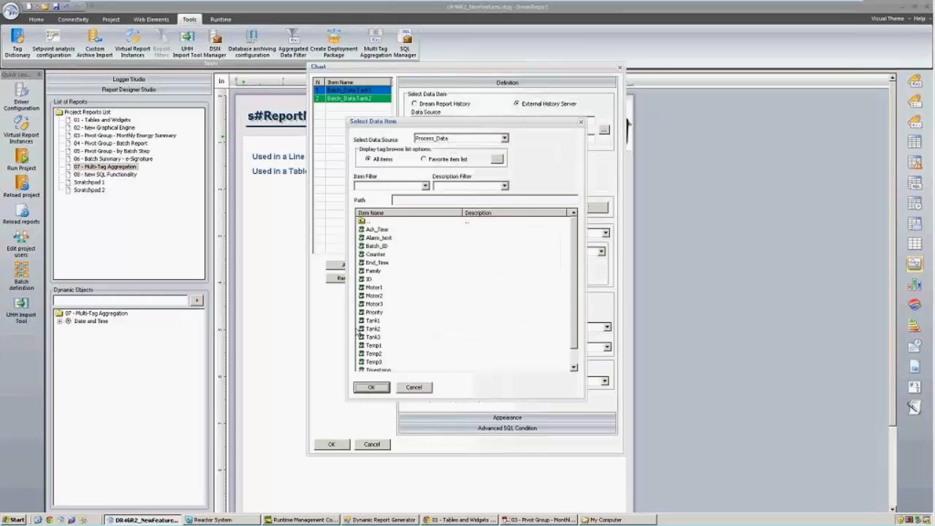
pyautogui.click(375, 337)
pyautogui.click(373, 387)
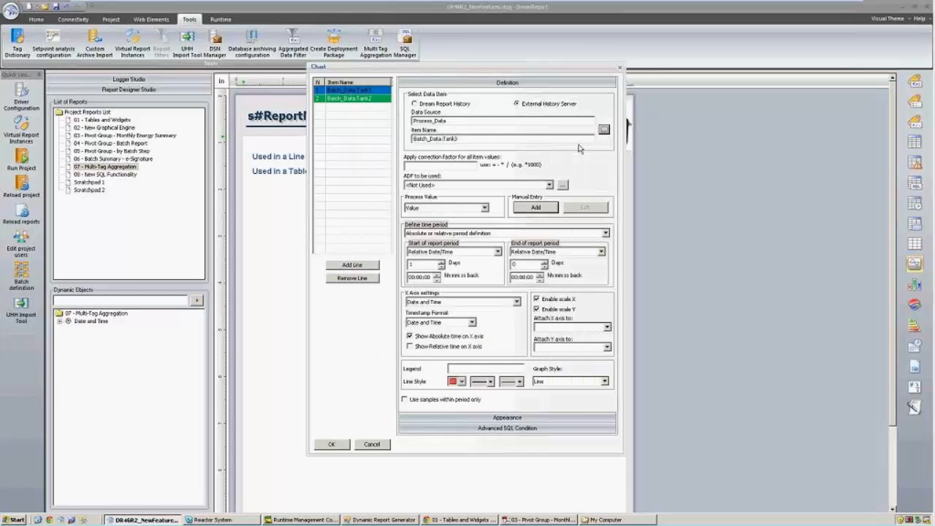
pyautogui.click(603, 132)
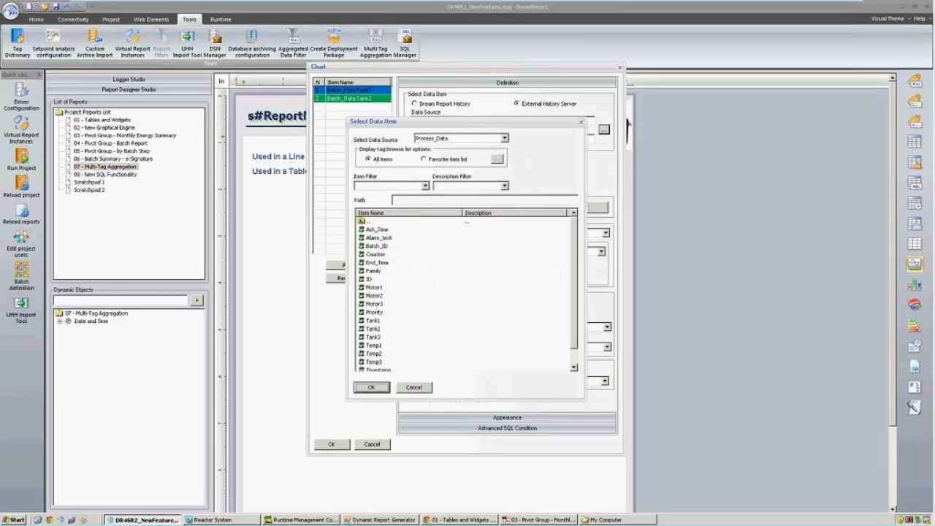
pyautogui.click(422, 384)
pyautogui.click(372, 264)
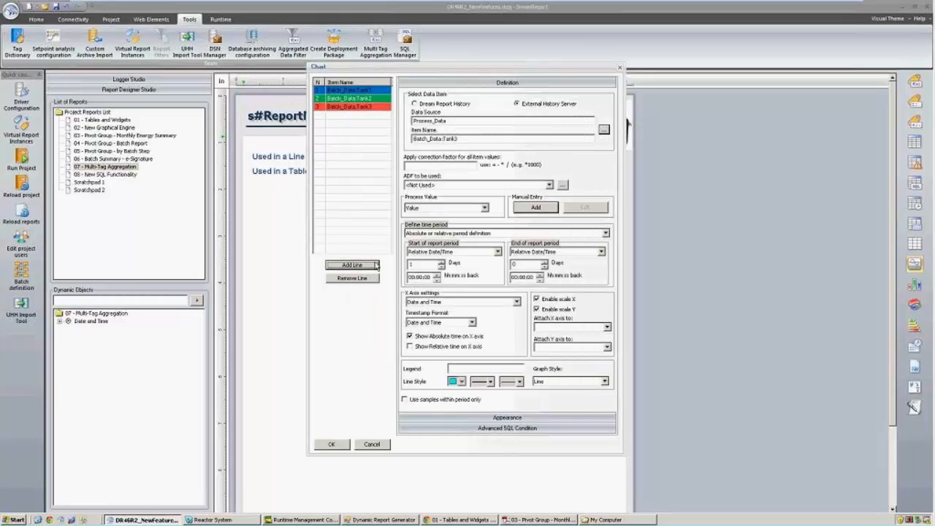
pyautogui.click(604, 131)
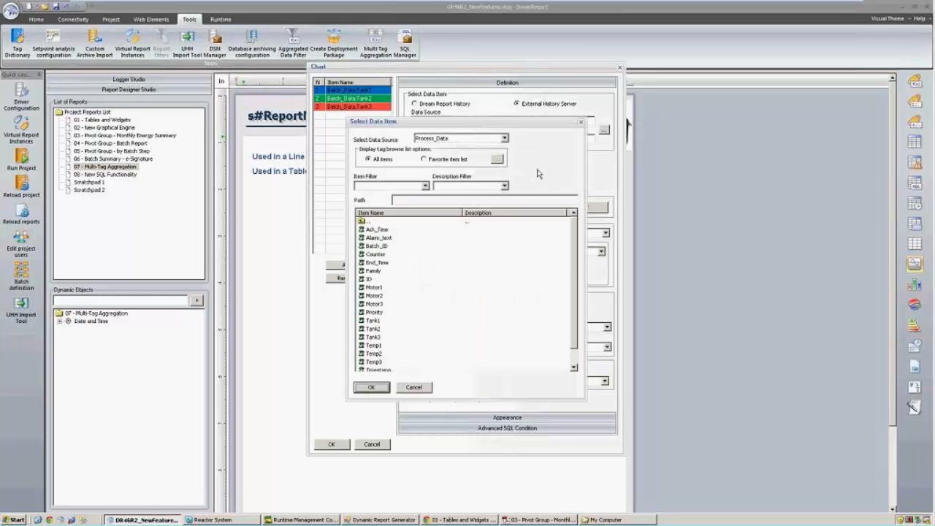
# Add TotTankLevels_m3 from MultiTagAggregation as the fourth line and place the four-line chart on the page.
pyautogui.click(504, 139)
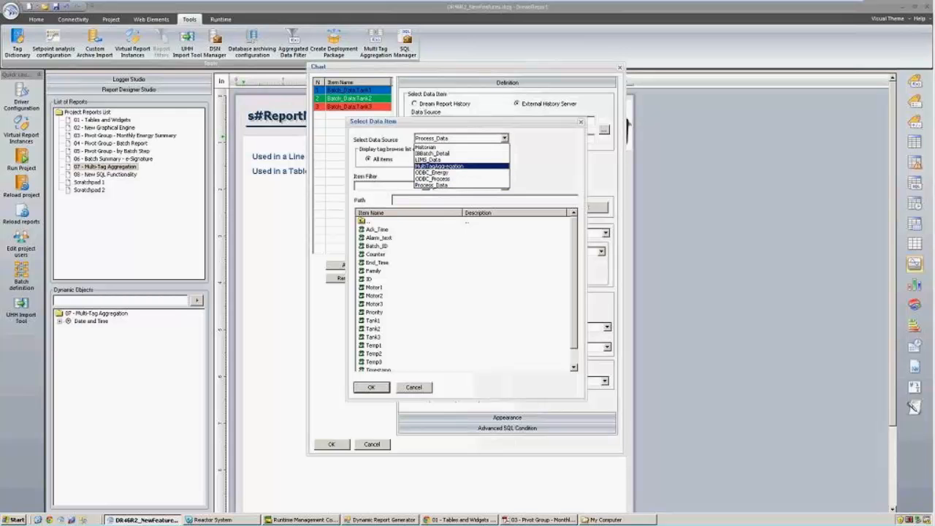
pyautogui.click(459, 165)
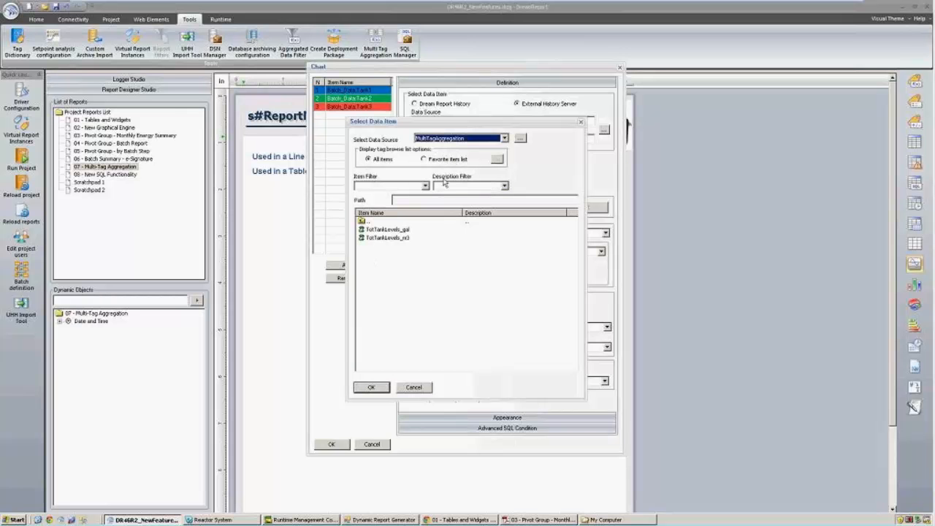
pyautogui.click(390, 239)
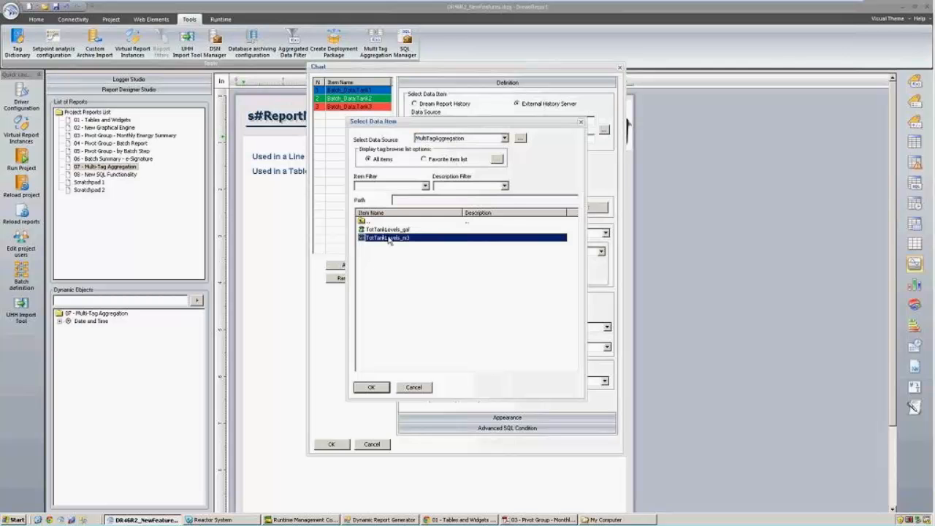
pyautogui.doubleClick(389, 239)
pyautogui.click(369, 265)
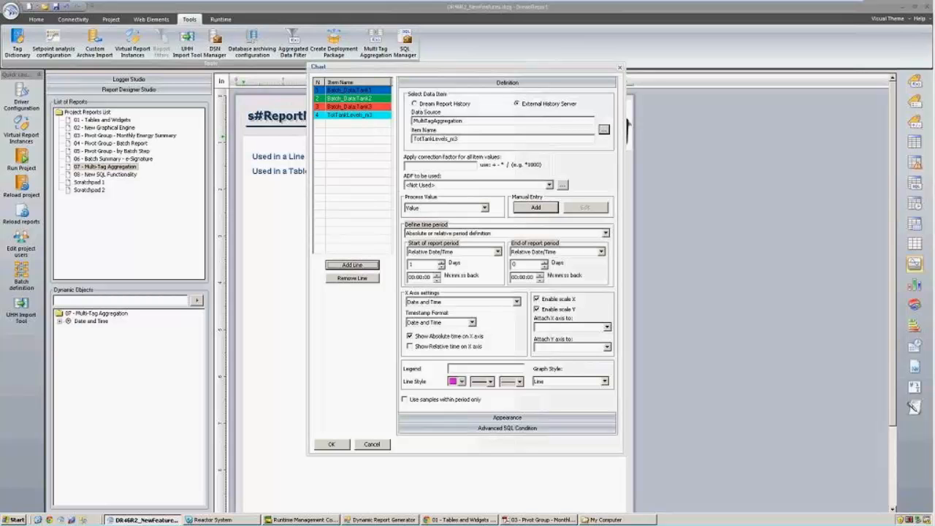
pyautogui.click(374, 93)
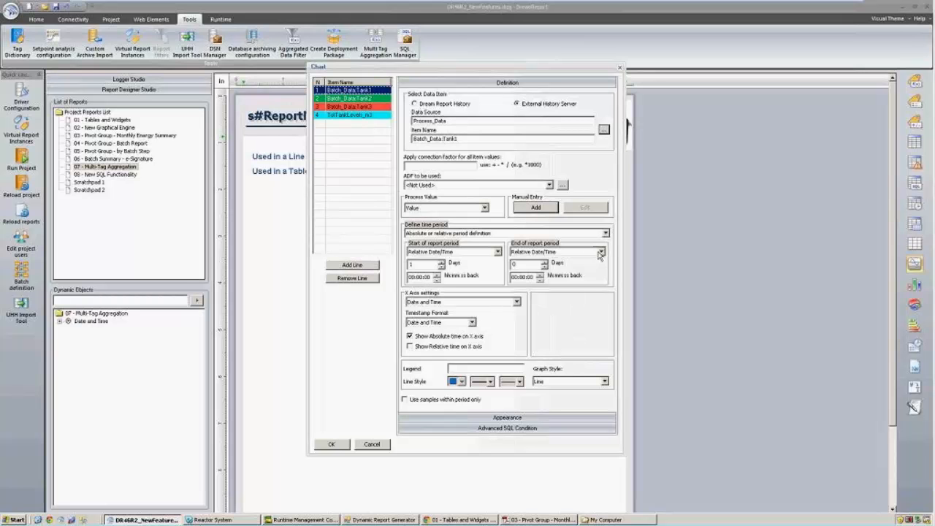
pyautogui.click(331, 444)
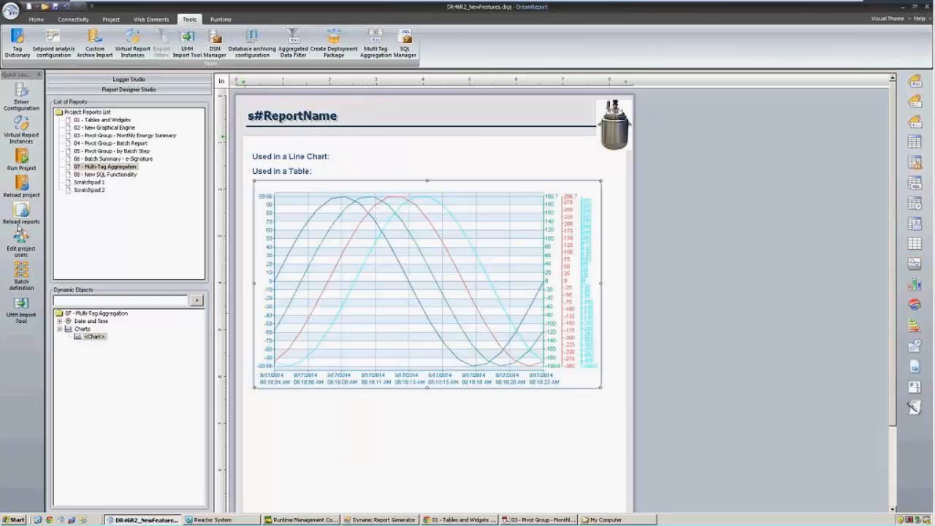
# Save changes, reload the reports, and select 07 - Multi-Tag Aggregation in the runtime console.
pyautogui.click(20, 226)
pyautogui.click(423, 279)
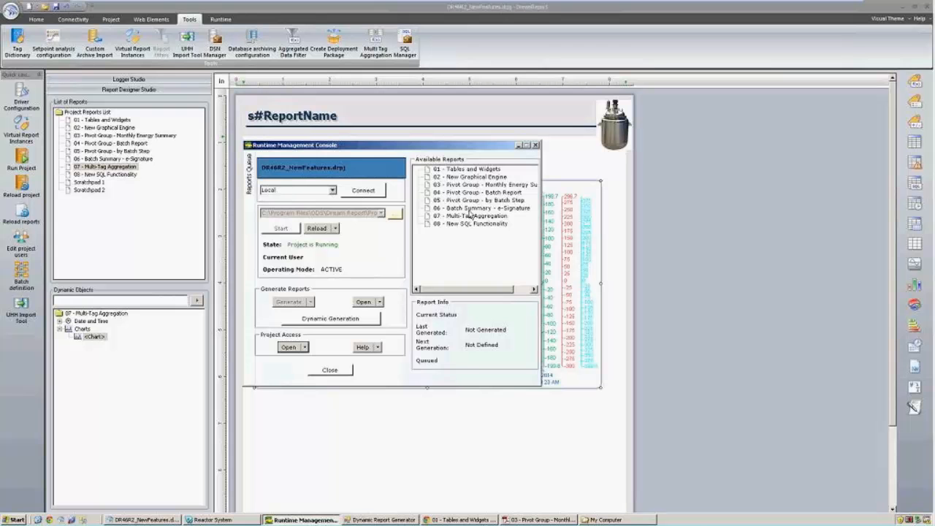
pyautogui.click(471, 214)
# Generate the 07 - Multi-Tag Aggregation report to view its four-line chart PDF.
pyautogui.click(290, 301)
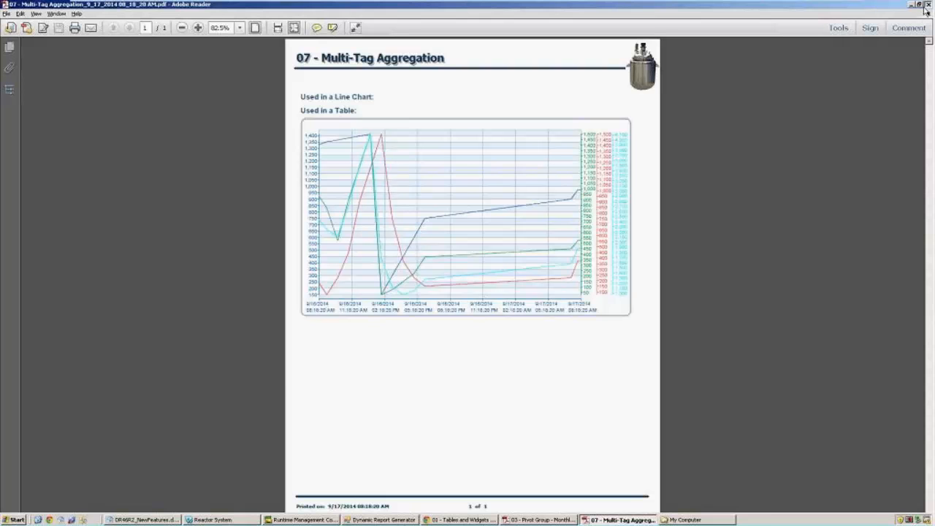
# Close the Multi-Tag Aggregation PDF and select the line chart in the designer.
pyautogui.click(928, 4)
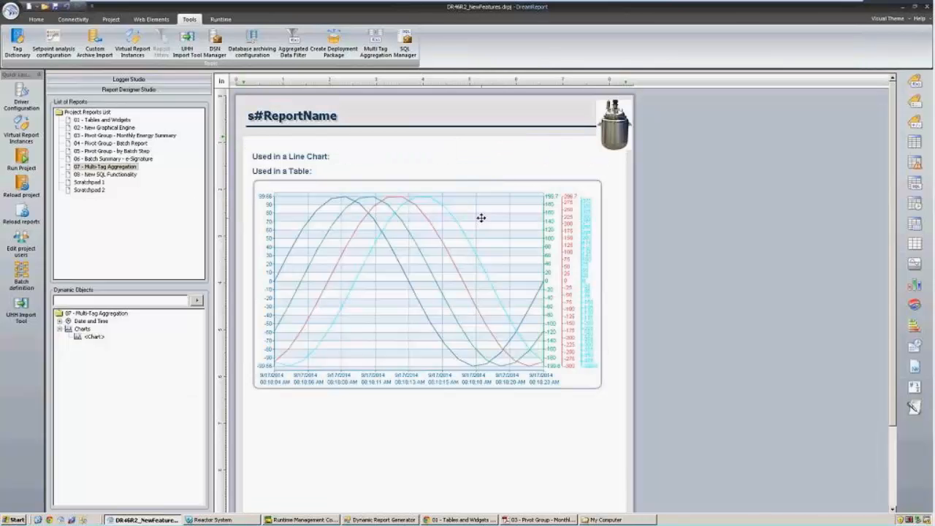
pyautogui.click(481, 218)
# Shorten the line chart and draw a new item table area below it.
pyautogui.moveTo(427, 387); pyautogui.dragTo(427, 311)
pyautogui.click(451, 373)
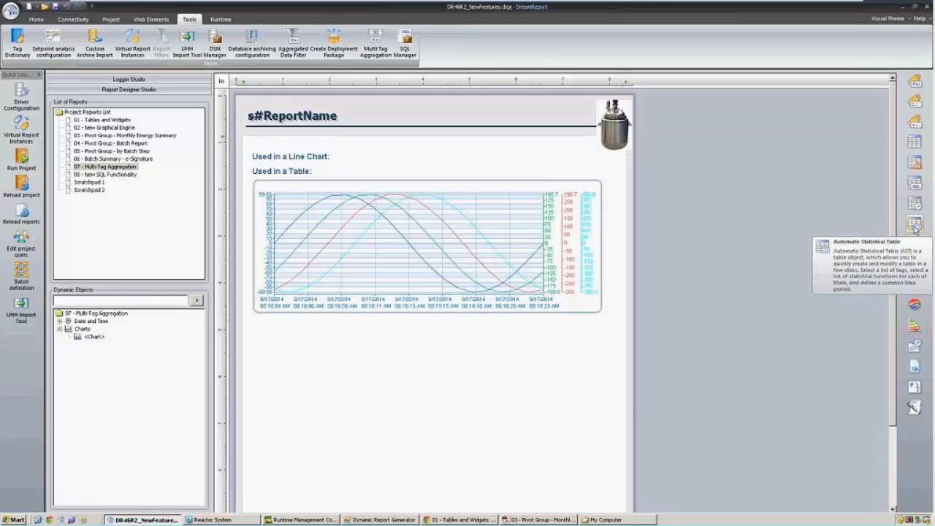
pyautogui.click(913, 141)
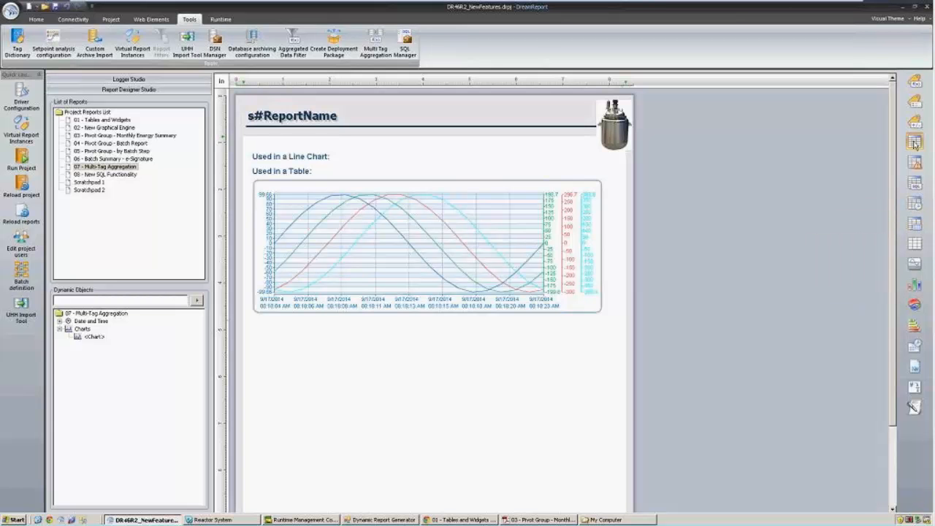
pyautogui.moveTo(255, 325); pyautogui.dragTo(572, 377)
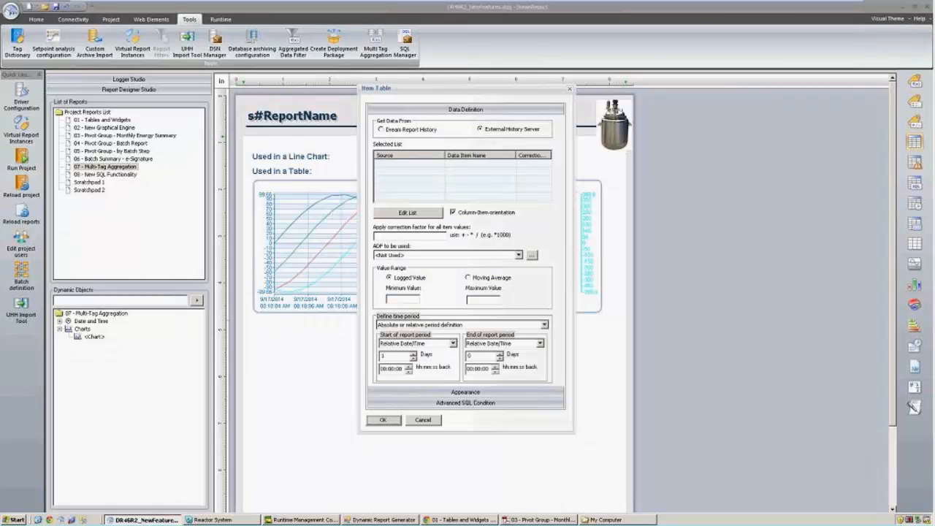
# Add MultiTagAggregation tags TotTankLevels_gal and TotTankLevels_m3 to the item table.
pyautogui.click(432, 217)
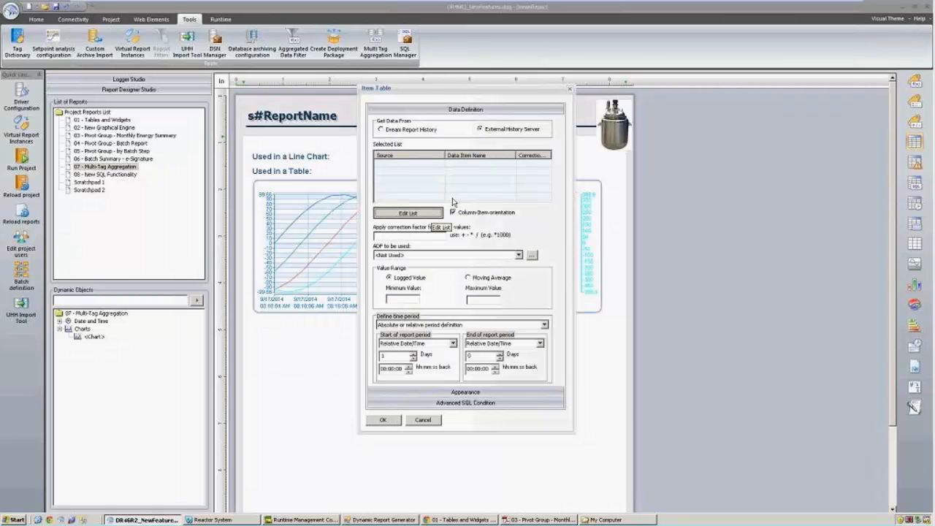
pyautogui.click(435, 133)
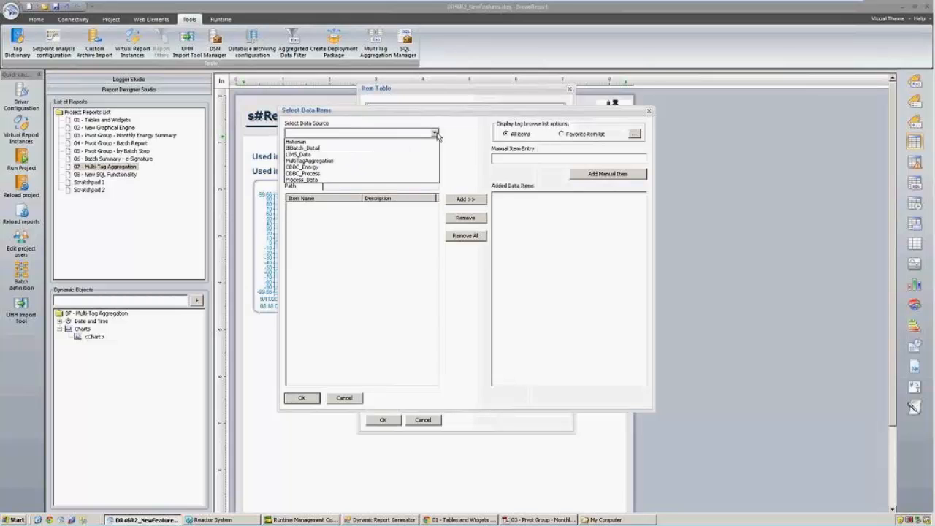
pyautogui.click(396, 160)
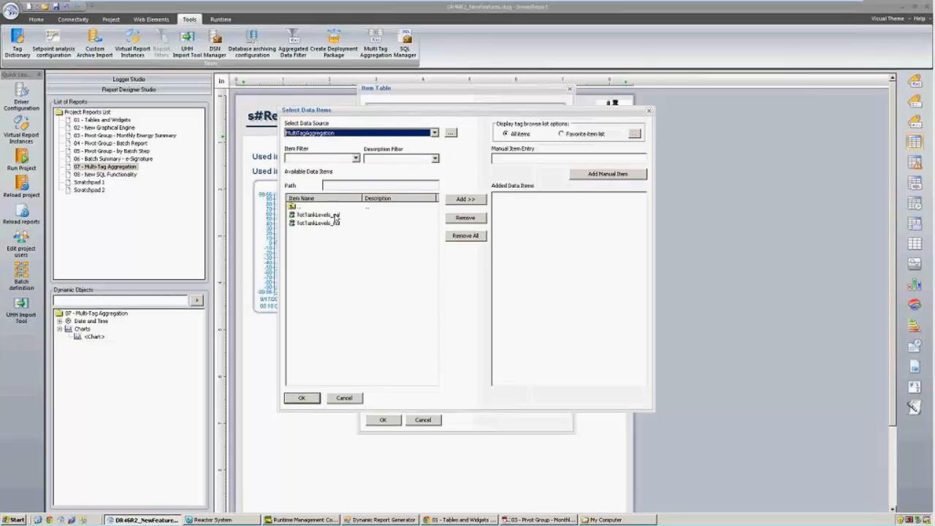
pyautogui.click(336, 217)
pyautogui.keyDown('shift'); pyautogui.click(337, 223); pyautogui.keyUp('shift')
pyautogui.click(468, 199)
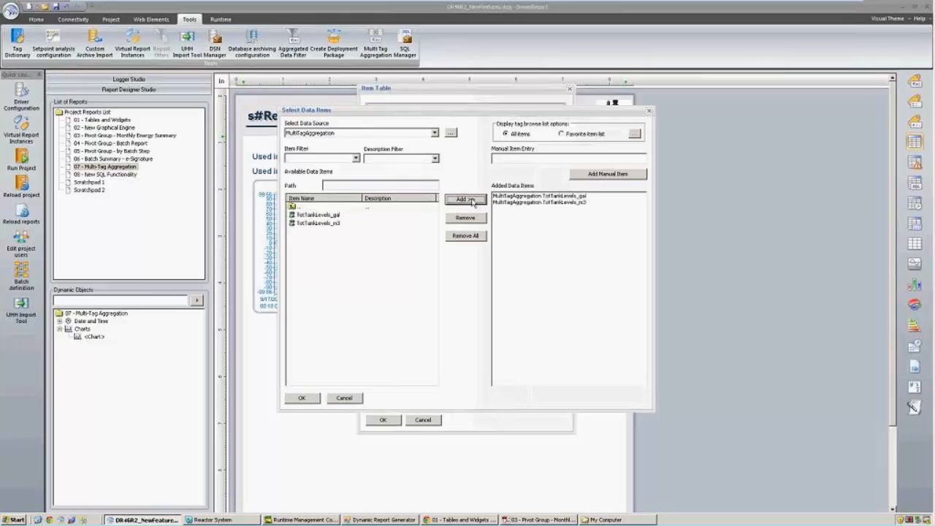
pyautogui.click(303, 398)
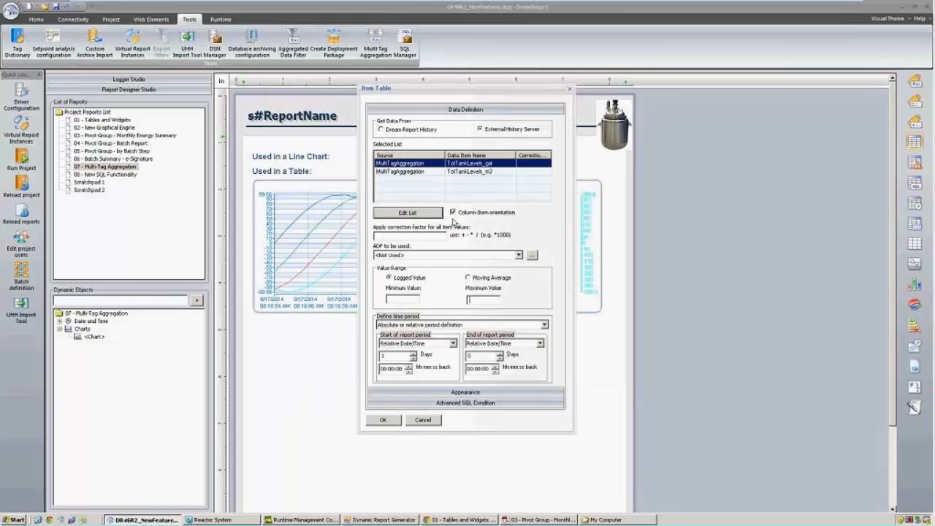
# Set the aggregated data filter to DailyAvg for both tank-level tags.
pyautogui.click(517, 255)
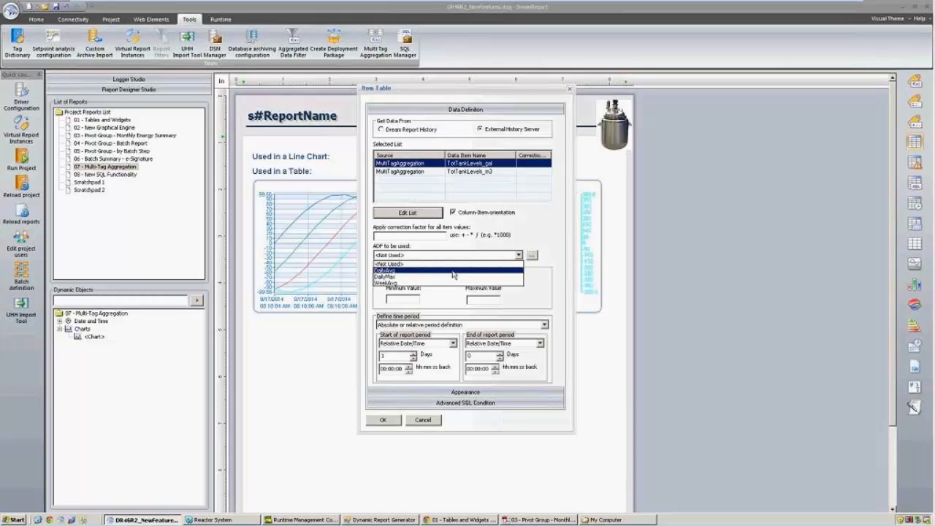
pyautogui.click(457, 264)
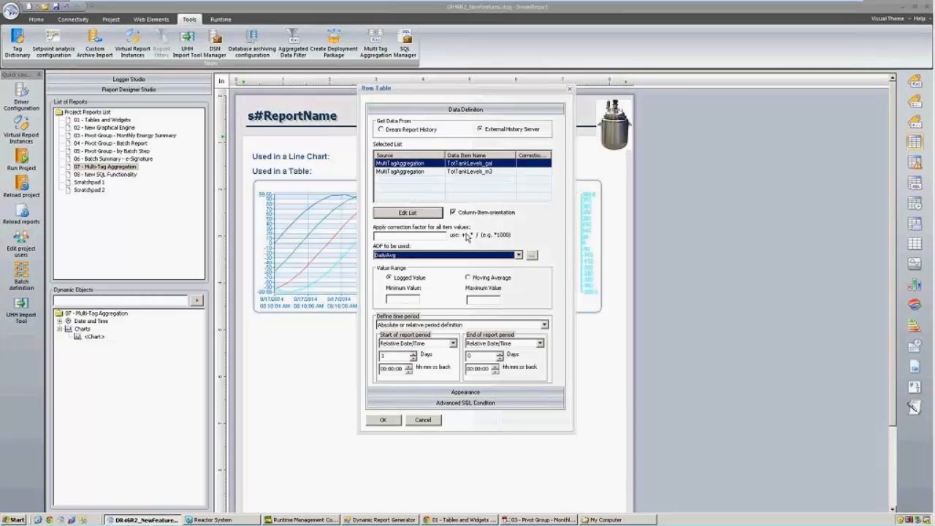
pyautogui.click(482, 172)
pyautogui.click(517, 255)
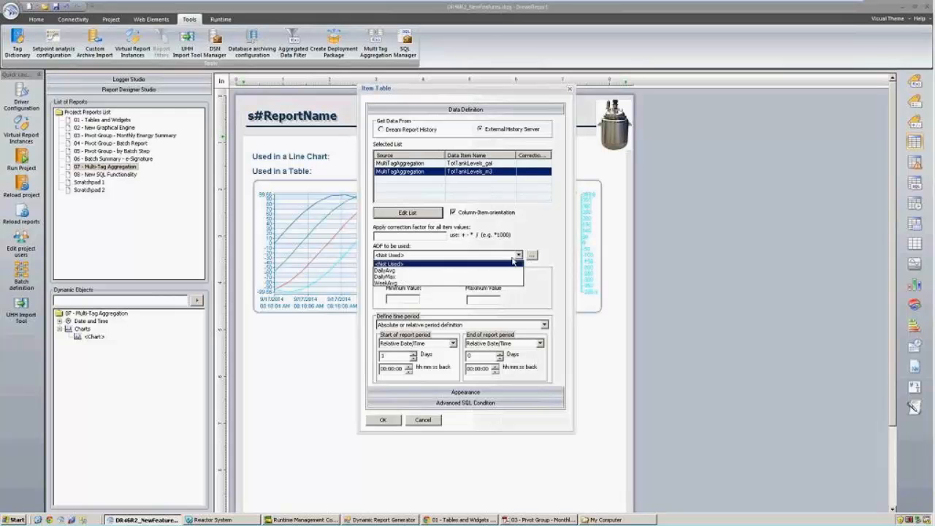
pyautogui.click(483, 271)
# Set the time period to a Fixed Period of the last 1 week.
pyautogui.click(544, 325)
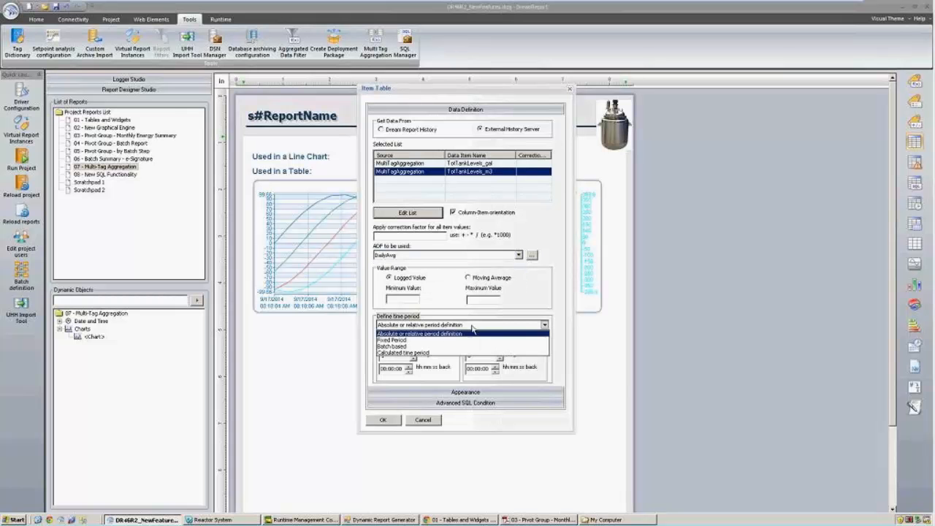
pyautogui.click(446, 340)
pyautogui.click(482, 341)
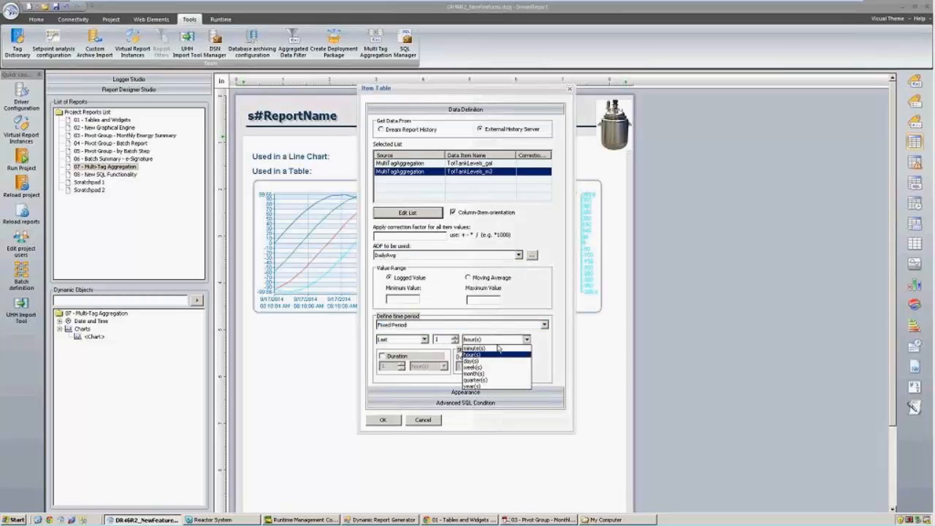
pyautogui.click(480, 369)
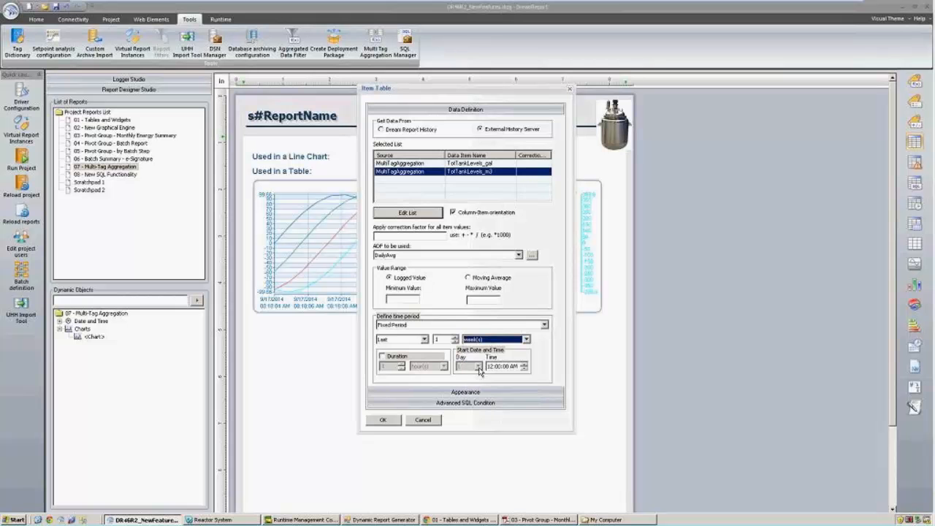
# Choose the Header style in the table's Appearance and place the item table.
pyautogui.click(443, 392)
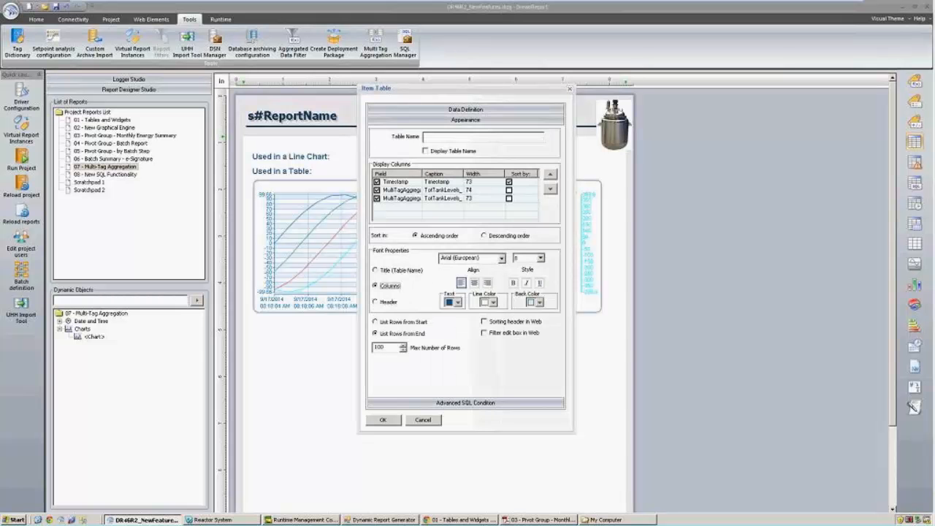
pyautogui.click(387, 302)
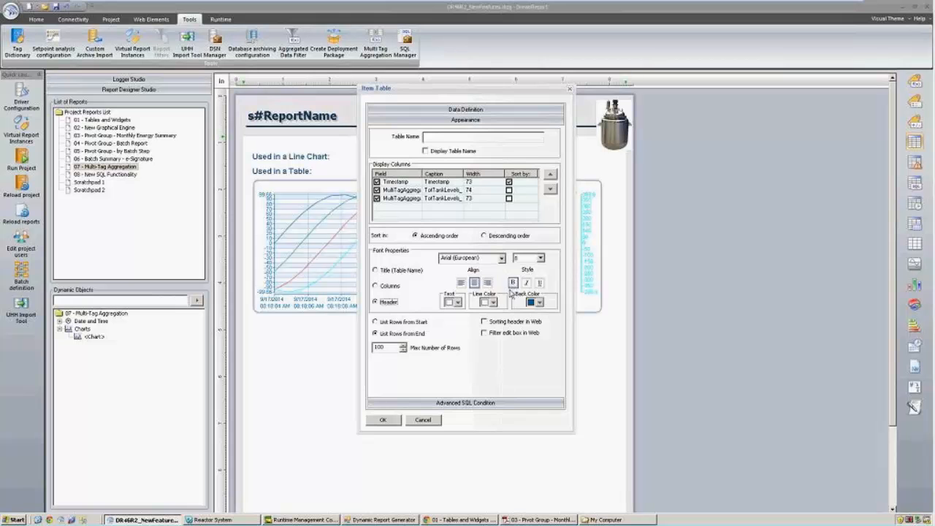
pyautogui.click(387, 419)
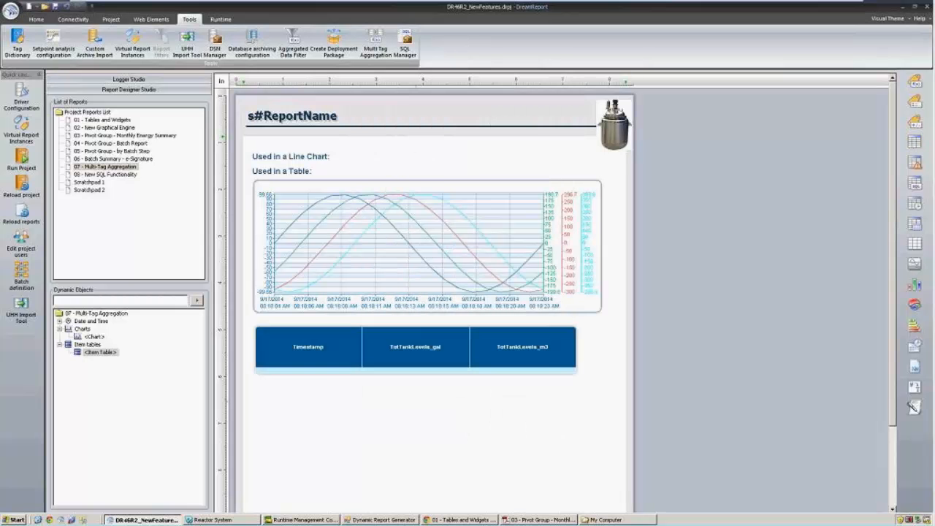
# Shorten the item table and start reloading the reports.
pyautogui.click(413, 358)
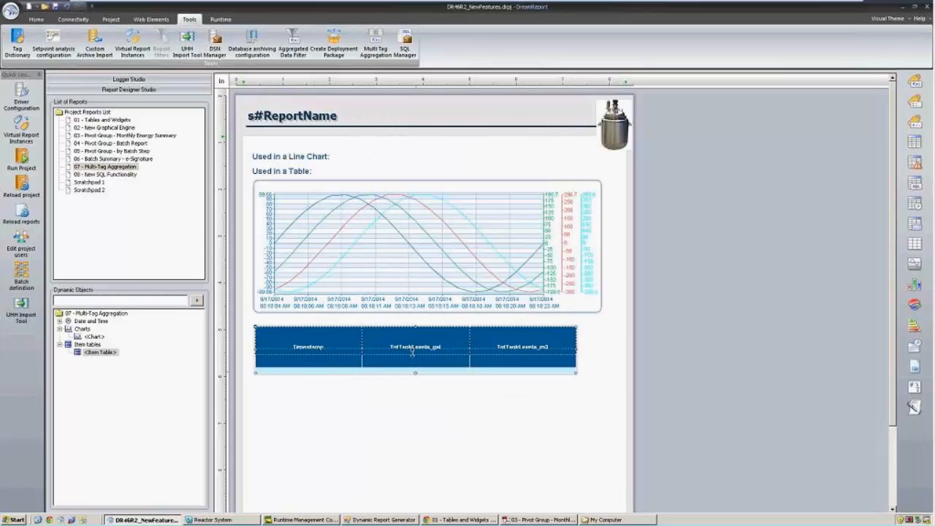
pyautogui.moveTo(414, 357); pyautogui.dragTo(414, 347)
pyautogui.click(21, 212)
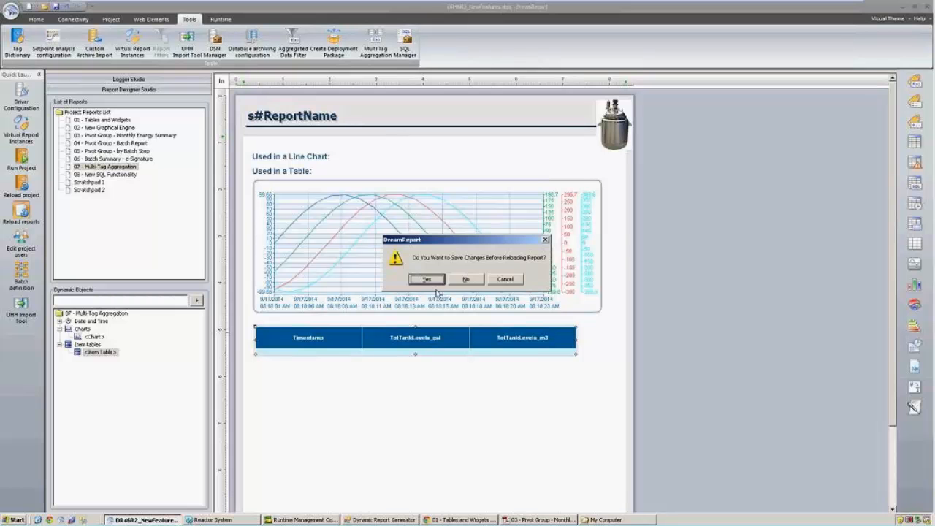
# Save changes, then generate the 07 - Multi-Tag Aggregation report from the runtime console.
pyautogui.click(428, 280)
pyautogui.click(903, 7)
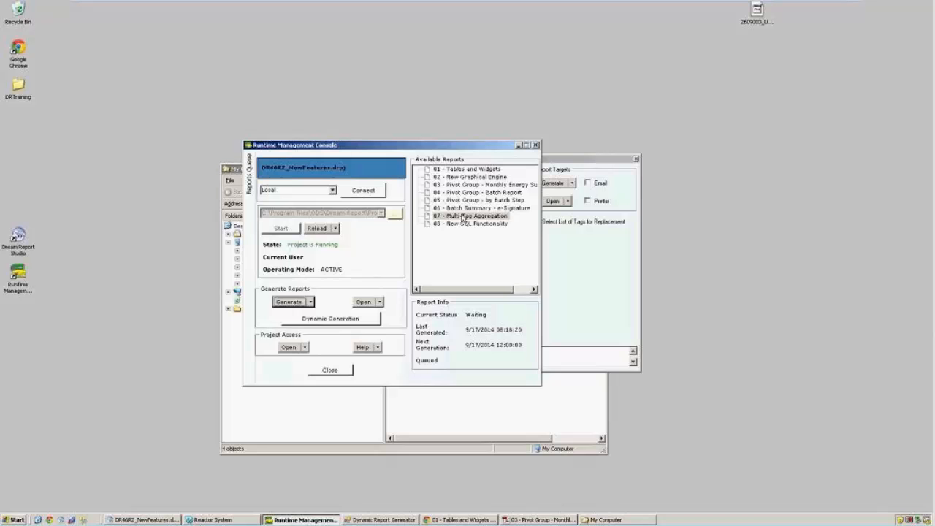
pyautogui.click(460, 216)
pyautogui.click(292, 304)
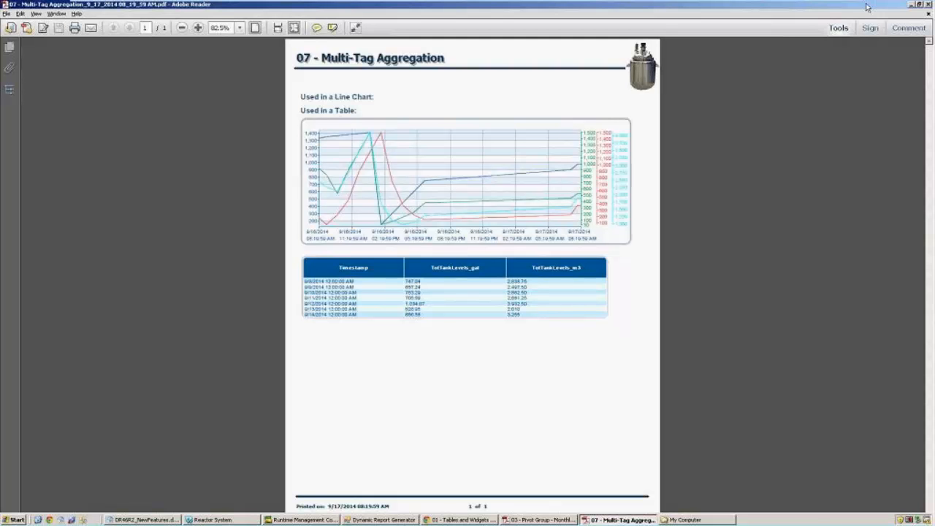
# Close the Multi-Tag Aggregation PDF and bring the My Computer window forward.
pyautogui.click(929, 3)
pyautogui.click(549, 374)
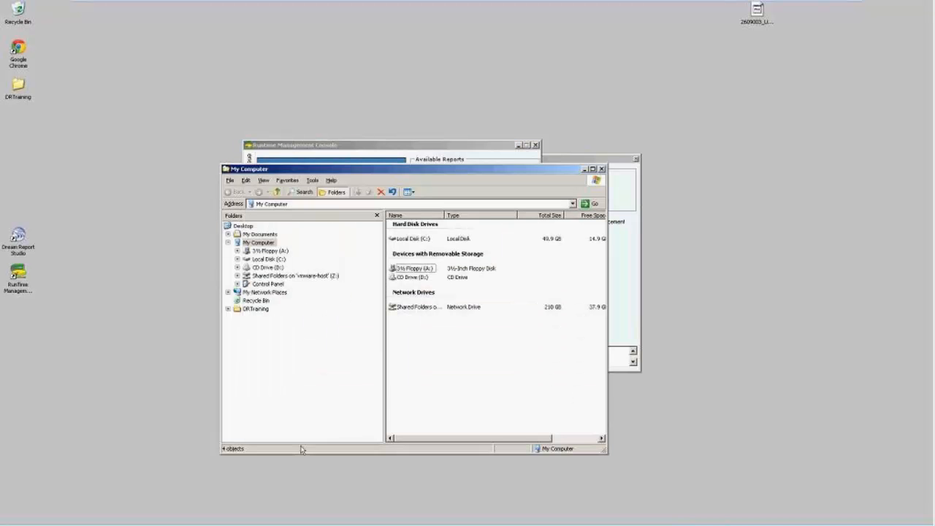
# Return to the Dream Report designer and open report 08 - New SQL Functionality.
pyautogui.moveTo(372, 524)
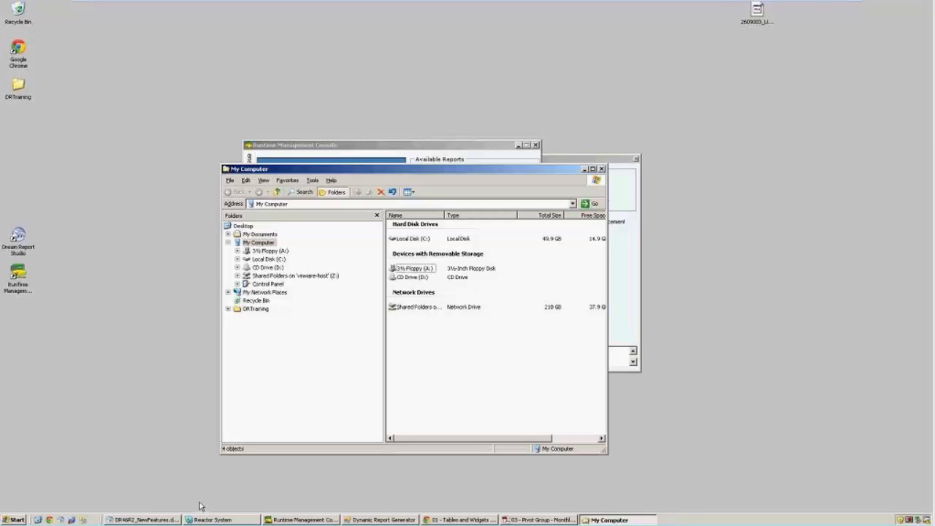
pyautogui.click(172, 520)
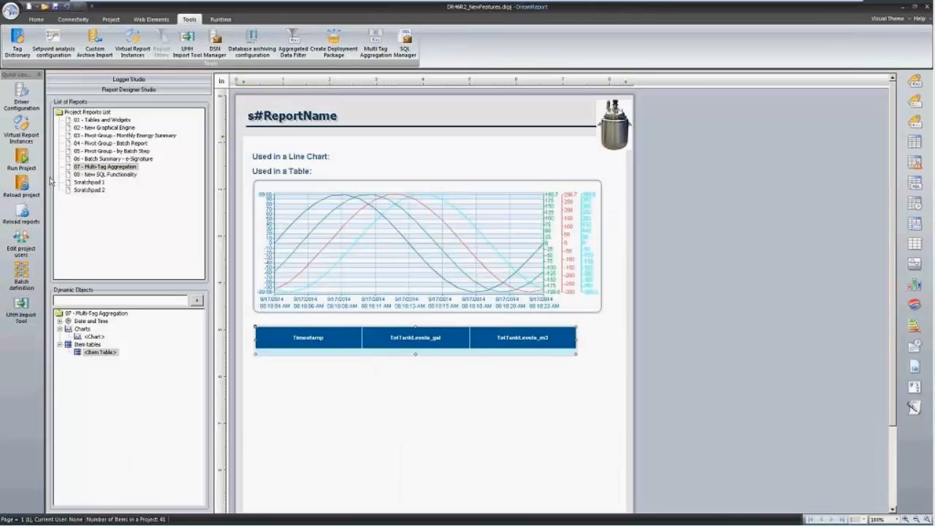
pyautogui.click(103, 176)
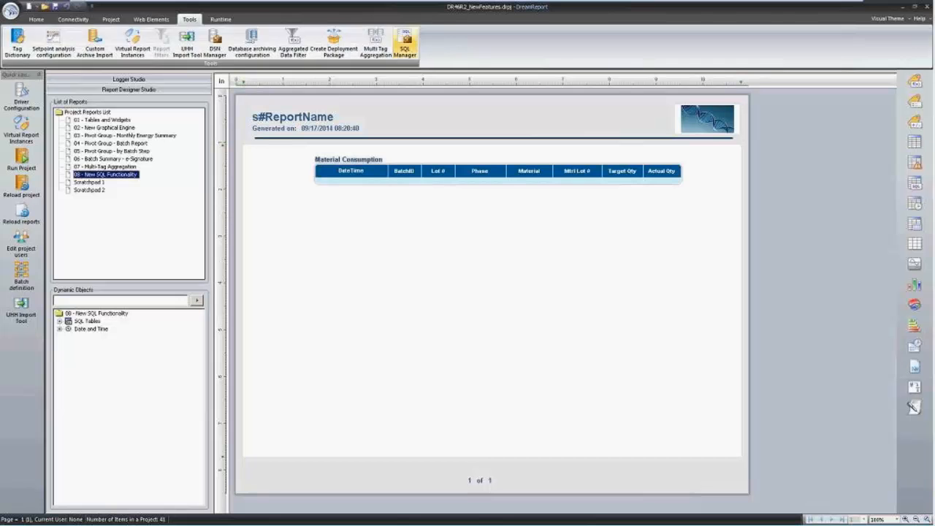
pyautogui.click(405, 45)
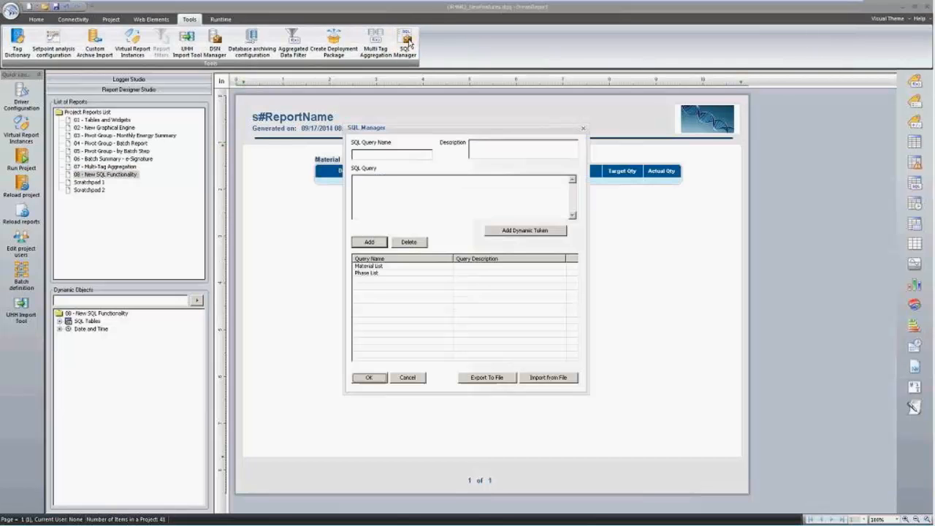
pyautogui.click(380, 266)
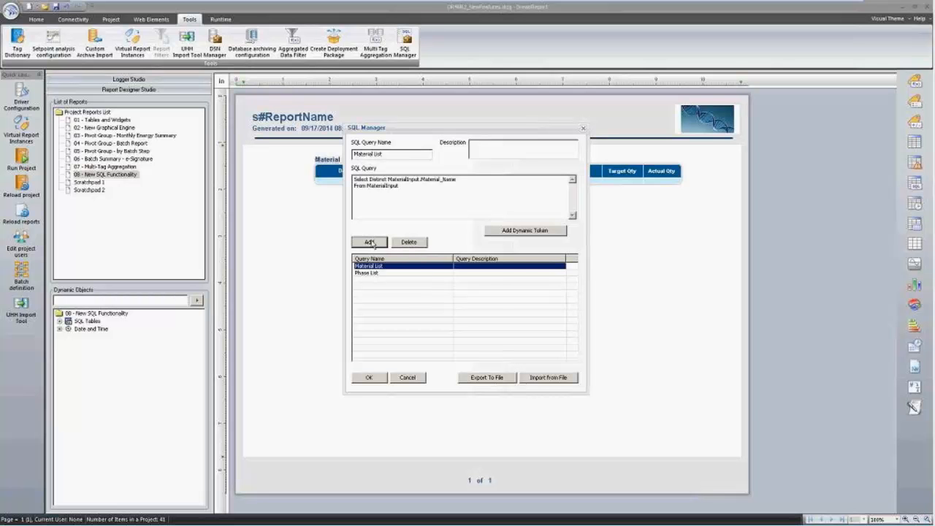
pyautogui.click(370, 242)
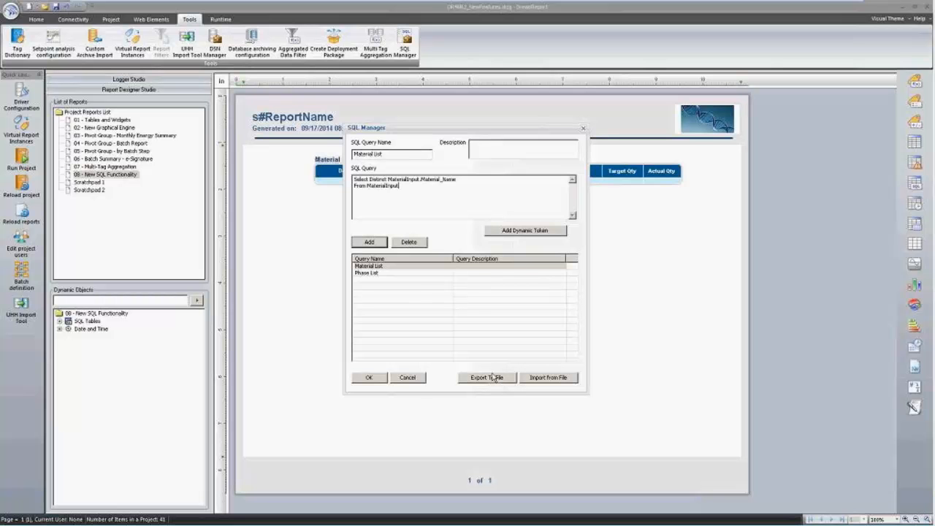
pyautogui.click(407, 378)
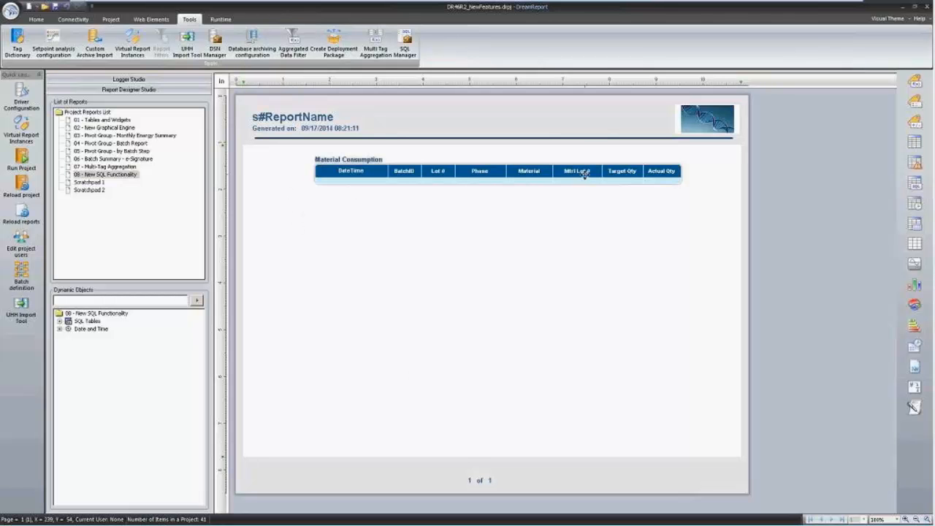
pyautogui.click(124, 175)
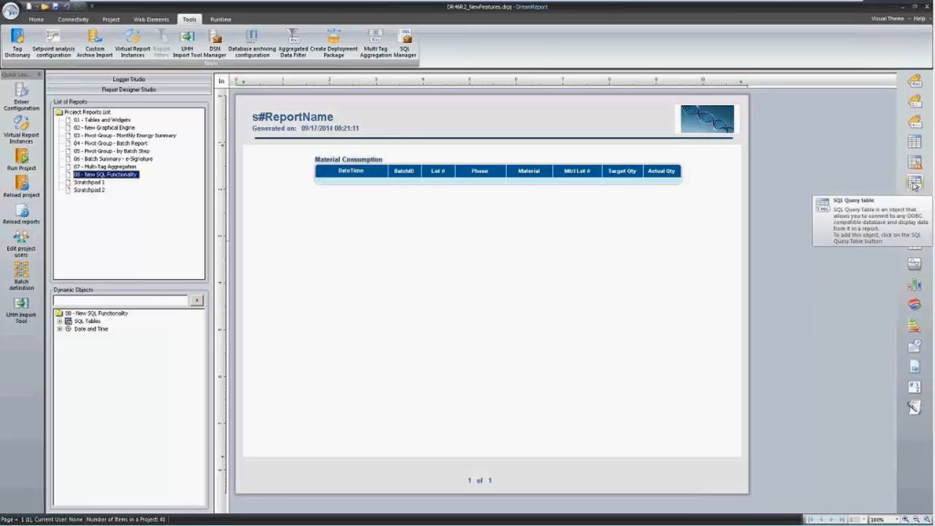
pyautogui.click(371, 172)
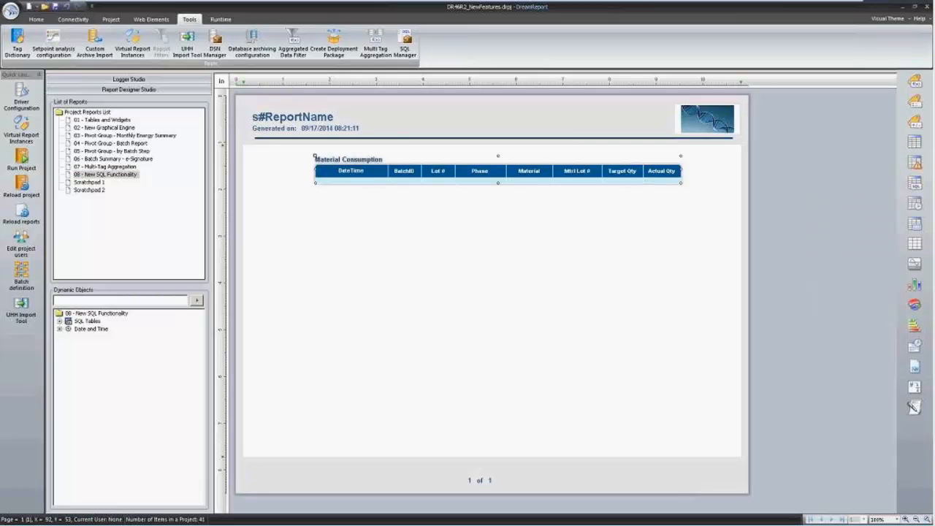
# Open the Material Consumption query in the Visual Query Builder, then launch SQL Server Management Studio.
pyautogui.doubleClick(371, 172)
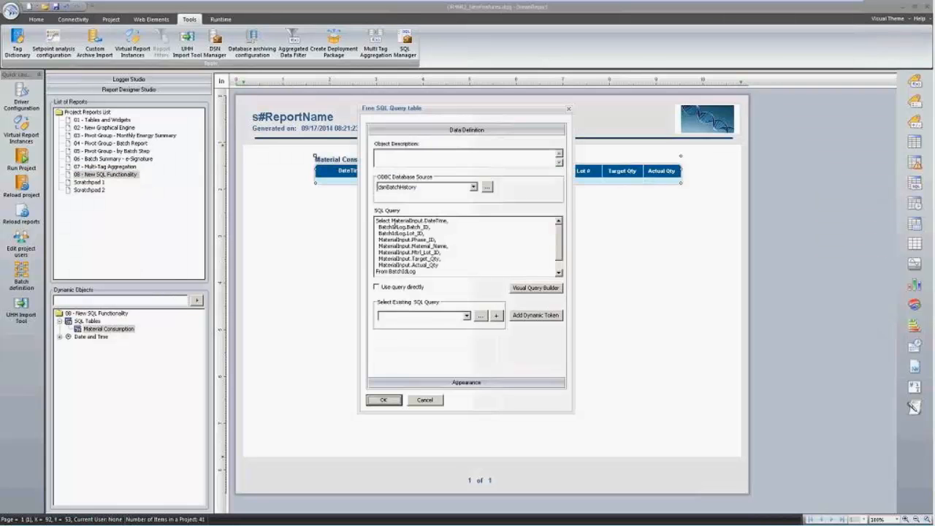
pyautogui.moveTo(377, 219); pyautogui.dragTo(318, 187)
pyautogui.click(469, 250)
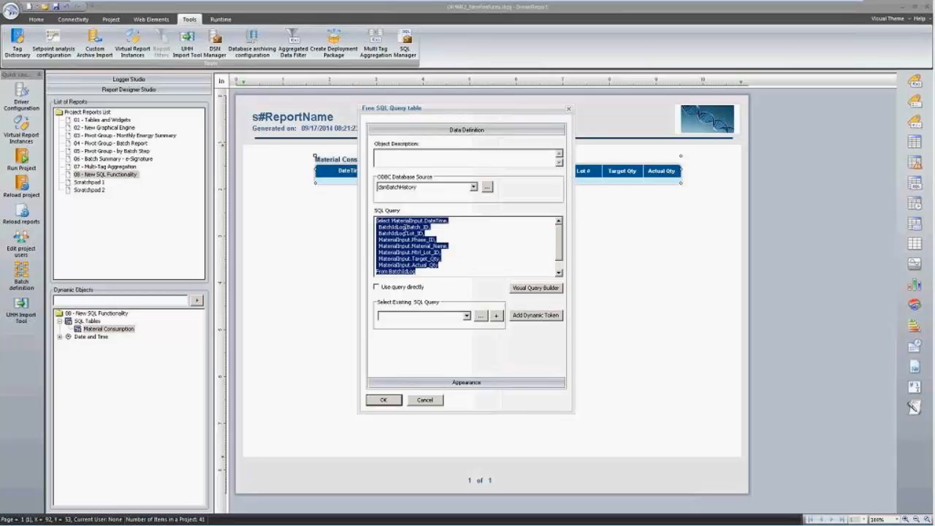
pyautogui.click(530, 290)
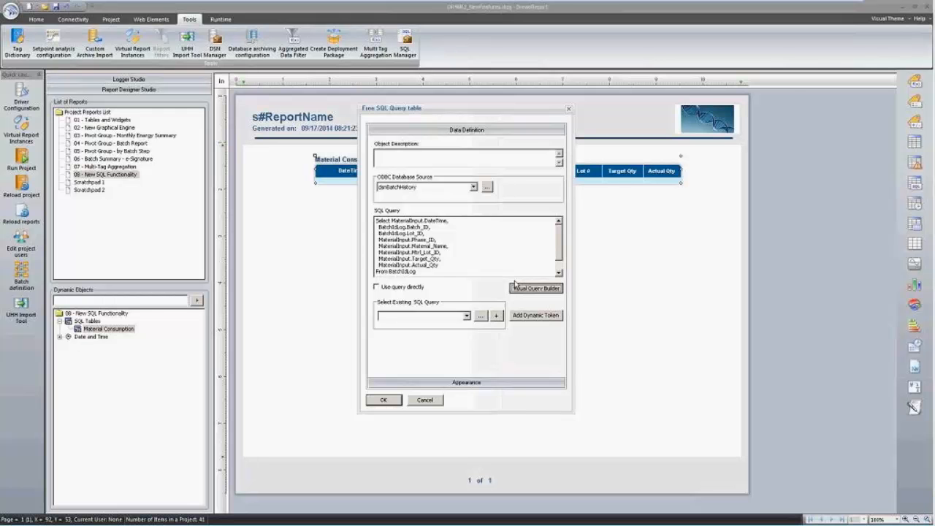
pyautogui.moveTo(37, 523)
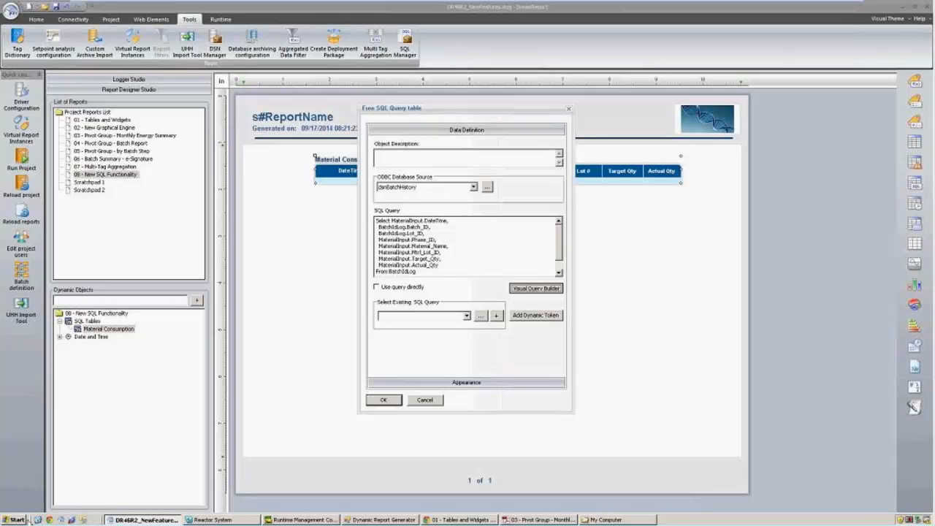
pyautogui.click(84, 520)
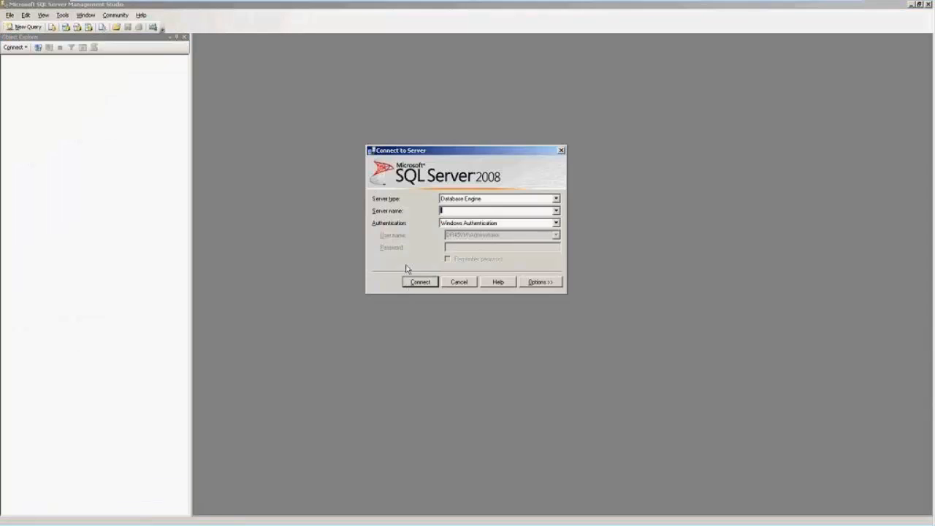
# Connect to the server, expand BatchHistory's Tables, then hide Management Studio.
pyautogui.click(420, 282)
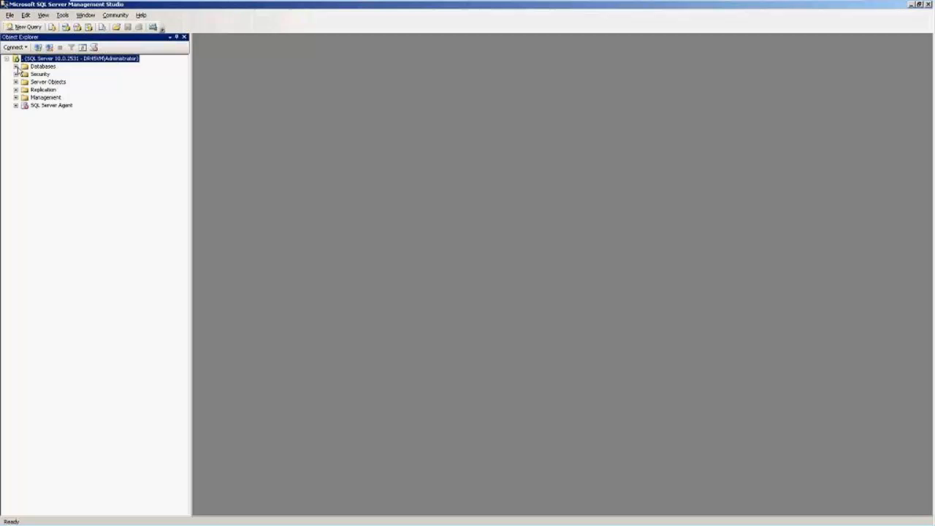
pyautogui.click(15, 66)
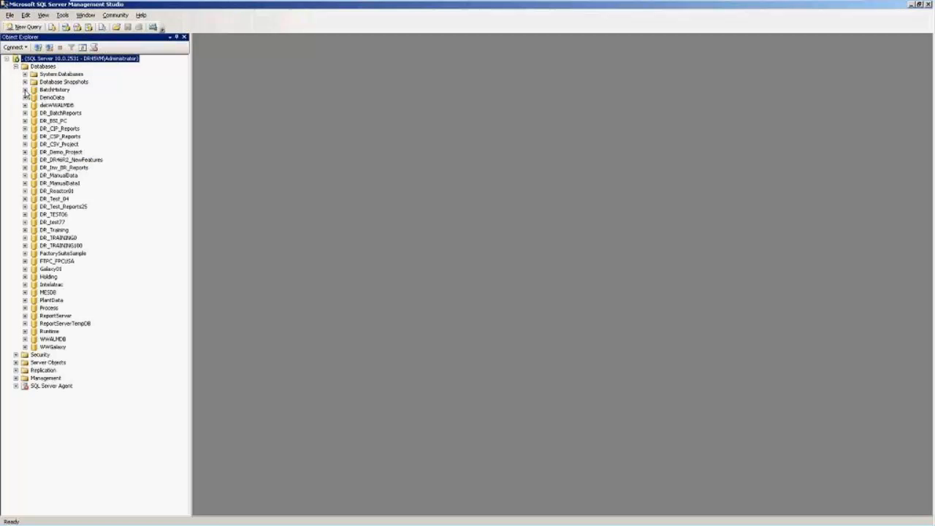
pyautogui.click(25, 90)
pyautogui.click(33, 105)
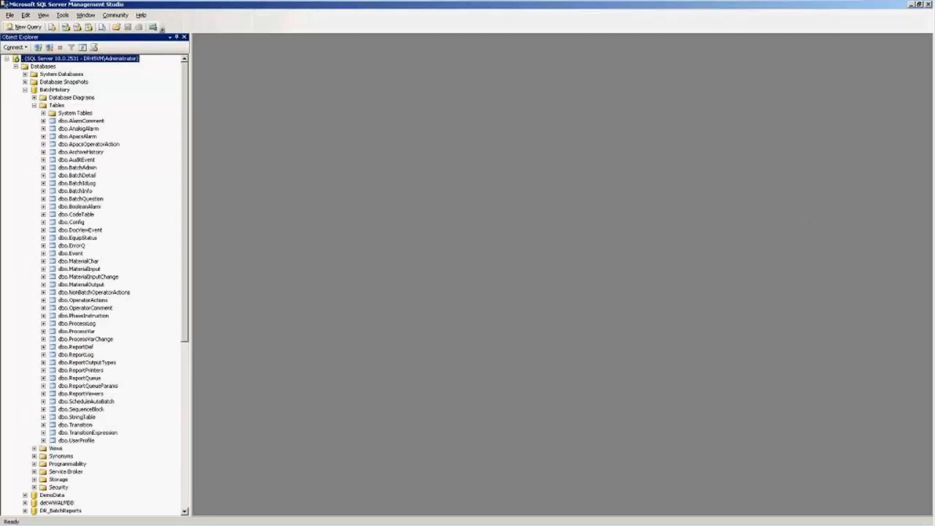
pyautogui.click(911, 5)
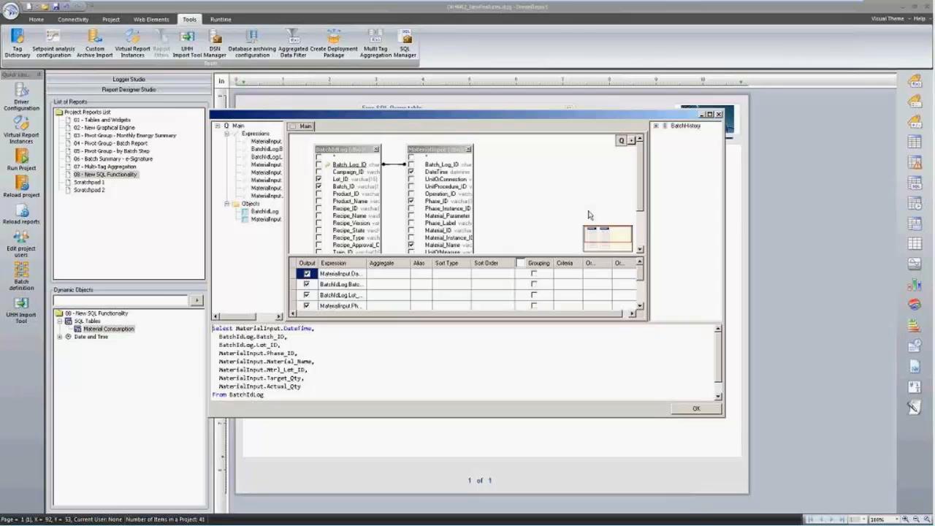
# Maximize the query builder and rejoin BatchIdLog and MaterialInput on Batch_Log_ID.
pyautogui.doubleClick(503, 114)
pyautogui.click(864, 15)
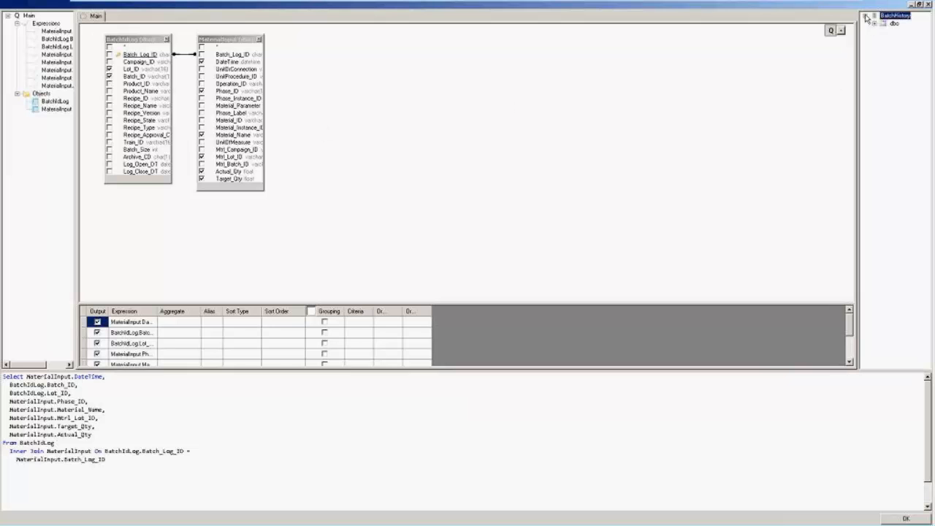
pyautogui.click(872, 24)
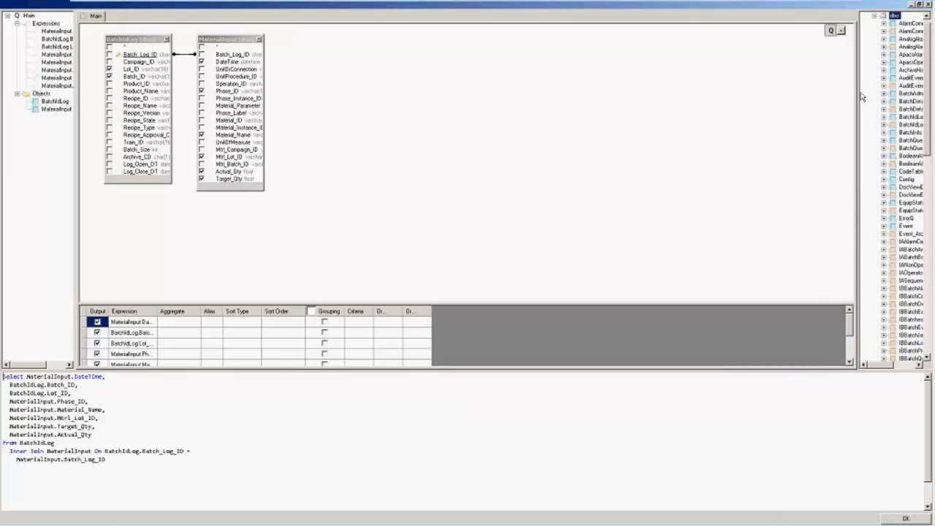
pyautogui.moveTo(859, 95); pyautogui.dragTo(817, 94)
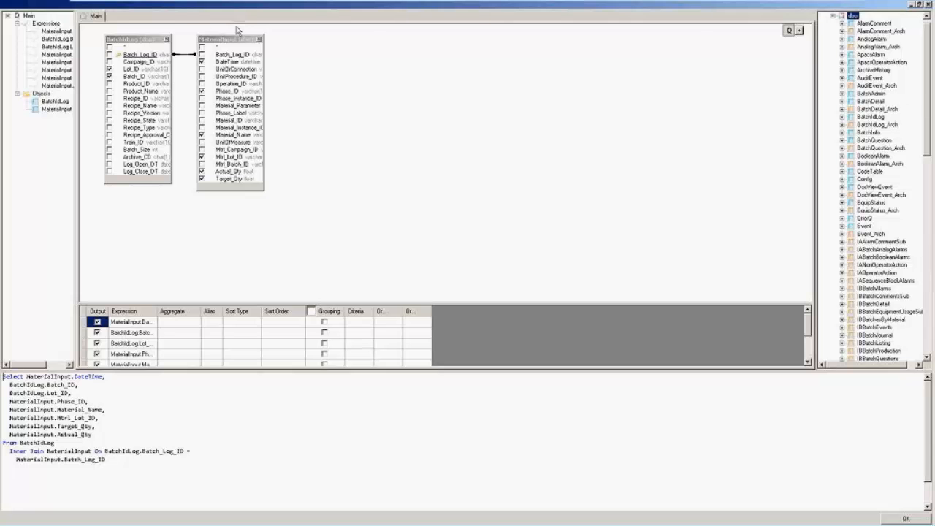
pyautogui.moveTo(238, 40); pyautogui.dragTo(308, 52)
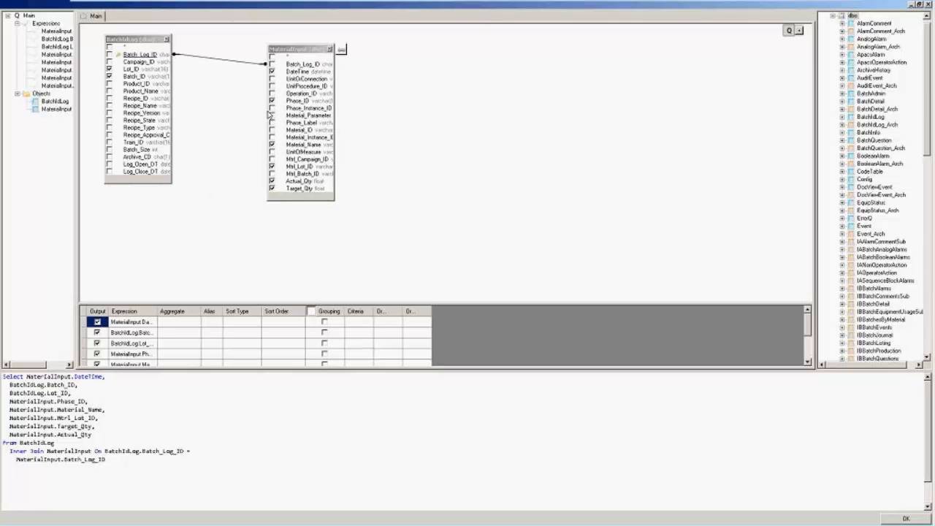
pyautogui.moveTo(314, 207); pyautogui.dragTo(314, 258)
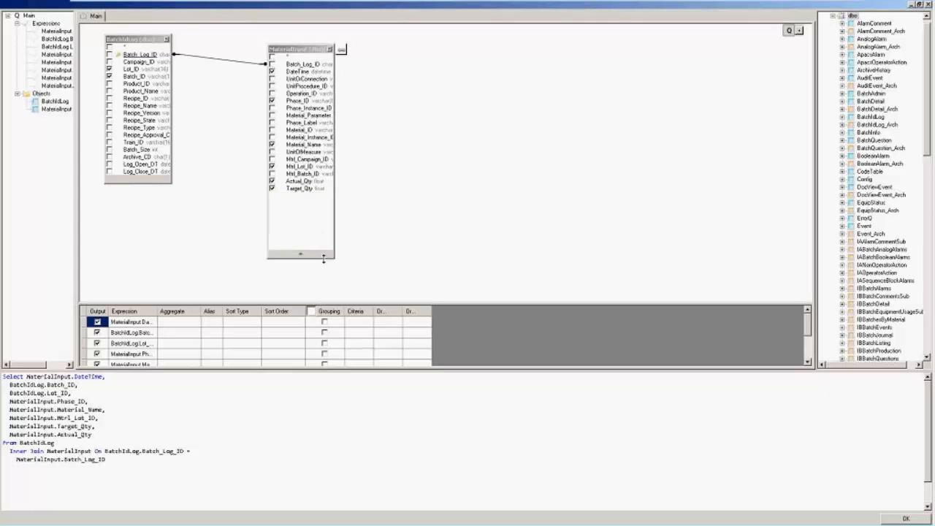
pyautogui.click(211, 59)
pyautogui.press('Delete')
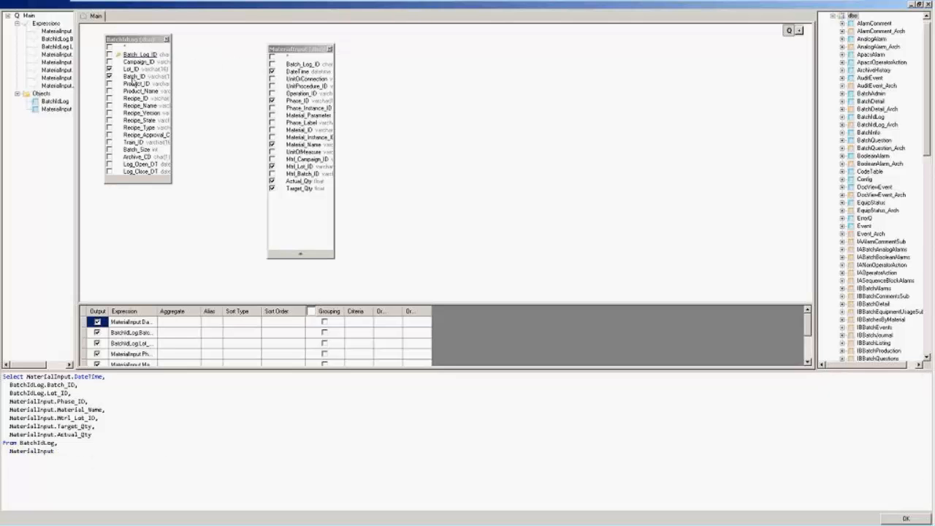
pyautogui.moveTo(143, 55); pyautogui.dragTo(309, 66)
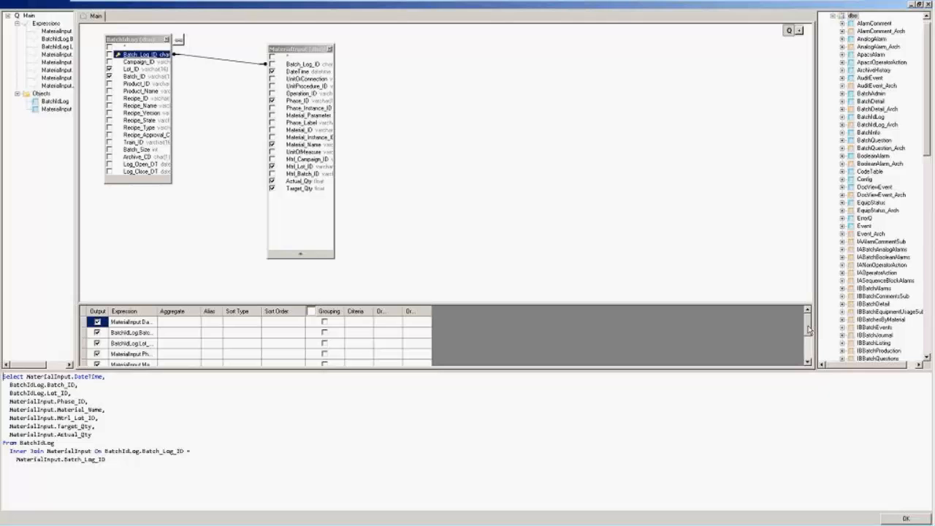
# Sort ascending by Batch_ID (order 1) then Lot_ID (order 2), leaving DateTime unaggregated.
pyautogui.click(175, 321)
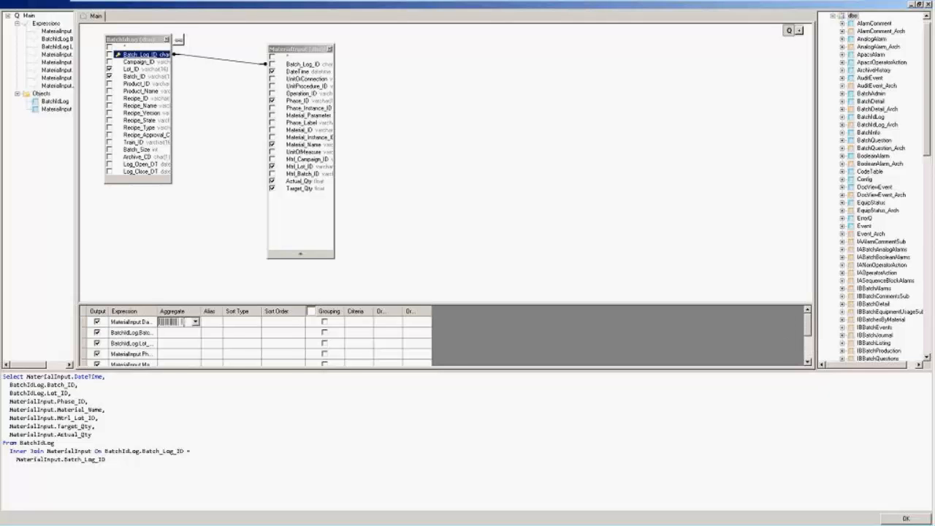
pyautogui.doubleClick(156, 311)
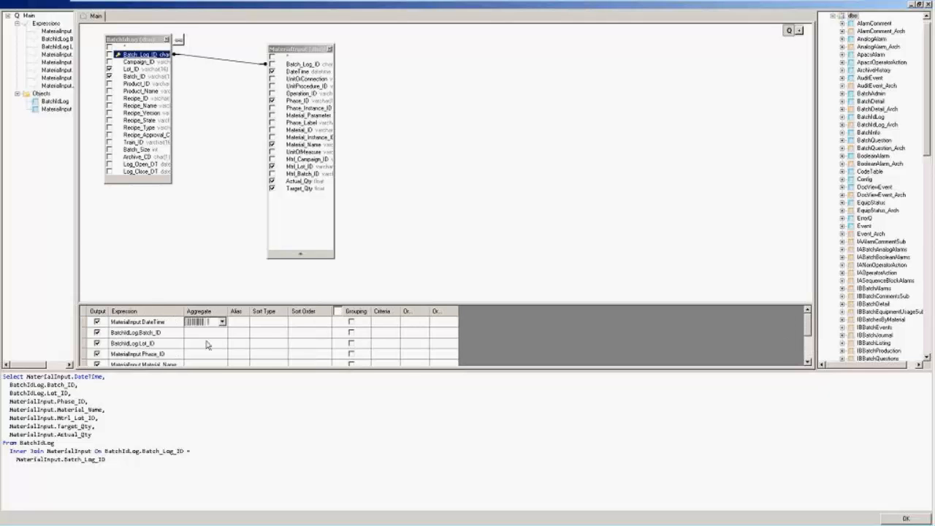
pyautogui.click(242, 339)
pyautogui.click(325, 333)
pyautogui.click(327, 334)
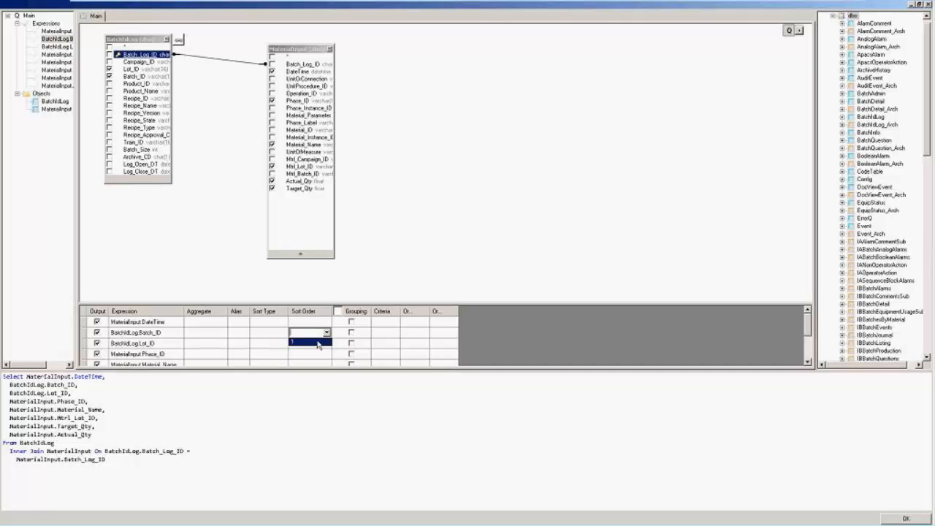
pyautogui.click(319, 345)
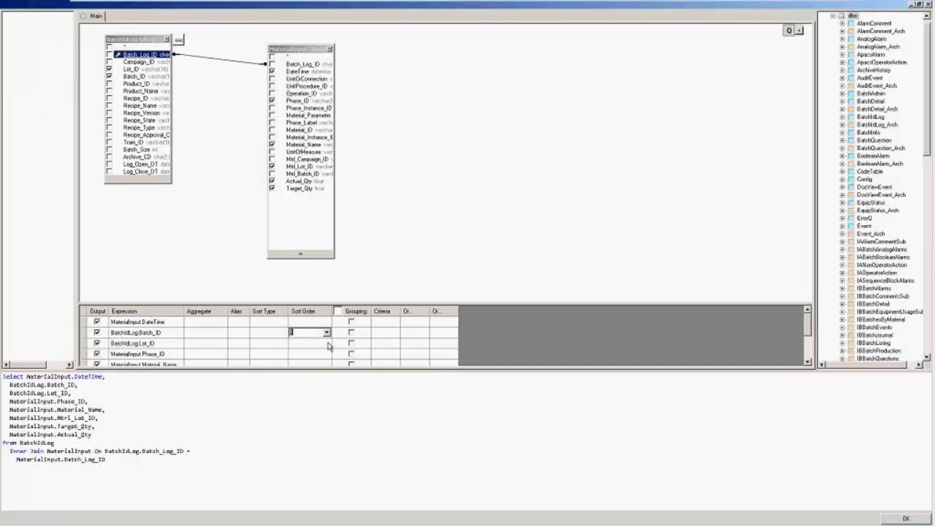
pyautogui.click(328, 343)
pyautogui.click(319, 353)
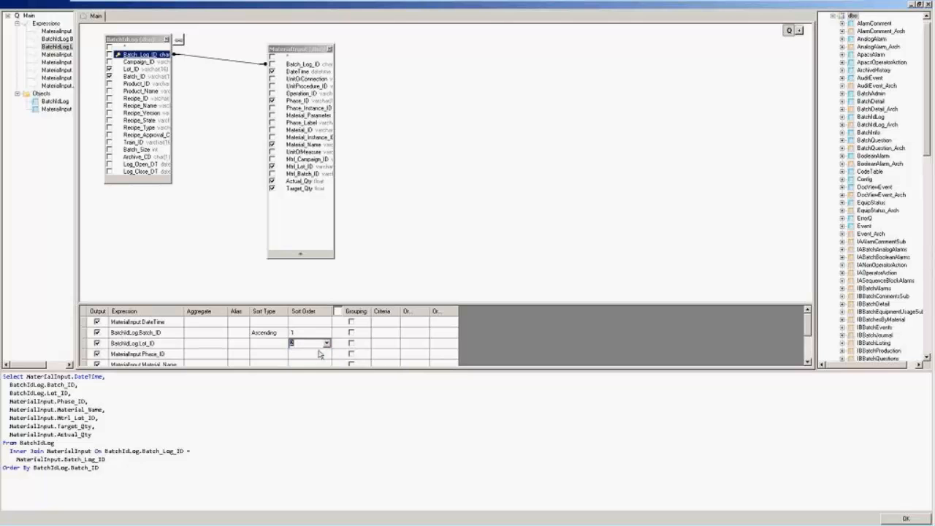
pyautogui.click(261, 427)
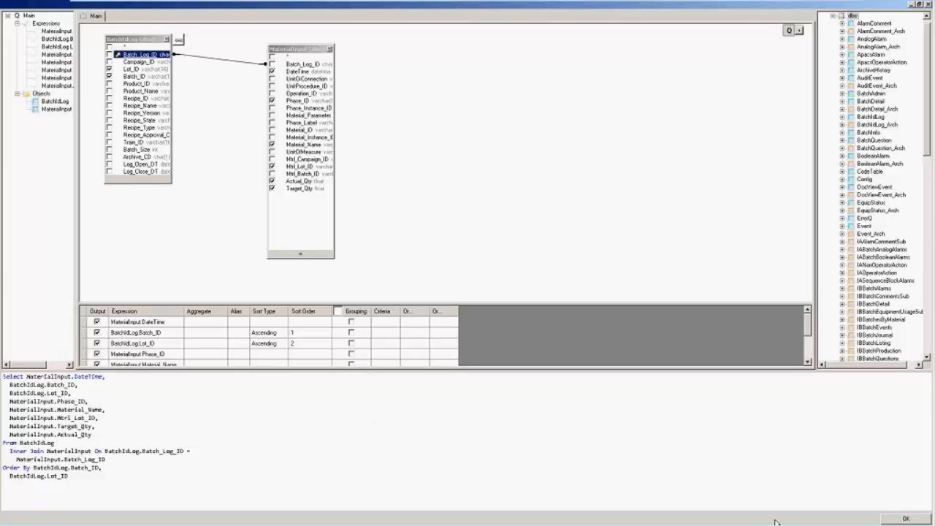
pyautogui.click(919, 5)
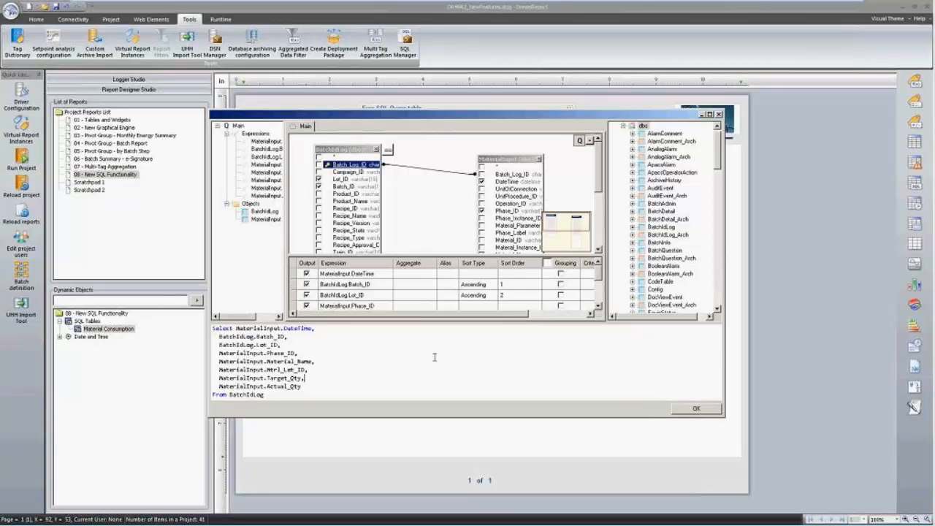
# Accept the query and open the Actual_Qty column's properties in Appearance.
pyautogui.click(697, 408)
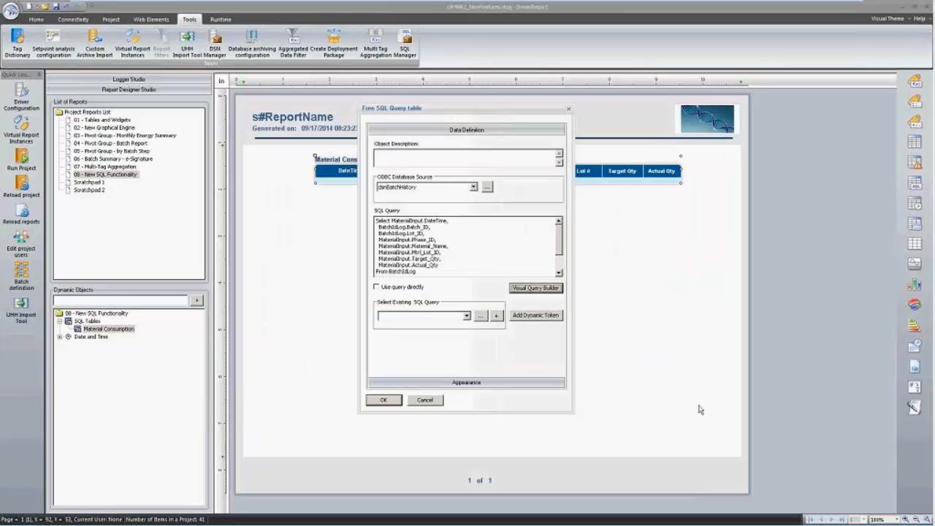
pyautogui.click(482, 383)
pyautogui.click(455, 210)
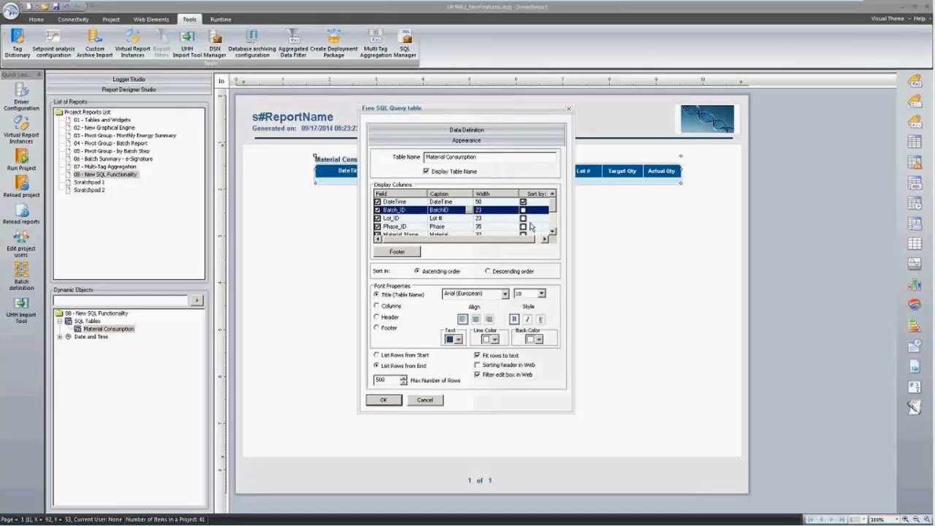
pyautogui.click(554, 223)
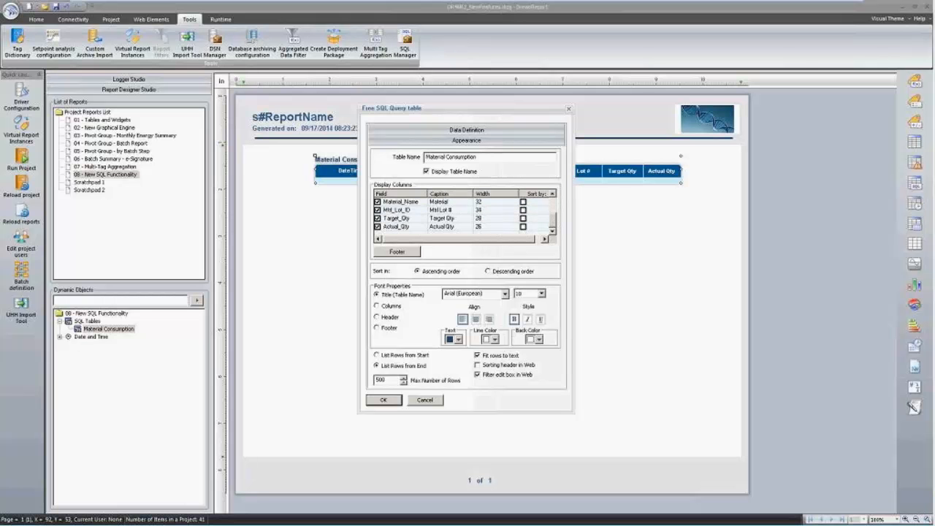
pyautogui.click(542, 227)
pyautogui.doubleClick(542, 227)
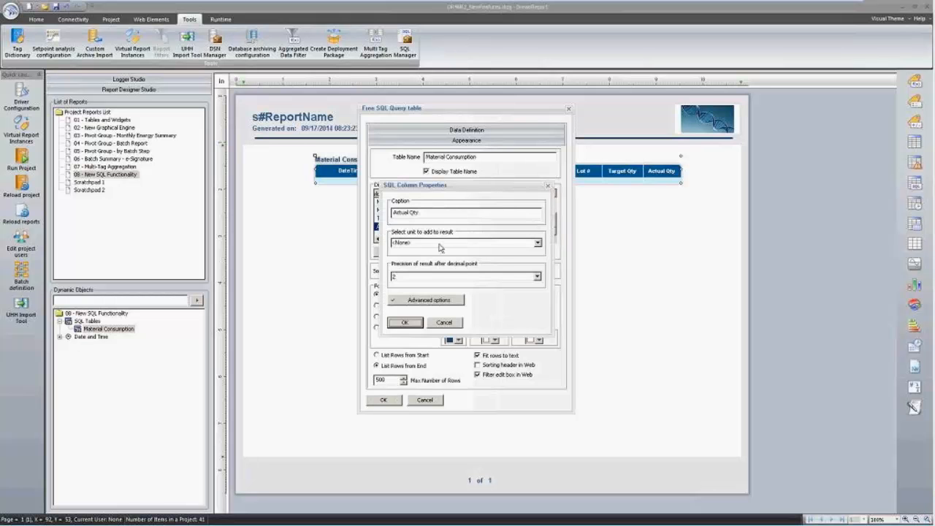
# Set Actual_Qty's advanced visualization range upper value to 0, then open Footer settings.
pyautogui.click(442, 299)
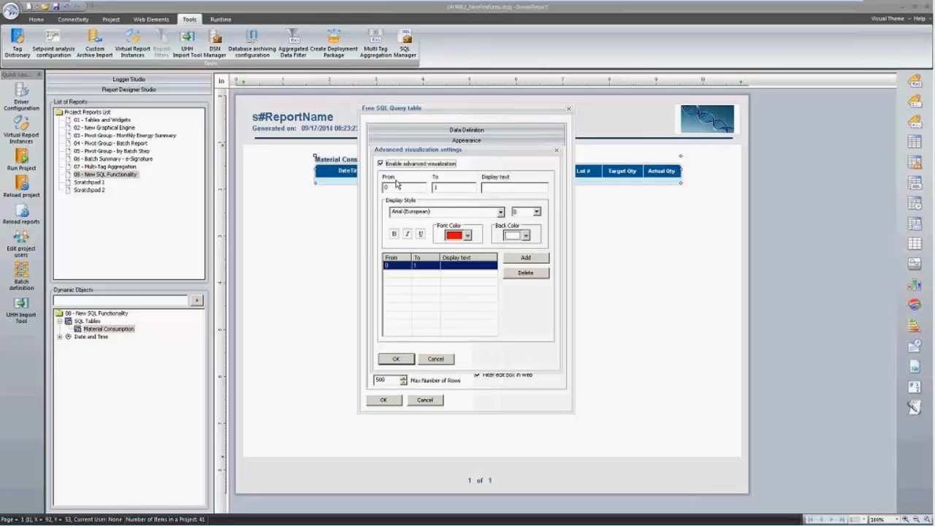
pyautogui.doubleClick(442, 188)
pyautogui.write('0')
pyautogui.click(395, 359)
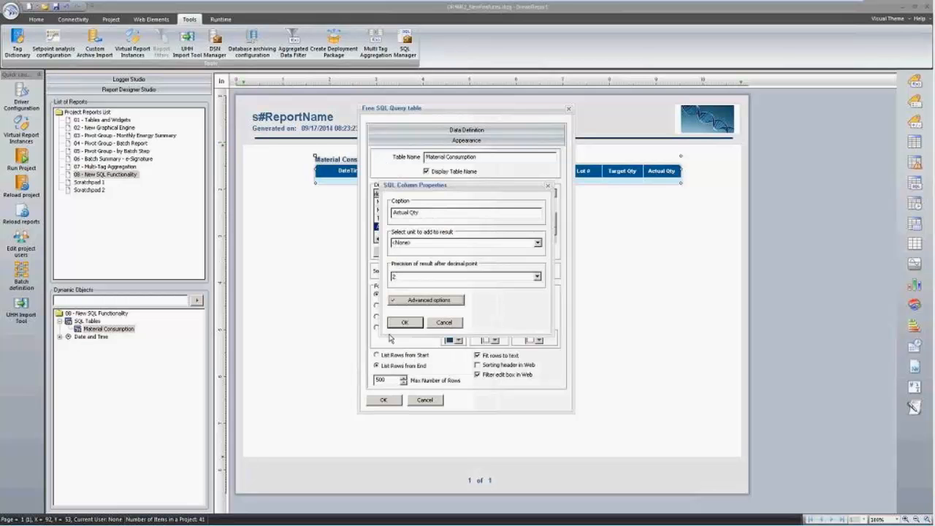
pyautogui.click(398, 327)
pyautogui.click(396, 252)
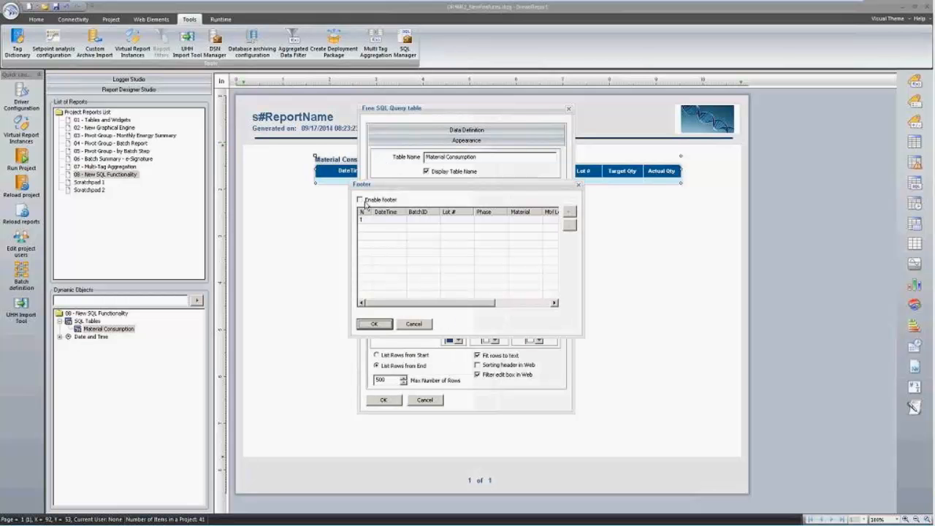
# Select the Actual Qty cell in the footer's first row.
pyautogui.click(514, 220)
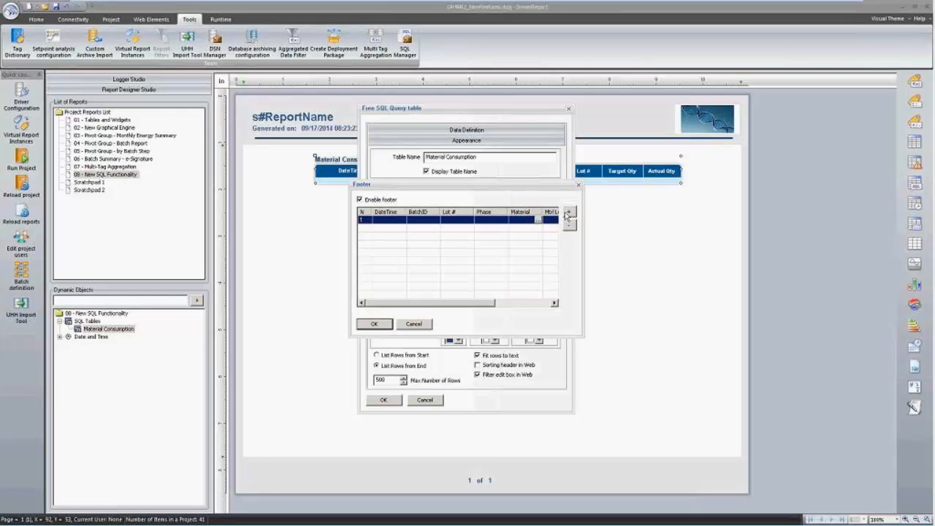
pyautogui.click(538, 303)
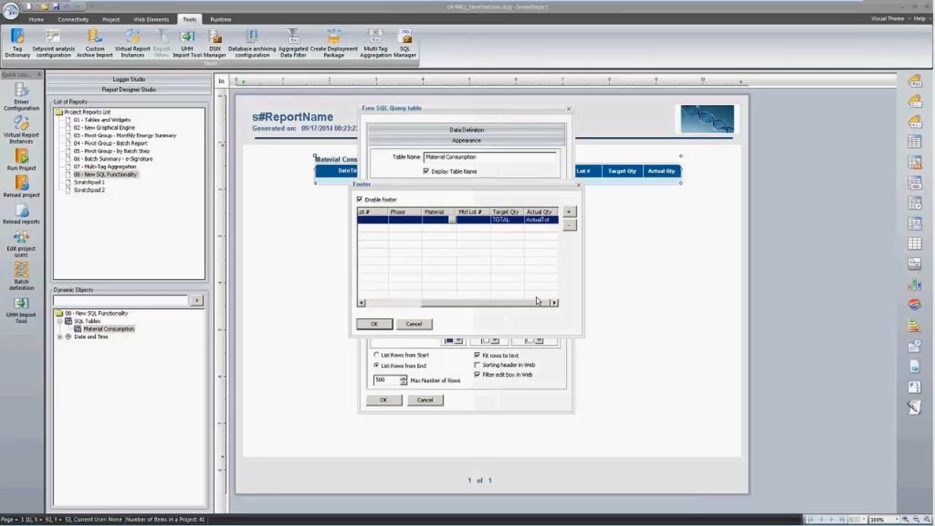
pyautogui.click(522, 221)
pyautogui.click(507, 226)
pyautogui.click(536, 221)
pyautogui.click(556, 221)
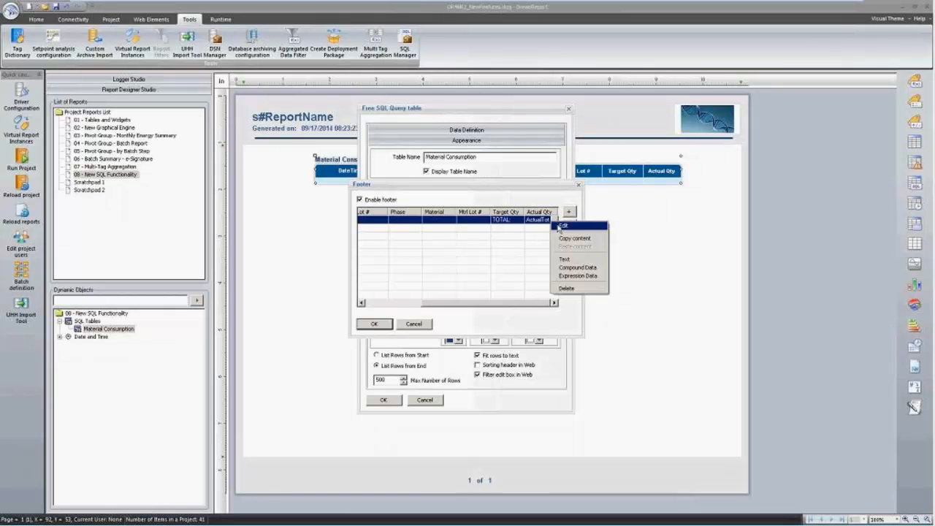
# Redefine the ActualTot total as the Sum of [c#Col8] and confirm the footer.
pyautogui.click(566, 225)
pyautogui.click(488, 248)
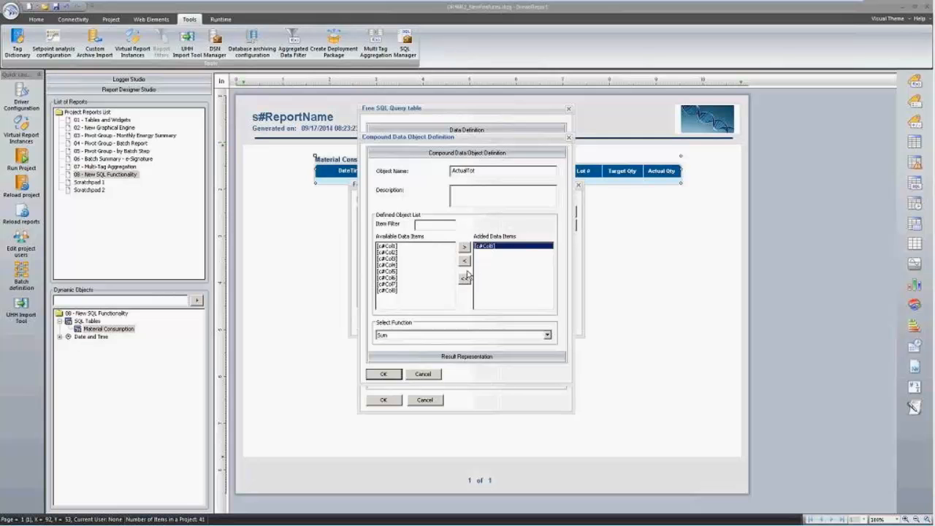
pyautogui.click(466, 280)
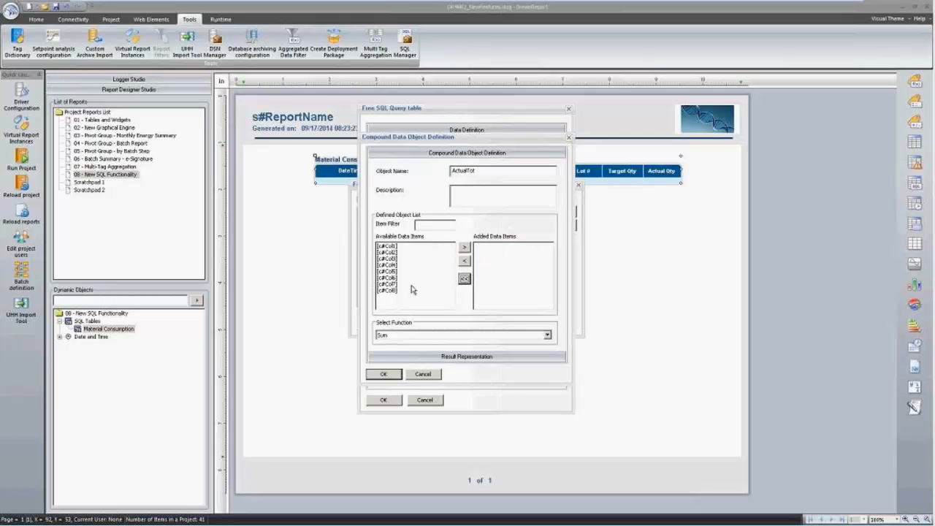
pyautogui.click(388, 291)
pyautogui.click(465, 247)
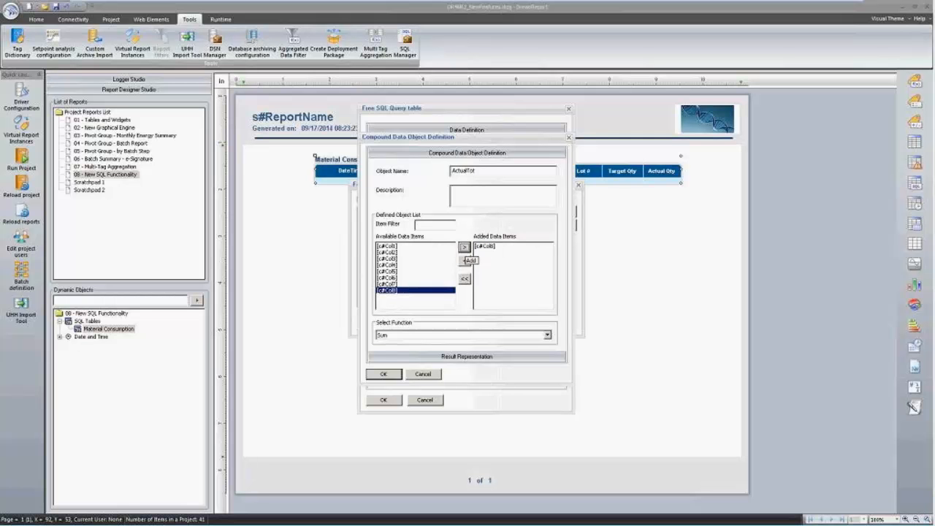
pyautogui.click(438, 334)
pyautogui.click(421, 361)
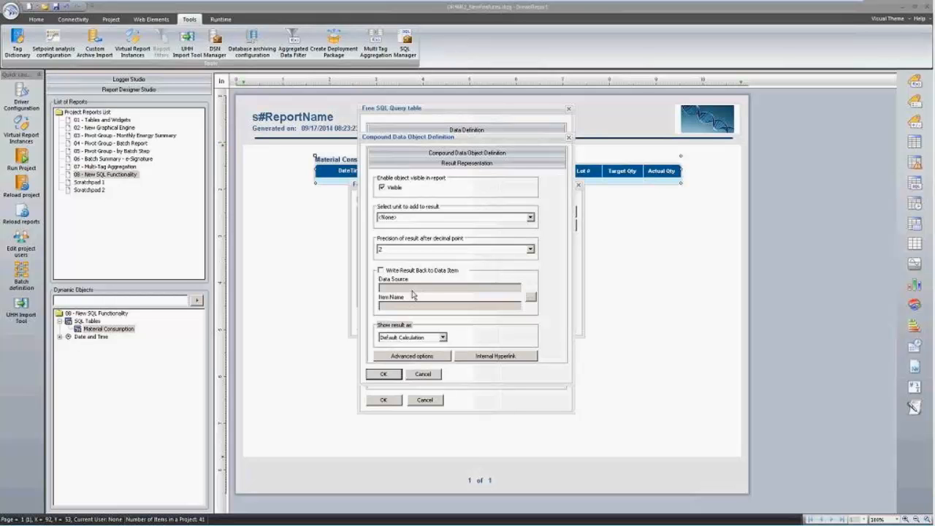
pyautogui.click(384, 374)
pyautogui.click(385, 329)
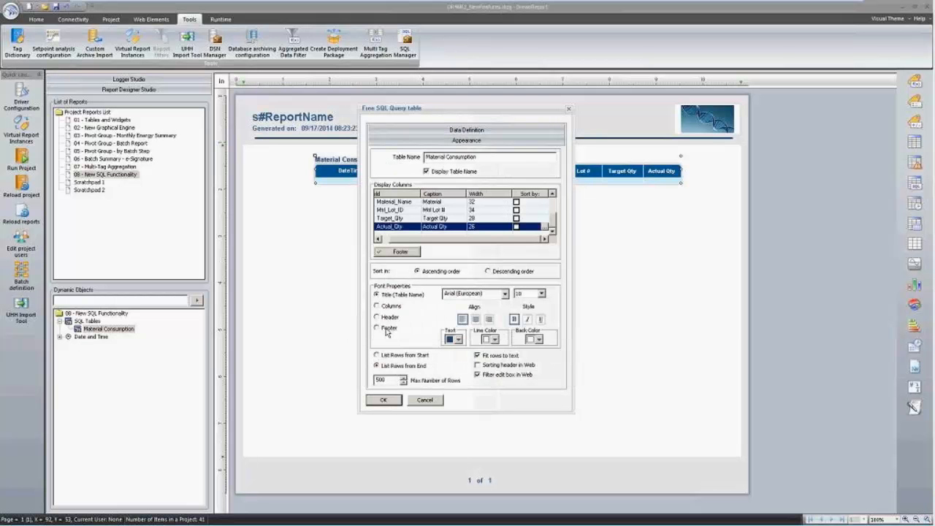
# Apply the Free SQL Query table settings, then save and reload the project.
pyautogui.click(384, 401)
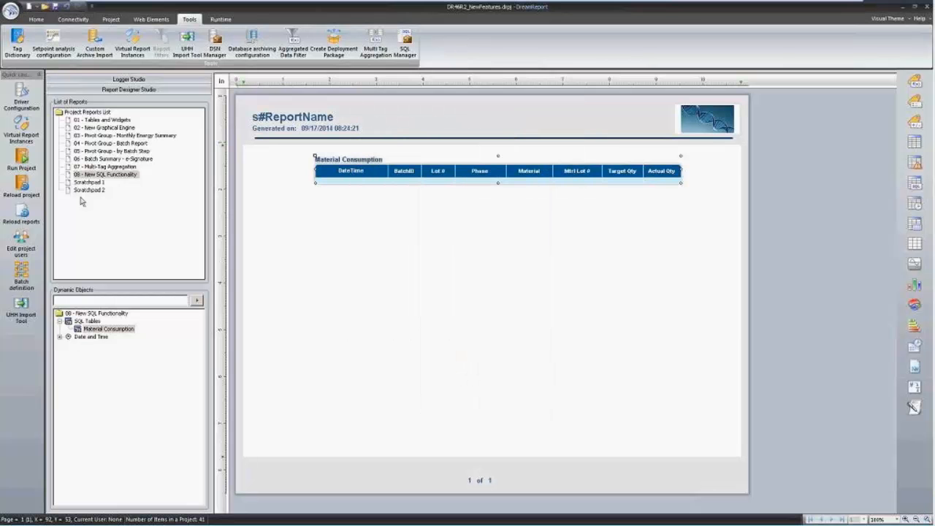
pyautogui.click(21, 211)
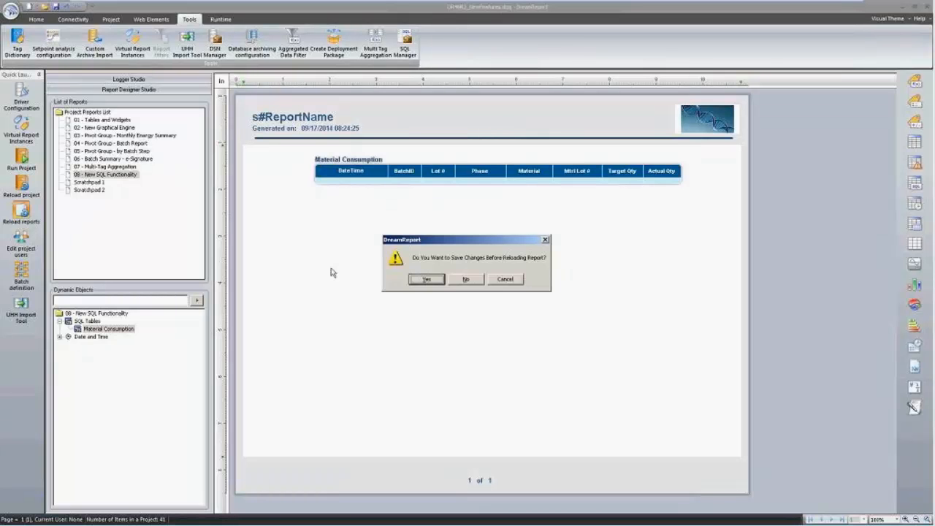
pyautogui.click(418, 282)
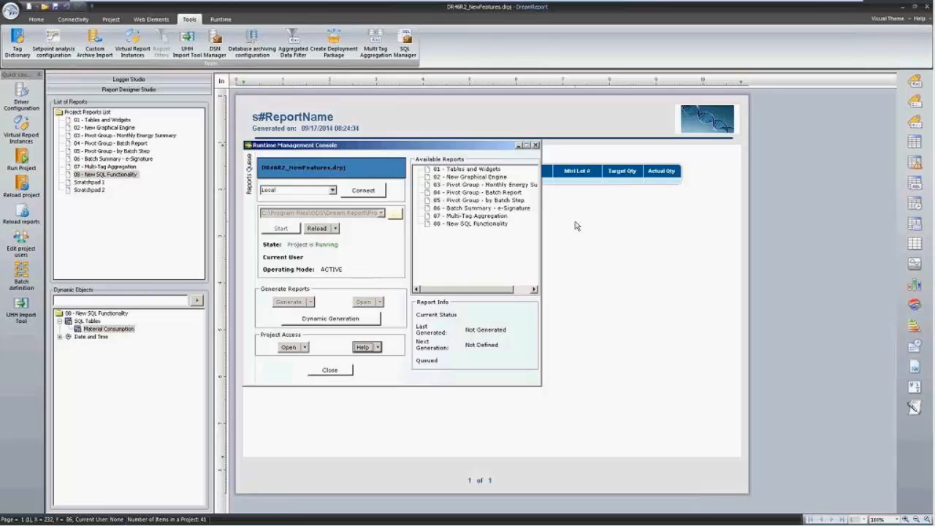
# Generate report 08 - New SQL Functionality from the Runtime Management Console.
pyautogui.click(486, 224)
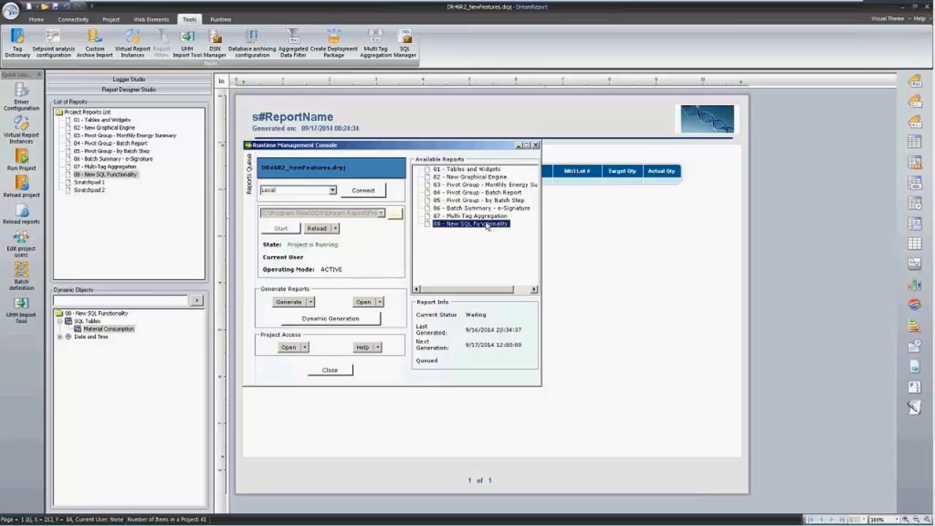
pyautogui.click(299, 301)
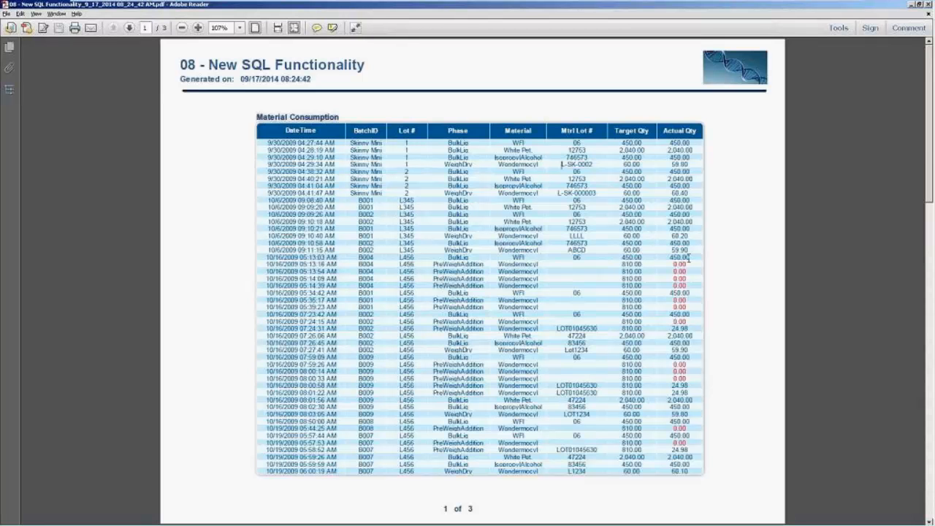
# Scroll through the three PDF pages, check the 55,724.64 total, and close Adobe Reader.
pyautogui.scroll(-10, 661, 307)
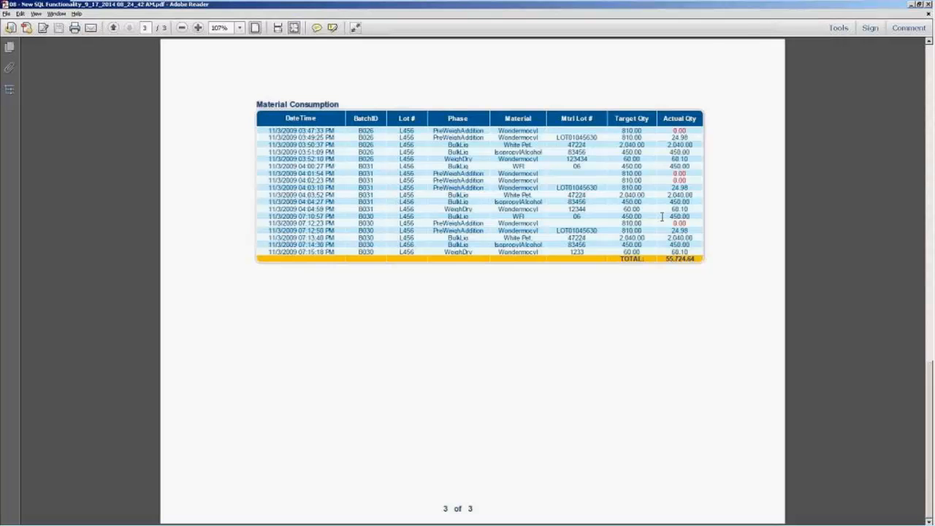
pyautogui.scroll(3, 663, 215)
pyautogui.scroll(-3, 665, 211)
pyautogui.scroll(10, 678, 234)
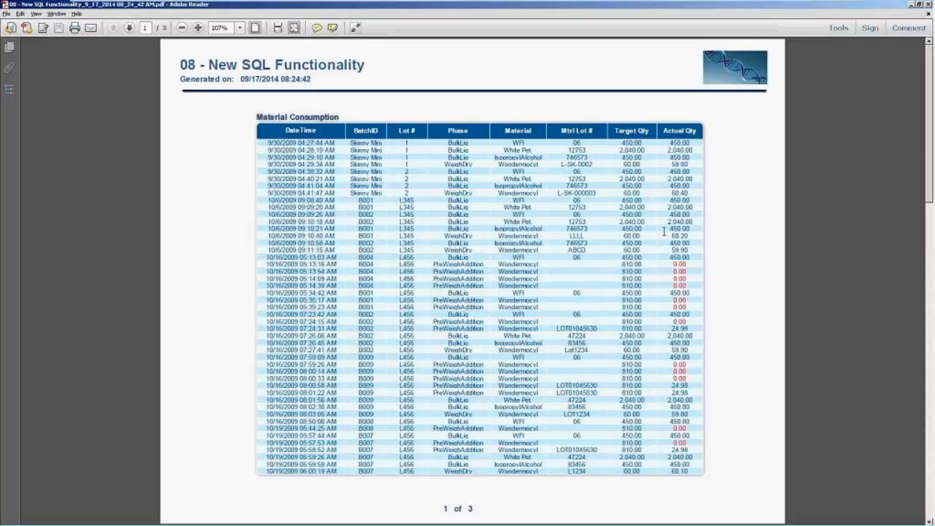
pyautogui.scroll(-3, 578, 221)
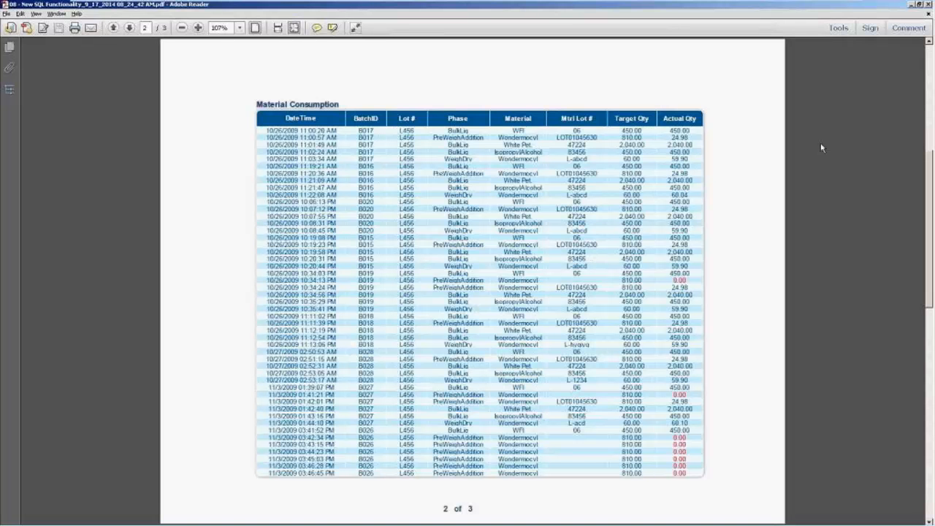
pyautogui.click(928, 4)
pyautogui.click(230, 247)
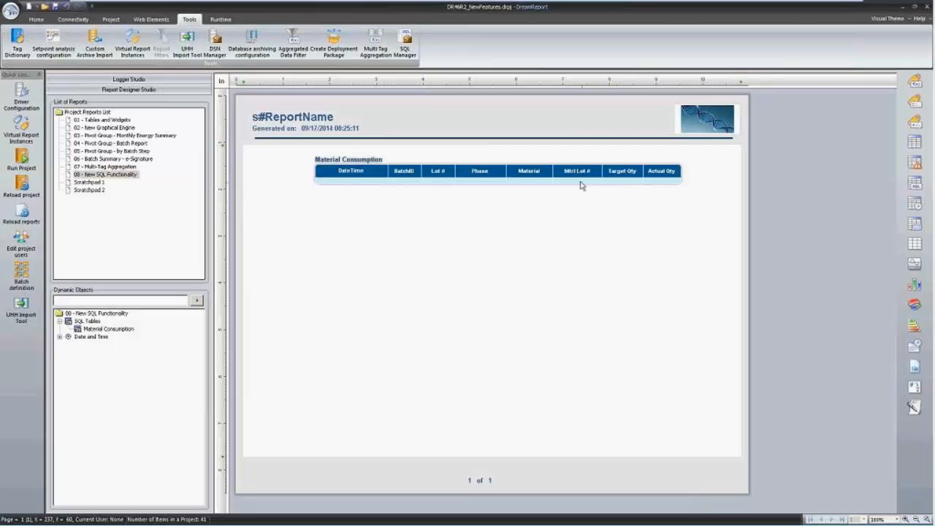
# Delete report 08's table and select the filters, Refresh button and table in Scratchpad 1.
pyautogui.click(578, 178)
pyautogui.press('Delete')
pyautogui.click(80, 191)
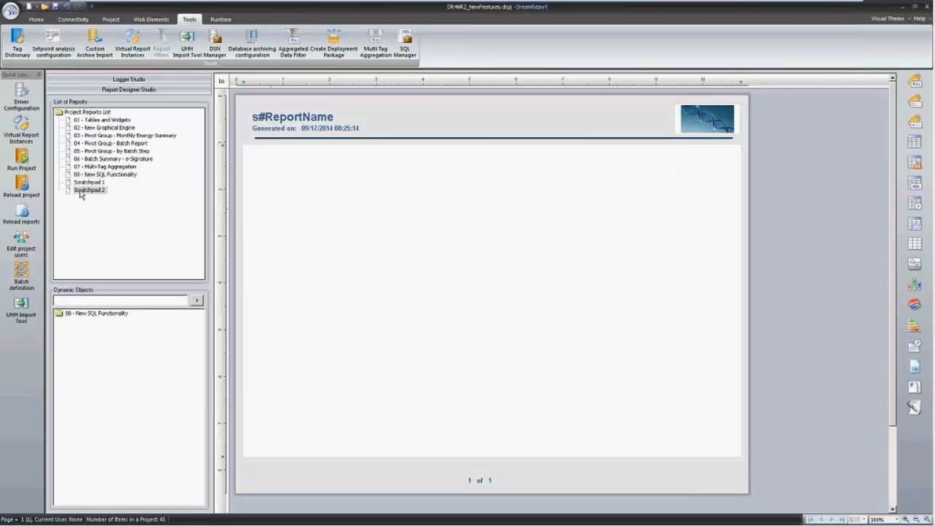
pyautogui.click(89, 182)
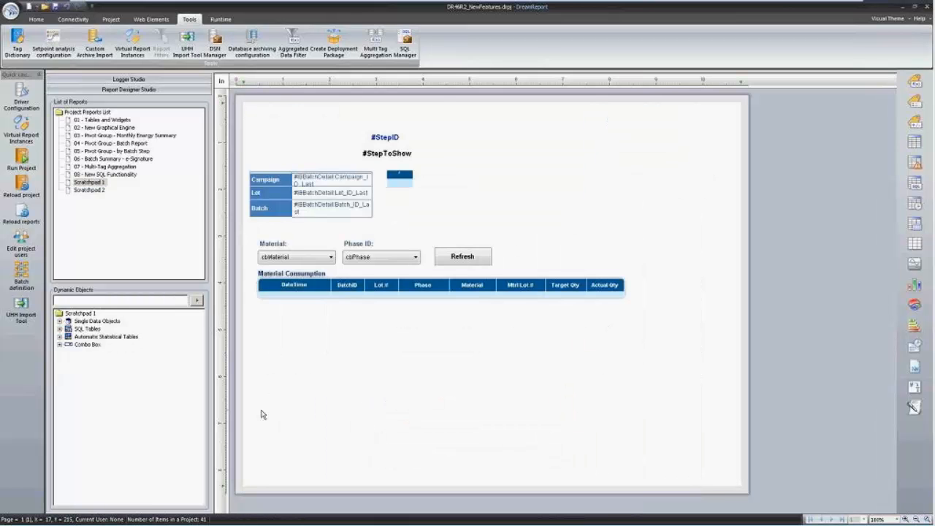
pyautogui.hotkey('ctrl', 'v')
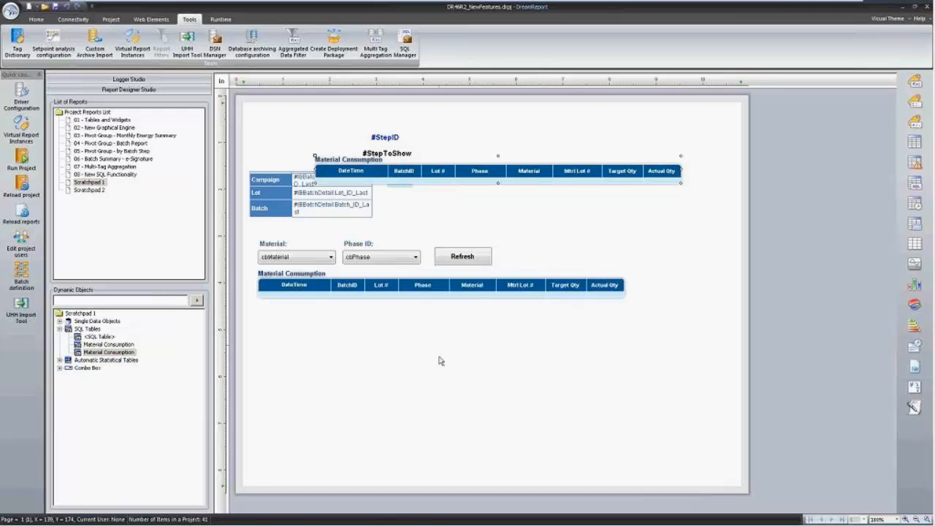
pyautogui.moveTo(251, 229); pyautogui.dragTo(616, 355)
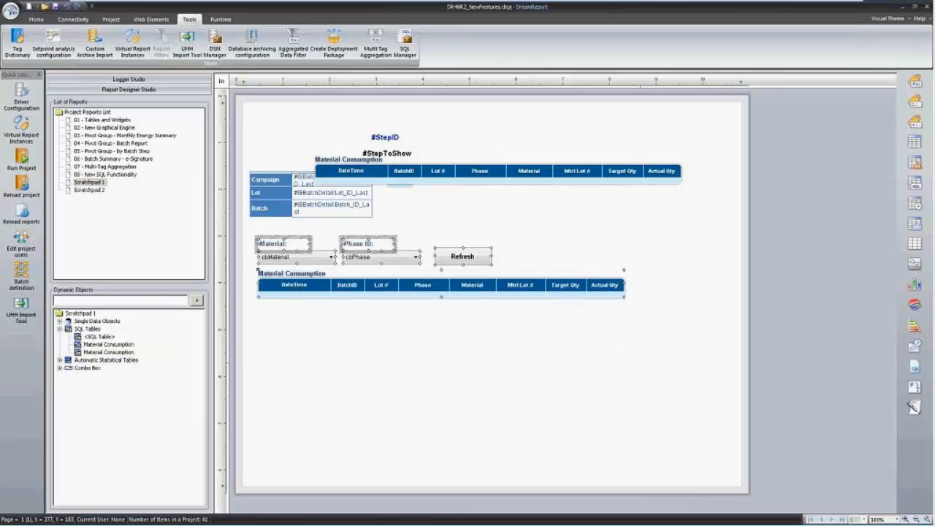
# Paste the filters, Refresh button and table into report 08 just under the header.
pyautogui.doubleClick(105, 174)
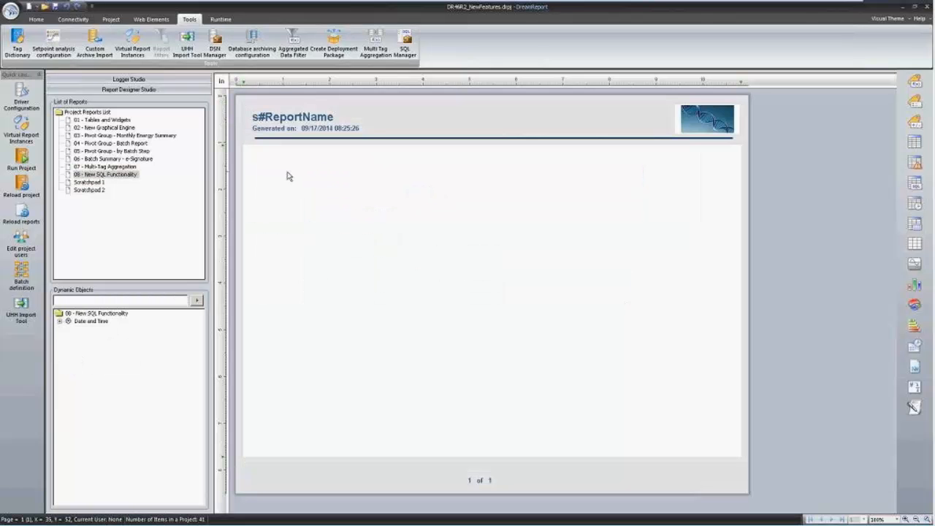
pyautogui.hotkey('ctrl', 'v')
pyautogui.moveTo(311, 258); pyautogui.dragTo(322, 186)
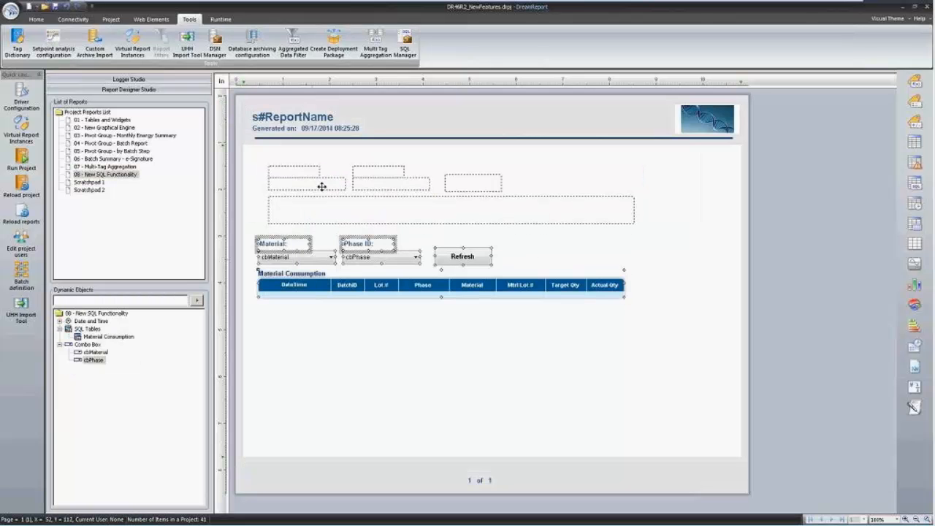
pyautogui.click(340, 298)
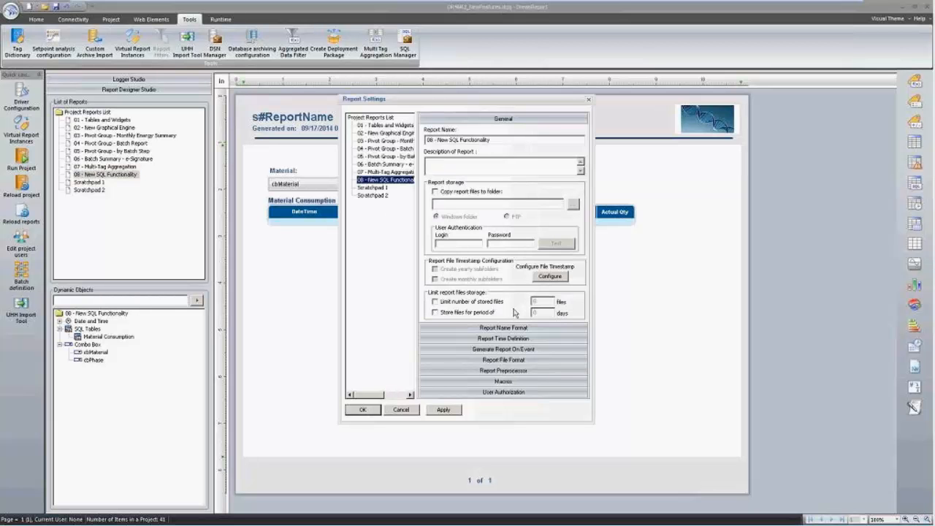
# Review the report's file format targets, then nudge the consumption table down two steps.
pyautogui.click(503, 359)
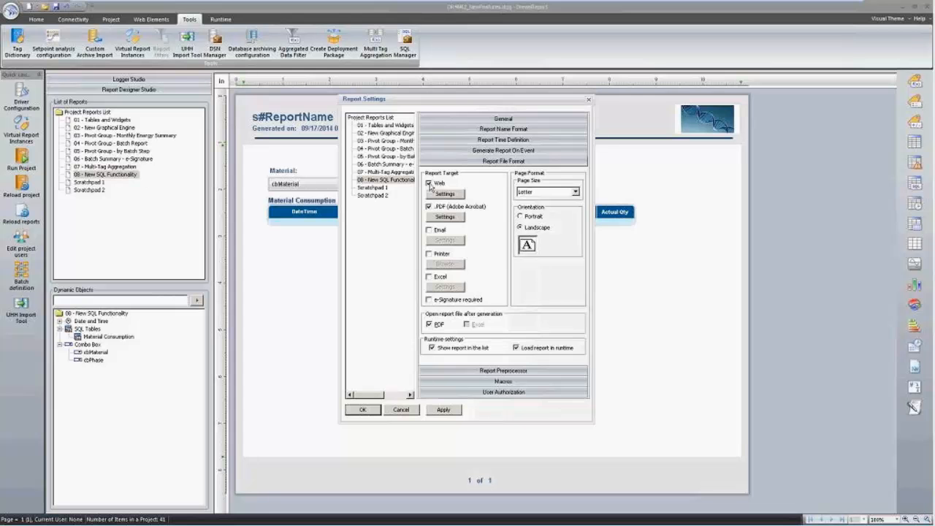
pyautogui.click(401, 410)
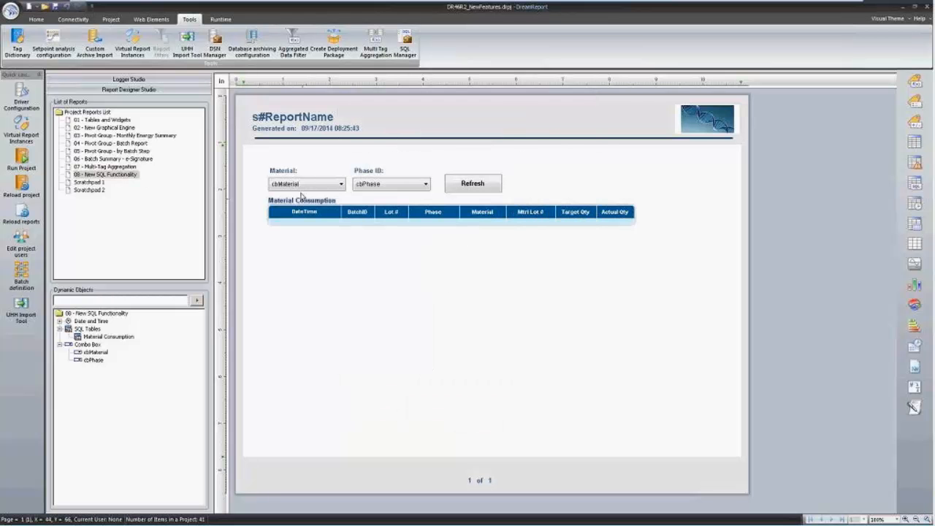
pyautogui.click(328, 211)
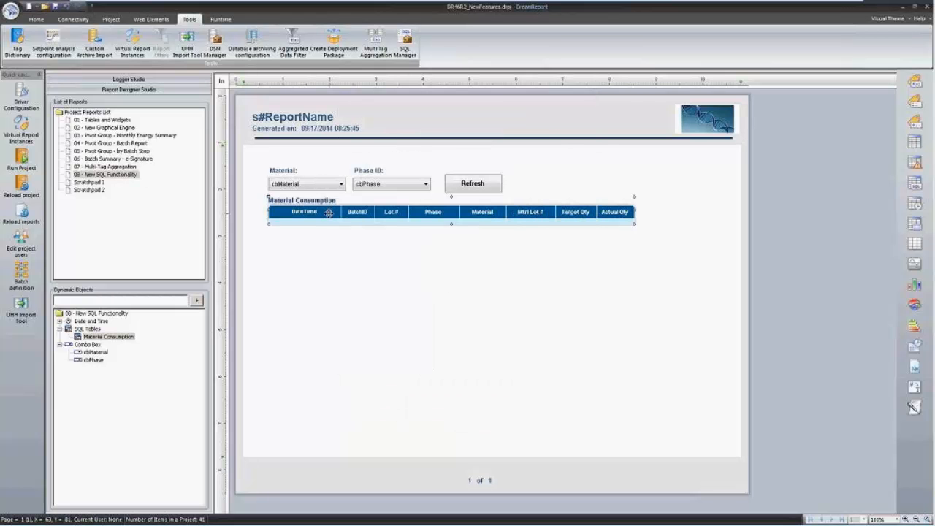
pyautogui.press('Down')
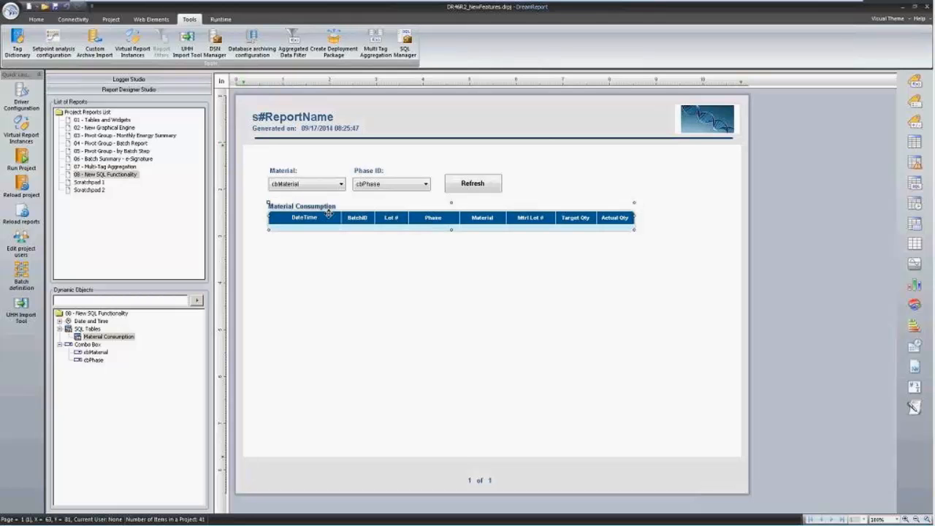
pyautogui.press('Down')
pyautogui.click(358, 293)
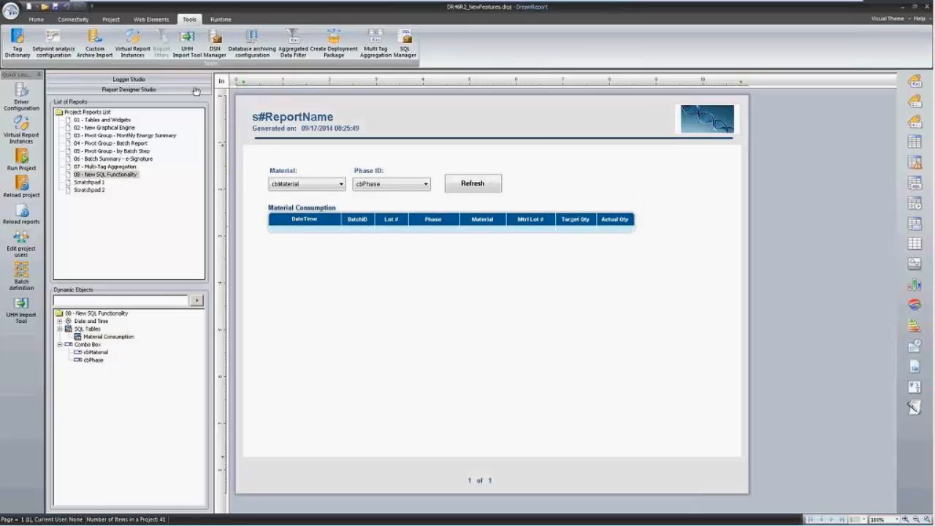
pyautogui.click(162, 23)
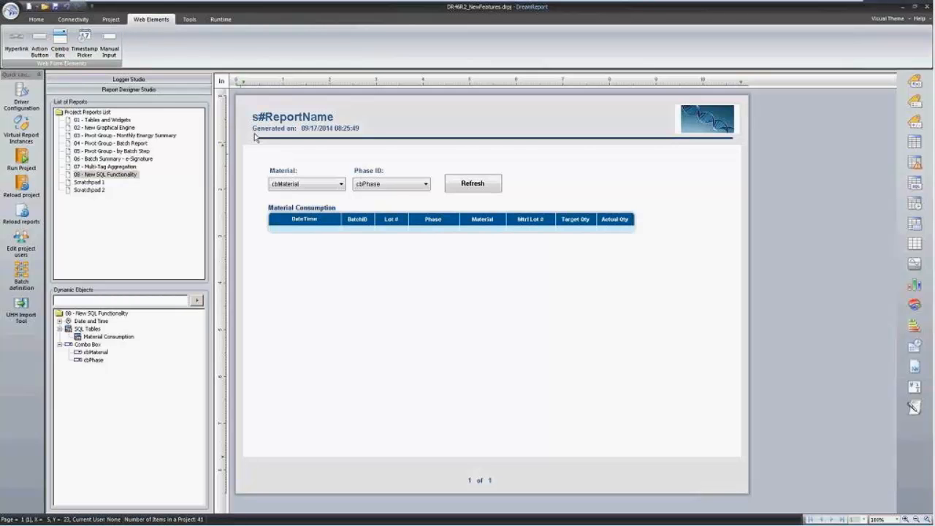
# Open the cbMaterial combo box settings and clear its SQL query.
pyautogui.click(300, 184)
pyautogui.doubleClick(300, 183)
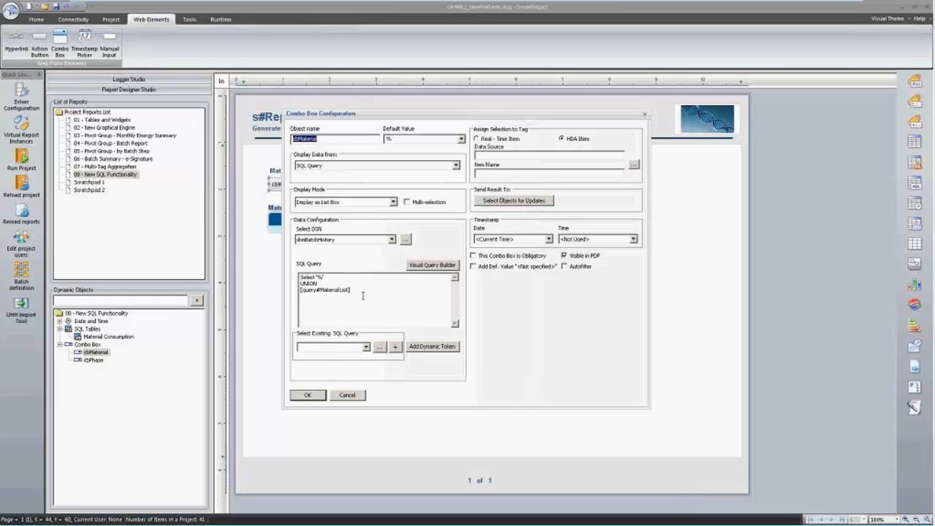
pyautogui.moveTo(361, 294); pyautogui.dragTo(217, 251)
pyautogui.moveTo(324, 277)
pyautogui.mouseDown()
pyautogui.moveTo(280, 273)
pyautogui.moveTo(319, 285)
pyautogui.mouseUp()
pyautogui.hotkey('ctrl', 'c')
pyautogui.press('Delete')
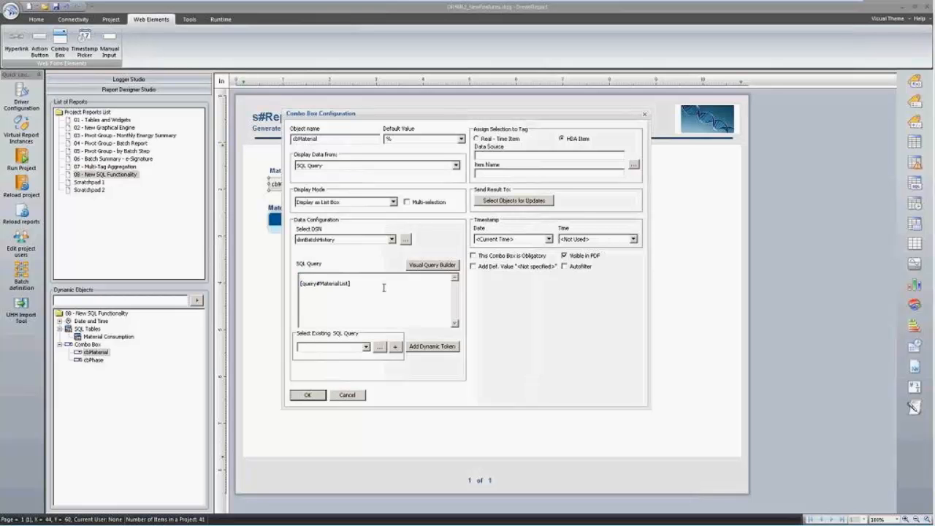
pyautogui.moveTo(384, 288); pyautogui.dragTo(91, 271)
pyautogui.press('Delete')
pyautogui.write('Selec')
pyautogui.press('BackSpace')
pyautogui.press('BackSpace')
pyautogui.press('BackSpace')
pyautogui.press('BackSpace')
pyautogui.press('BackSpace')
# Insert query#Material List, restore Select '%' UNION above it, and confirm.
pyautogui.click(366, 348)
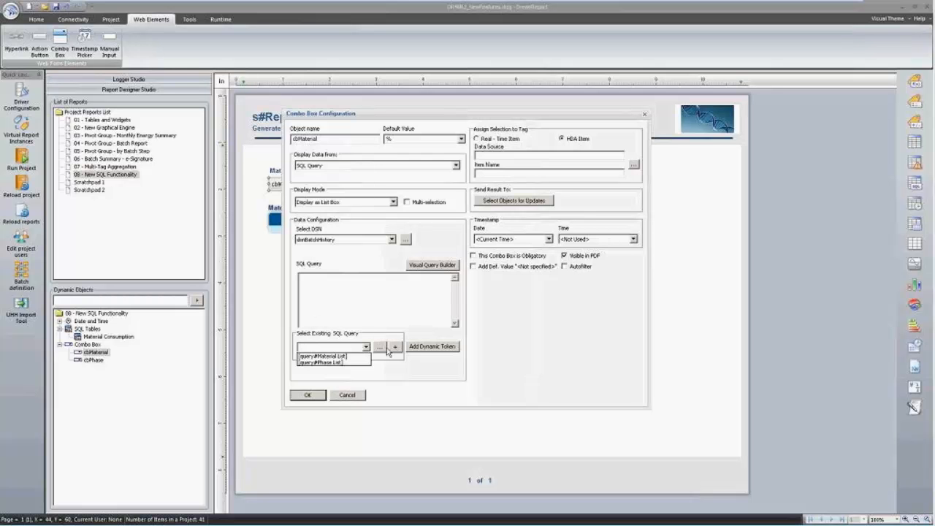
pyautogui.click(328, 356)
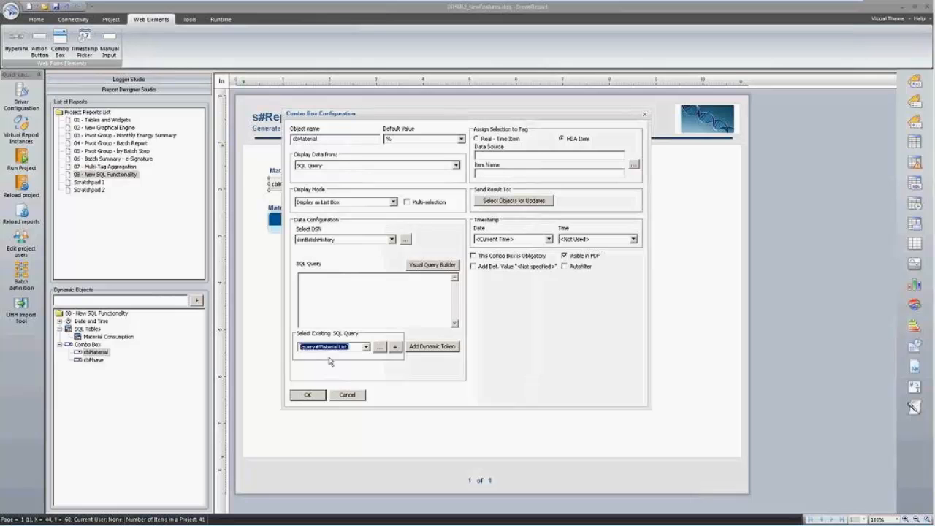
pyautogui.click(395, 347)
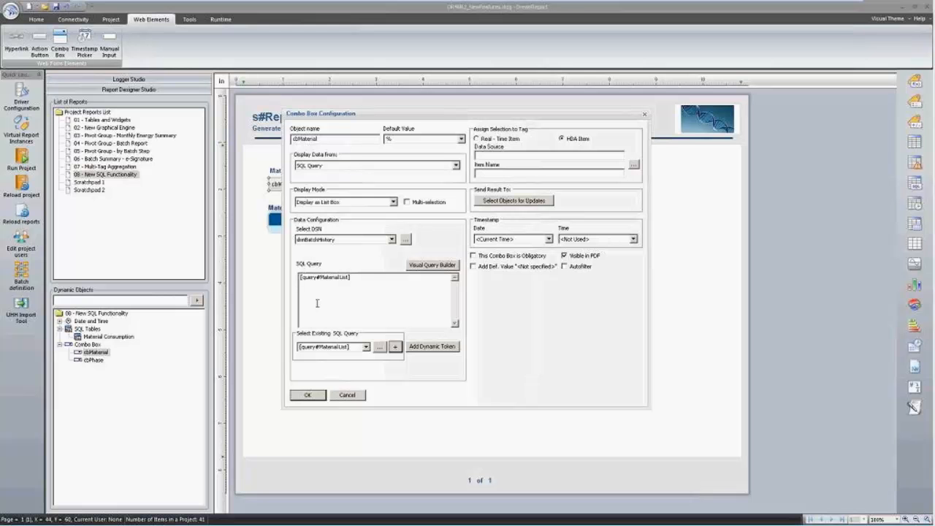
pyautogui.press('Return')
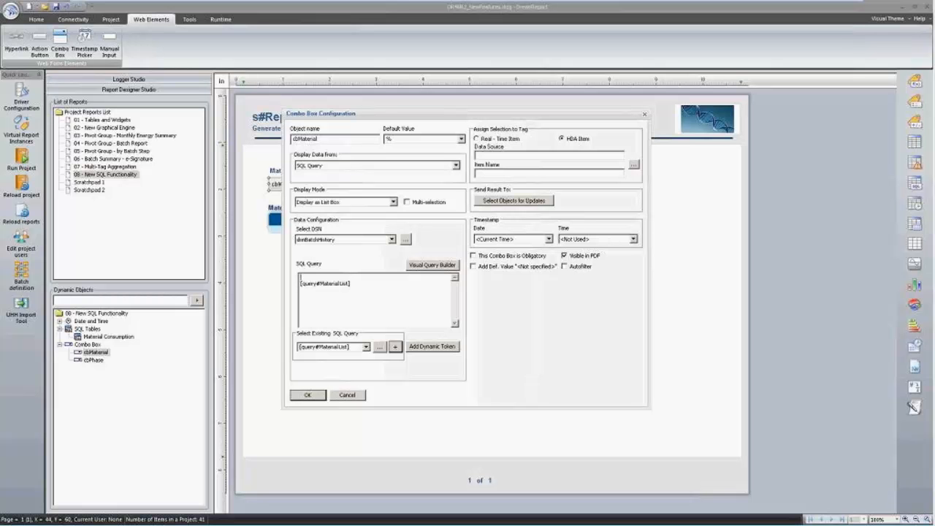
pyautogui.hotkey('ctrl', 'v')
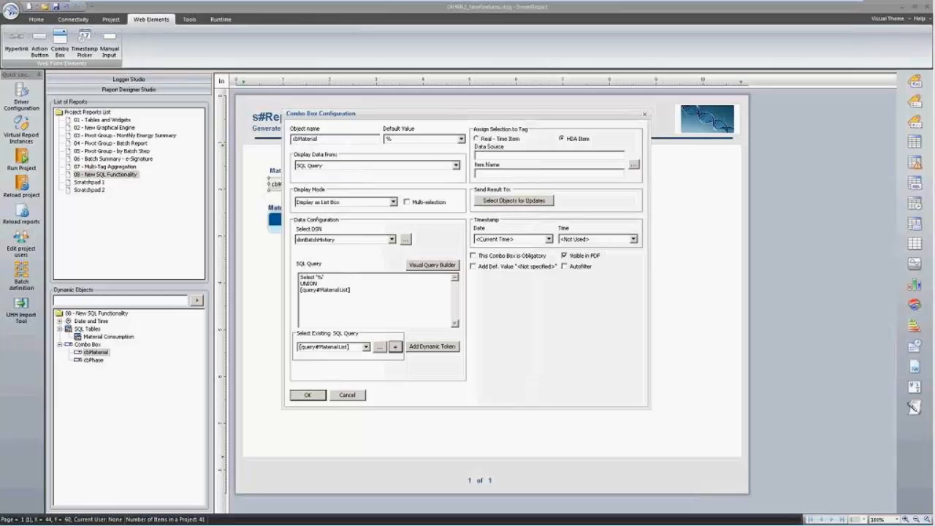
pyautogui.moveTo(323, 278); pyautogui.dragTo(300, 277)
pyautogui.click(307, 394)
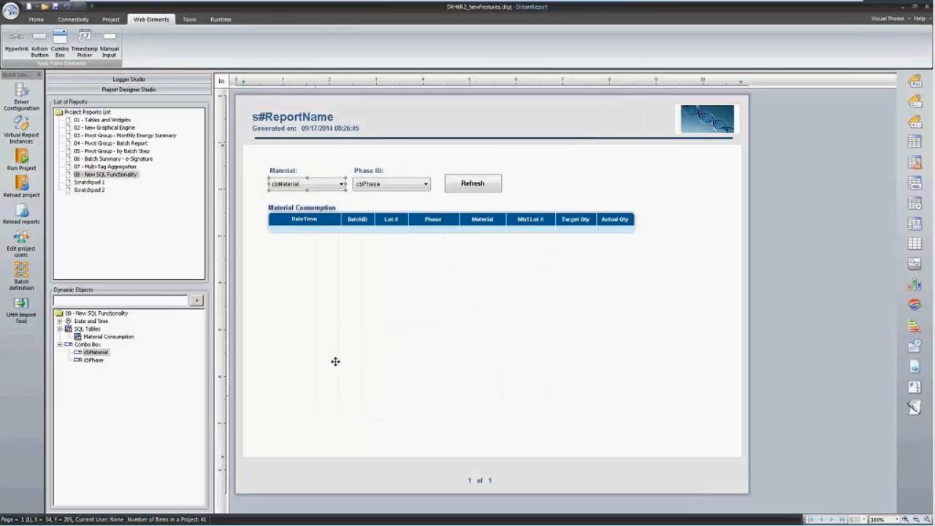
pyautogui.doubleClick(395, 183)
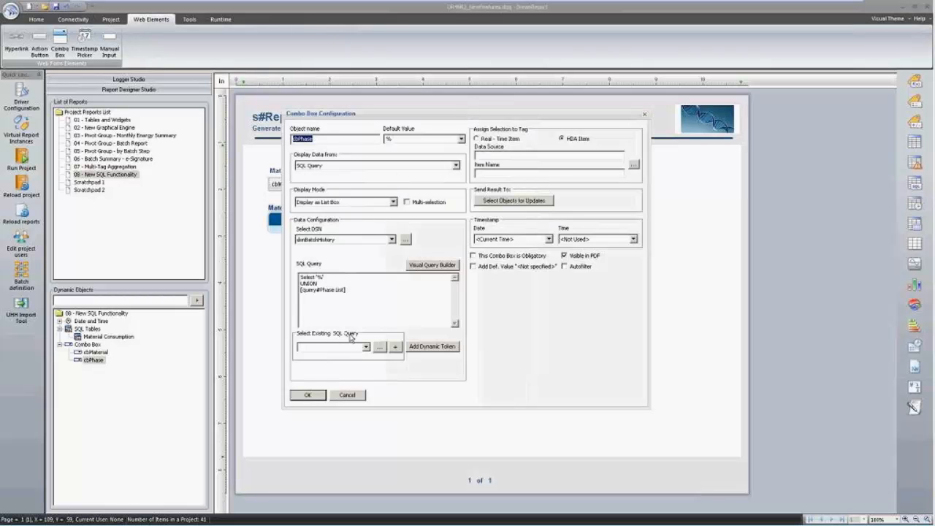
pyautogui.moveTo(350, 293); pyautogui.dragTo(273, 294)
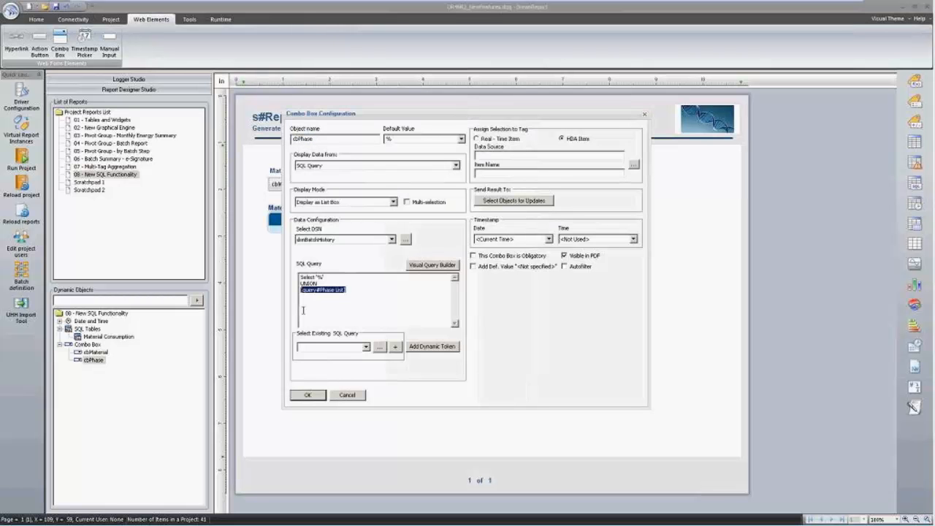
pyautogui.click(365, 347)
pyautogui.click(379, 347)
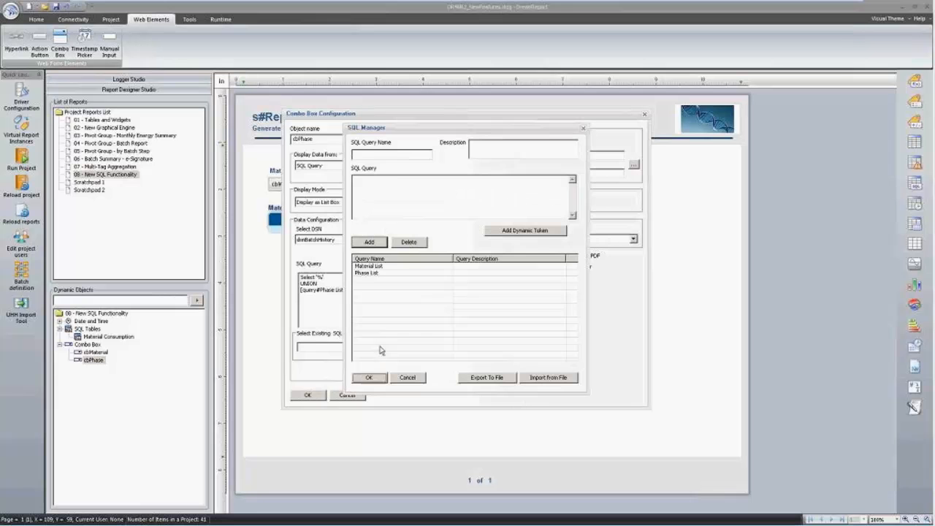
pyautogui.click(370, 273)
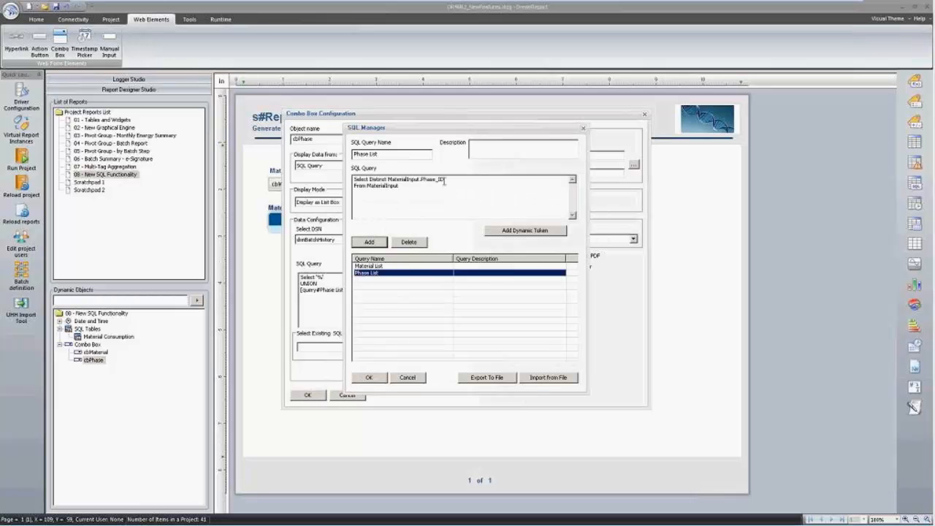
pyautogui.click(407, 379)
pyautogui.click(349, 395)
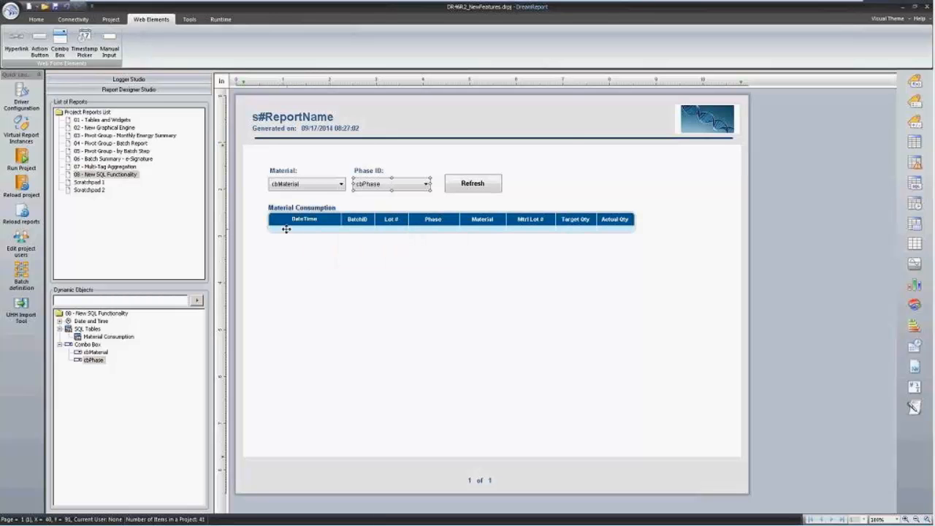
# Remove the cbMaterial token following LIKE in the table's WHERE clause.
pyautogui.click(296, 221)
pyautogui.doubleClick(295, 222)
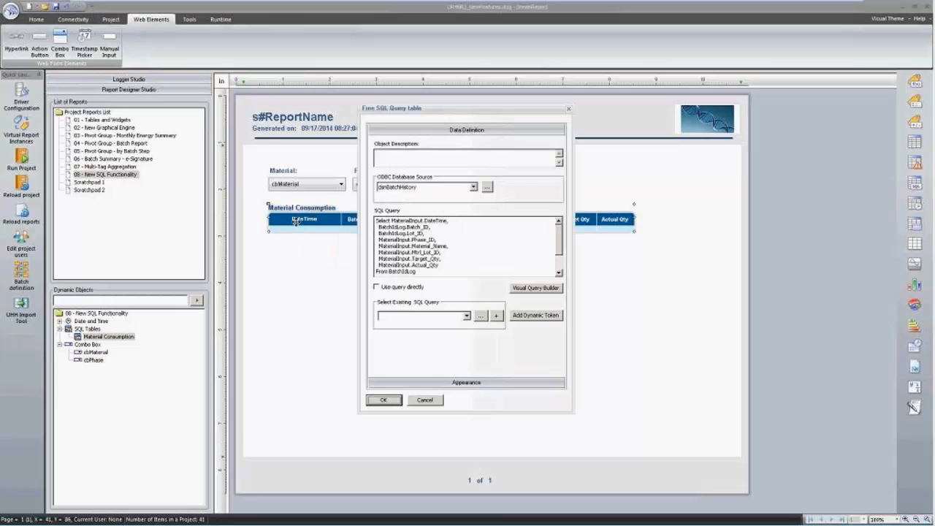
pyautogui.scroll(-2, 378, 247)
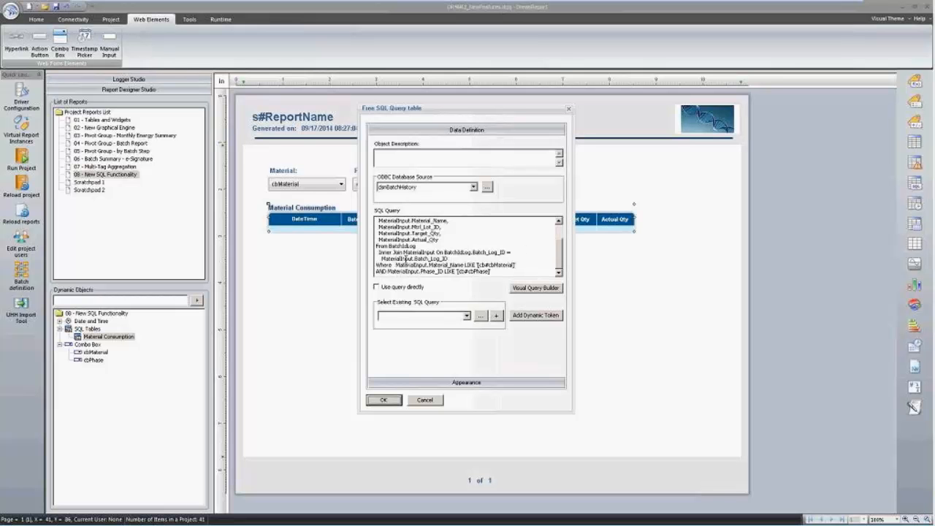
pyautogui.click(395, 264)
pyautogui.moveTo(474, 264); pyautogui.dragTo(548, 265)
pyautogui.press('Delete')
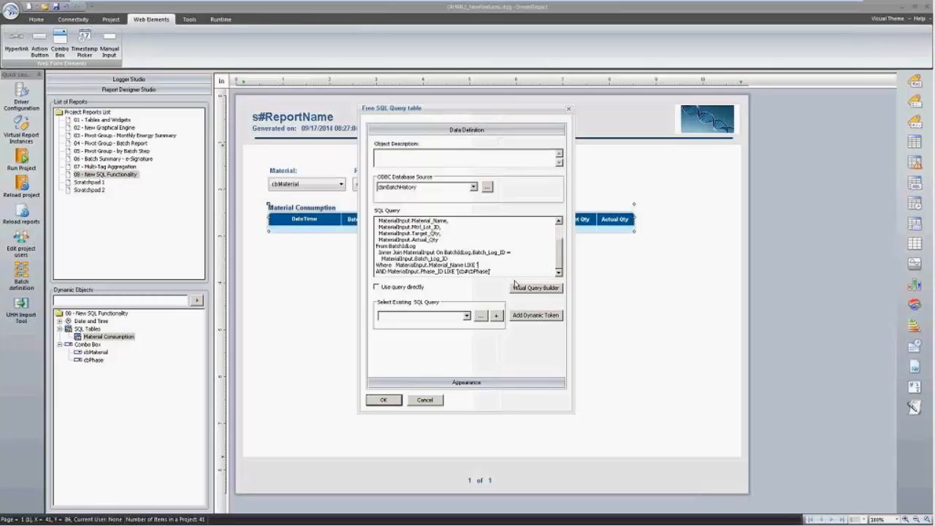
# Insert the [cb#cbPhase] dynamic token at the end of the WHERE clause and close the dialog.
pyautogui.click(535, 317)
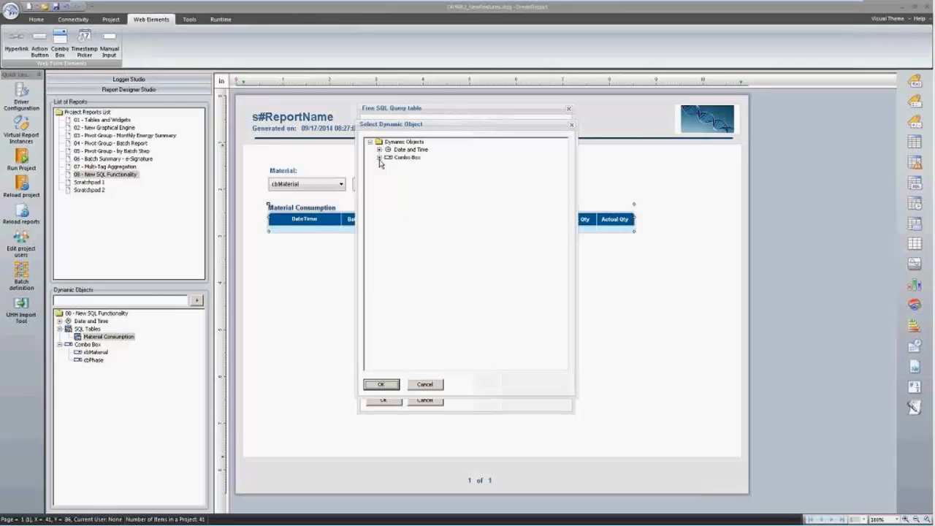
pyautogui.click(379, 158)
pyautogui.doubleClick(408, 173)
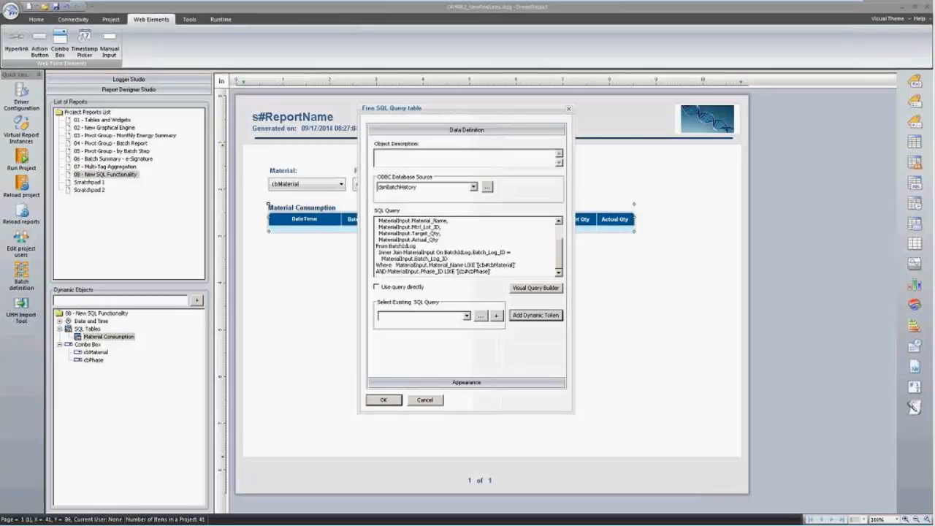
pyautogui.moveTo(457, 271); pyautogui.dragTo(492, 271)
pyautogui.press('Delete')
pyautogui.click(528, 315)
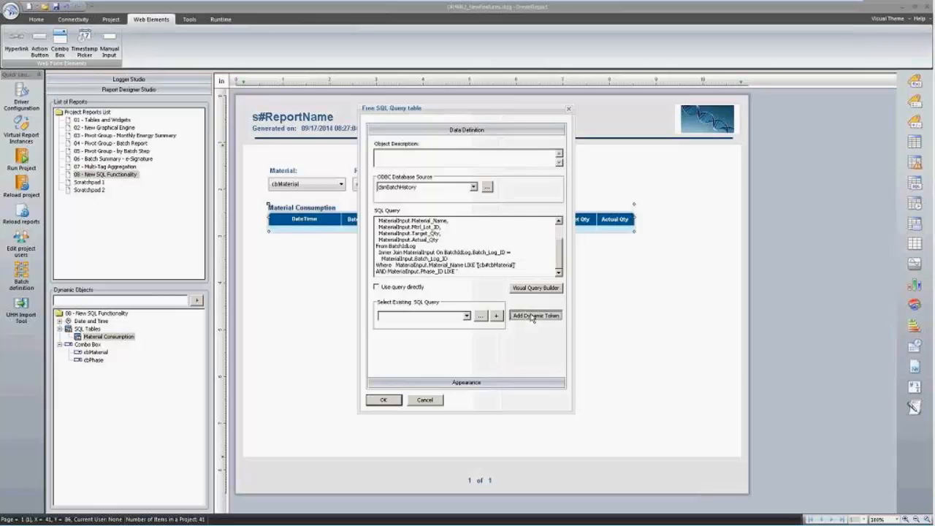
pyautogui.click(379, 157)
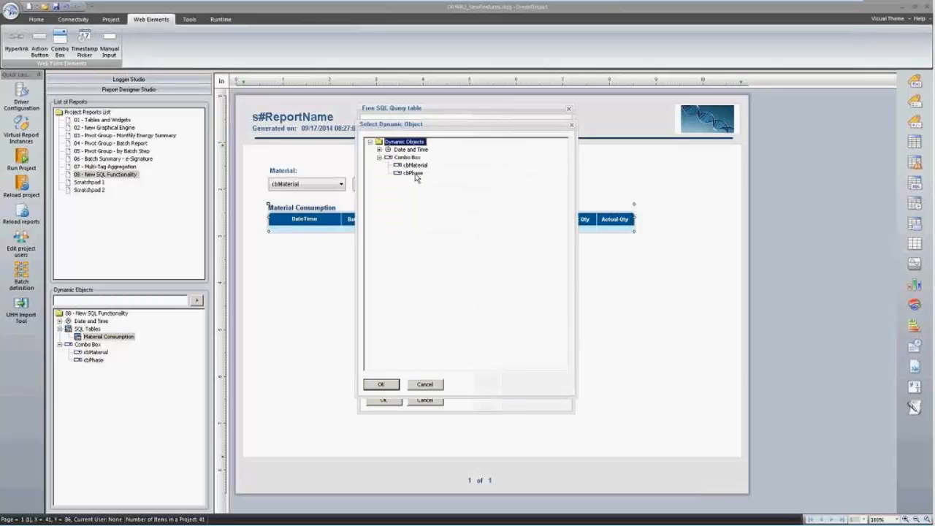
pyautogui.doubleClick(413, 173)
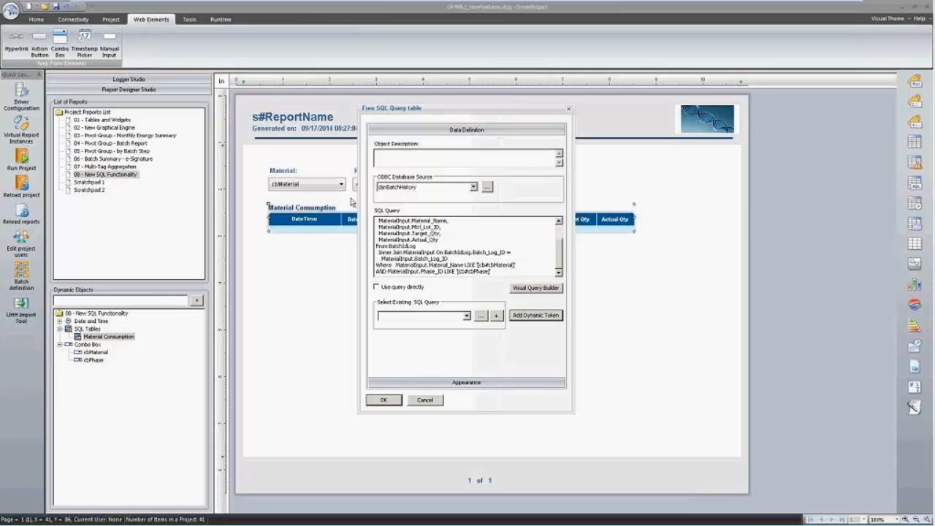
pyautogui.click(413, 400)
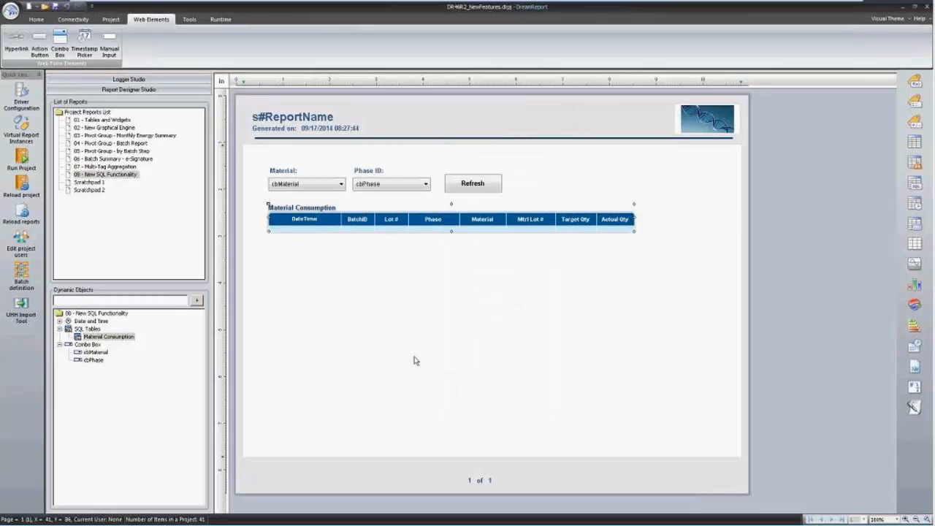
# Keep the Refresh button's Refresh Report action, then nudge the filters, button and table upward.
pyautogui.doubleClick(467, 183)
pyautogui.click(448, 185)
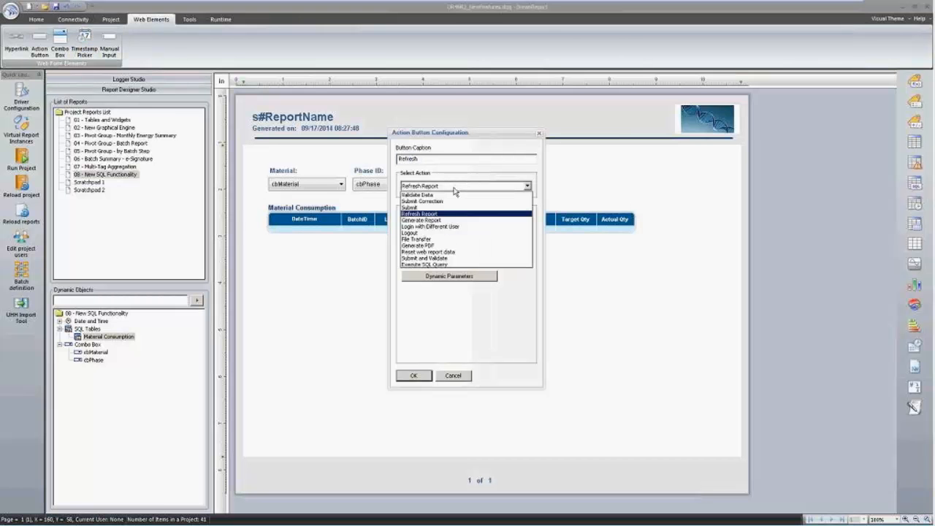
pyautogui.click(456, 187)
pyautogui.click(455, 372)
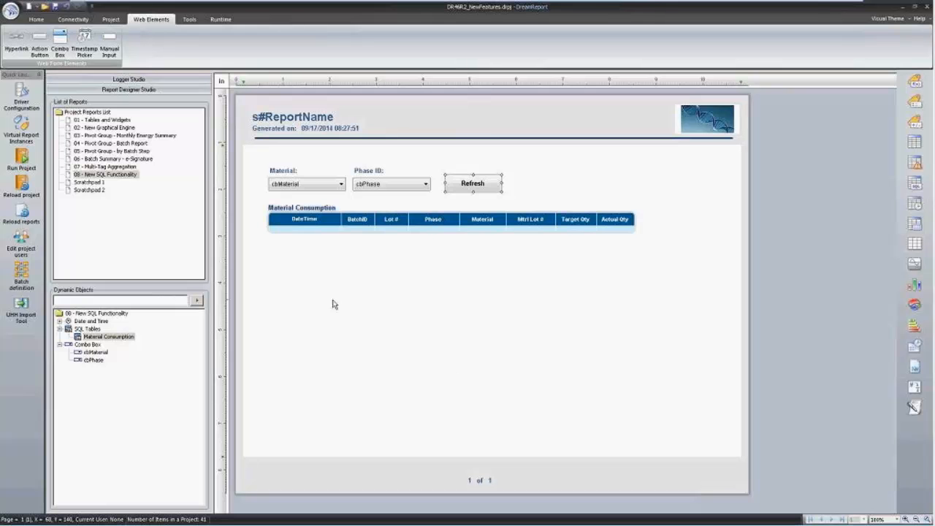
pyautogui.moveTo(286, 276); pyautogui.dragTo(491, 177)
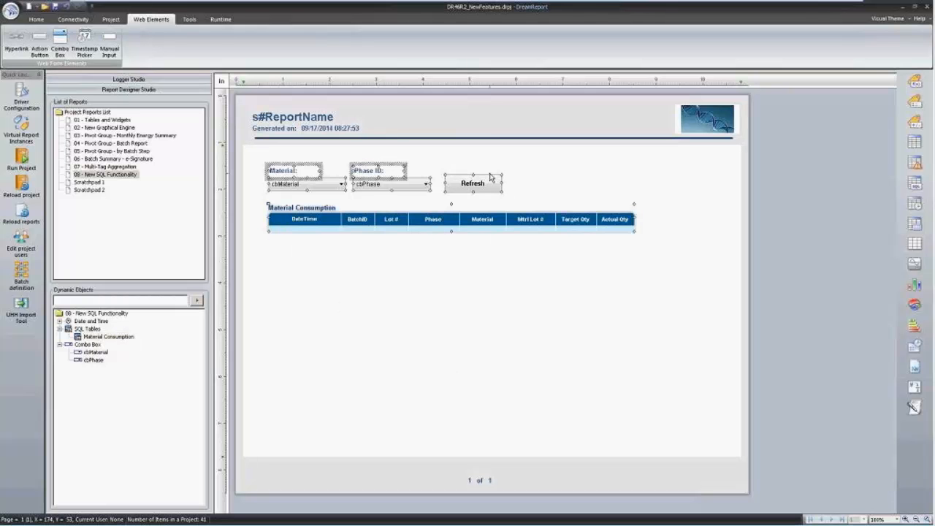
pyautogui.press('Up')
pyautogui.press('Up')
pyautogui.press('Up')
pyautogui.press('Up')
pyautogui.press('Up')
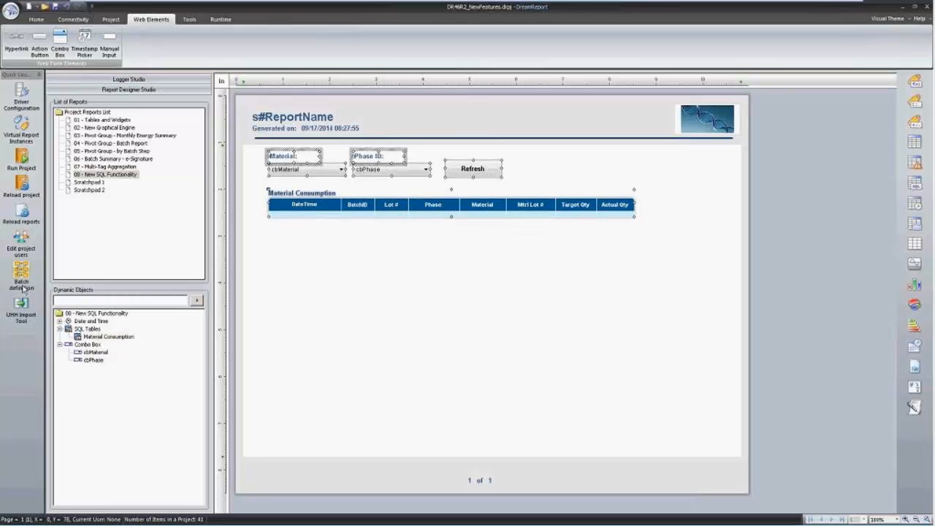
# Reload reports with changes saved and view the runtime console listing reports 01–08.
pyautogui.click(21, 212)
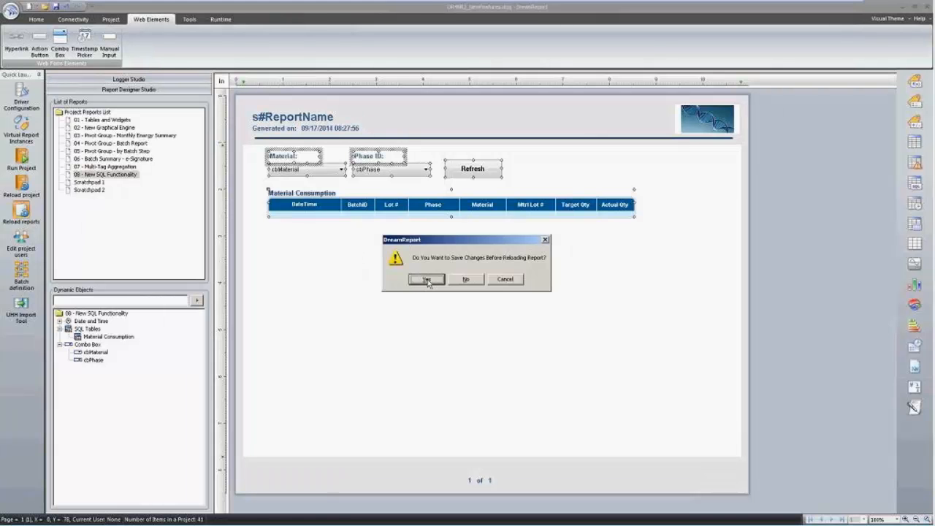
pyautogui.click(426, 278)
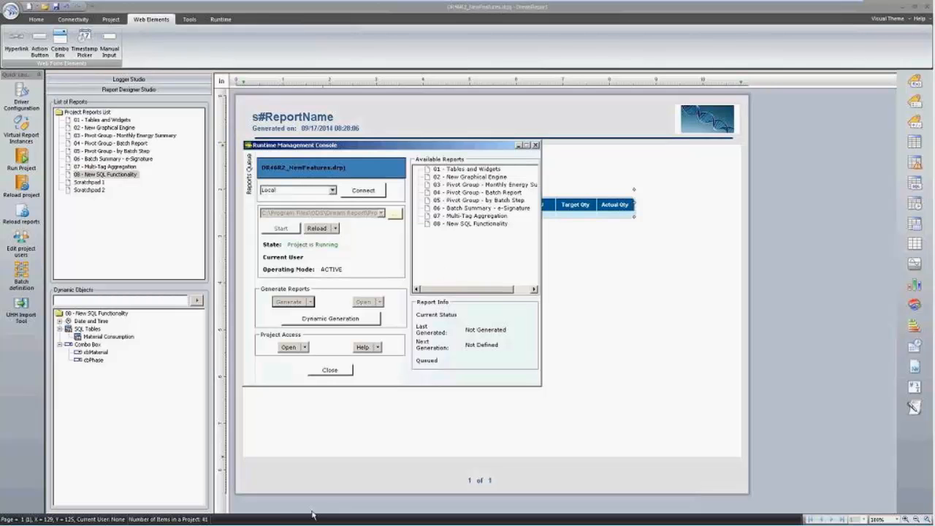
pyautogui.moveTo(312, 524)
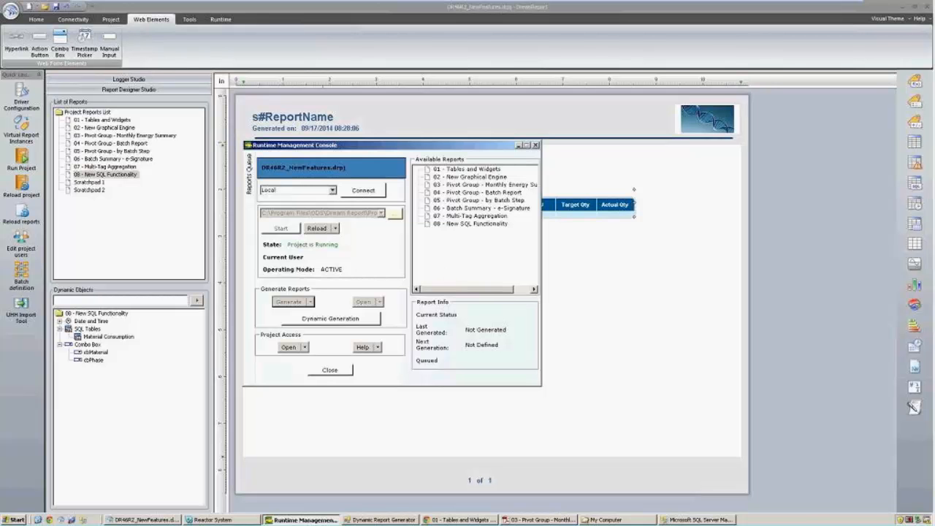
# Return to the portal's report list and open report 08's web version.
pyautogui.click(459, 520)
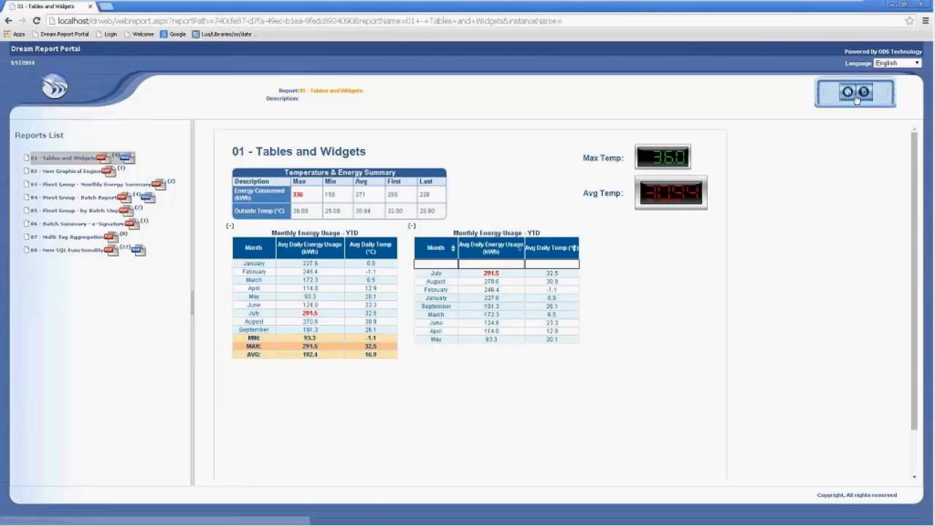
pyautogui.click(849, 95)
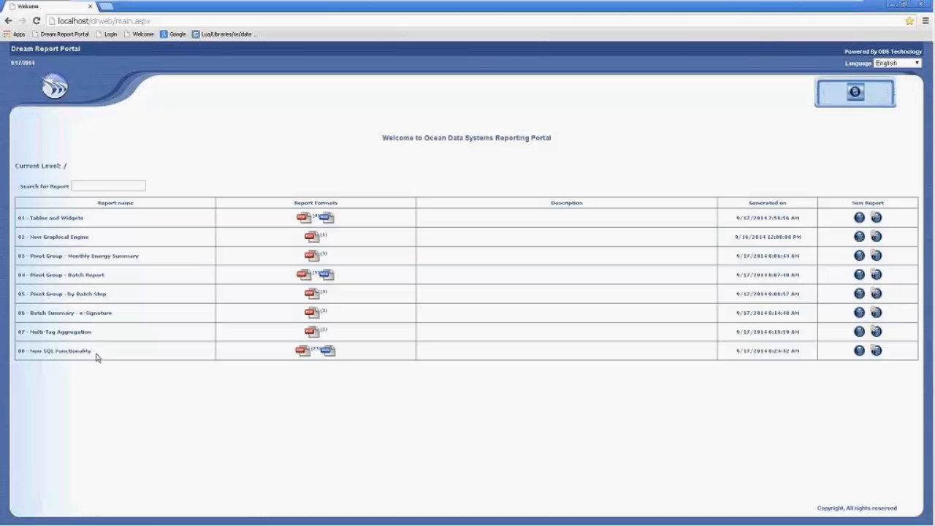
pyautogui.click(329, 352)
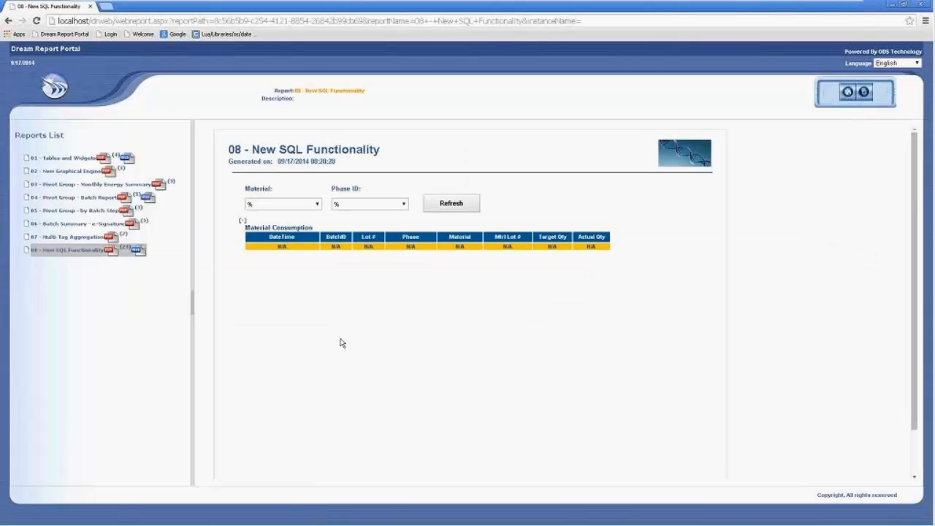
# Filter the Material Consumption table to Material White Pet and refresh the report.
pyautogui.click(316, 206)
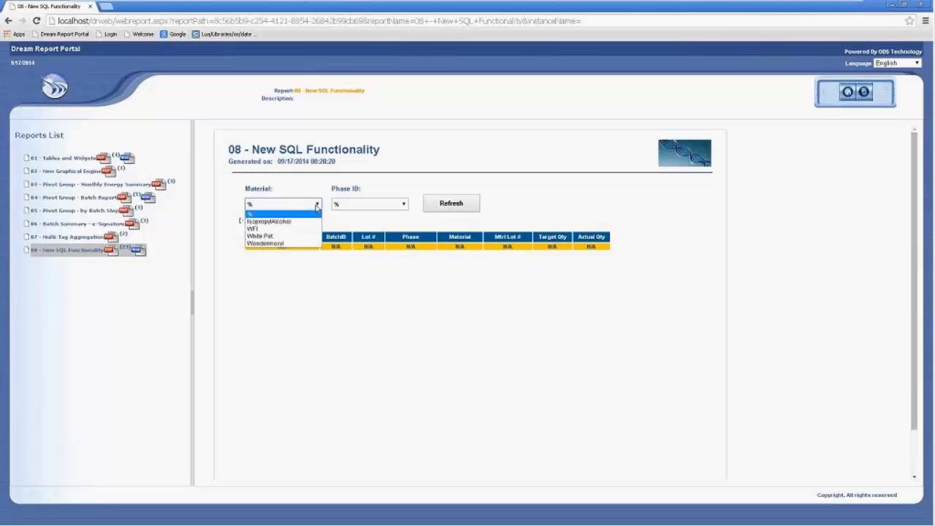
pyautogui.click(286, 237)
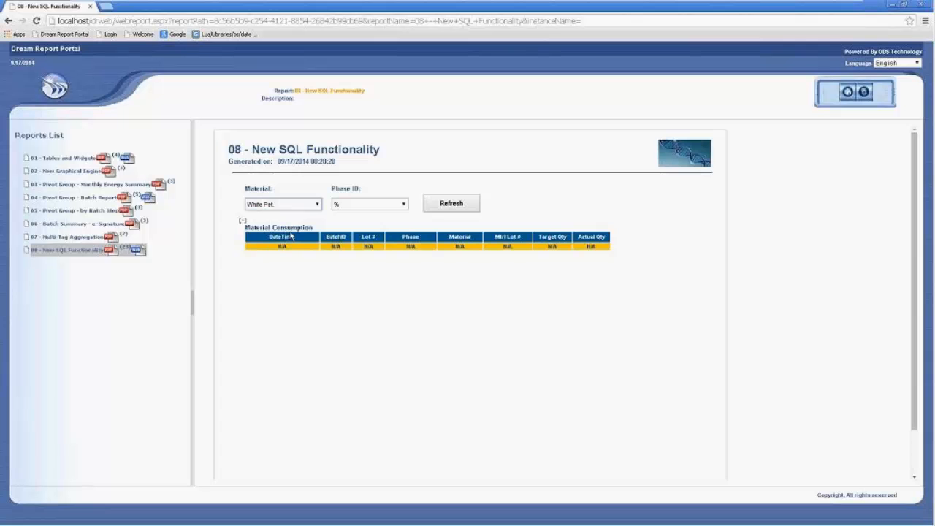
pyautogui.click(453, 208)
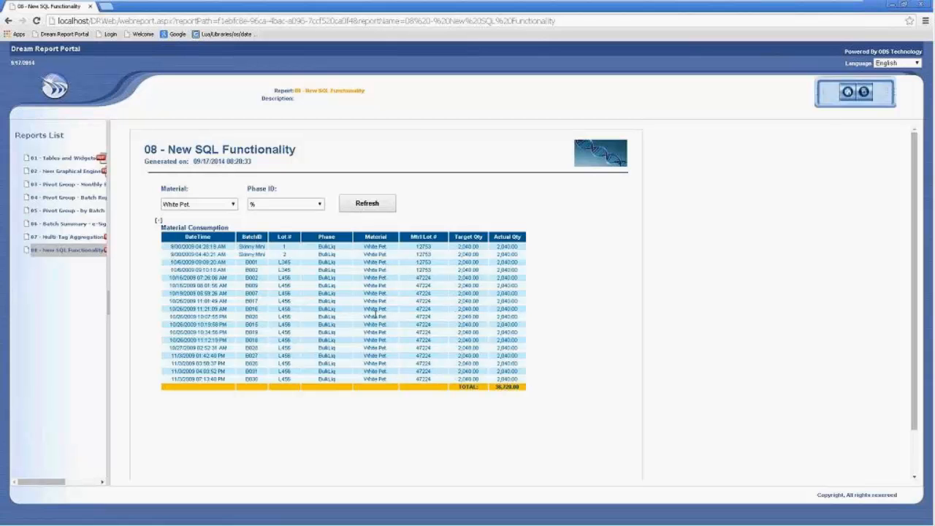
# Filter report 08 to Material Wondermocyl, then to Phase ID PreWeighAddition, refreshing each time.
pyautogui.click(234, 204)
pyautogui.click(221, 234)
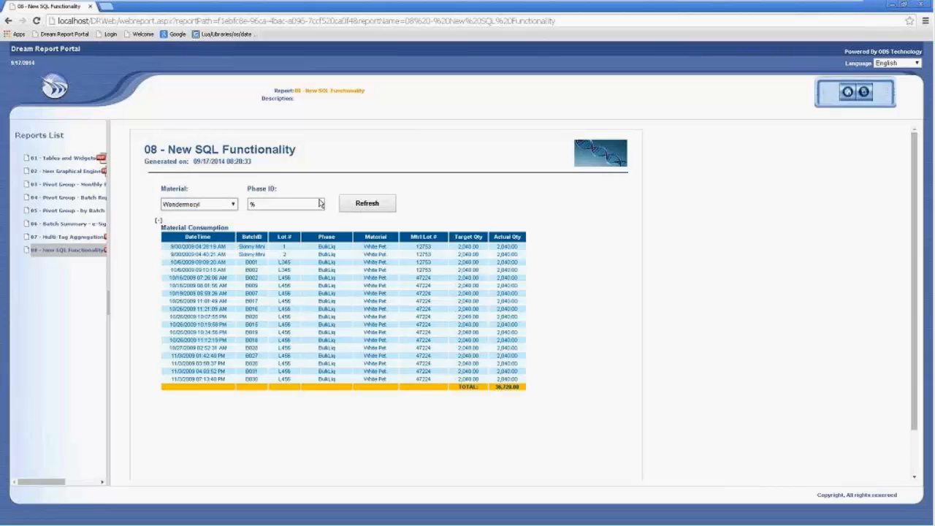
pyautogui.click(350, 209)
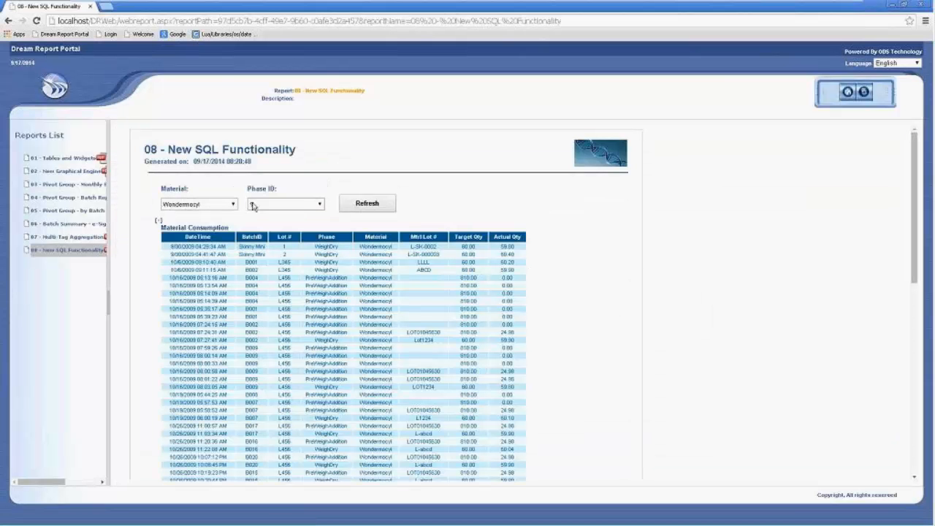
pyautogui.click(319, 204)
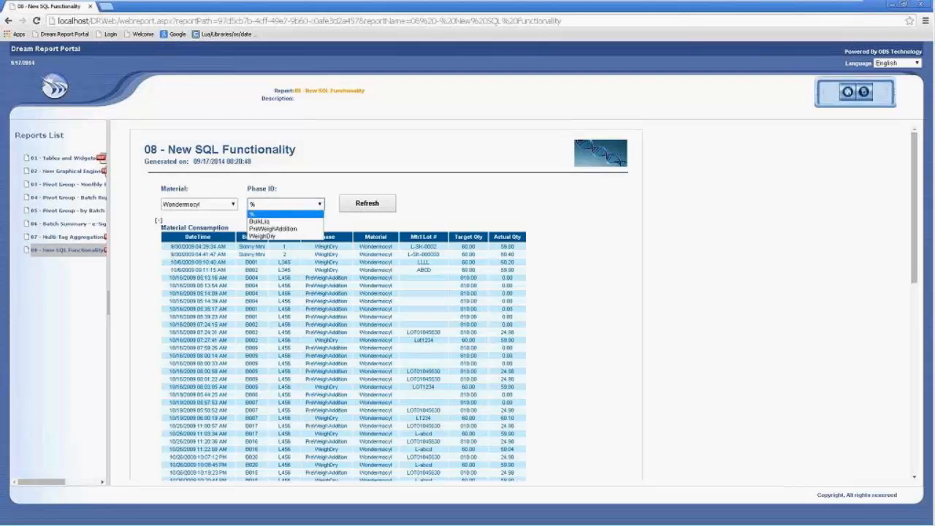
pyautogui.click(284, 229)
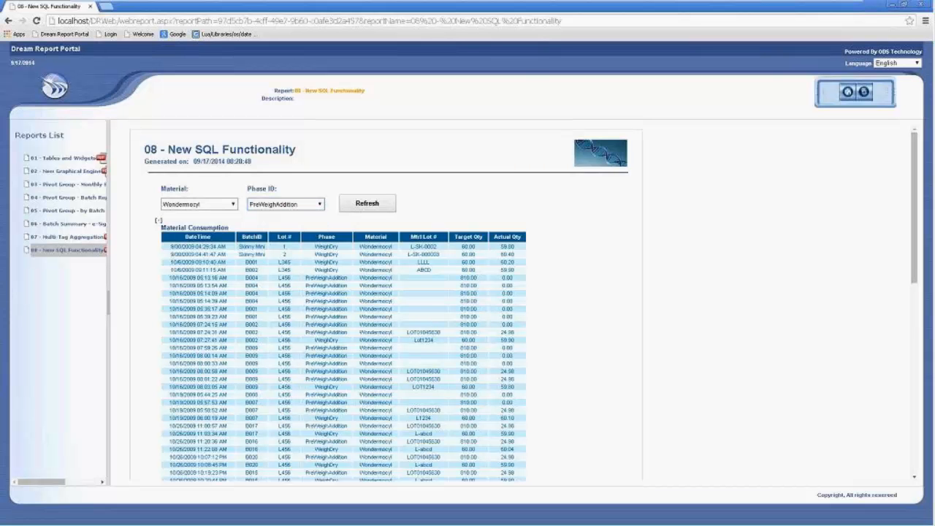
pyautogui.click(361, 206)
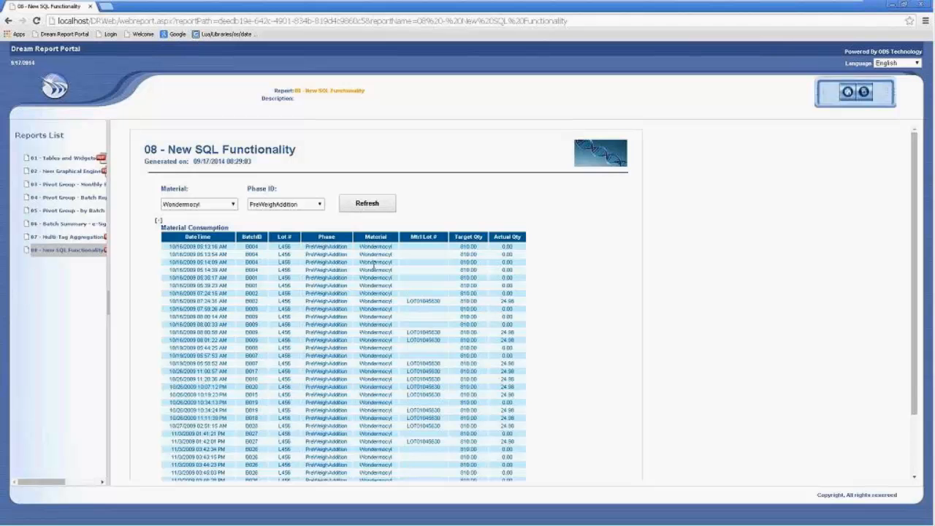
# Widen the Reports List, open report 01 Tables and Widgets, then return to the Dream Report designer.
pyautogui.scroll(-1, 323, 252)
pyautogui.scroll(-1, 415, 326)
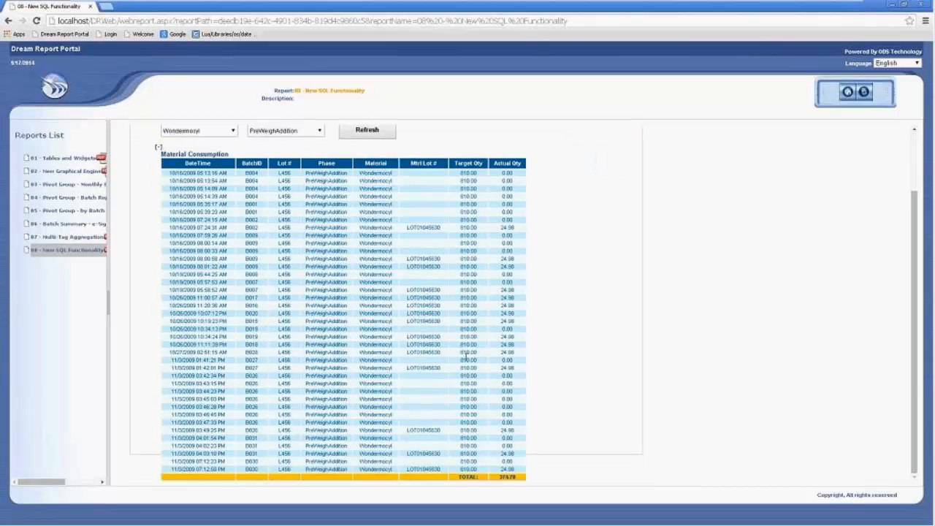
pyautogui.scroll(2, 415, 327)
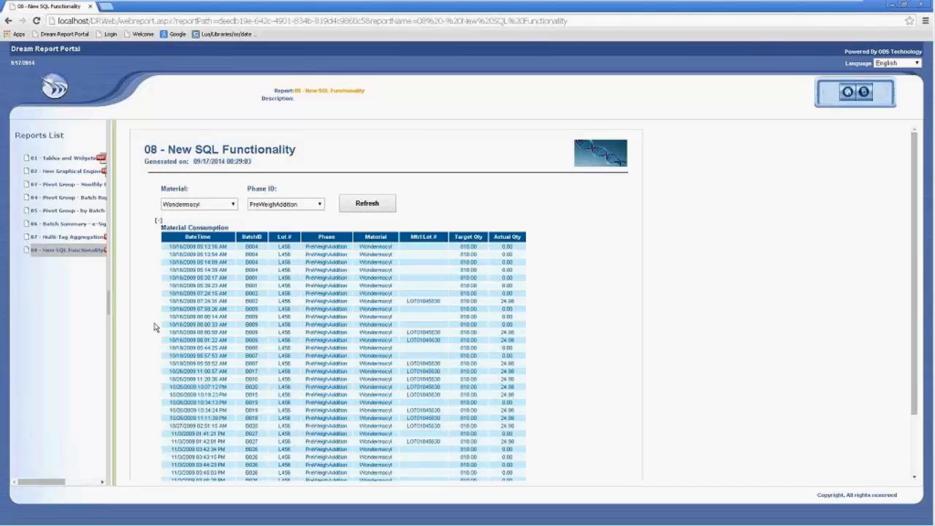
pyautogui.moveTo(114, 352); pyautogui.dragTo(165, 358)
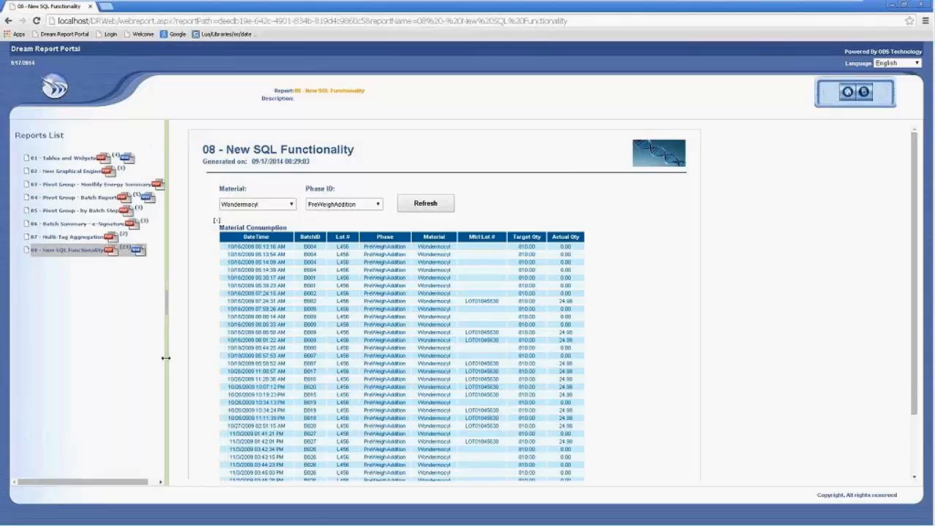
pyautogui.click(129, 163)
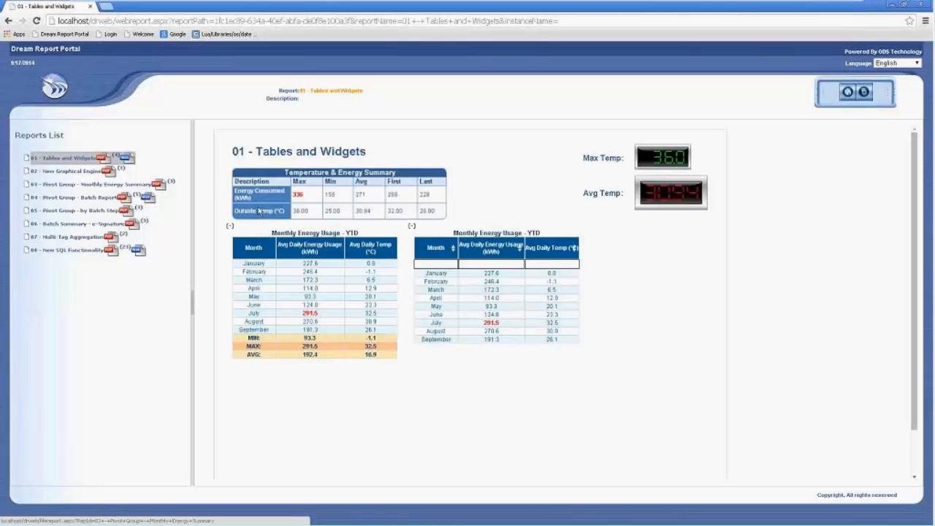
pyautogui.hotkey('alt', 'Tab')
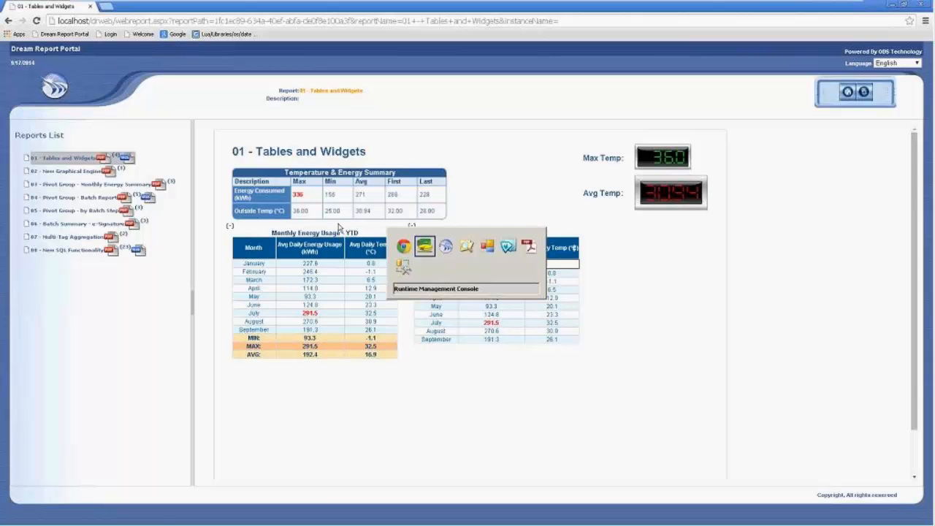
pyautogui.hotkey('alt', 'Tab')
# In report 02 - New Graphical Engine, make the Tank Storage chart Chart Web Interactive.
pyautogui.doubleClick(115, 129)
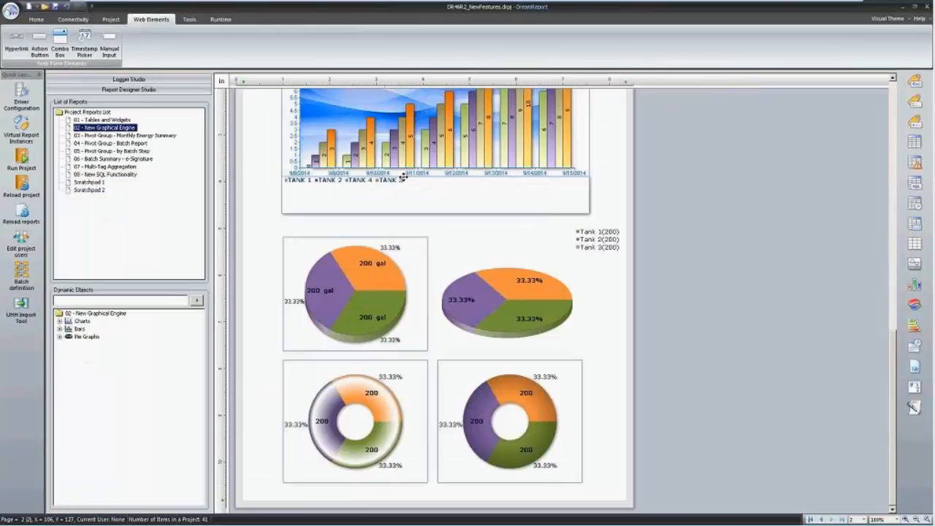
pyautogui.moveTo(894, 349); pyautogui.dragTo(891, 95)
pyautogui.doubleClick(449, 187)
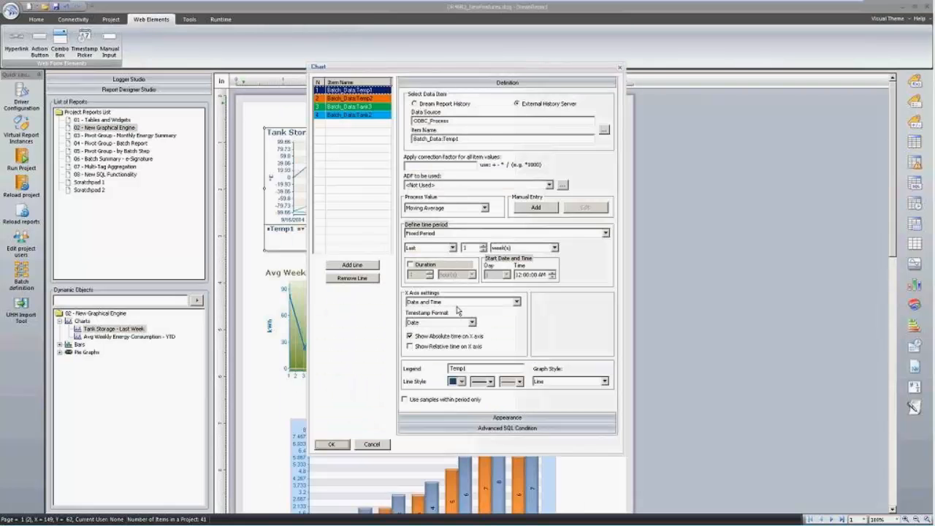
pyautogui.click(481, 418)
pyautogui.click(426, 388)
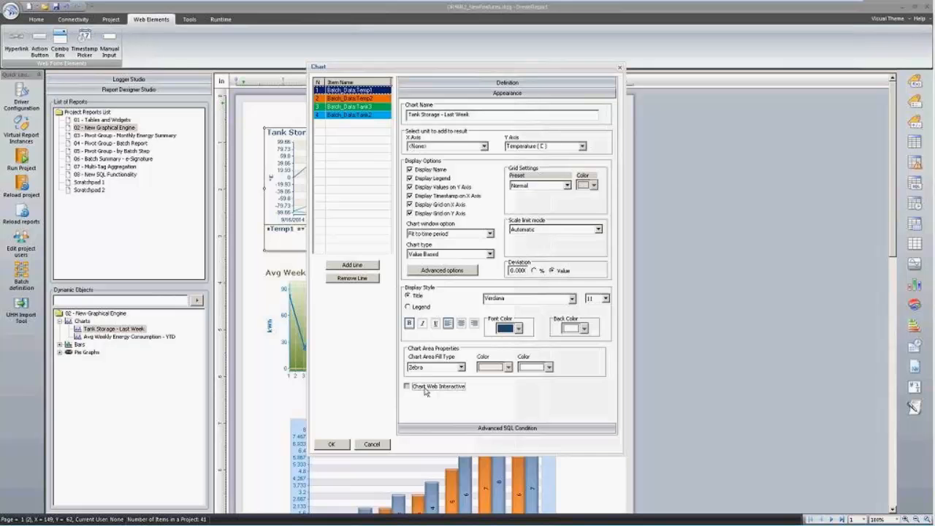
pyautogui.click(340, 447)
# Enable Web as a report file format in report 02's Report Settings.
pyautogui.click(120, 128)
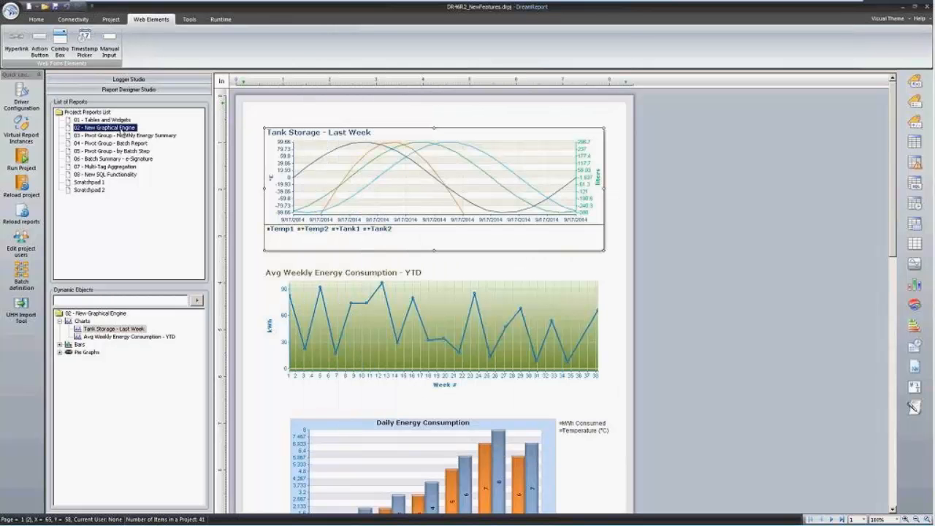
pyautogui.doubleClick(120, 128)
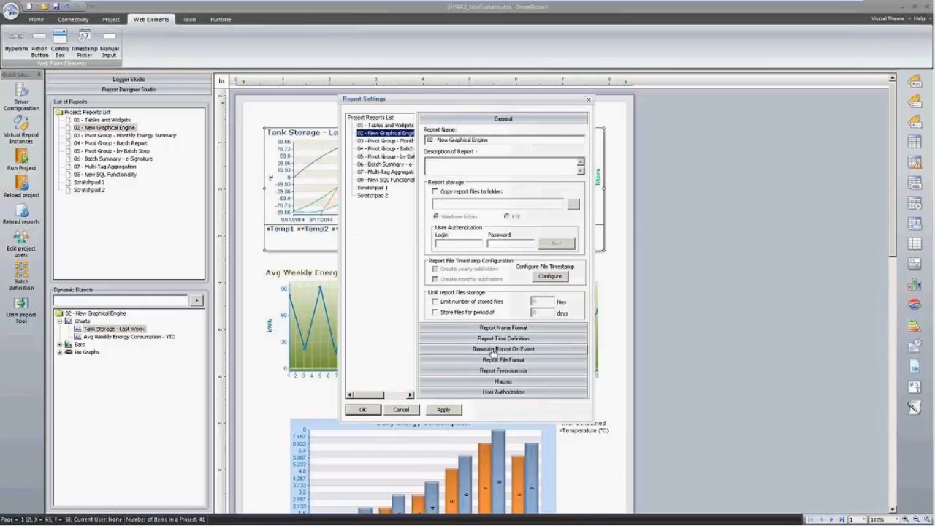
pyautogui.click(496, 359)
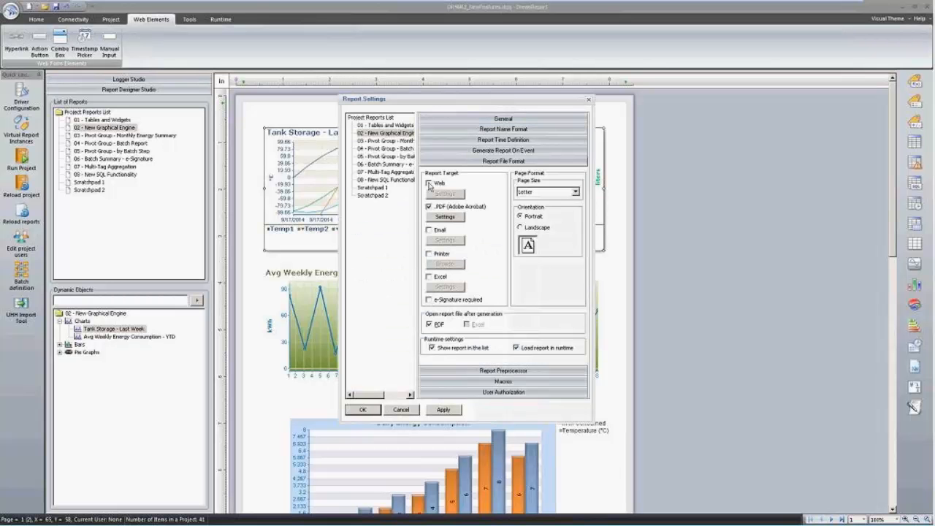
pyautogui.click(380, 409)
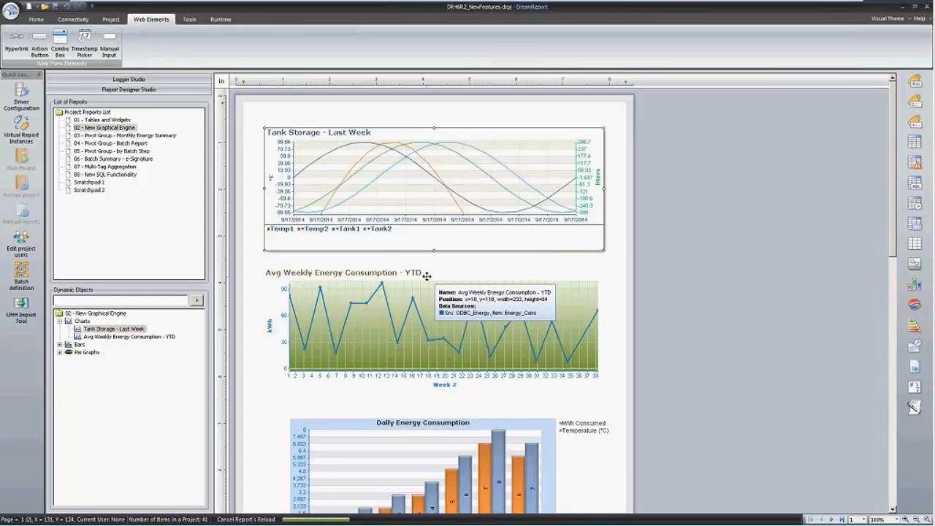
# Open the web version of report 02 from the portal's report list.
pyautogui.moveTo(439, 524)
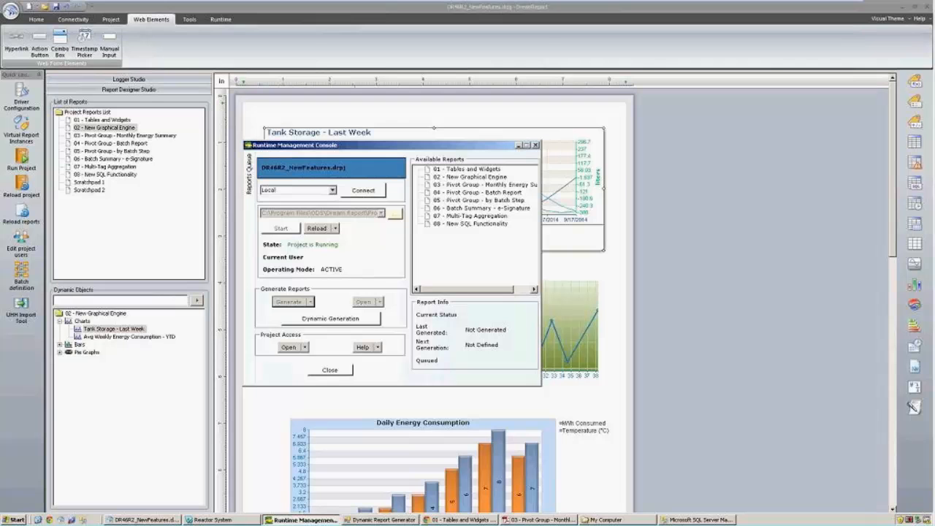
pyautogui.click(441, 519)
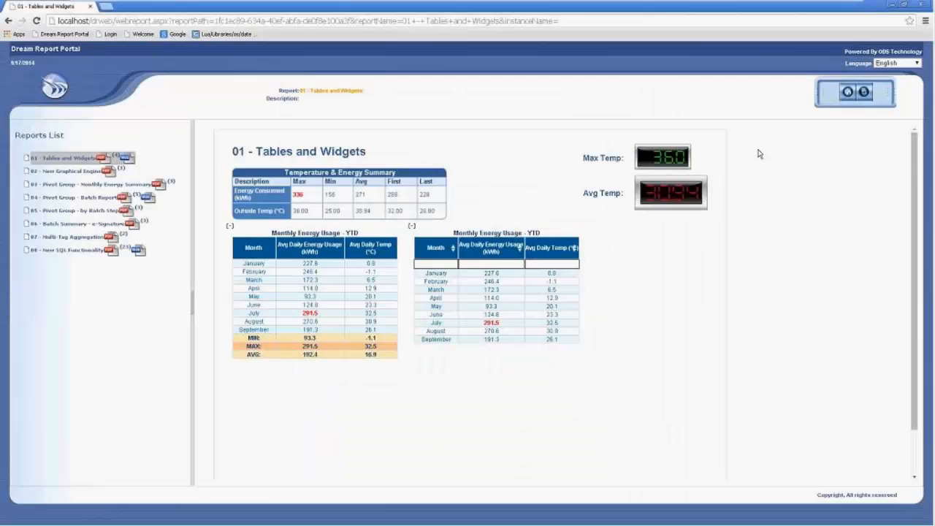
pyautogui.click(848, 105)
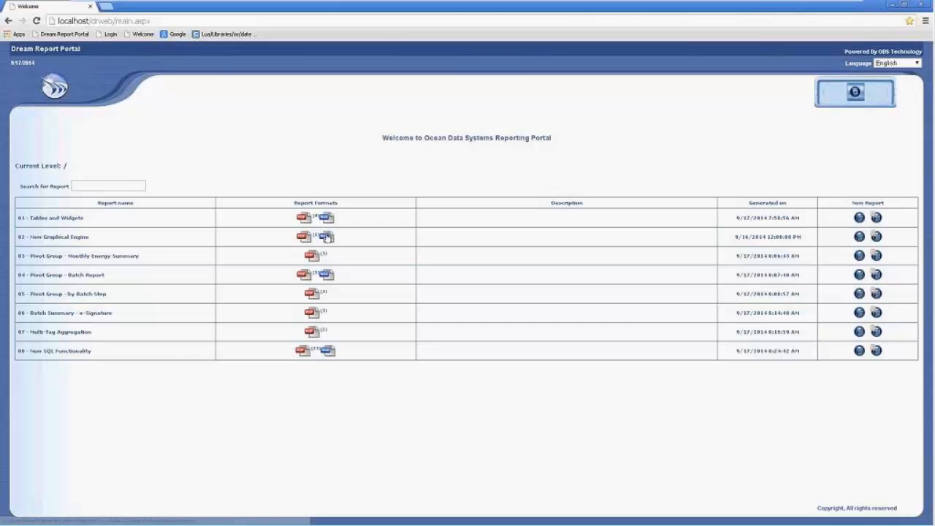
pyautogui.click(327, 237)
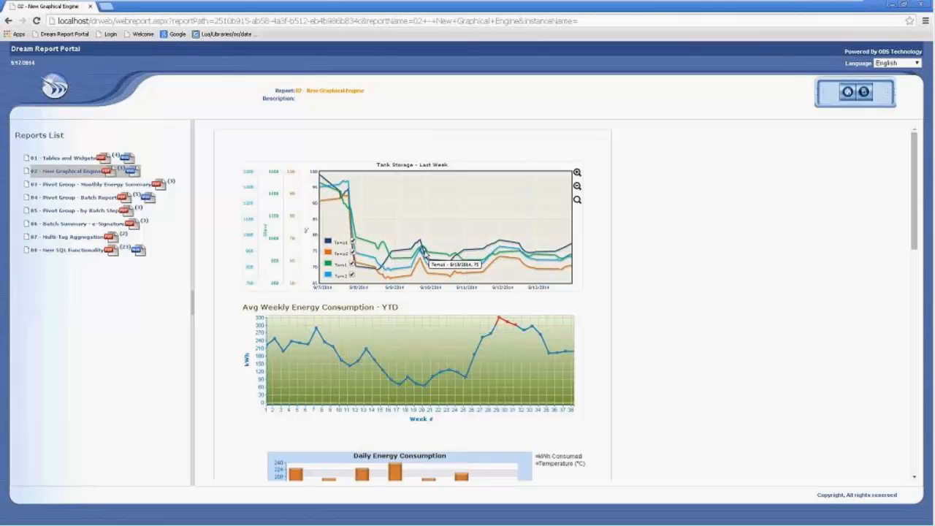
# Zoom and pan the Tank Storage chart, hiding Tank1, Tank2 and Temp1 to leave Temp2.
pyautogui.scroll(2, 446, 258)
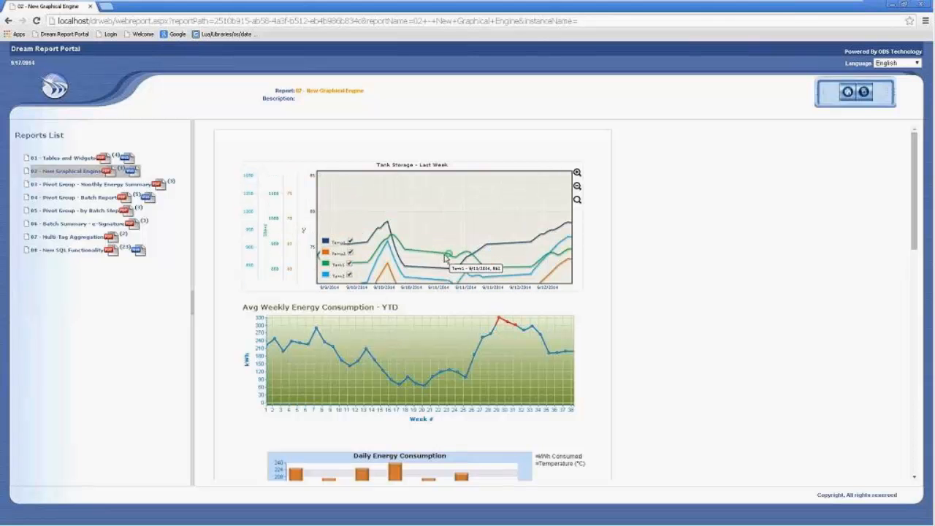
pyautogui.moveTo(439, 261); pyautogui.dragTo(448, 239)
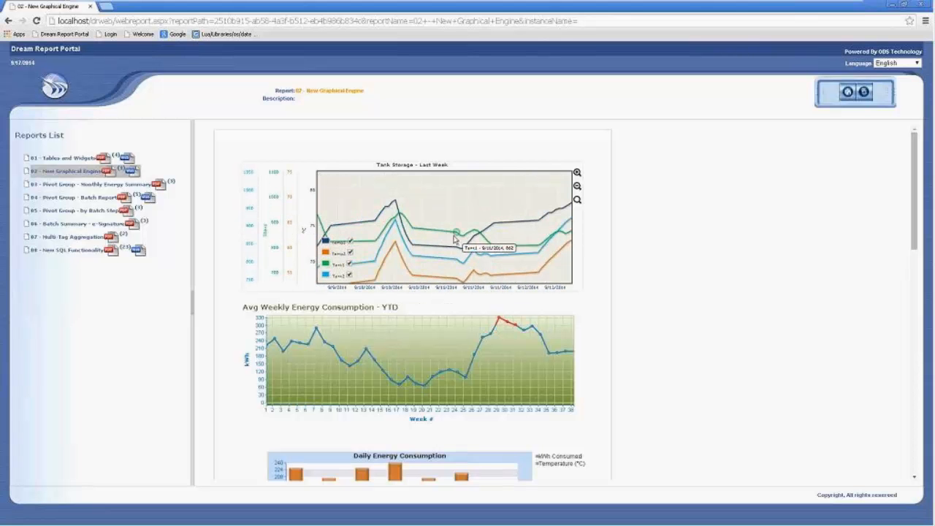
pyautogui.click(350, 264)
pyautogui.click(350, 274)
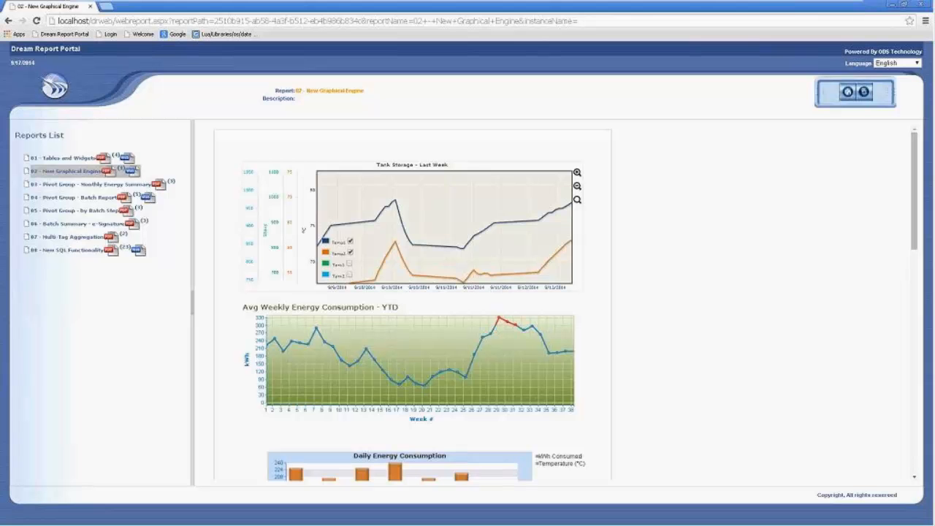
pyautogui.click(351, 241)
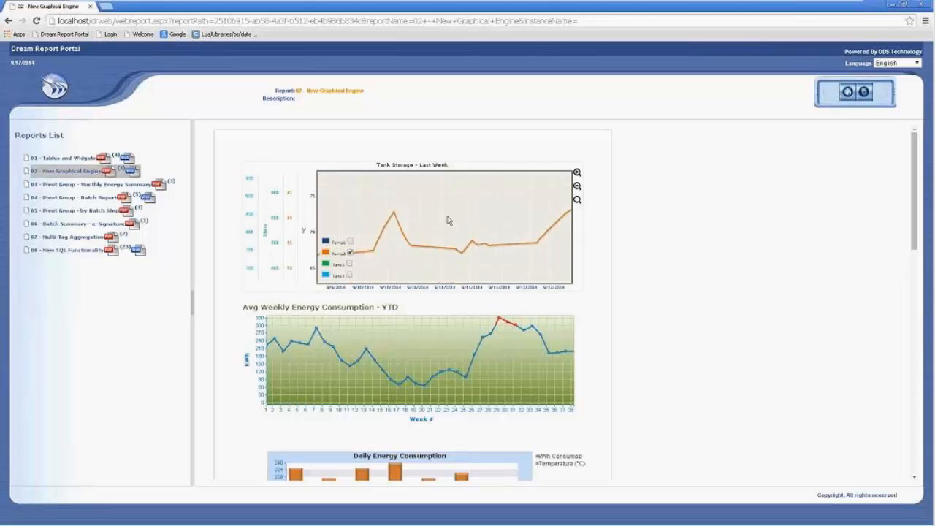
# Pan to Temp2, reset the chart zoom, and show Temp1, Tank1 and Tank2 again.
pyautogui.scroll(-2, 447, 221)
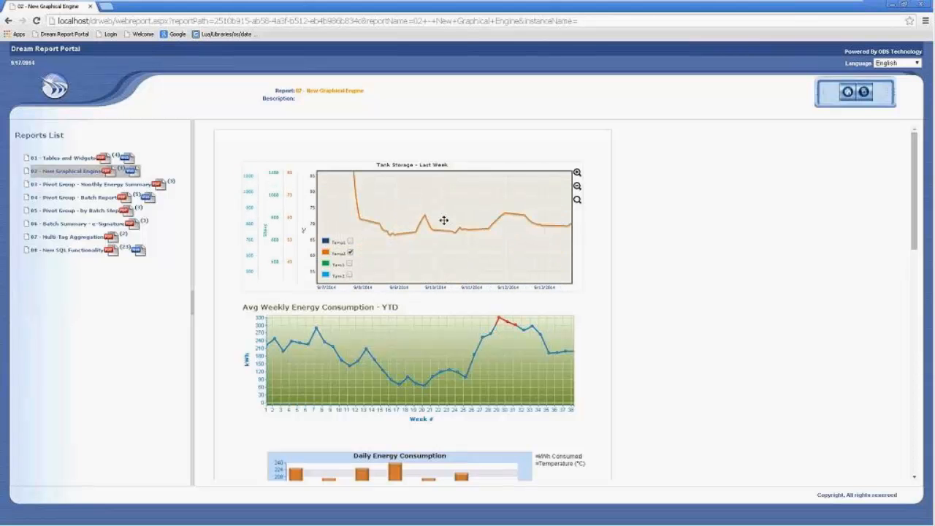
pyautogui.moveTo(443, 220)
pyautogui.mouseDown()
pyautogui.moveTo(449, 240)
pyautogui.moveTo(436, 231)
pyautogui.mouseUp()
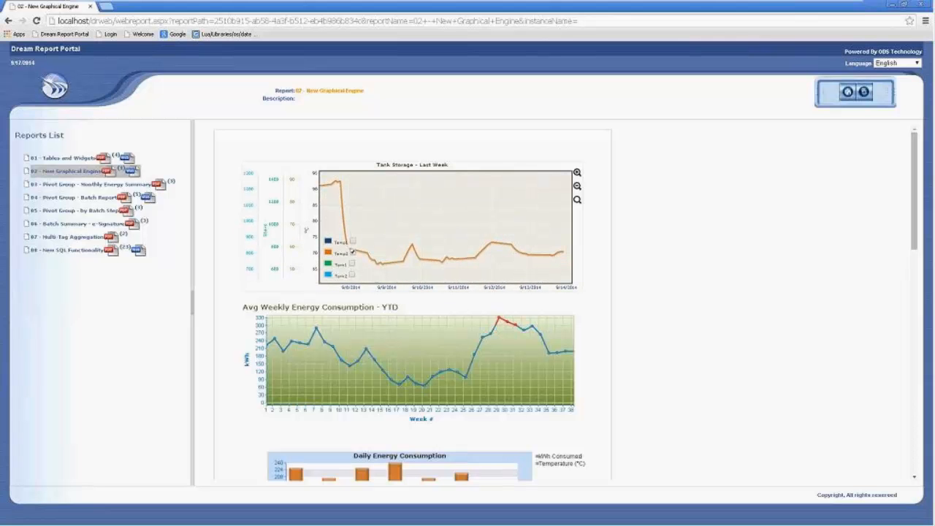
pyautogui.click(577, 199)
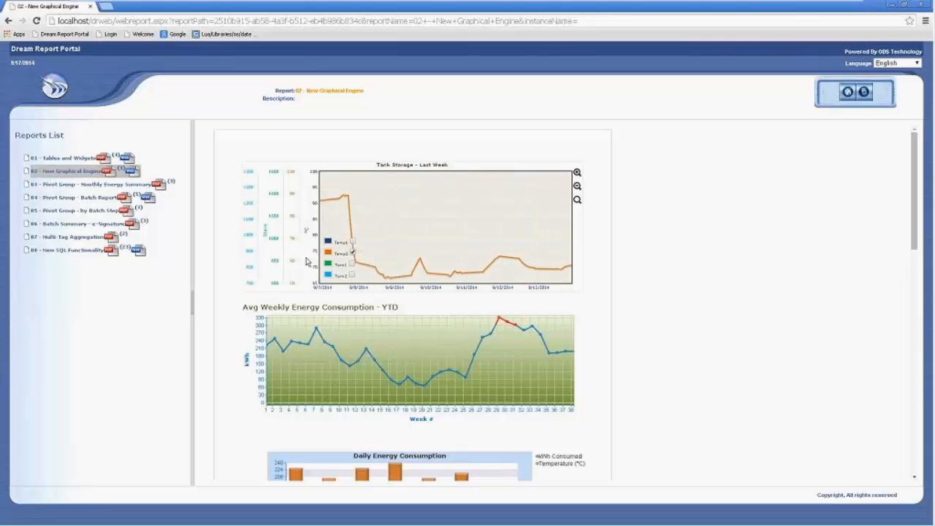
pyautogui.click(352, 242)
pyautogui.click(353, 263)
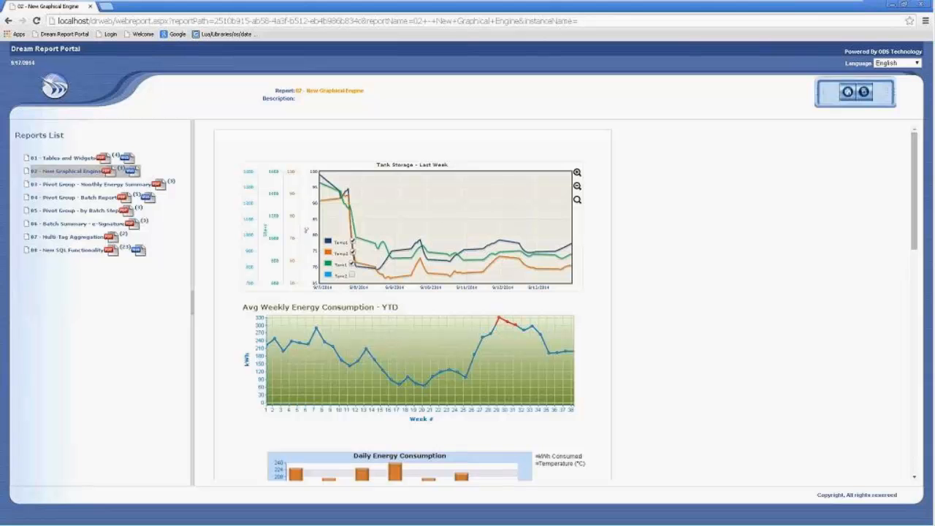
pyautogui.click(352, 274)
# Zoom and pan the Tank Storage chart to a few-day range with the orange curve fully visible.
pyautogui.moveTo(443, 233)
pyautogui.mouseDown()
pyautogui.moveTo(443, 190)
pyautogui.moveTo(438, 248)
pyautogui.moveTo(455, 240)
pyautogui.moveTo(428, 229)
pyautogui.moveTo(440, 223)
pyautogui.mouseUp()
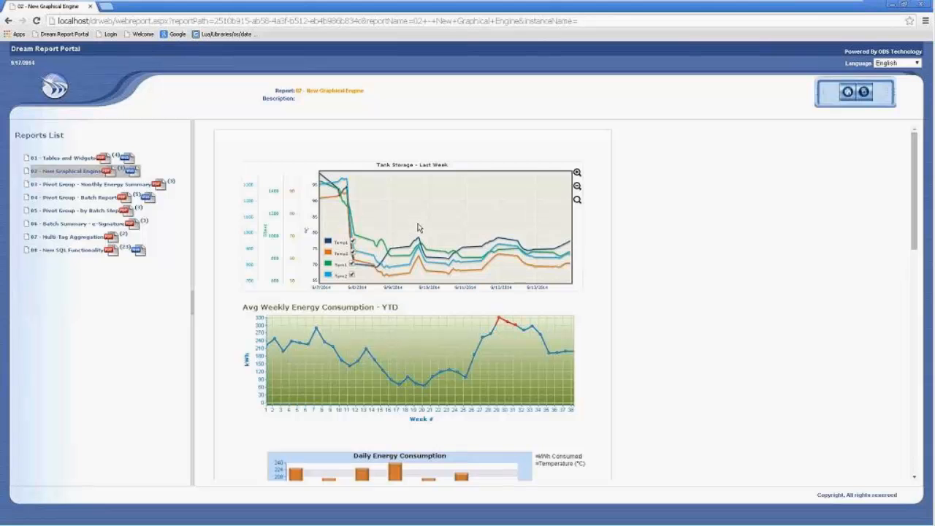
pyautogui.scroll(-3, 418, 227)
pyautogui.scroll(3, 421, 223)
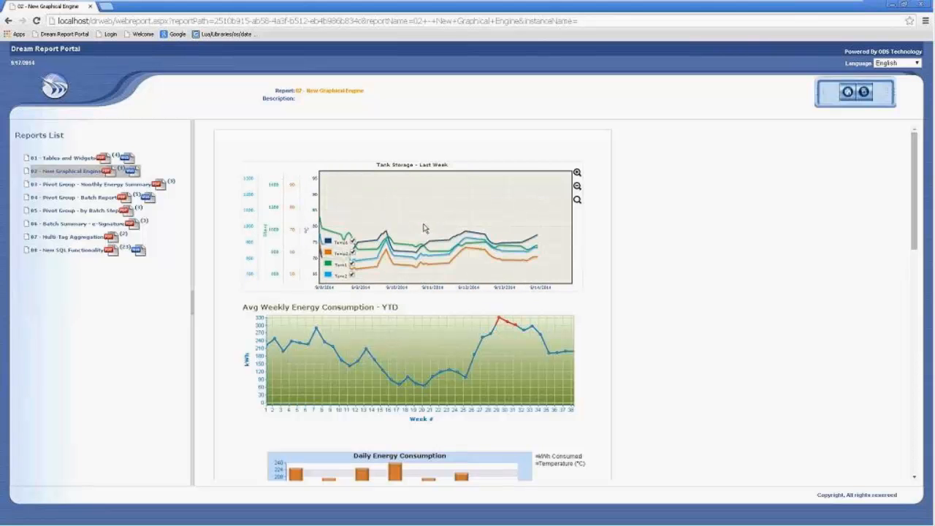
pyautogui.scroll(2, 417, 212)
pyautogui.moveTo(473, 204); pyautogui.dragTo(451, 225)
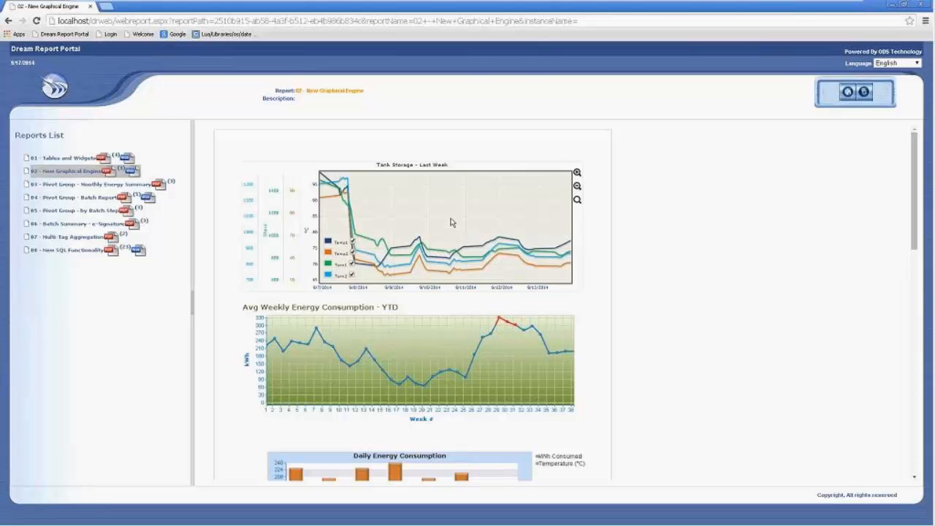
pyautogui.scroll(3, 450, 223)
pyautogui.moveTo(448, 228); pyautogui.dragTo(443, 179)
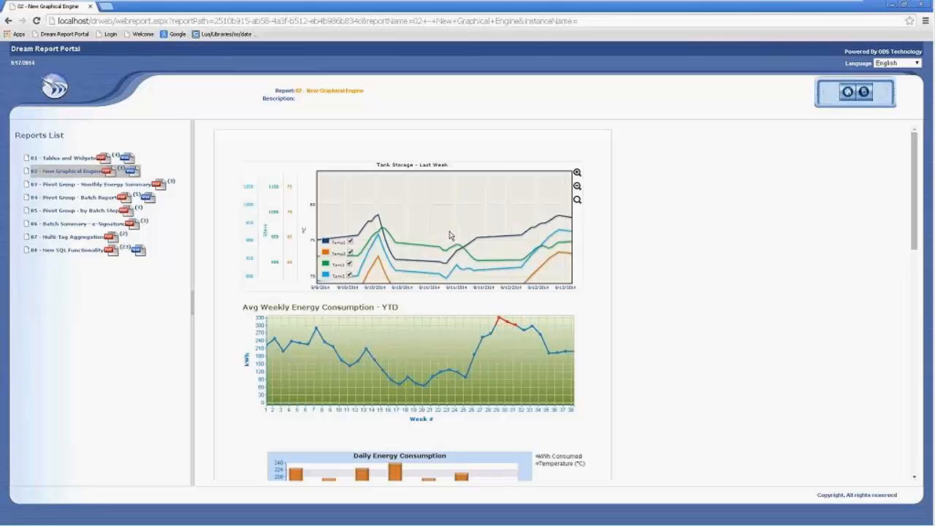
pyautogui.moveTo(453, 222); pyautogui.dragTo(455, 200)
pyautogui.scroll(3, 432, 238)
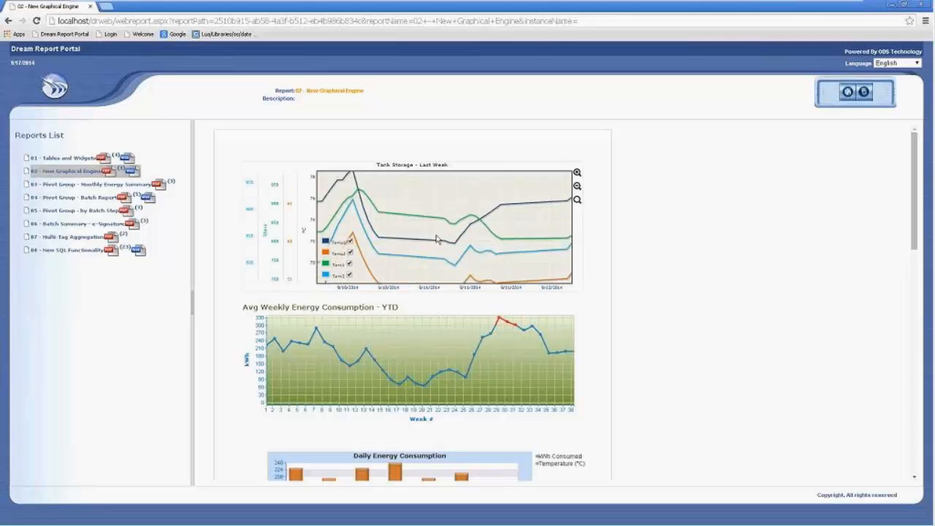